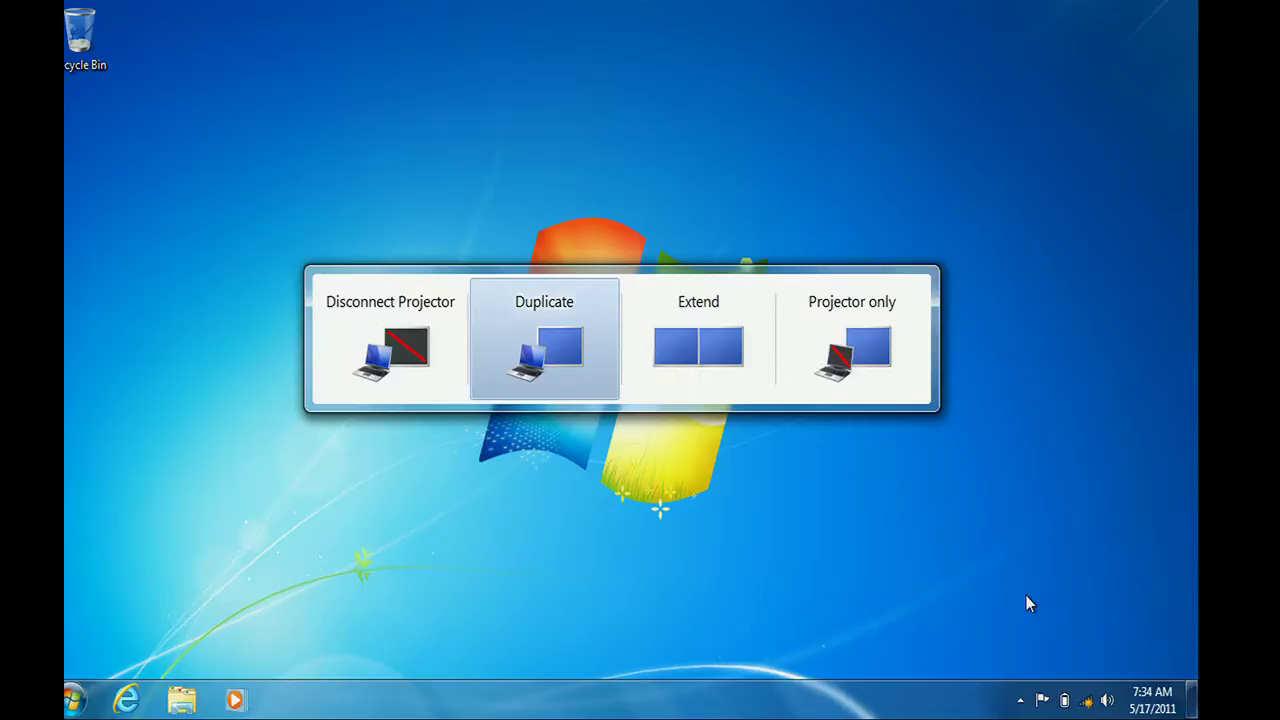
Step: Duplicate the Windows 7 display onto the projector
key("Return")
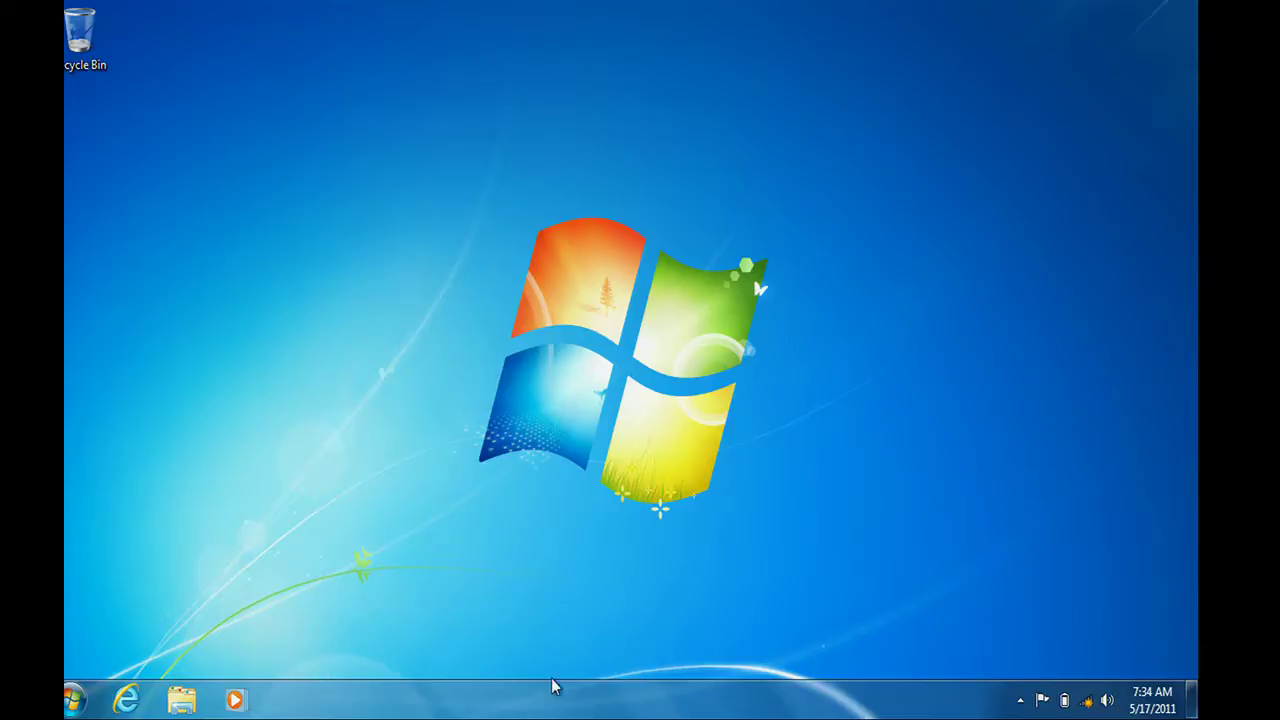
Step: Restart the computer using the Restart option beside Shut down in the Start menu
left_click(76, 700)
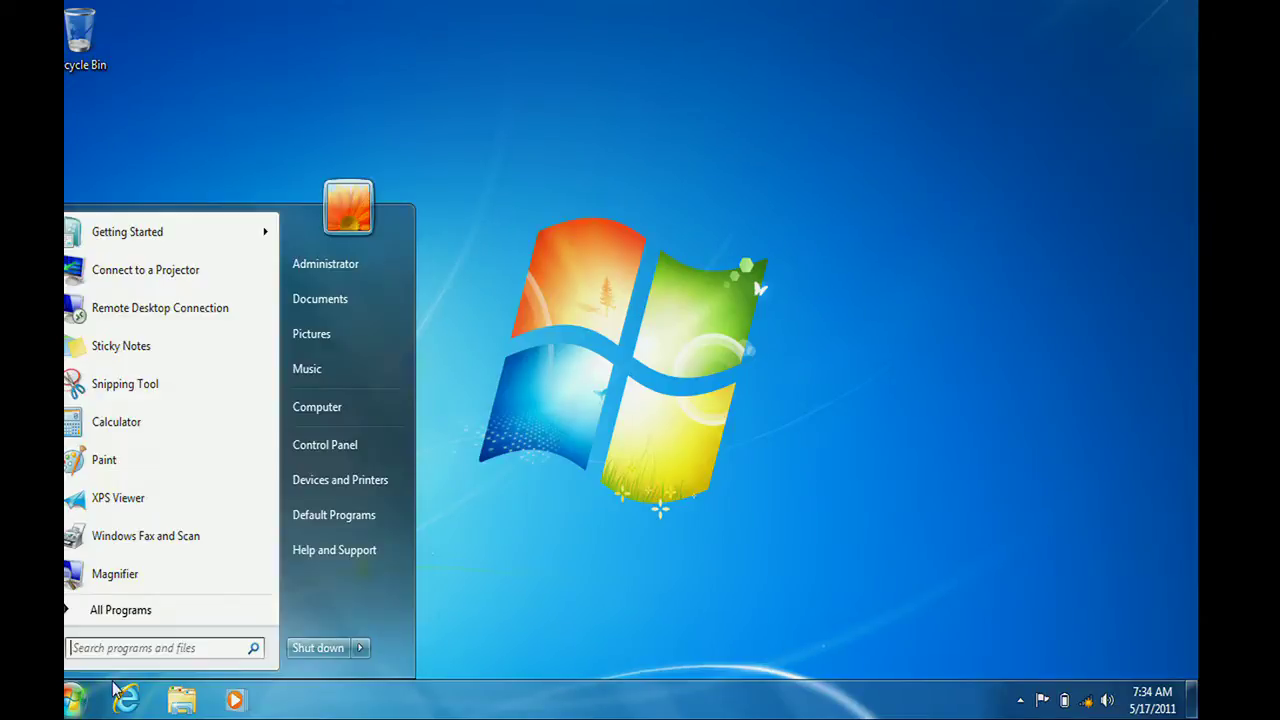
left_click(357, 651)
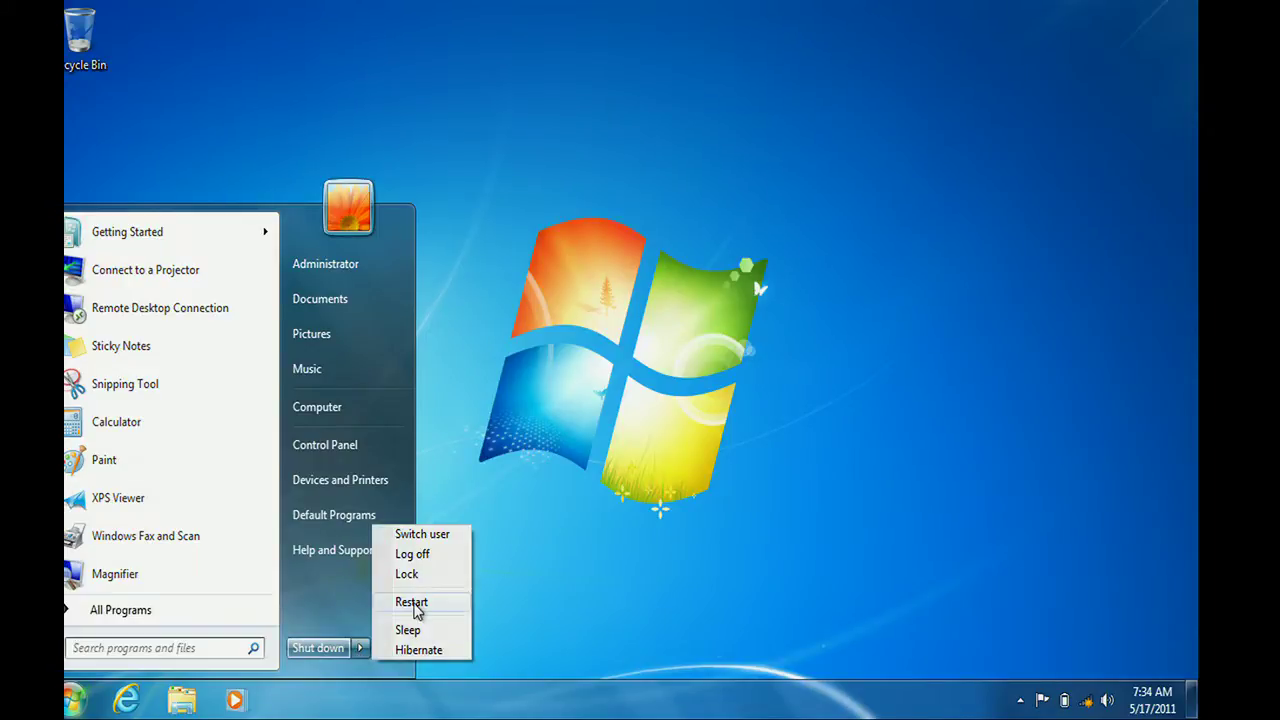
left_click(412, 602)
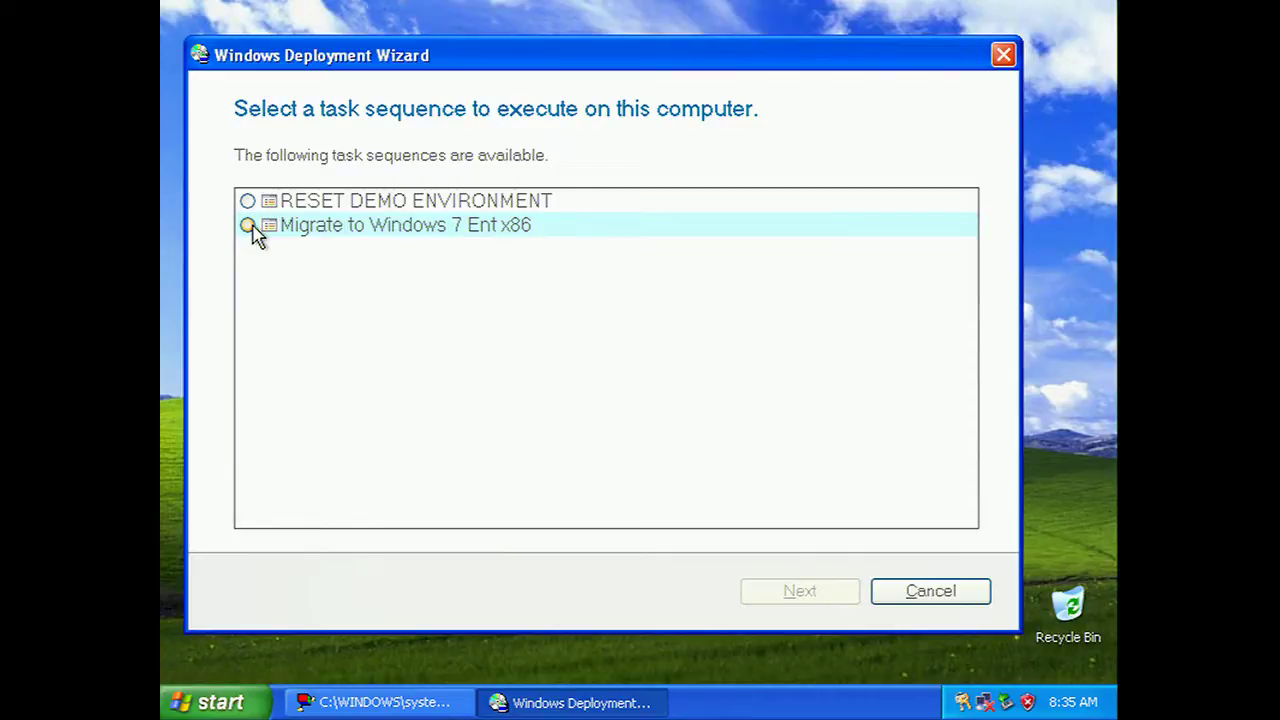
Step: Select the 'Migrate to Windows 7 Ent x86' task sequence and continue
left_click(249, 226)
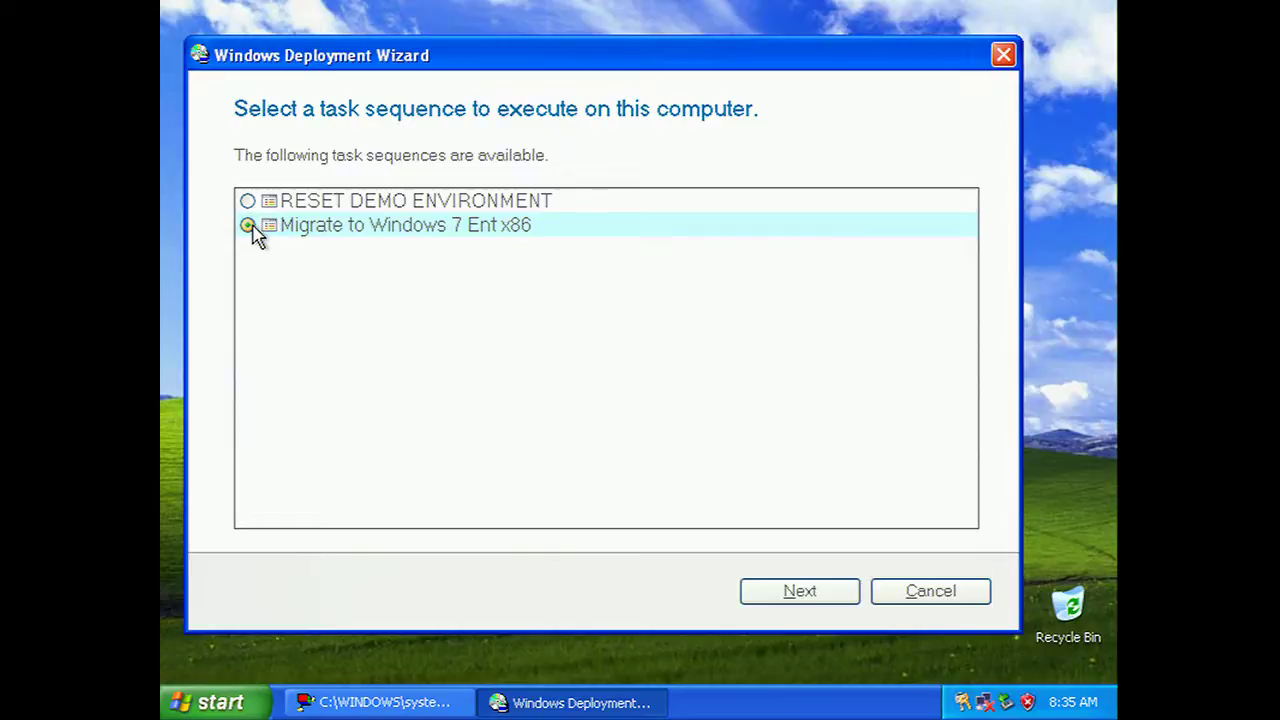
left_click(765, 605)
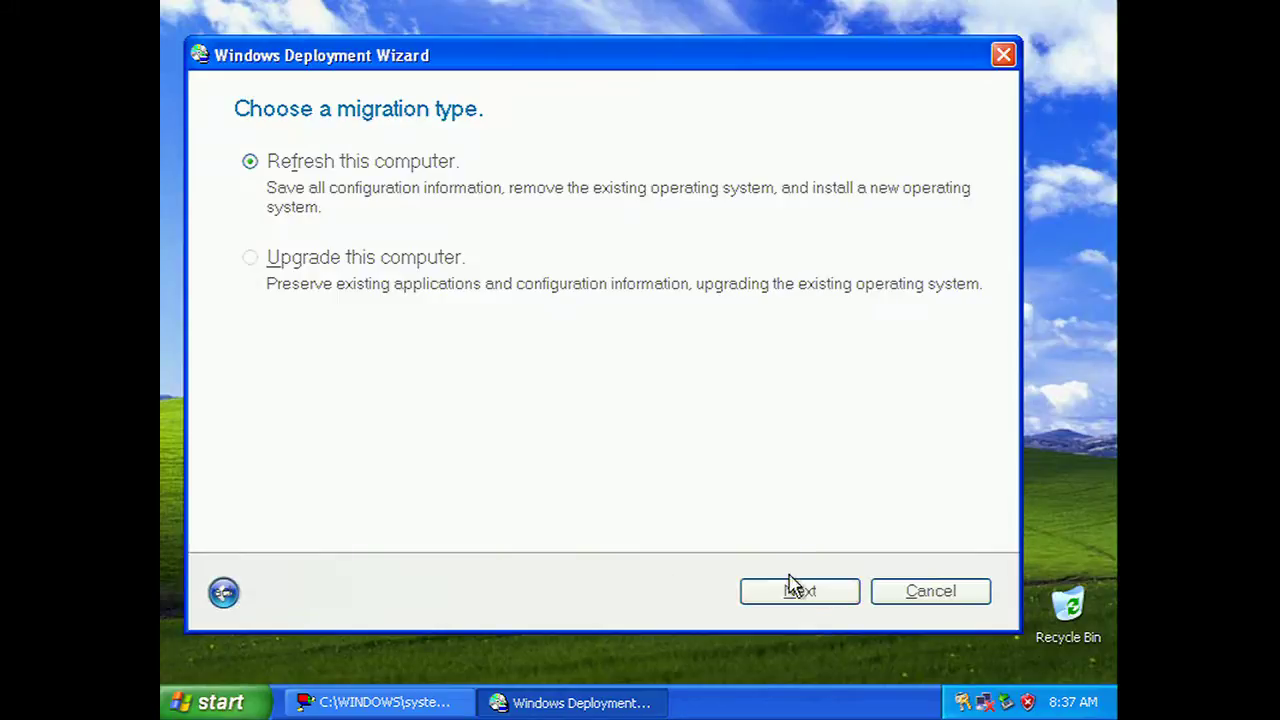
Step: Keep 'Refresh this computer', the suggested computer name and the WORKGROUP workgroup
left_click(799, 592)
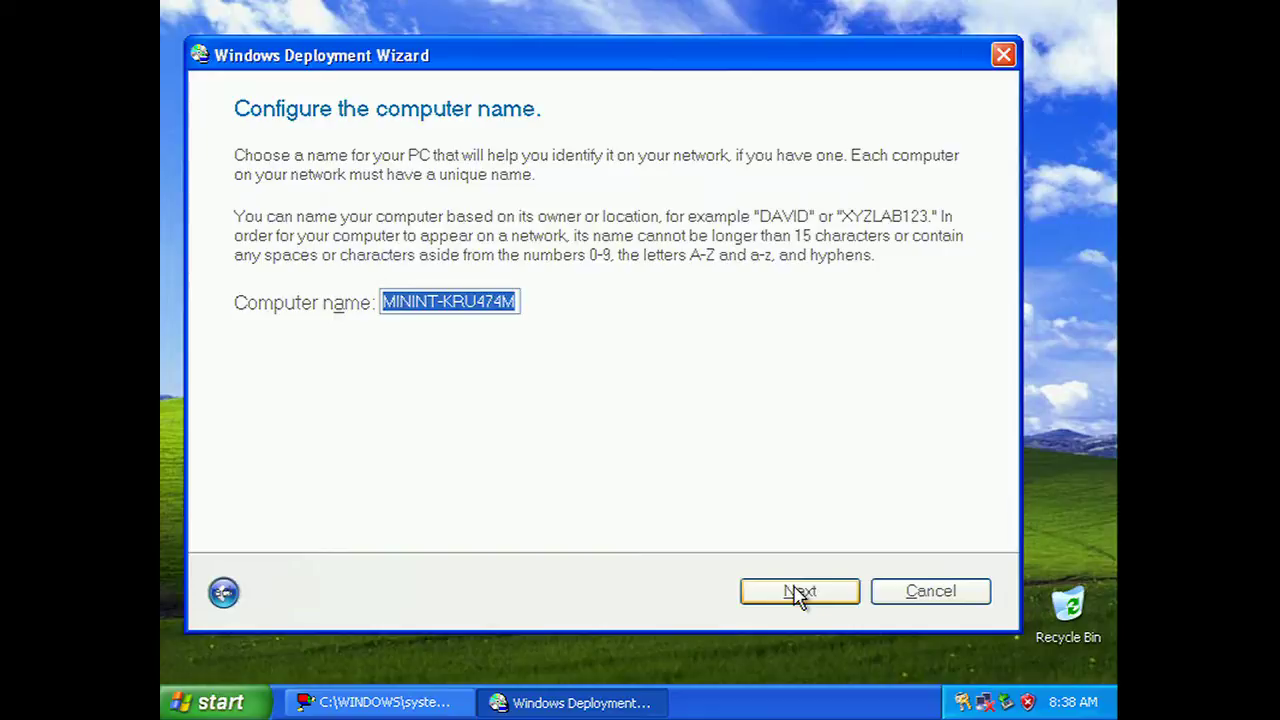
left_click(799, 592)
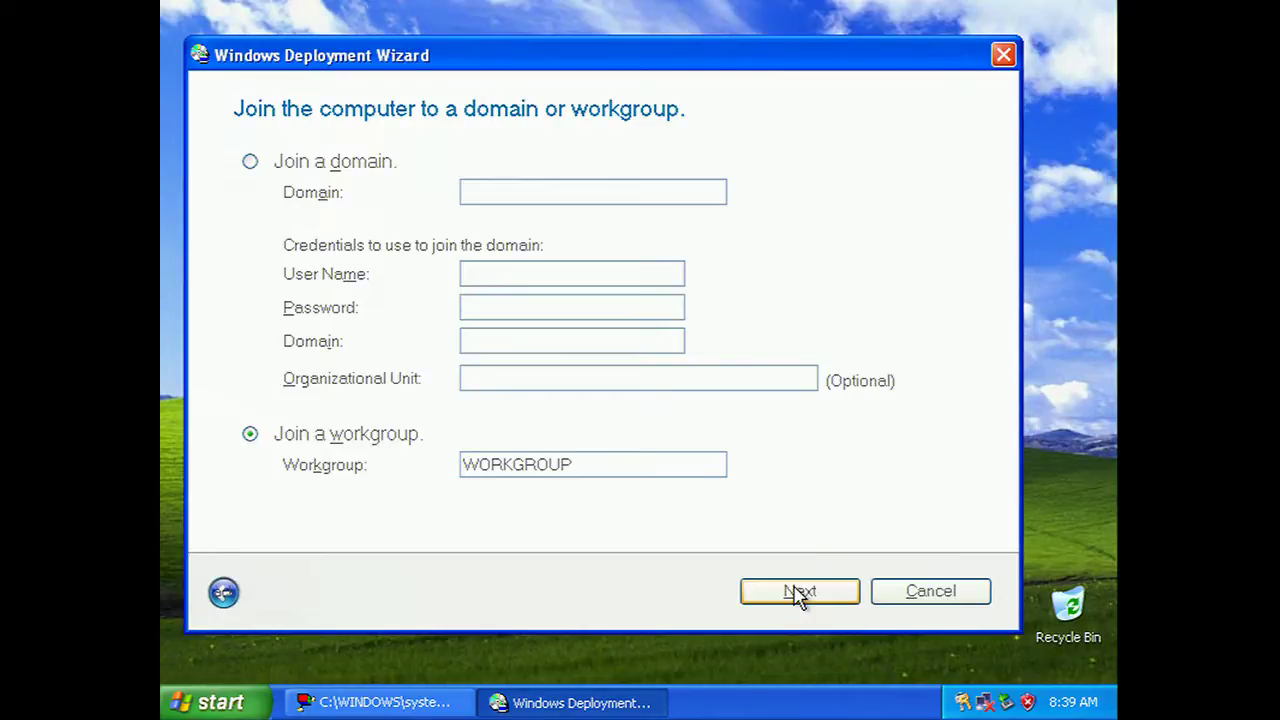
left_click(800, 593)
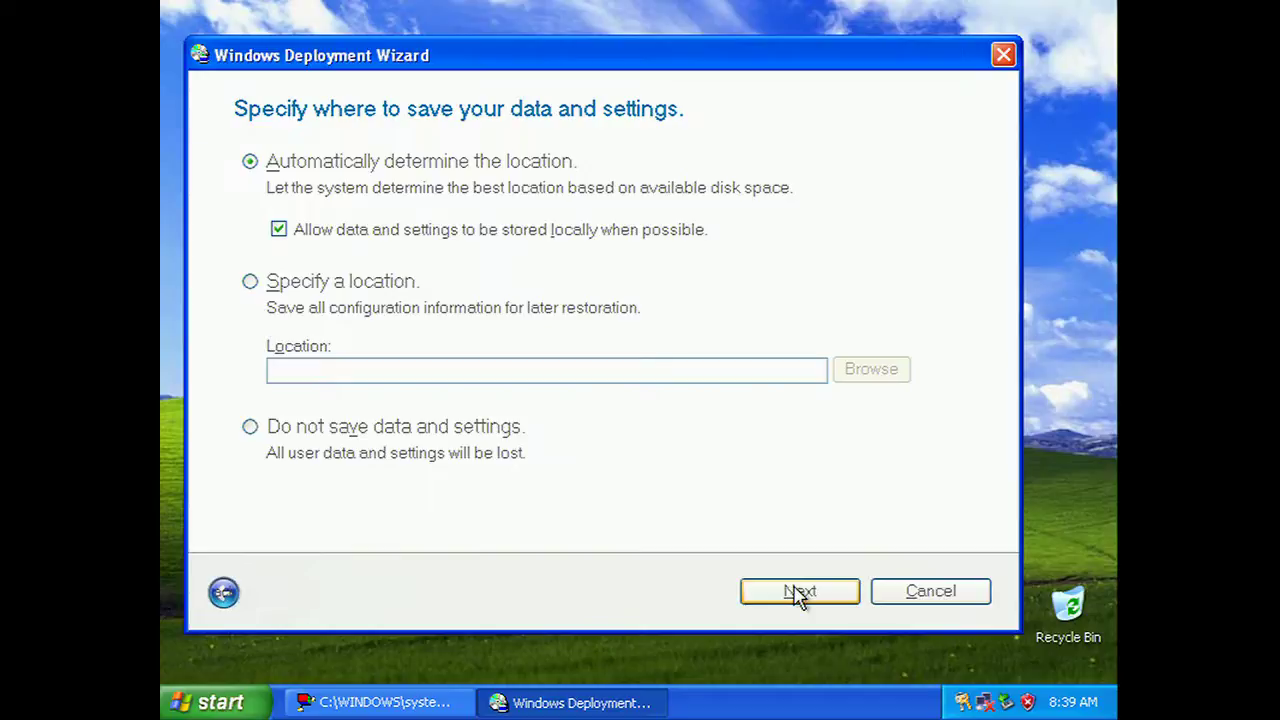
Step: Accept automatic data and backup locations, no language packs, English (United States) and Pacific Time
left_click(799, 592)
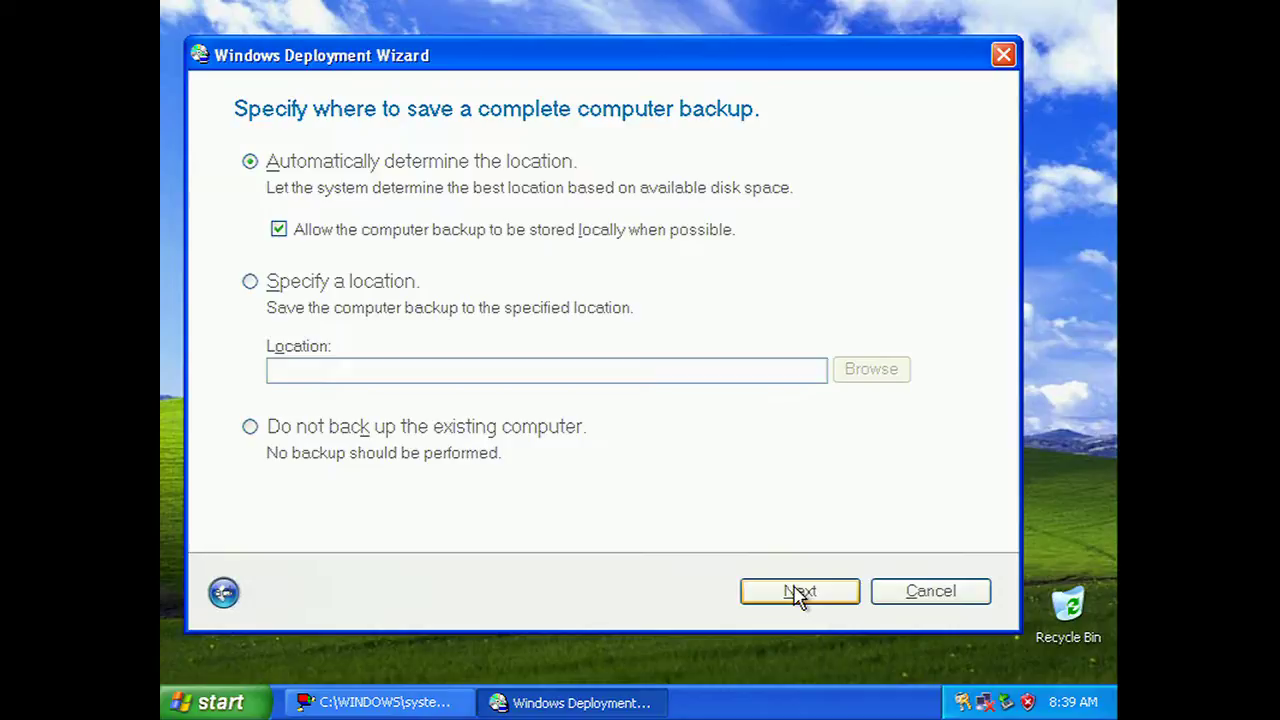
left_click(799, 592)
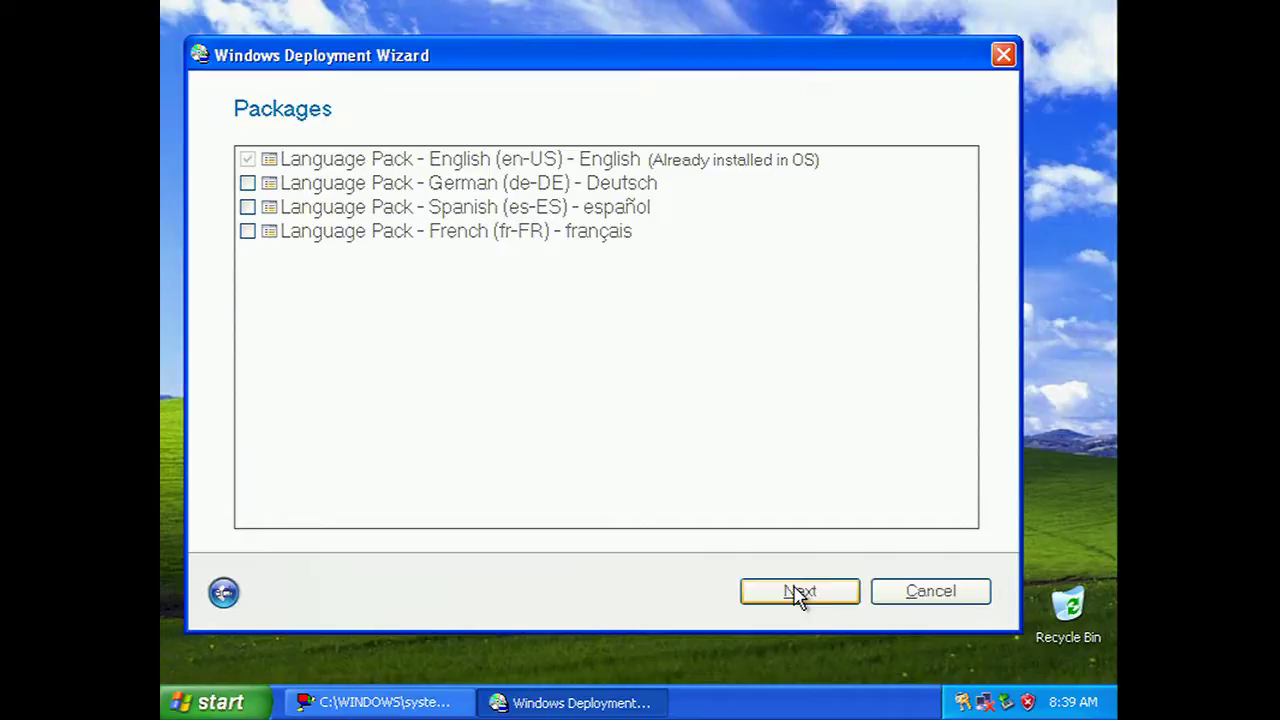
left_click(799, 592)
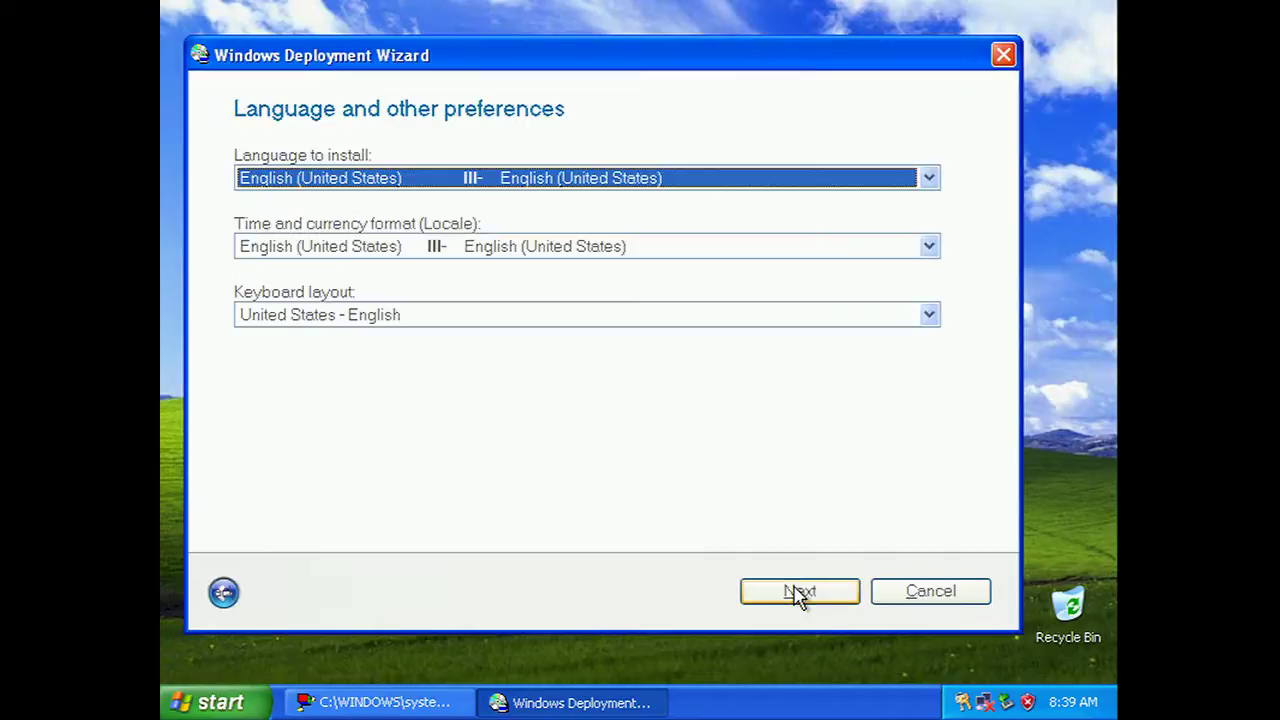
left_click(799, 592)
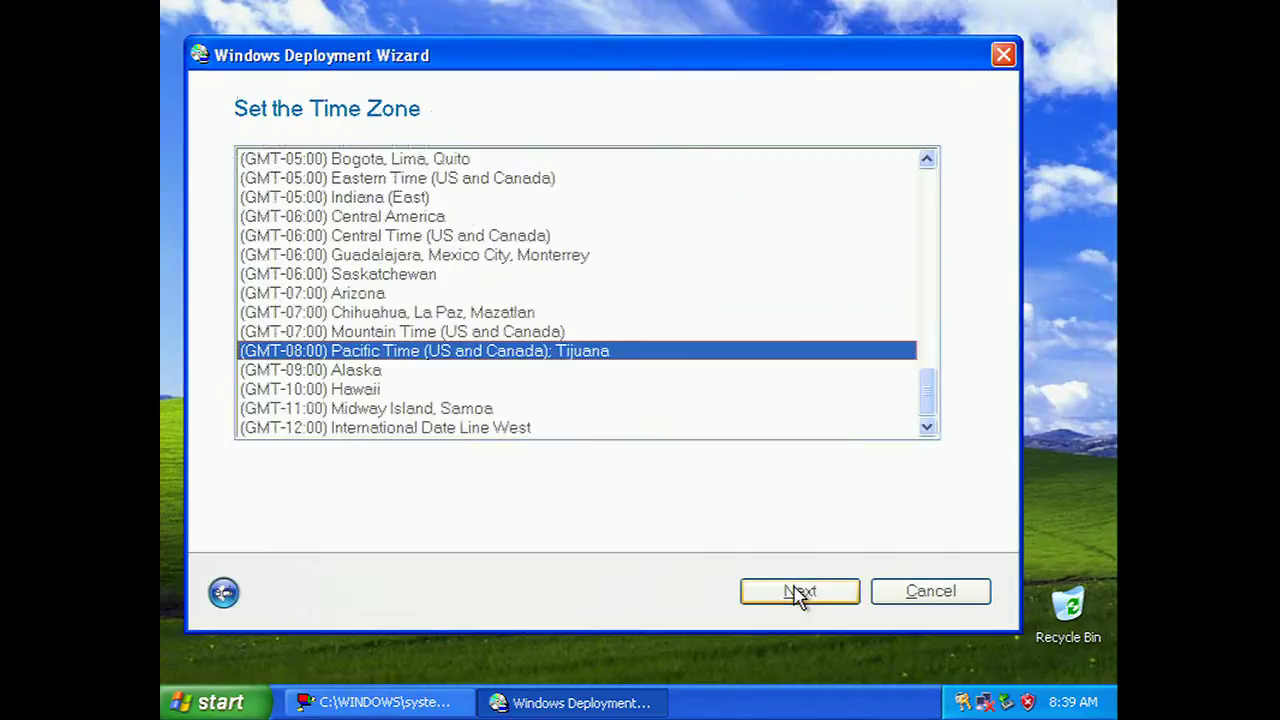
left_click(799, 592)
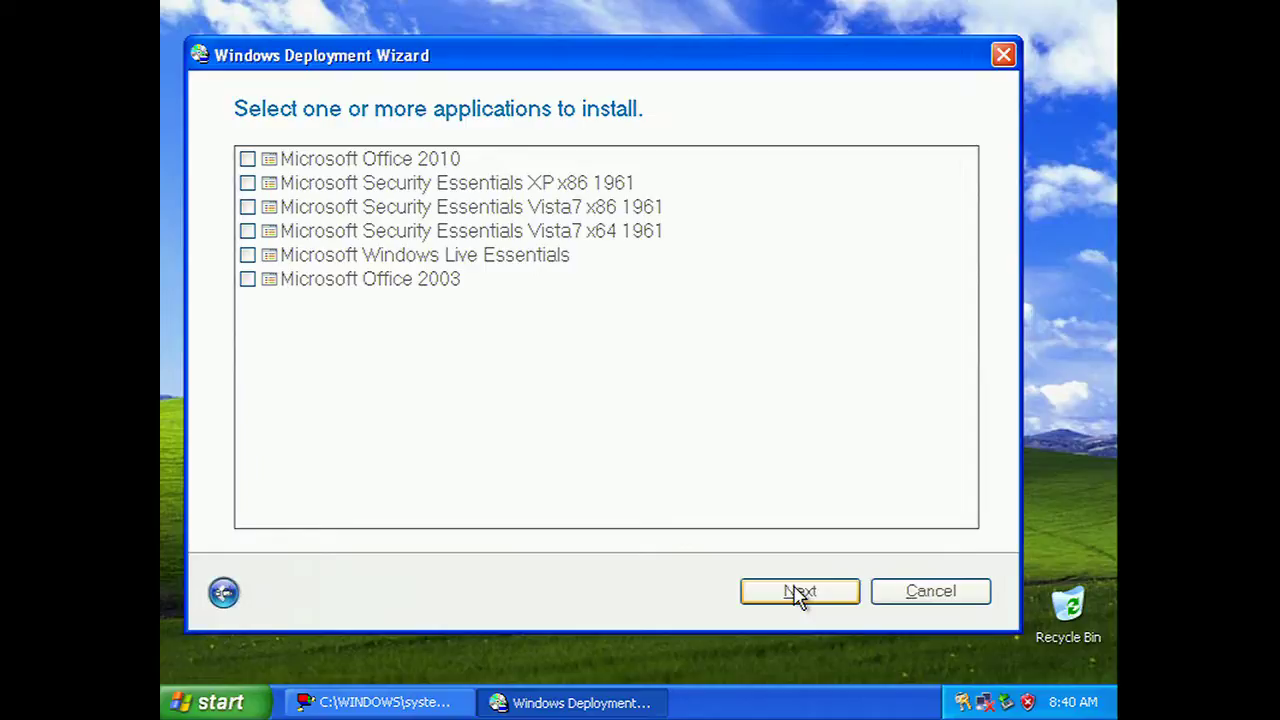
Step: Skip extra applications, then enter and confirm the Administrator password
left_click(799, 592)
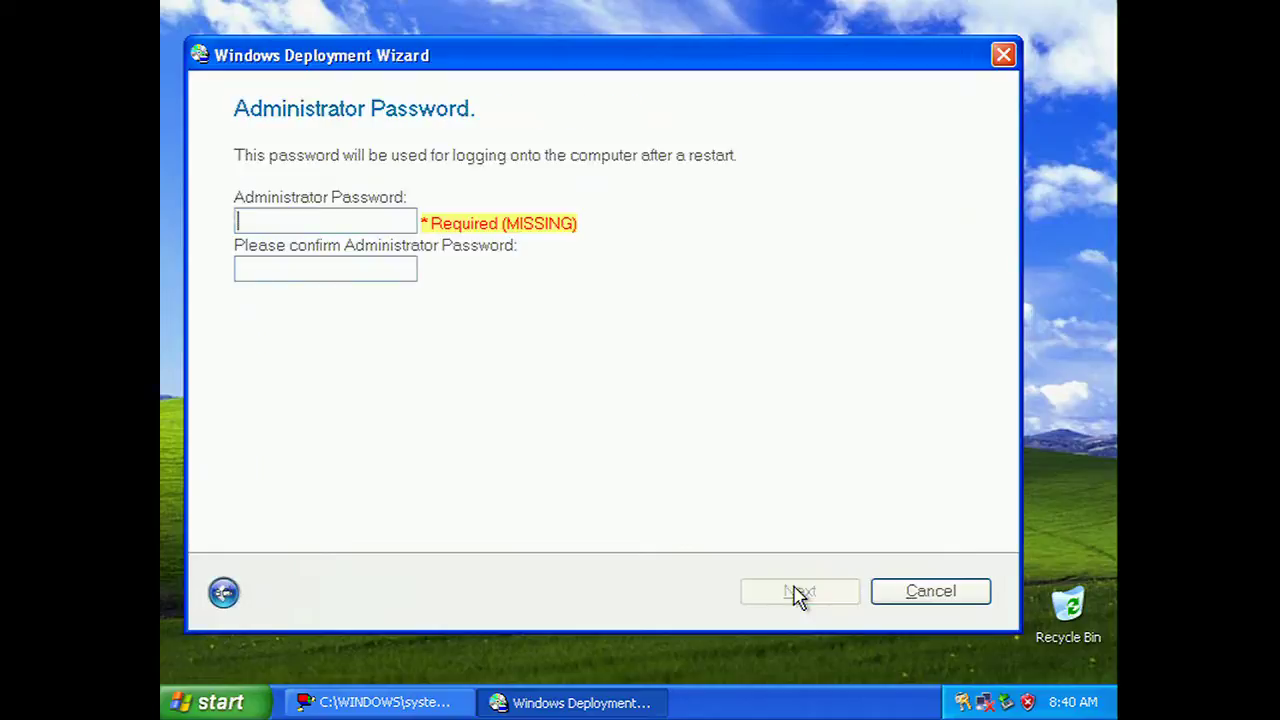
key("Tab")
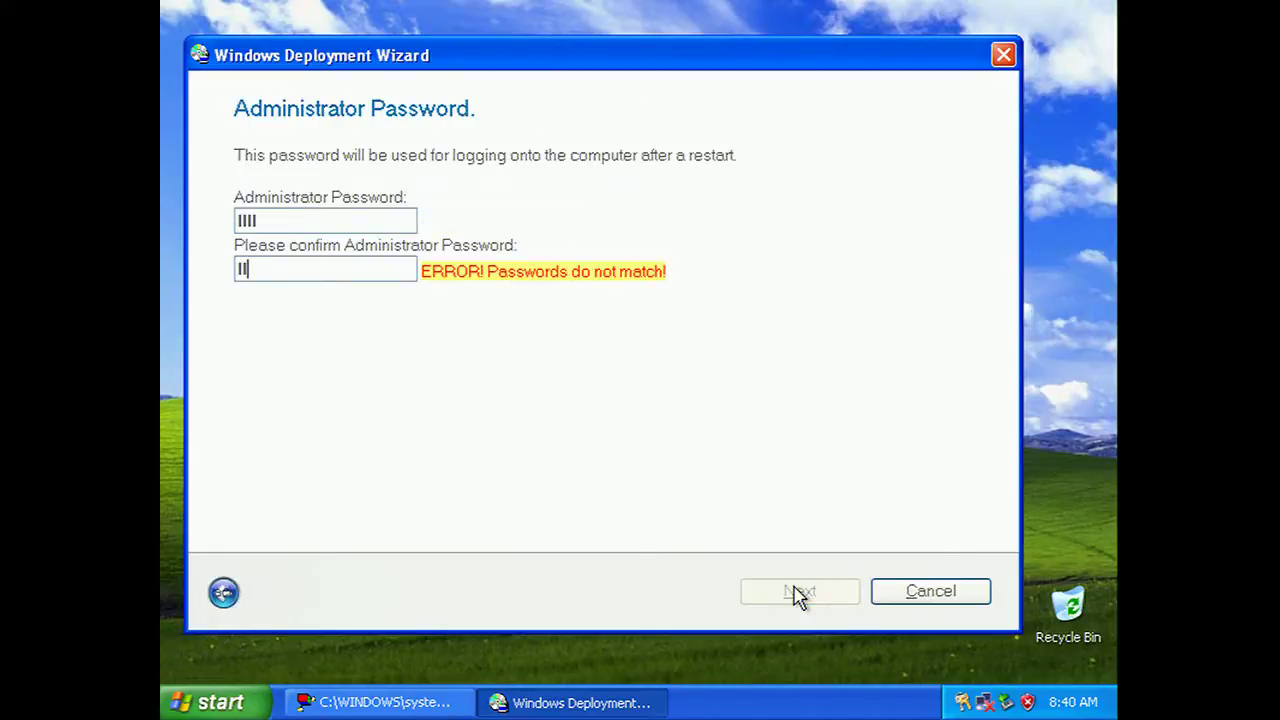
Step: Leave BitLocker disabled and begin the deployment
left_click(799, 592)
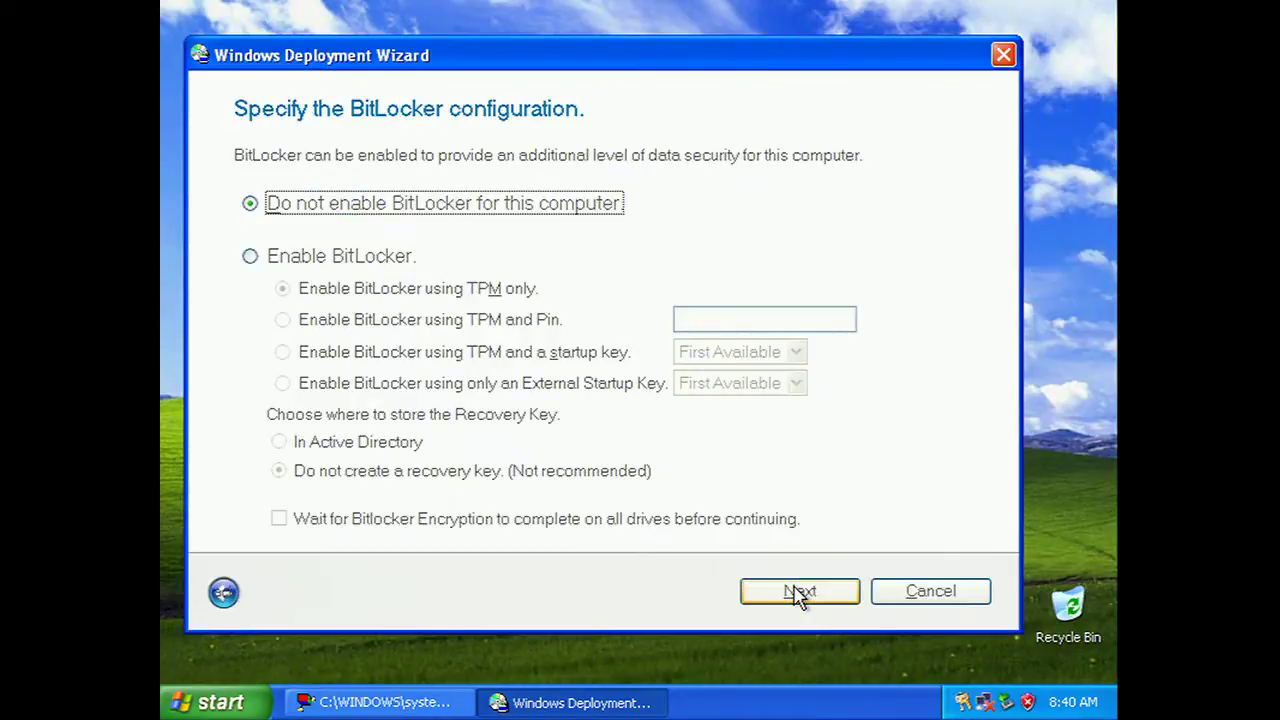
left_click(799, 592)
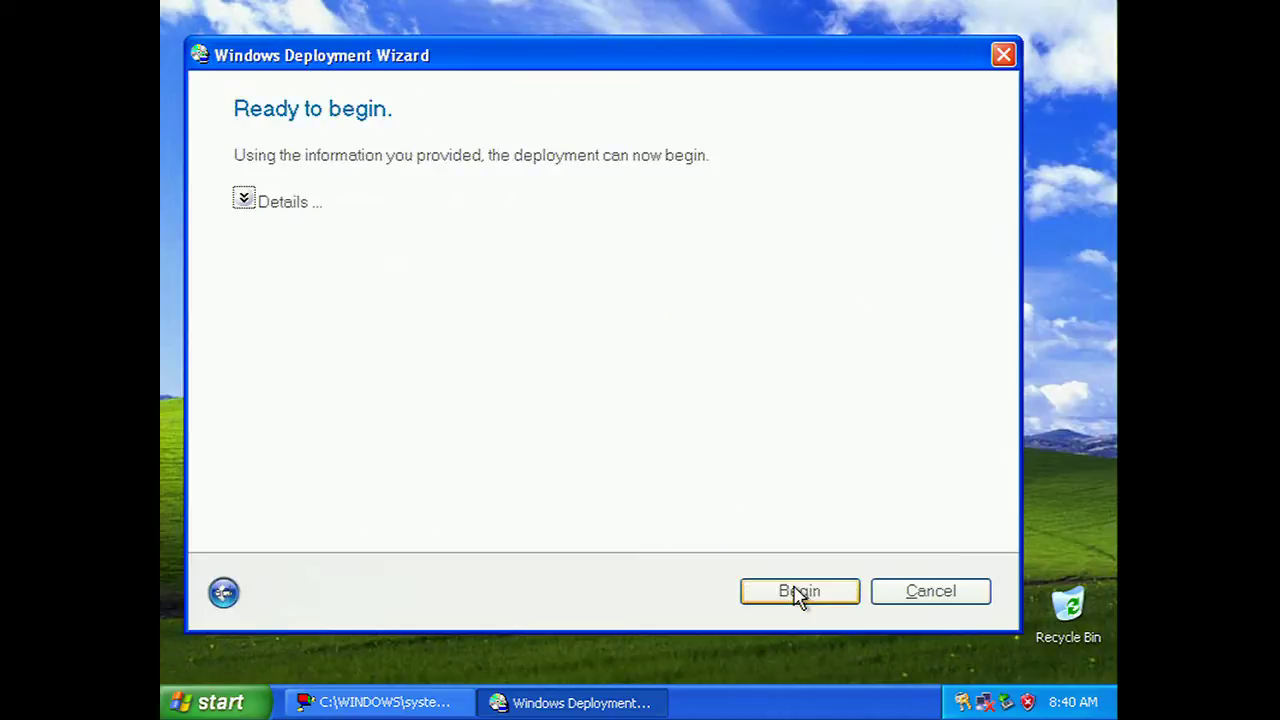
left_click(799, 592)
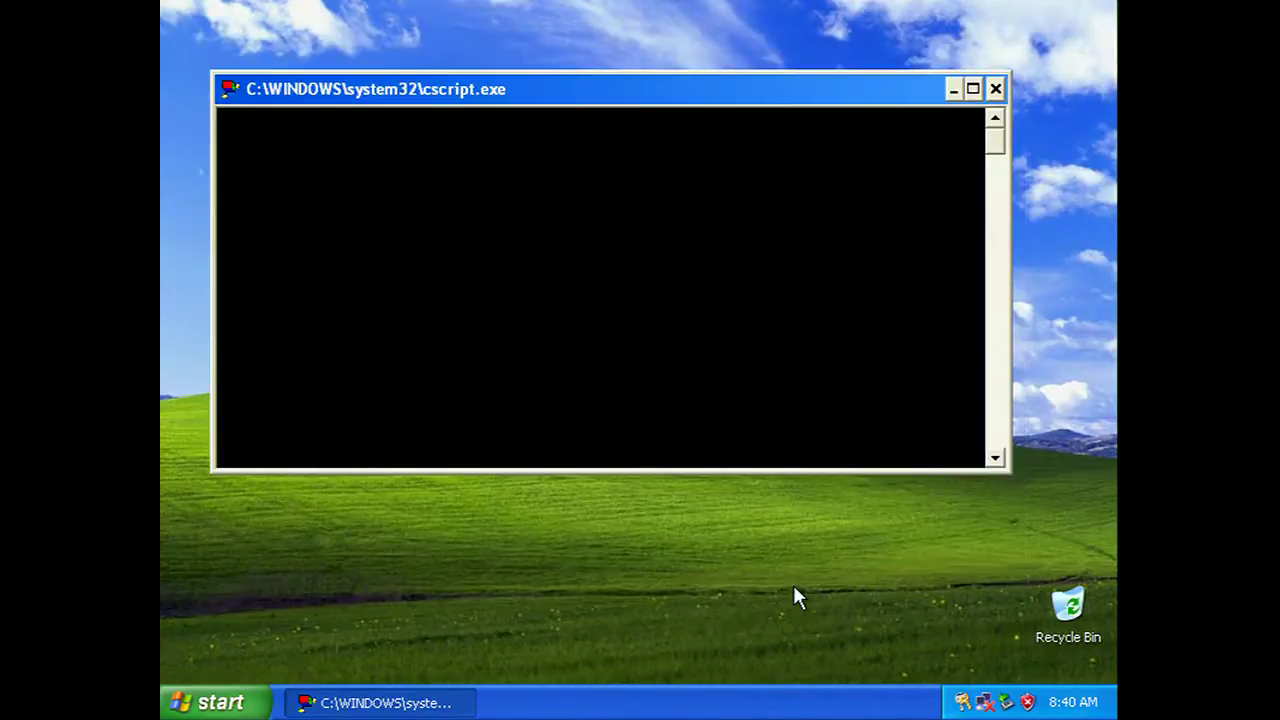
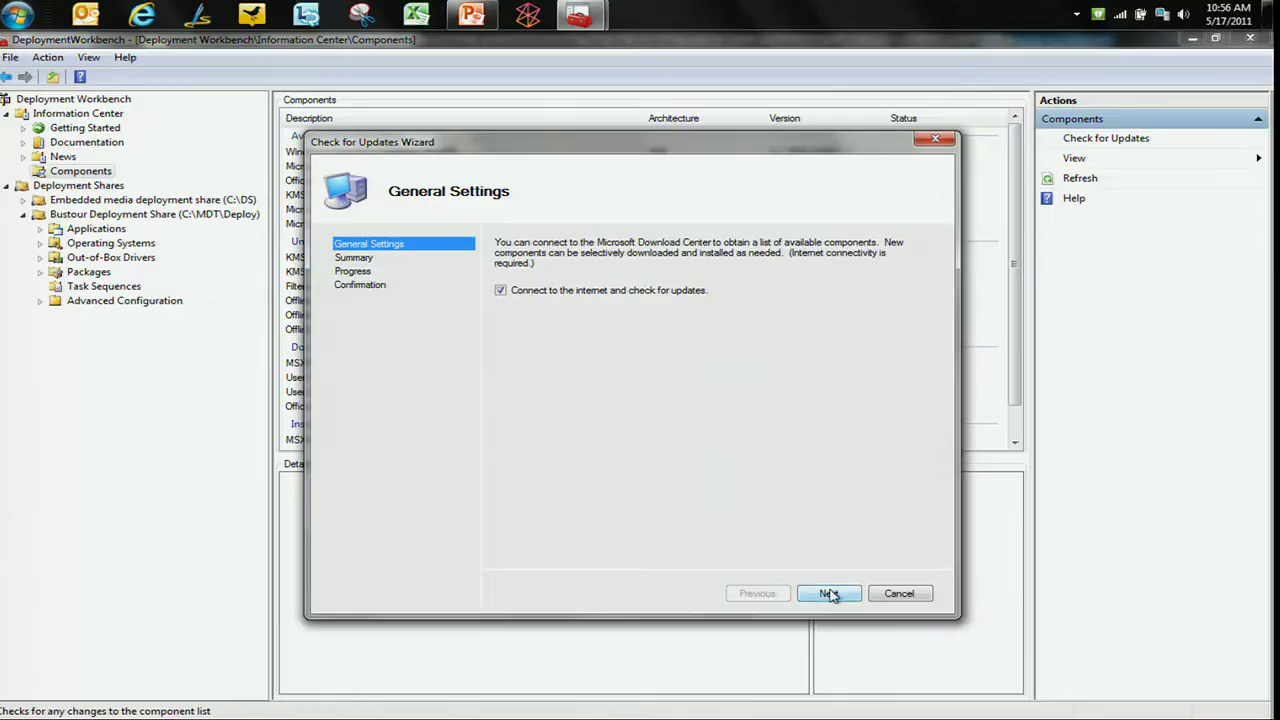
Step: Abandon the Workbench update check and open the Bustour Deployment Share (C:\MDT\Deploy)
left_click(905, 594)
left_click(612, 437)
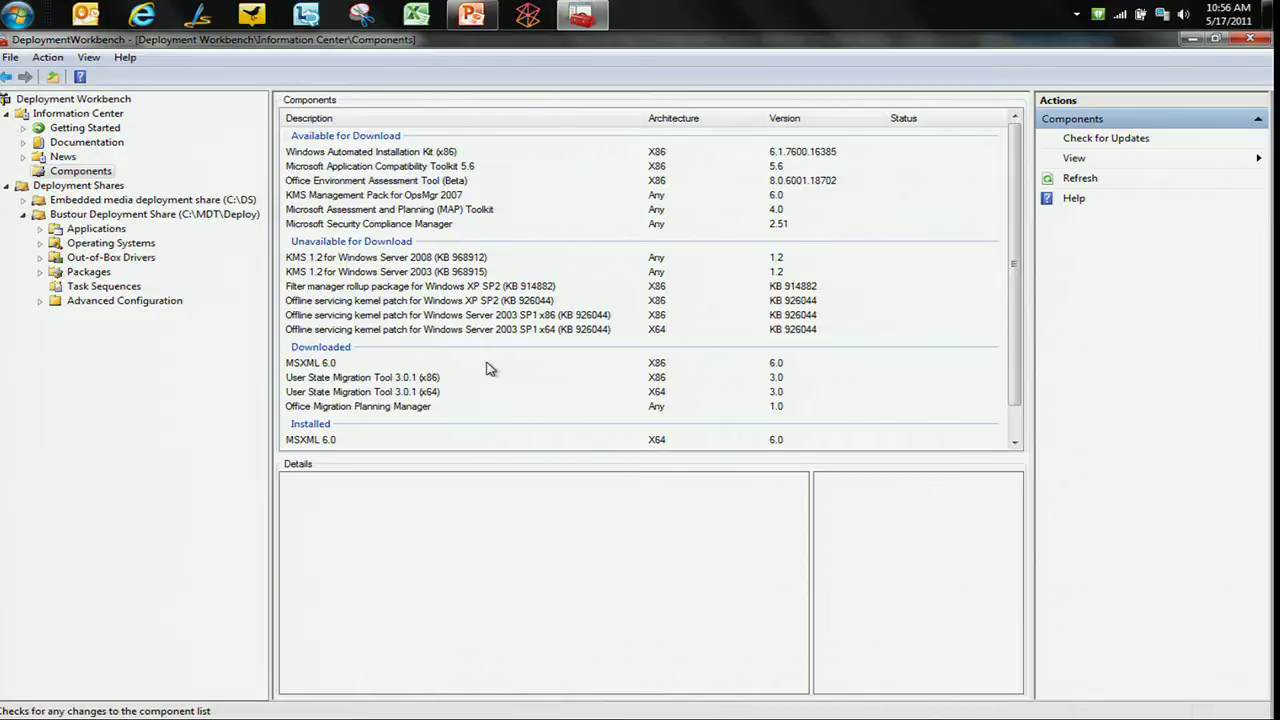
left_click(93, 218)
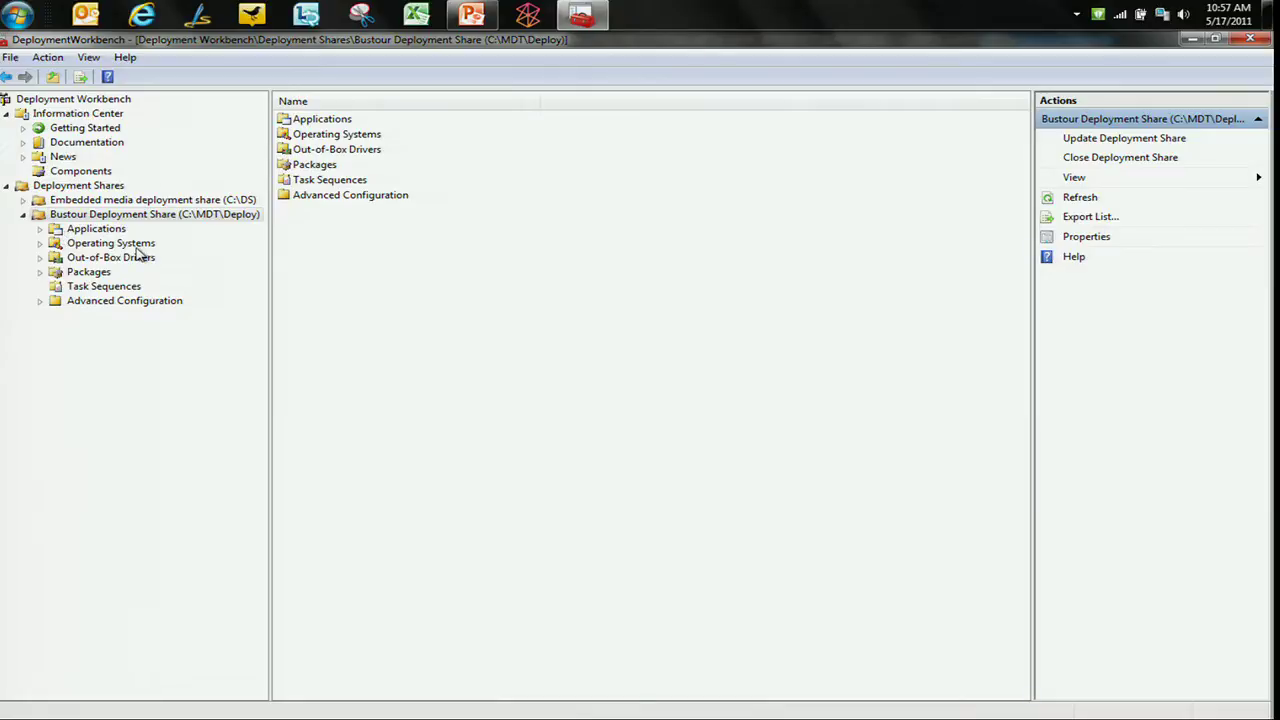
Step: Select the share's Operating Systems folder and start the Import Operating System wizard
left_click(138, 247)
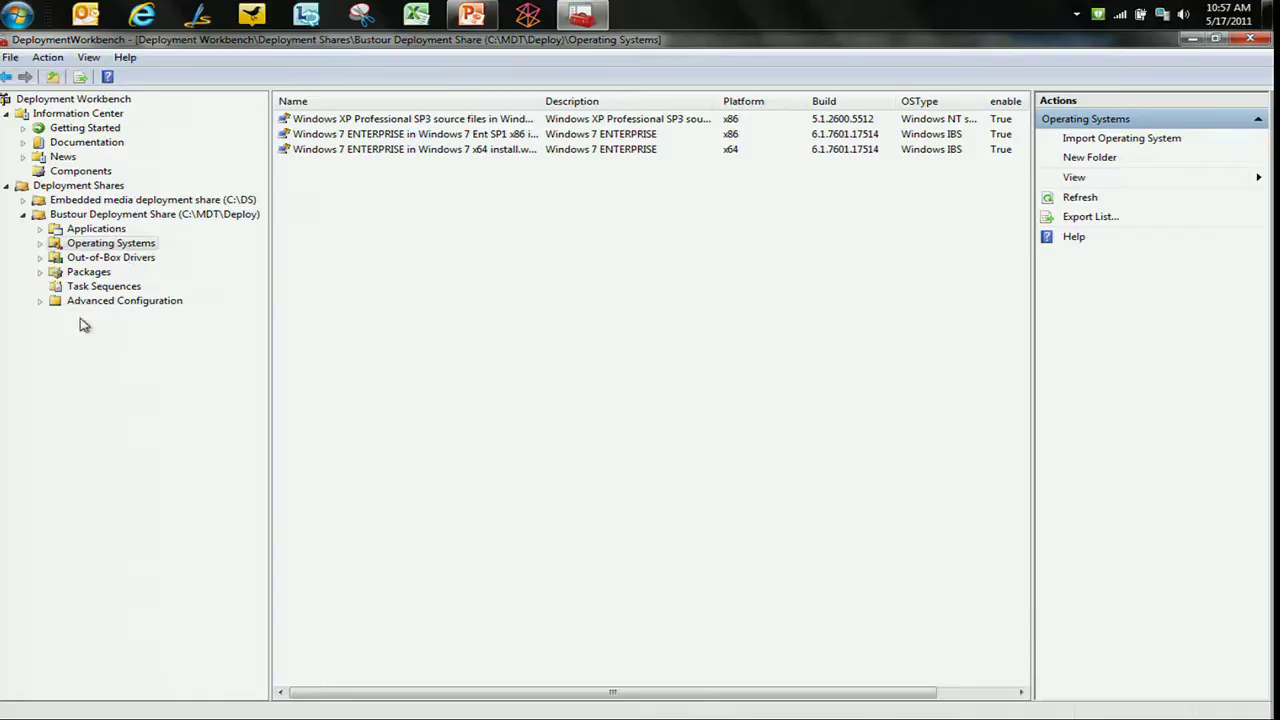
left_click(1158, 148)
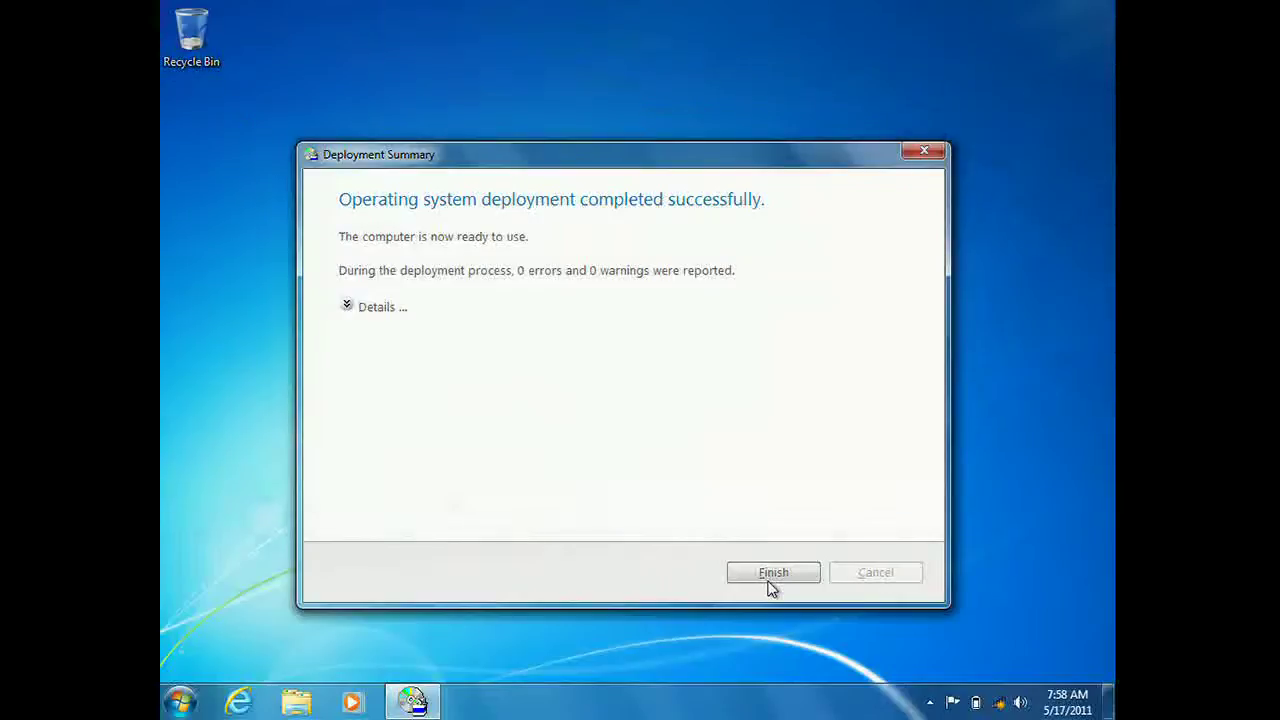
Step: Close the deployment summary and change the Windows 7 screen resolution to 1360 × 768
left_click(769, 582)
right_click(650, 412)
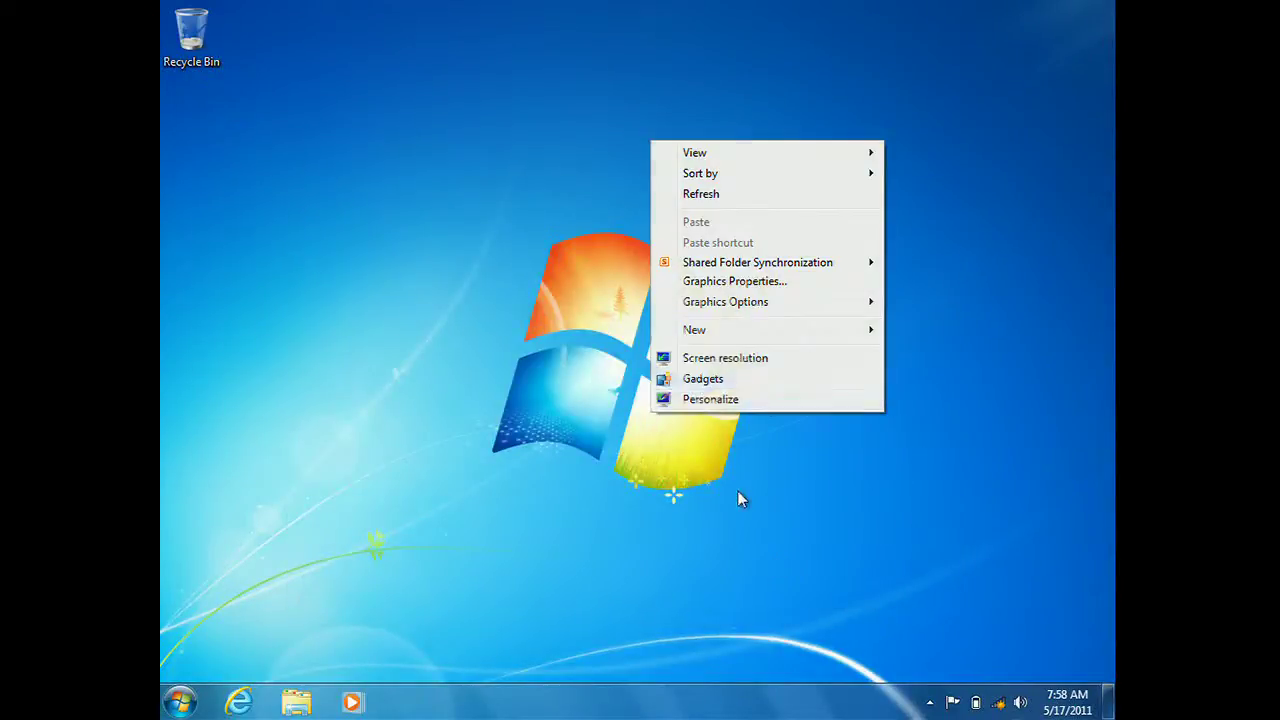
left_click(757, 355)
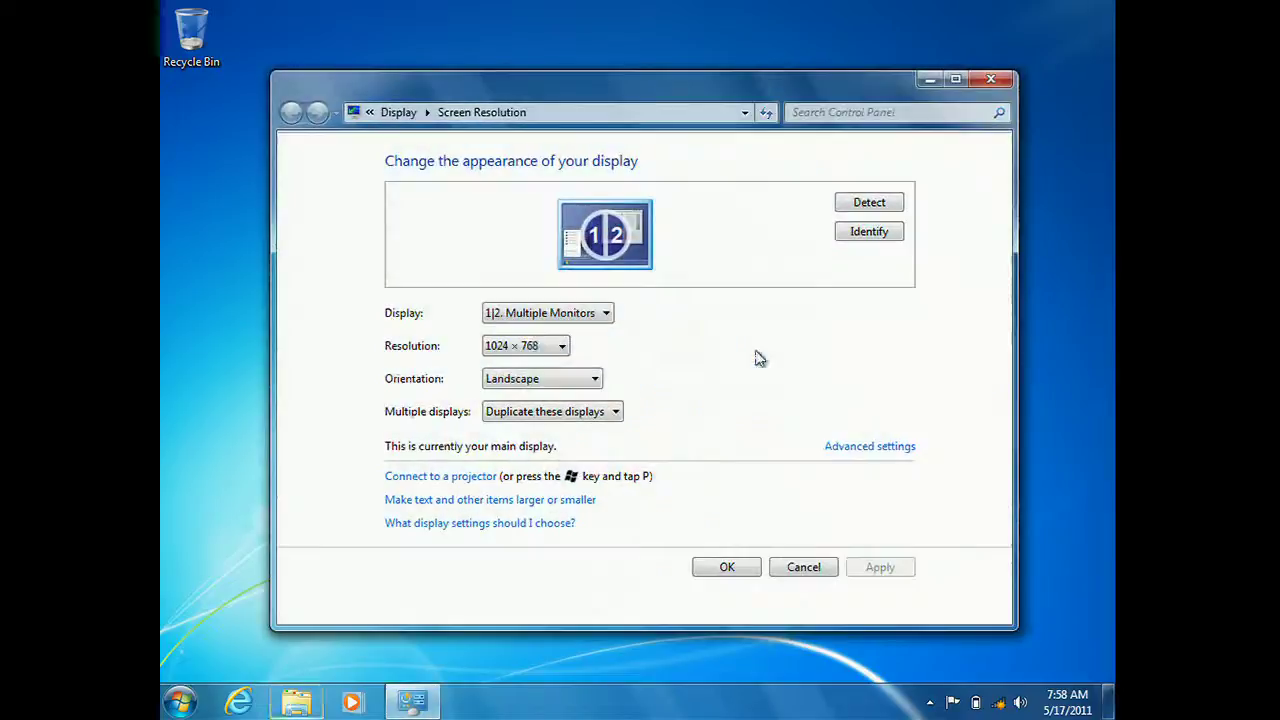
left_click(534, 346)
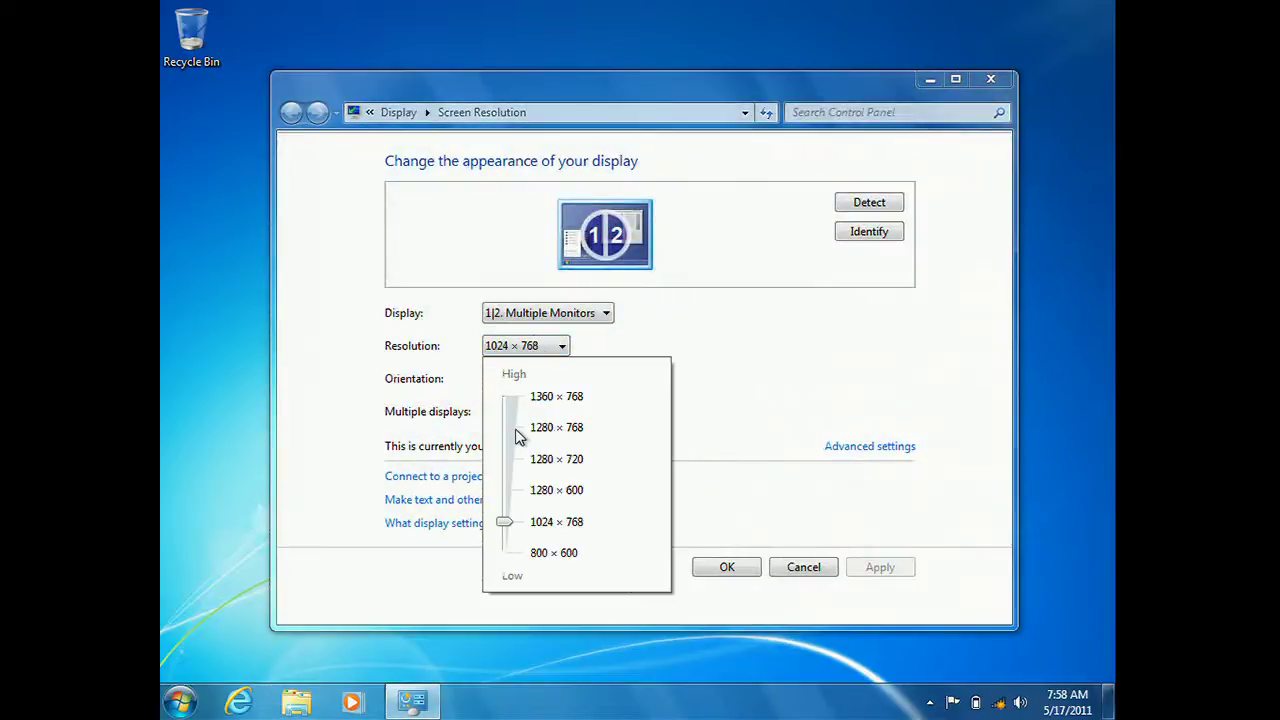
left_click_drag(506, 523, 518, 400)
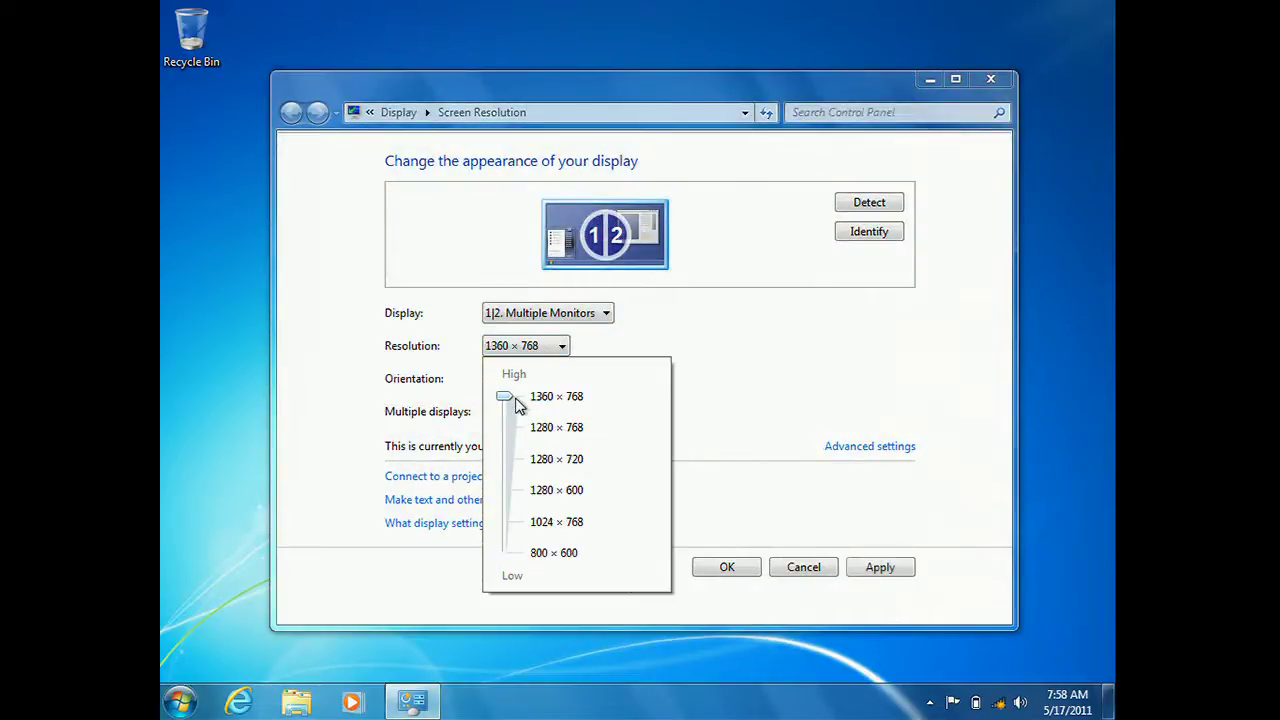
left_click(878, 567)
left_click(878, 567)
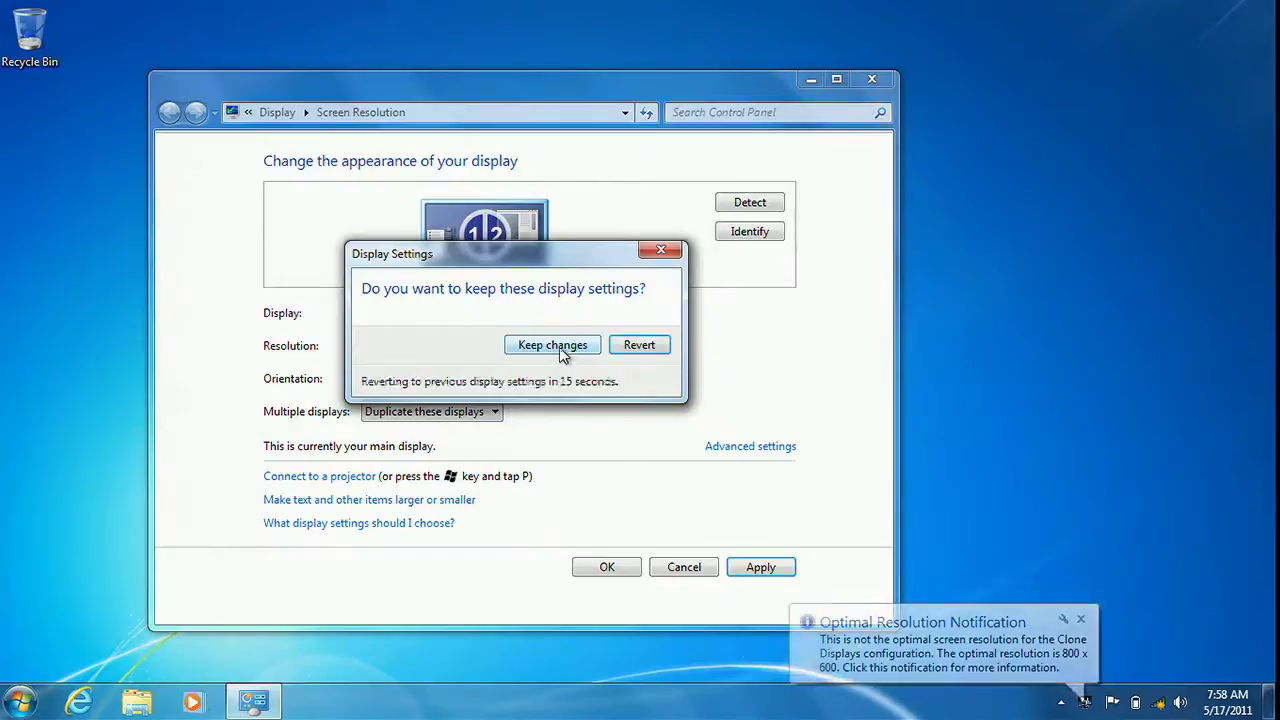
left_click(558, 346)
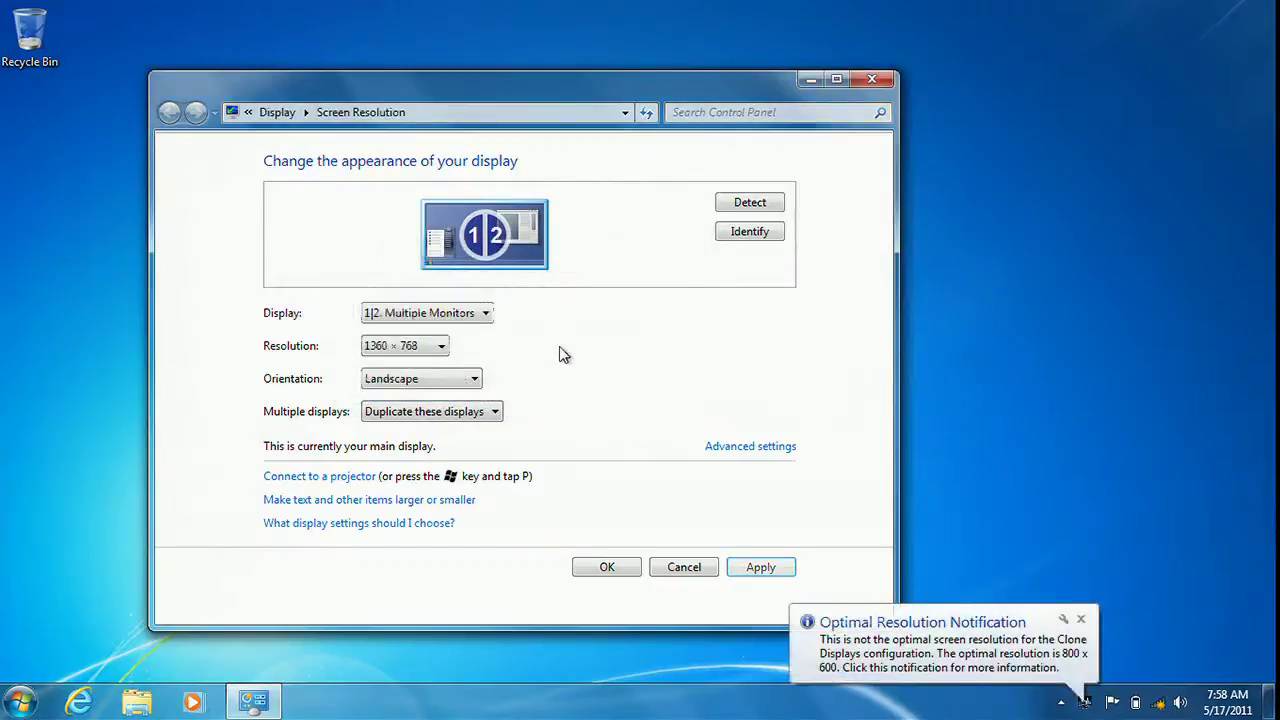
Step: Close the resolution settings and launch Word 2010 from a Start search for 'word'
left_click(608, 566)
key("super")
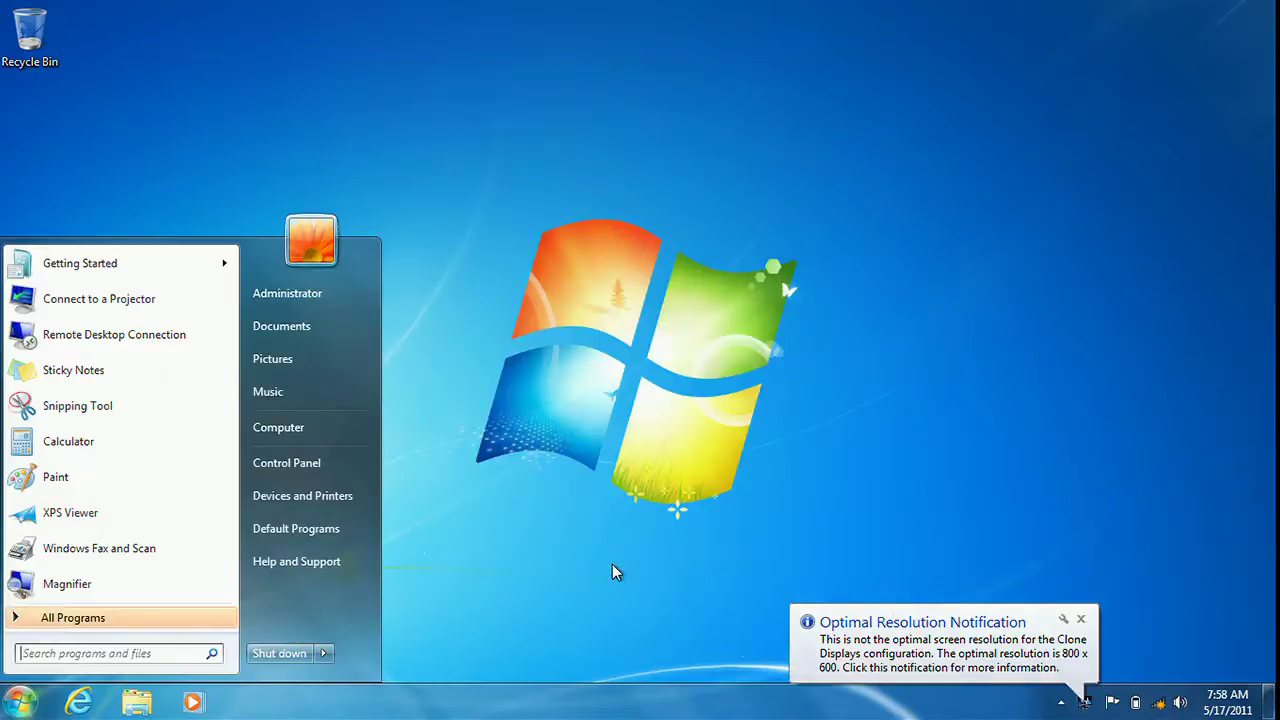
type("word")
key("Return")
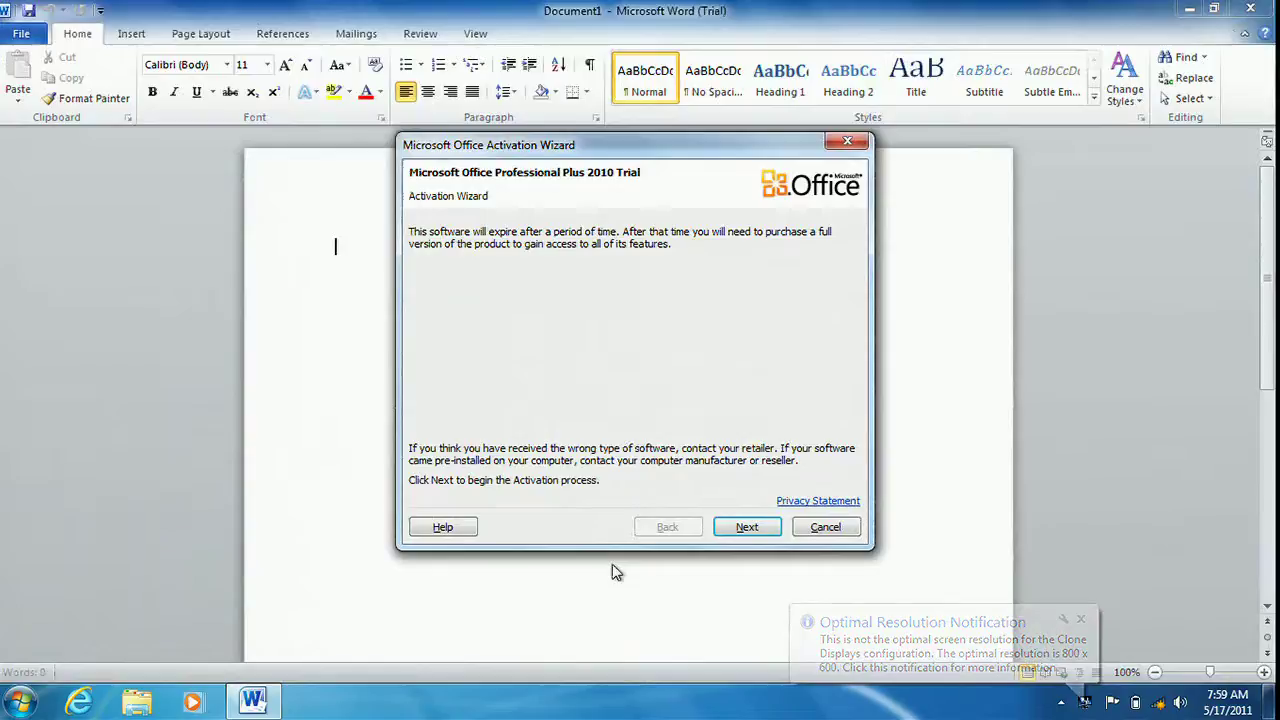
Step: Search Start for 'inter' and launch Internet Explorer
key("super")
type("ie")
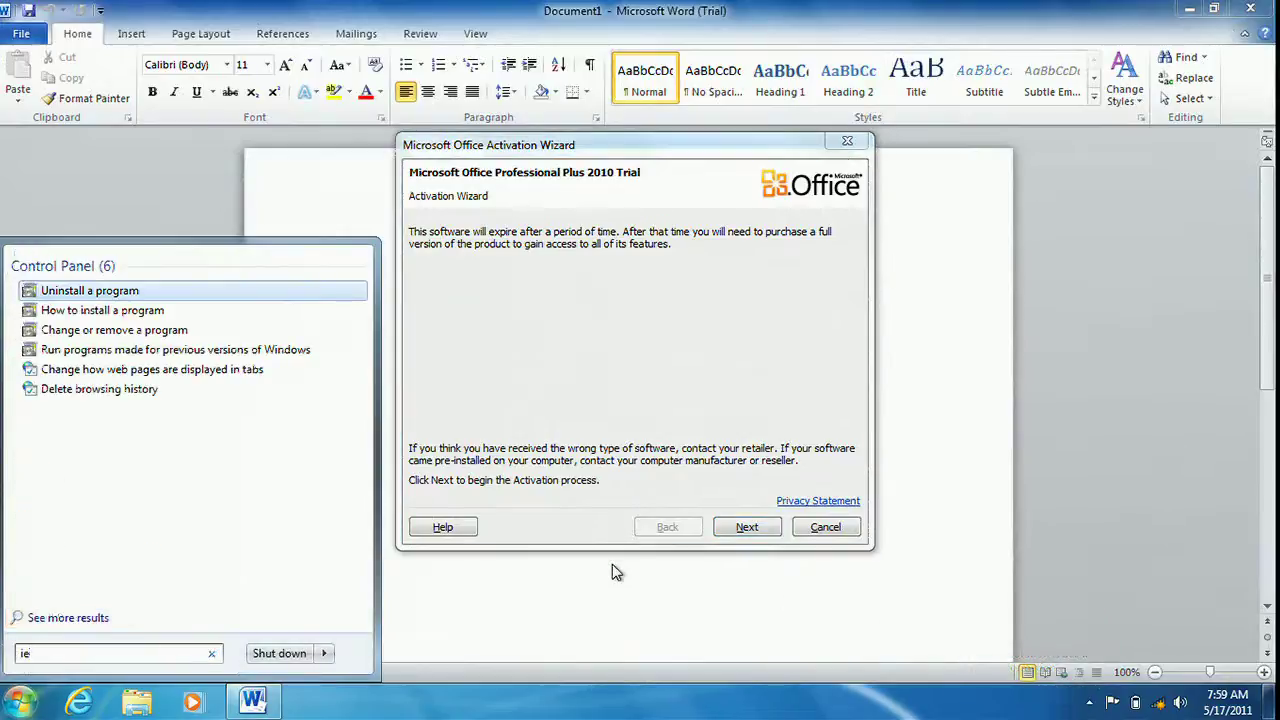
key("BackSpace")
type("nter")
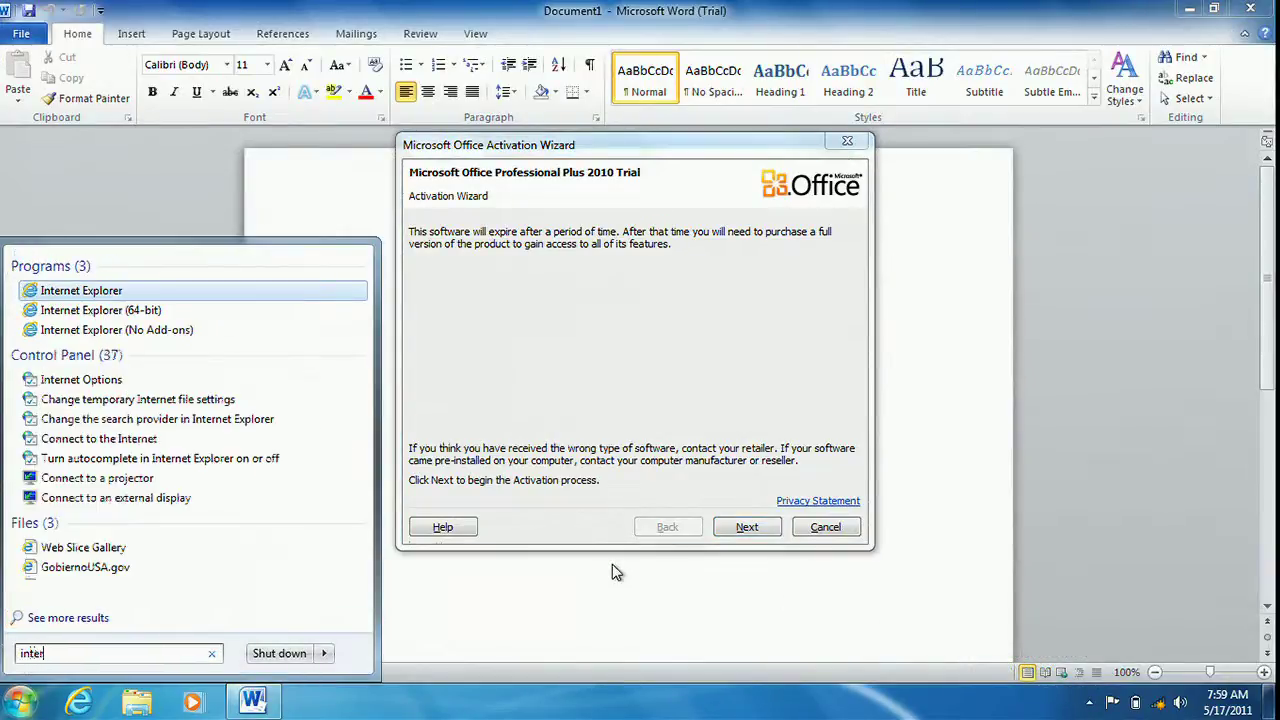
left_click(94, 294)
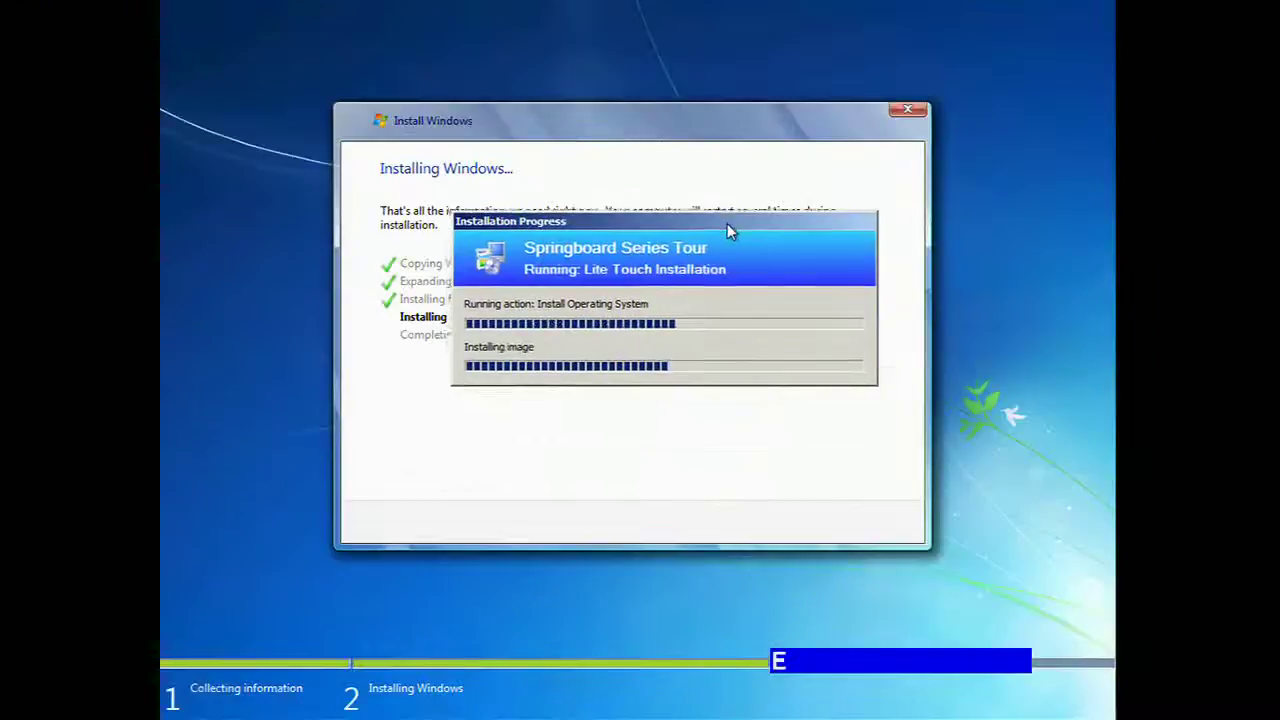
Step: Move the Installation Progress window lower on the screen
left_click_drag(727, 223, 645, 392)
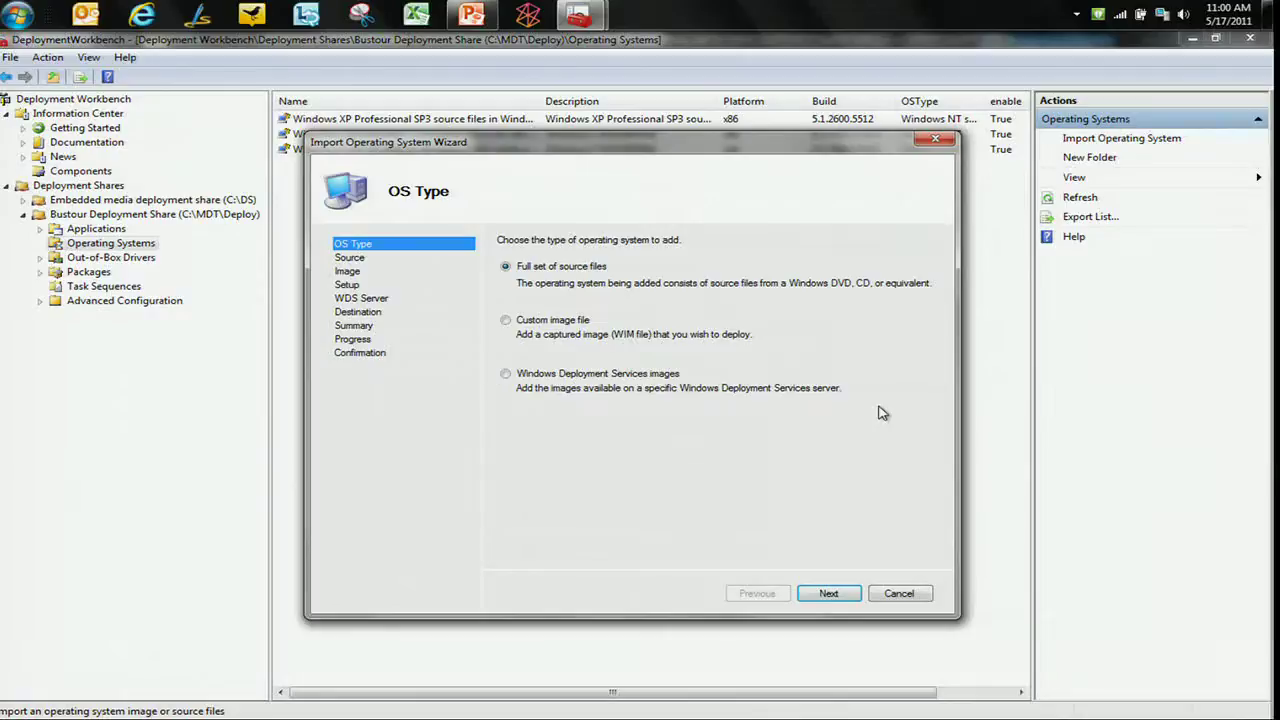
Step: Cancel the import wizard and widen the Name column to show Windows XP Professional SP3 in full
left_click(911, 597)
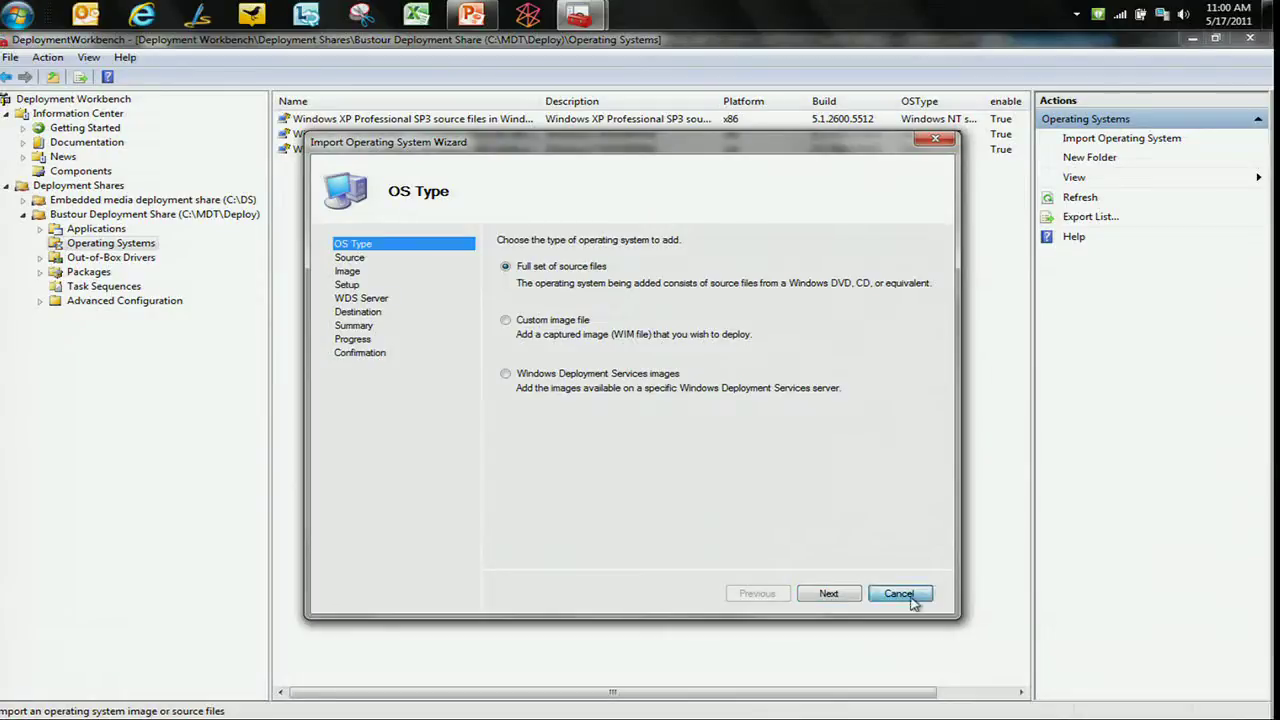
left_click(615, 437)
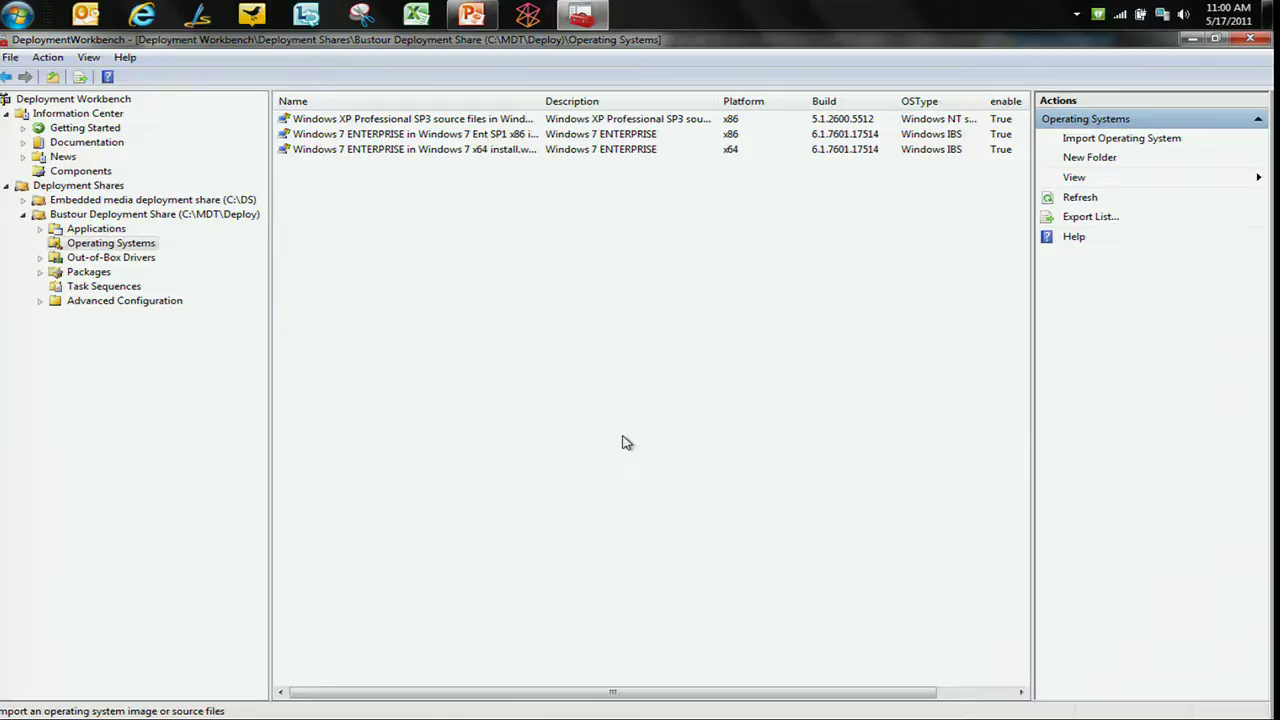
left_click(460, 124)
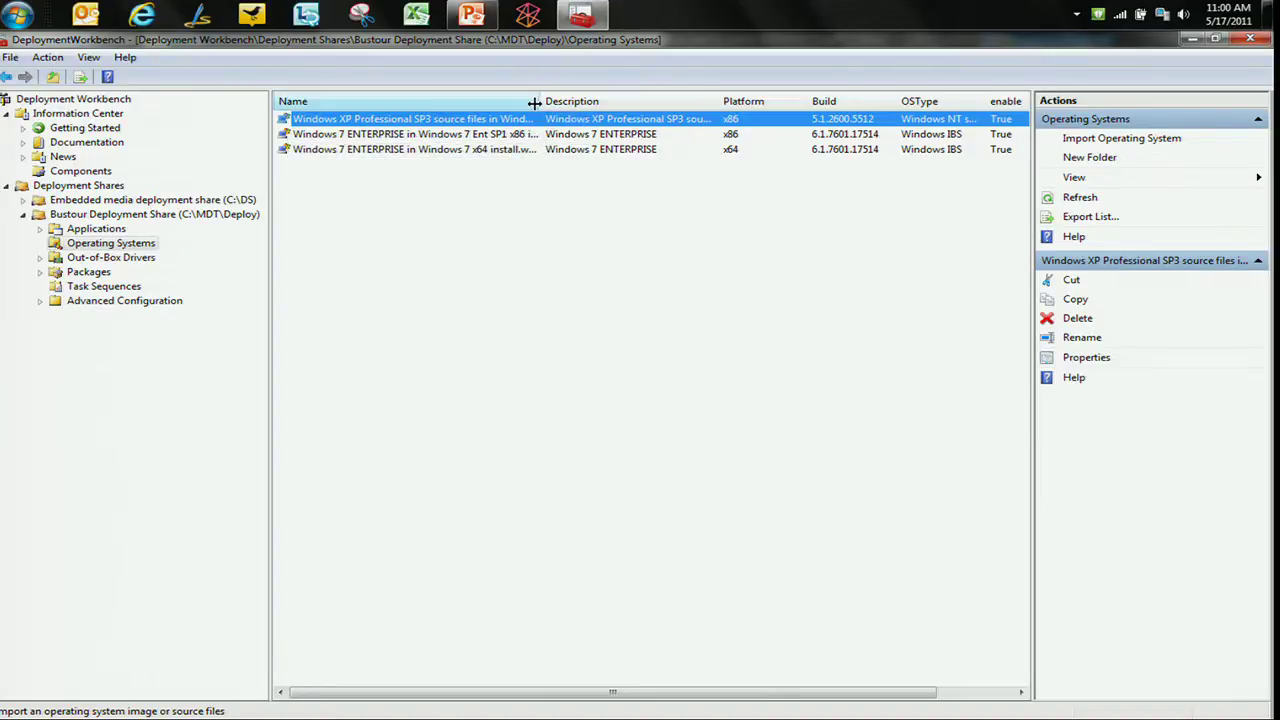
left_click_drag(541, 101, 645, 126)
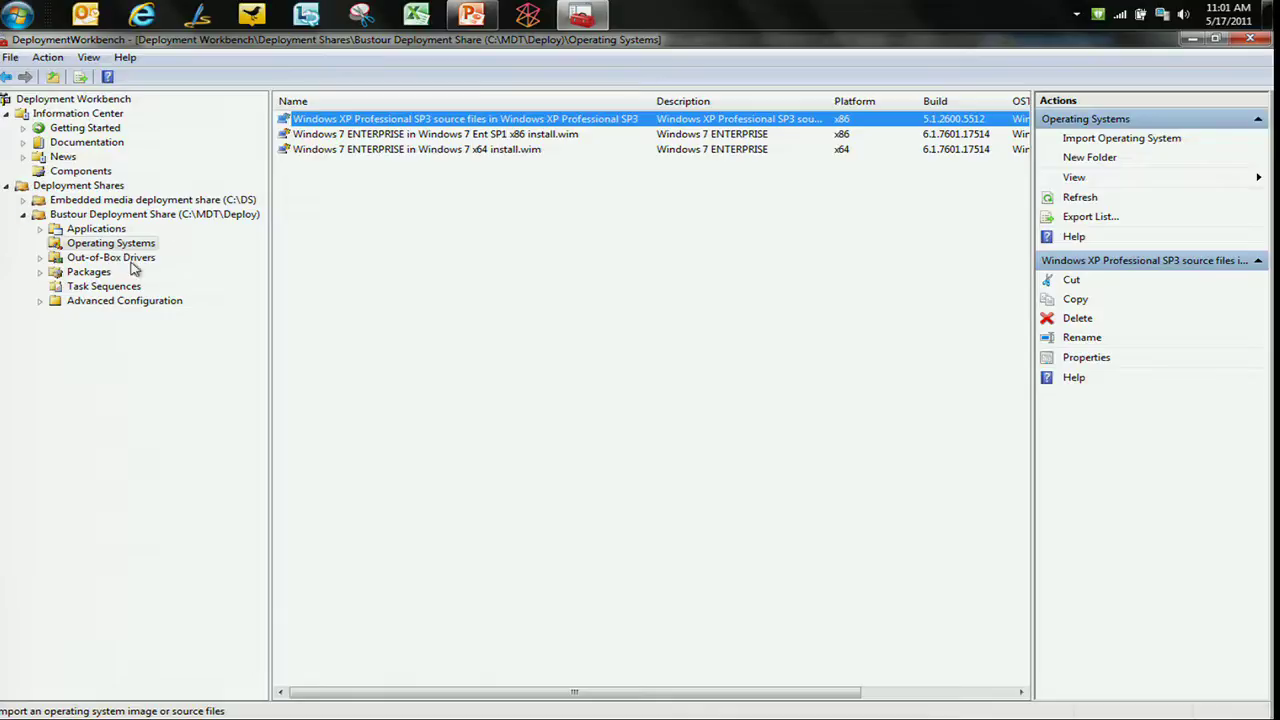
Step: Delete the Ricoh Company hdc rimsptsk.inf 6.00.01.12 driver from Out-of-Box Drivers
left_click(96, 258)
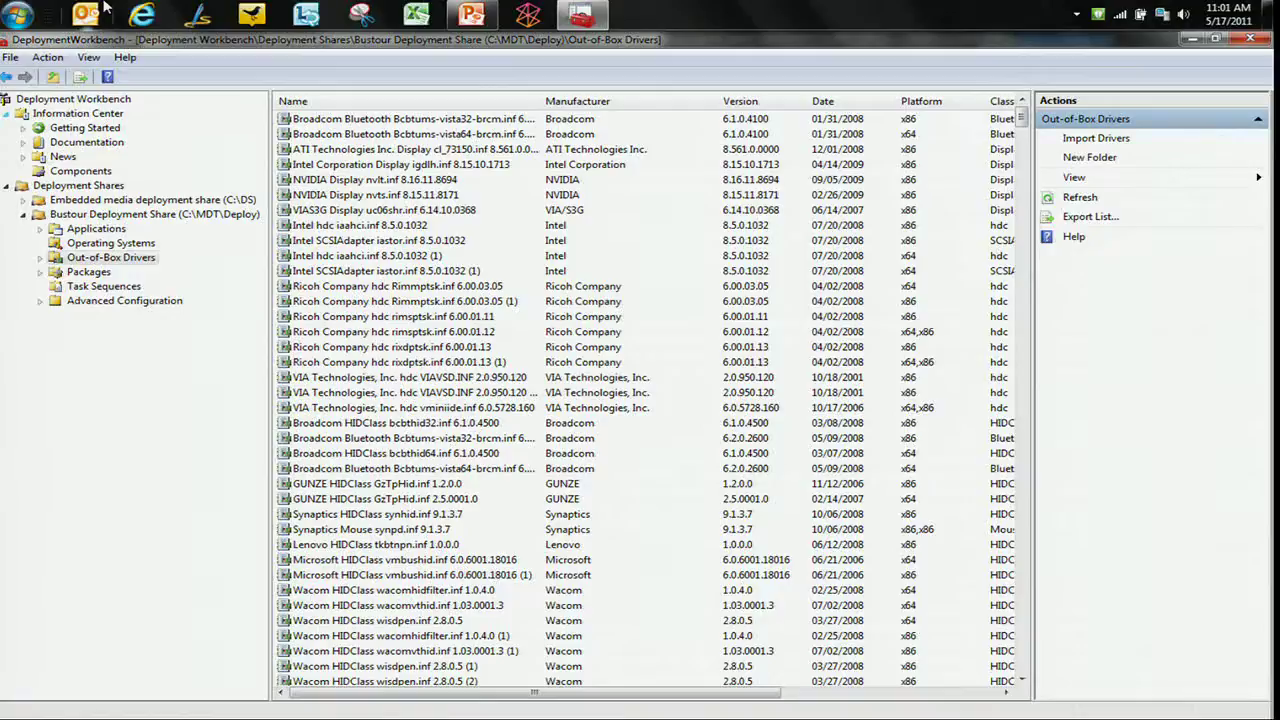
left_click(352, 333)
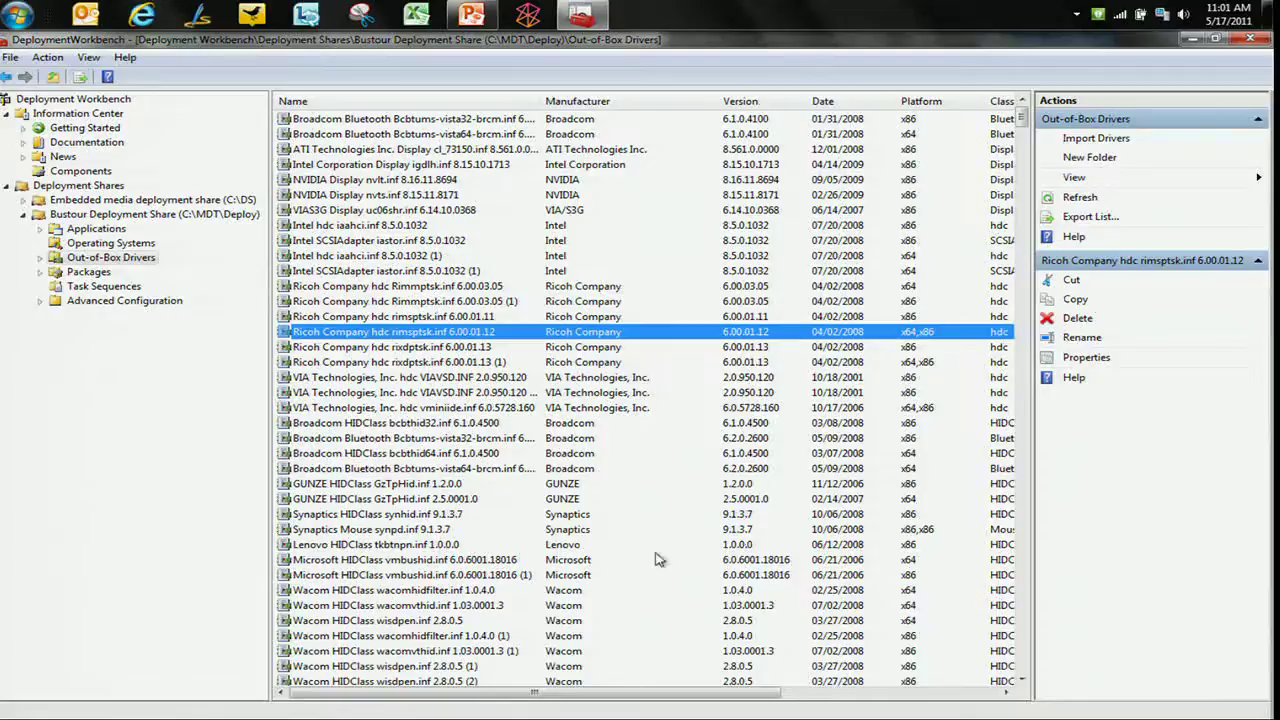
left_click(1077, 320)
left_click(822, 598)
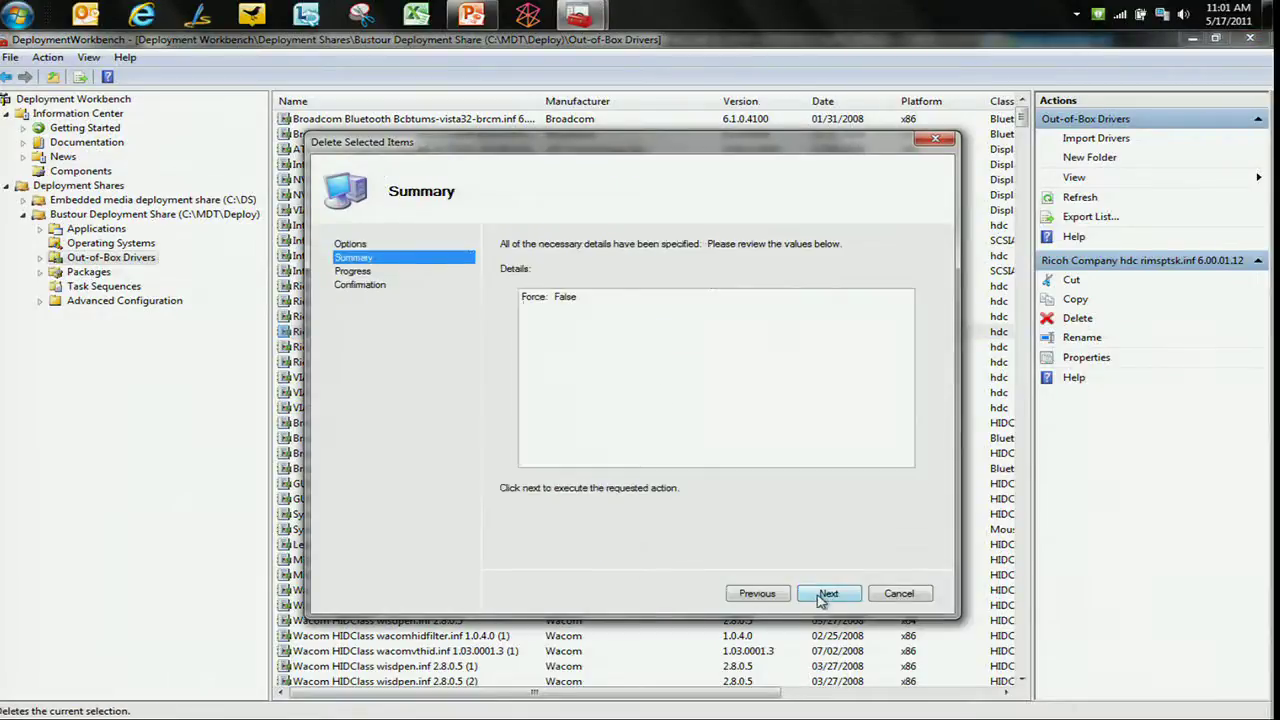
left_click(826, 594)
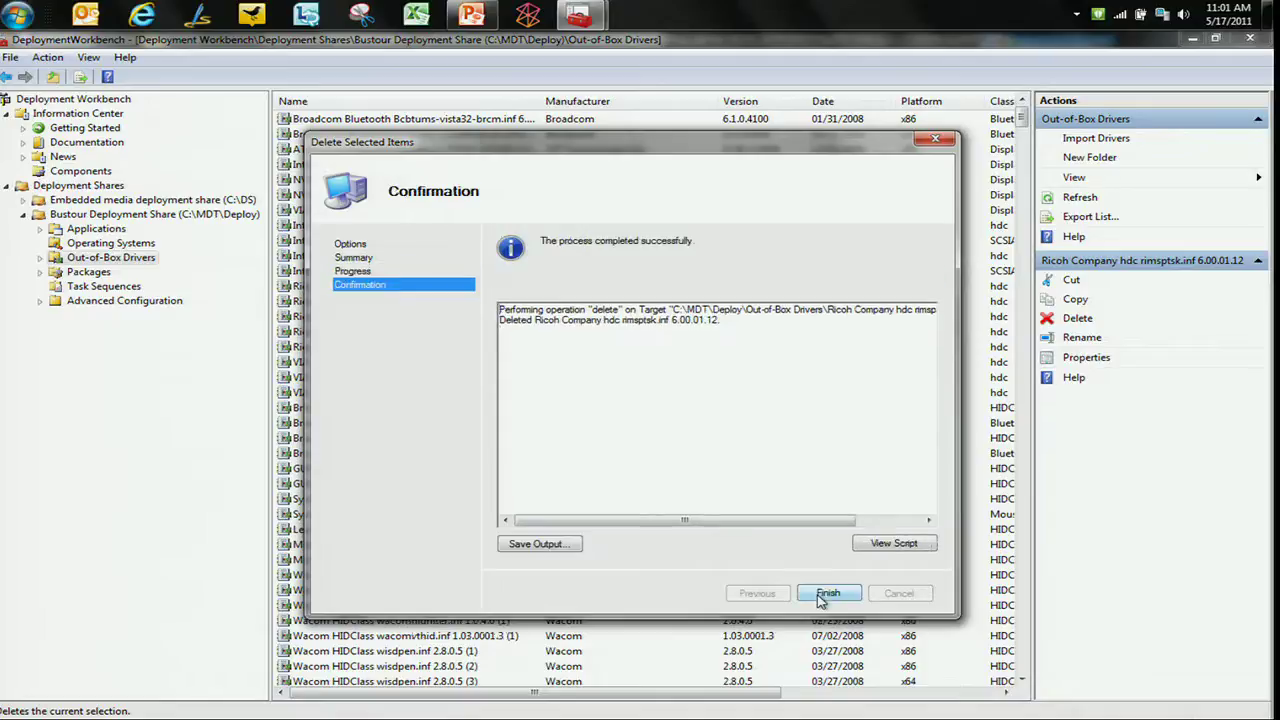
left_click(828, 594)
Step: Open and cancel the Import Drivers wizard, then return to the PowerPoint slides
left_click(1073, 142)
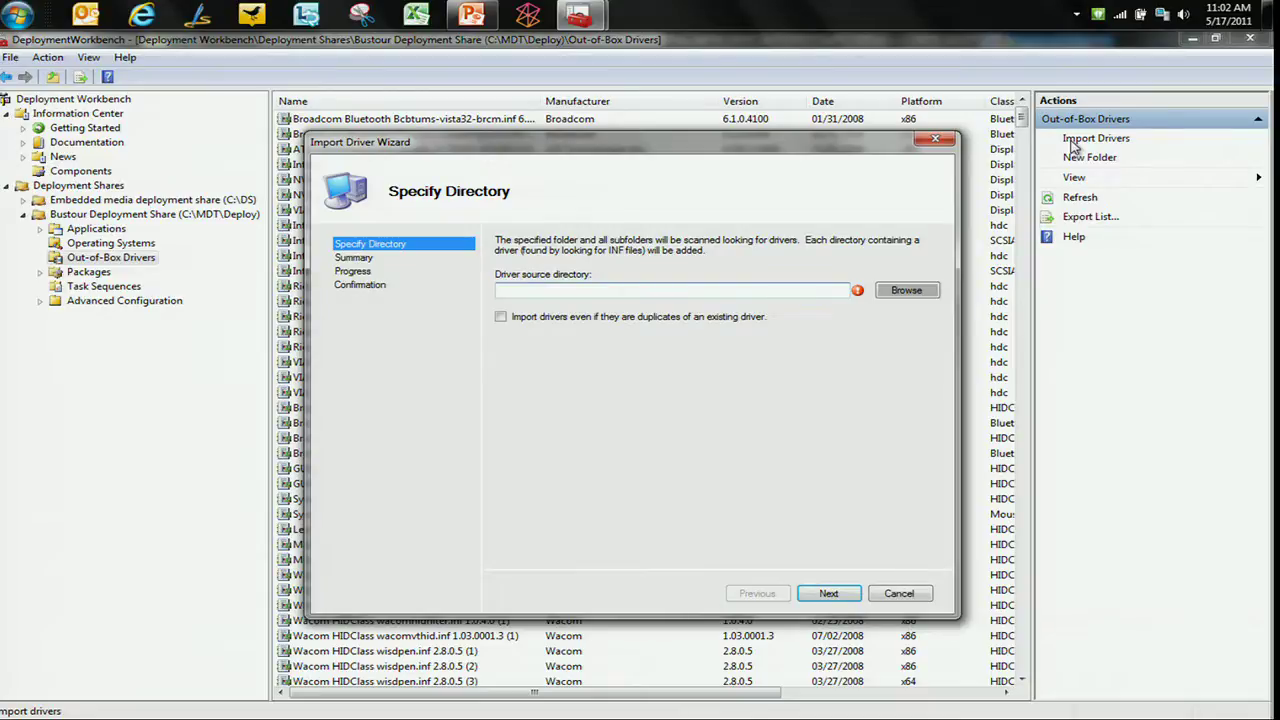
left_click(900, 594)
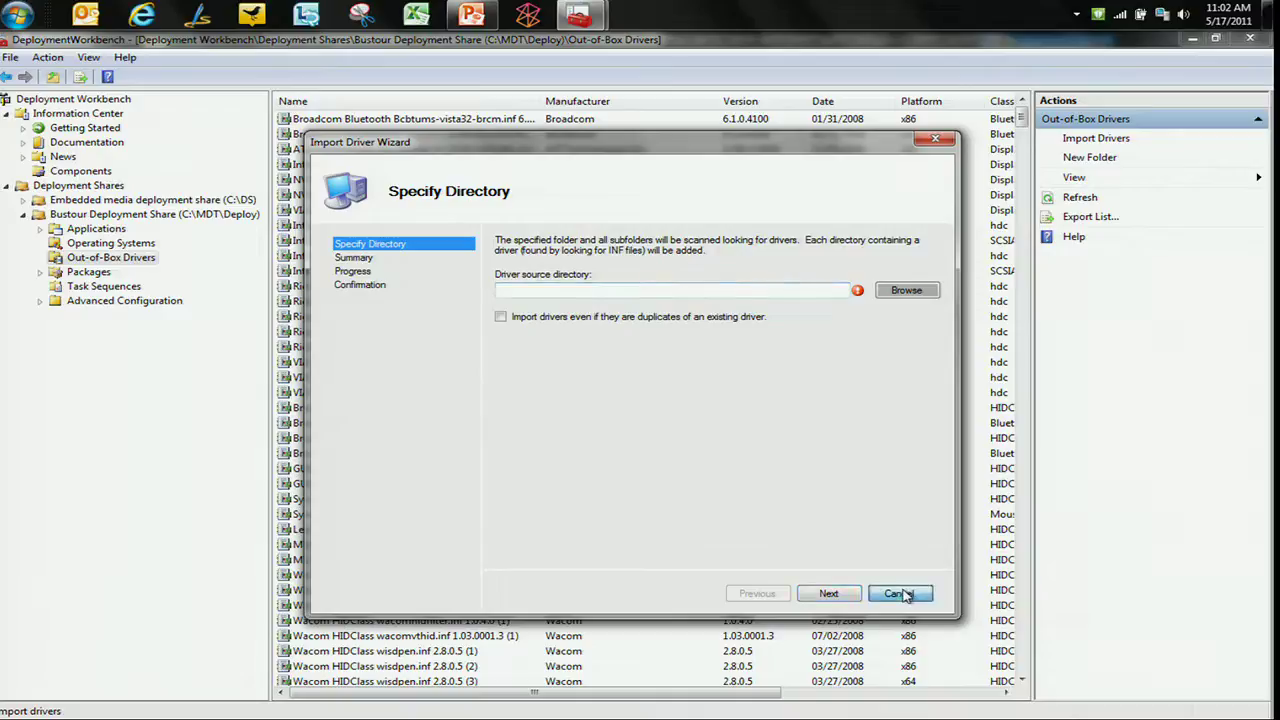
left_click(608, 440)
key("alt+Tab")
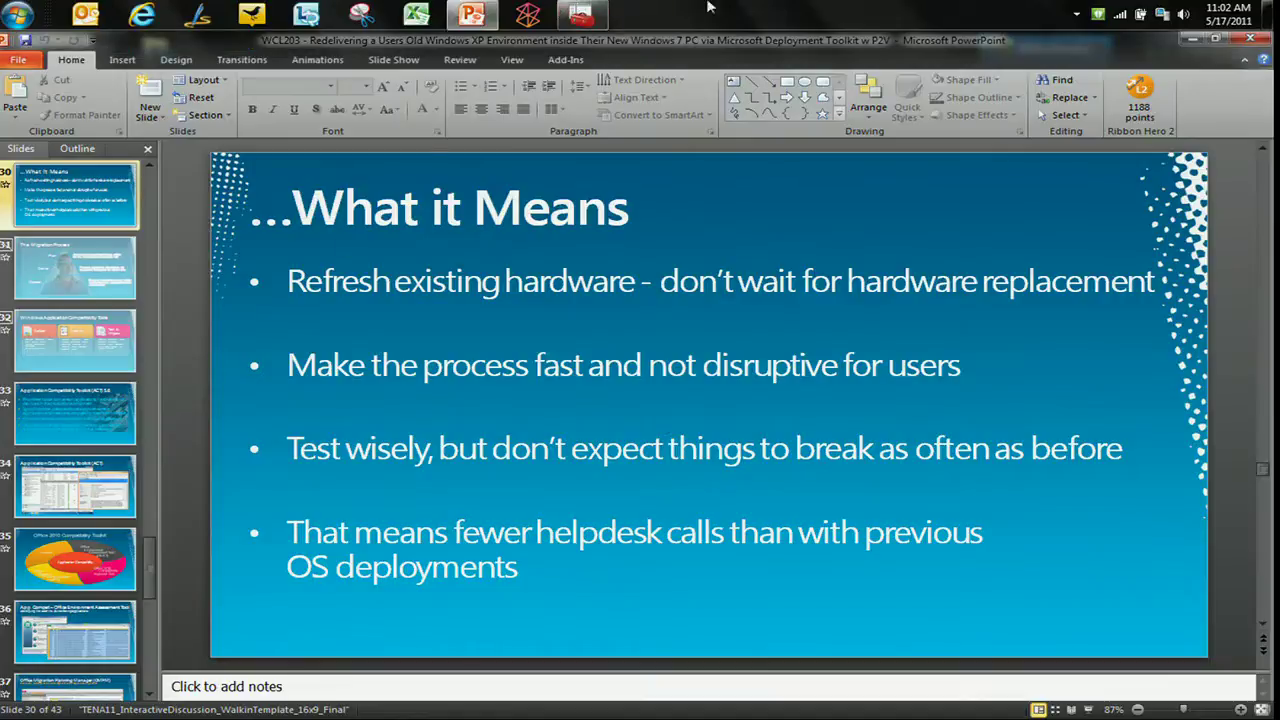
left_click(580, 14)
left_click(92, 273)
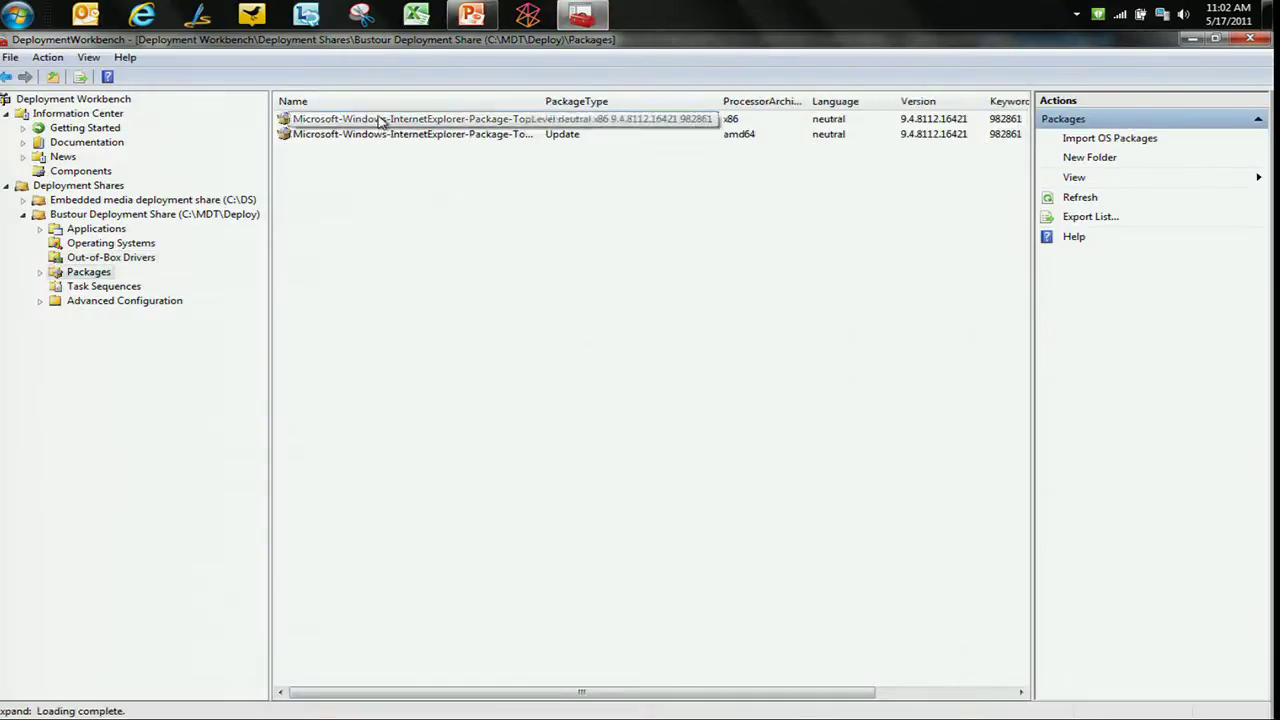
double_click(381, 120)
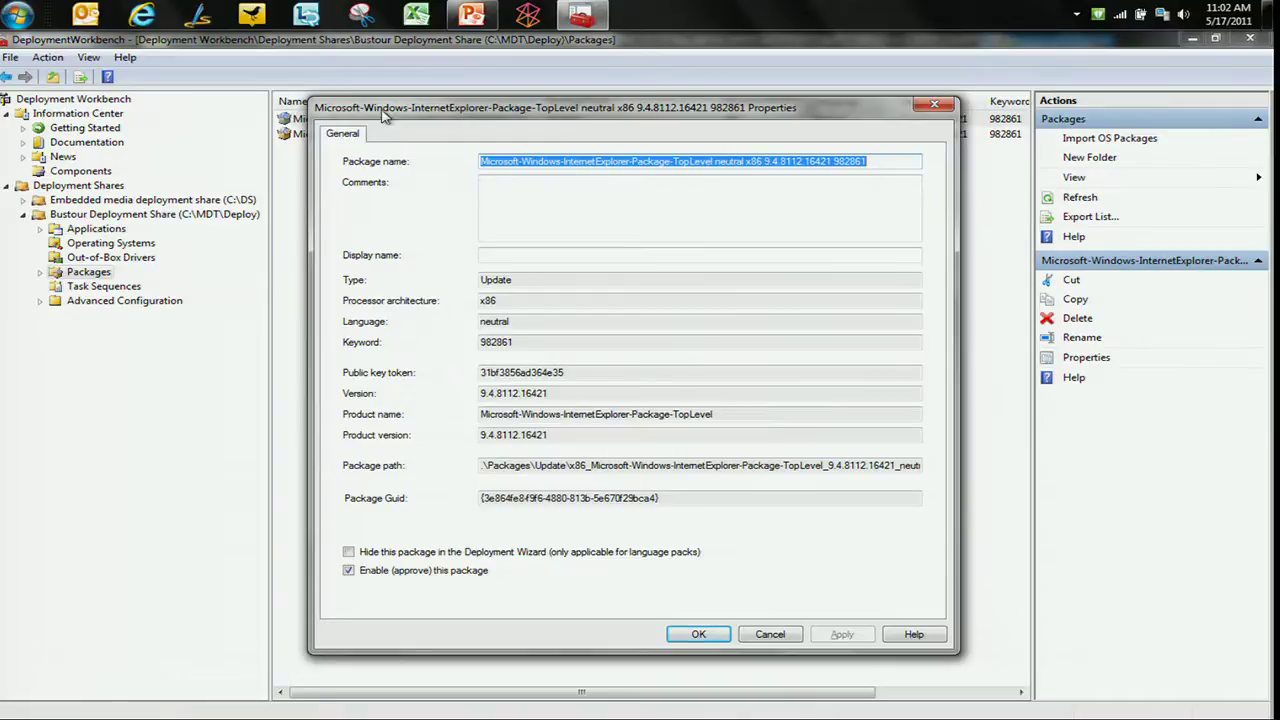
left_click(934, 104)
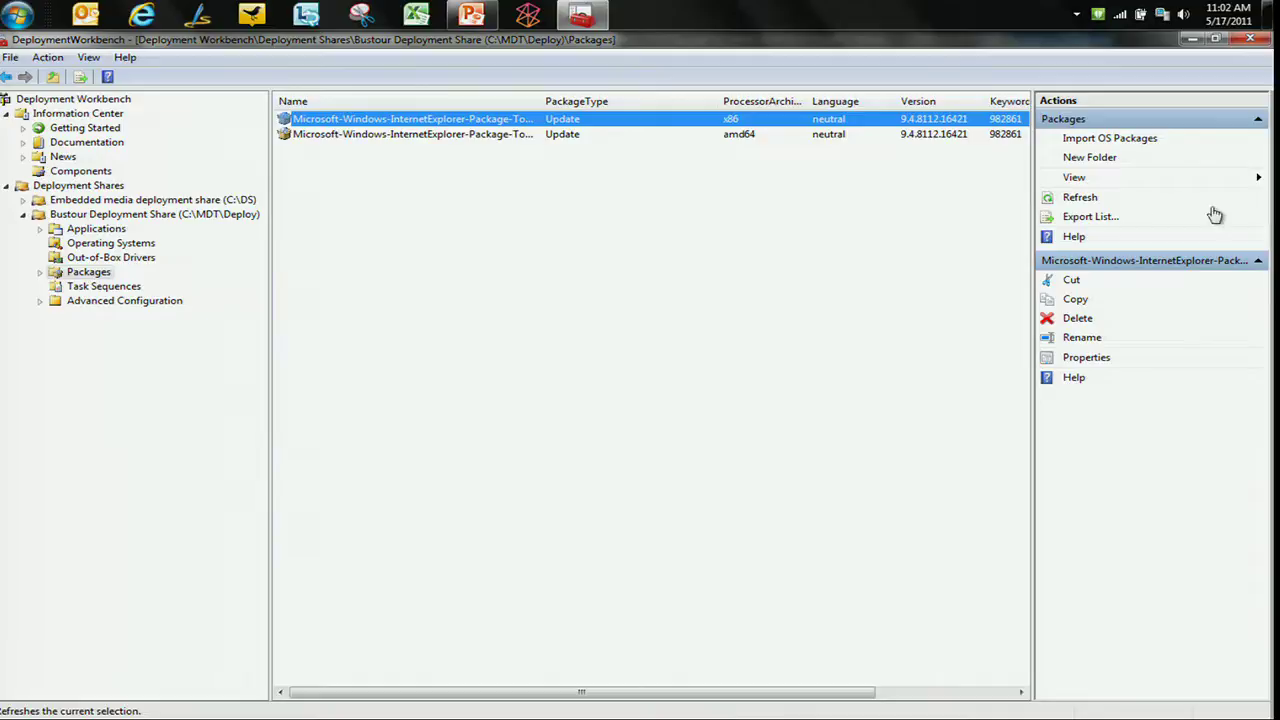
right_click(476, 121)
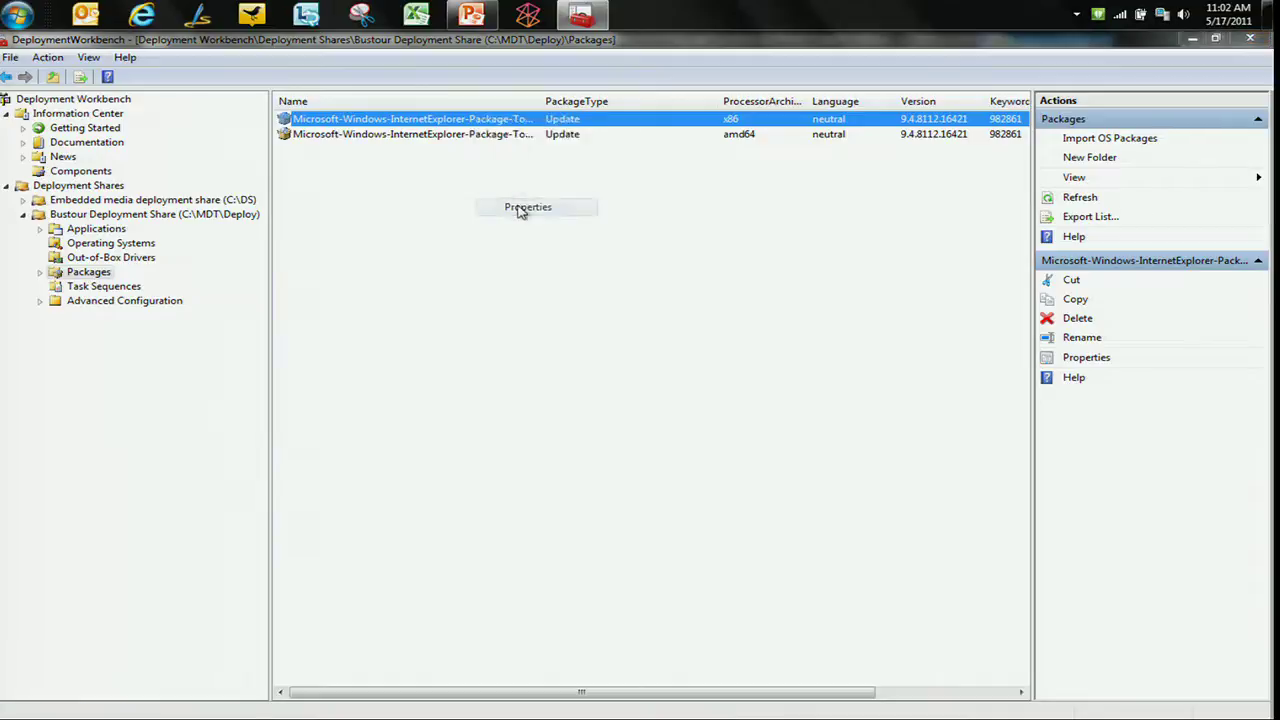
left_click(524, 207)
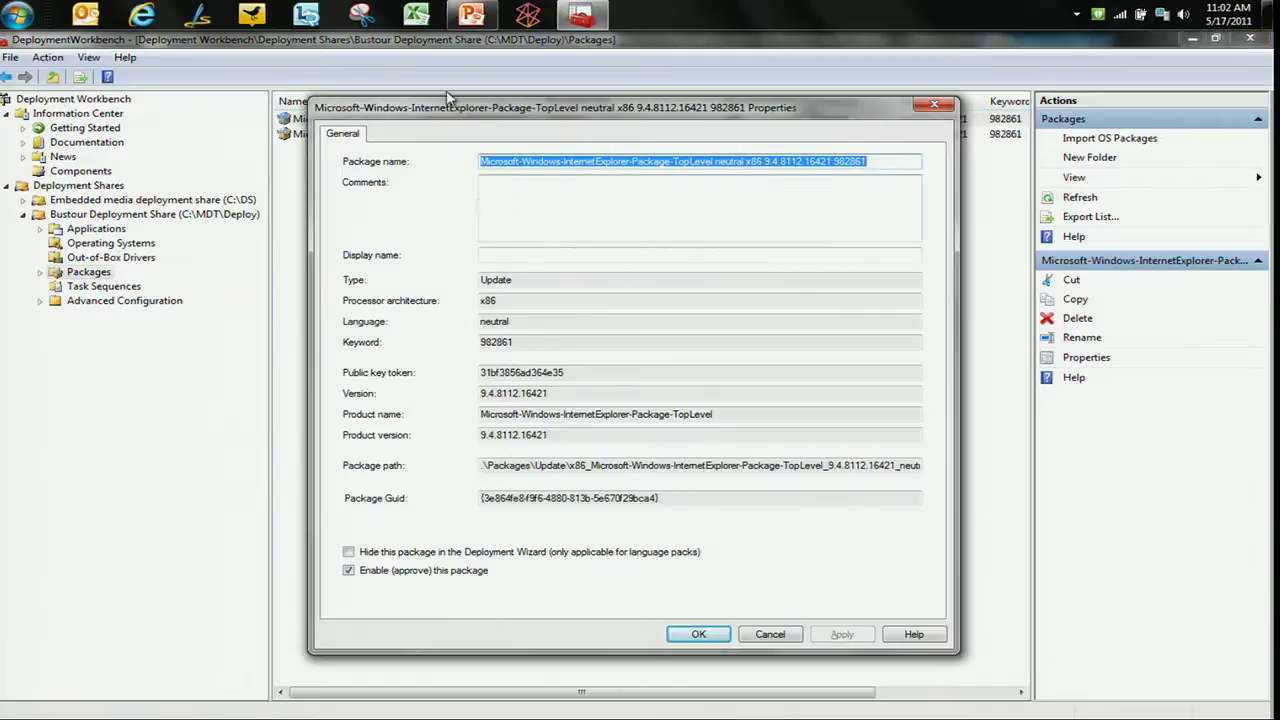
double_click(680, 499)
left_click(815, 465)
left_click_drag(815, 465, 404, 456)
left_click_drag(604, 436, 404, 435)
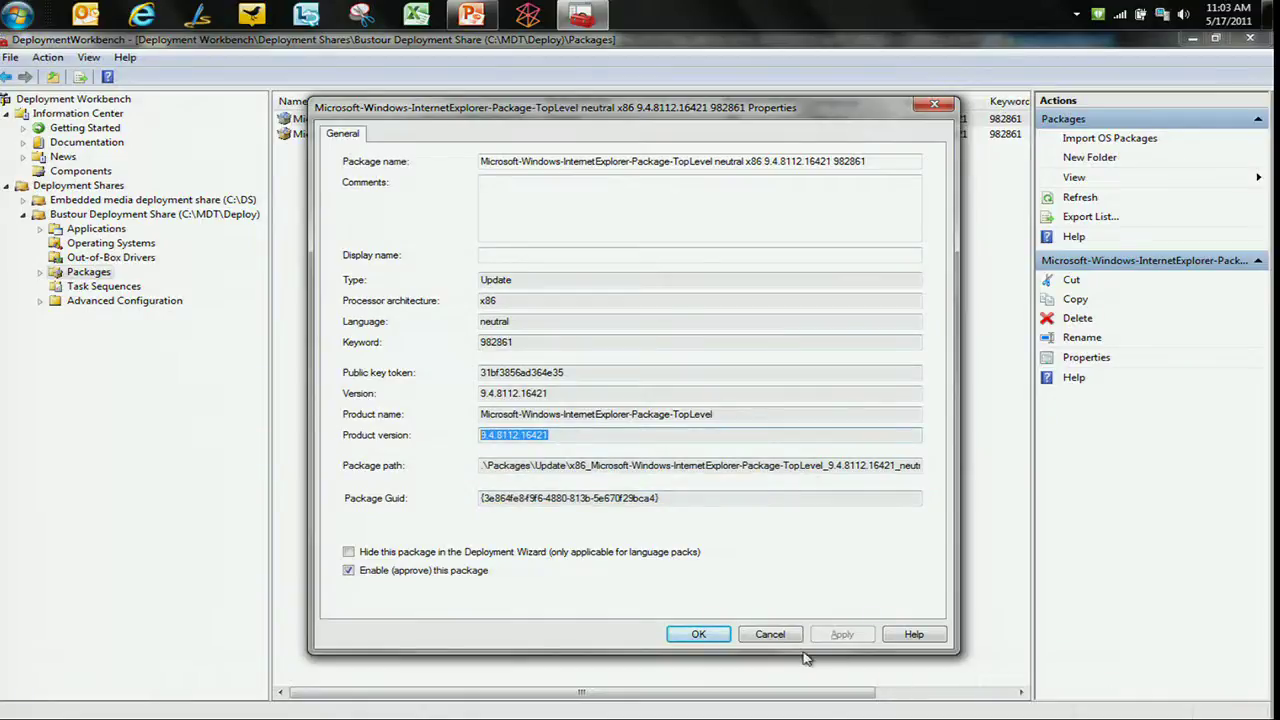
left_click(770, 634)
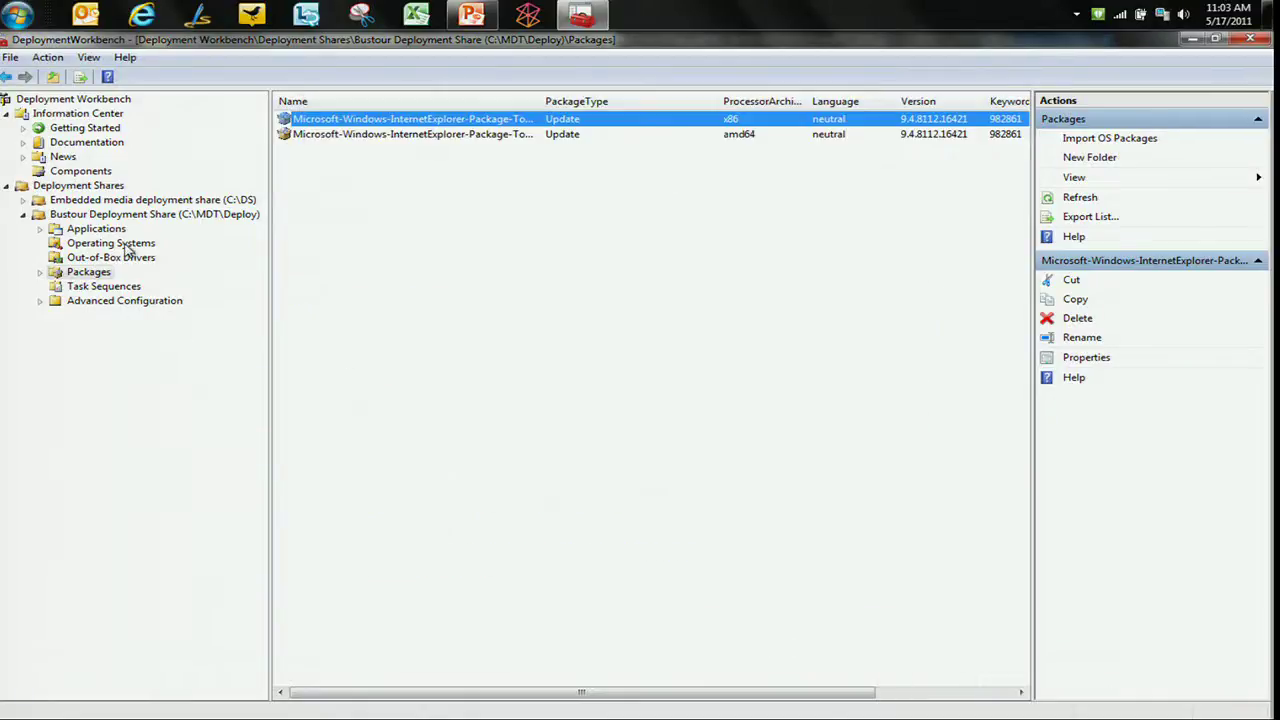
Step: Show the Applications folder with Microsoft Office Pro Plus 2010, then open and cancel the New Application Wizard
left_click(100, 230)
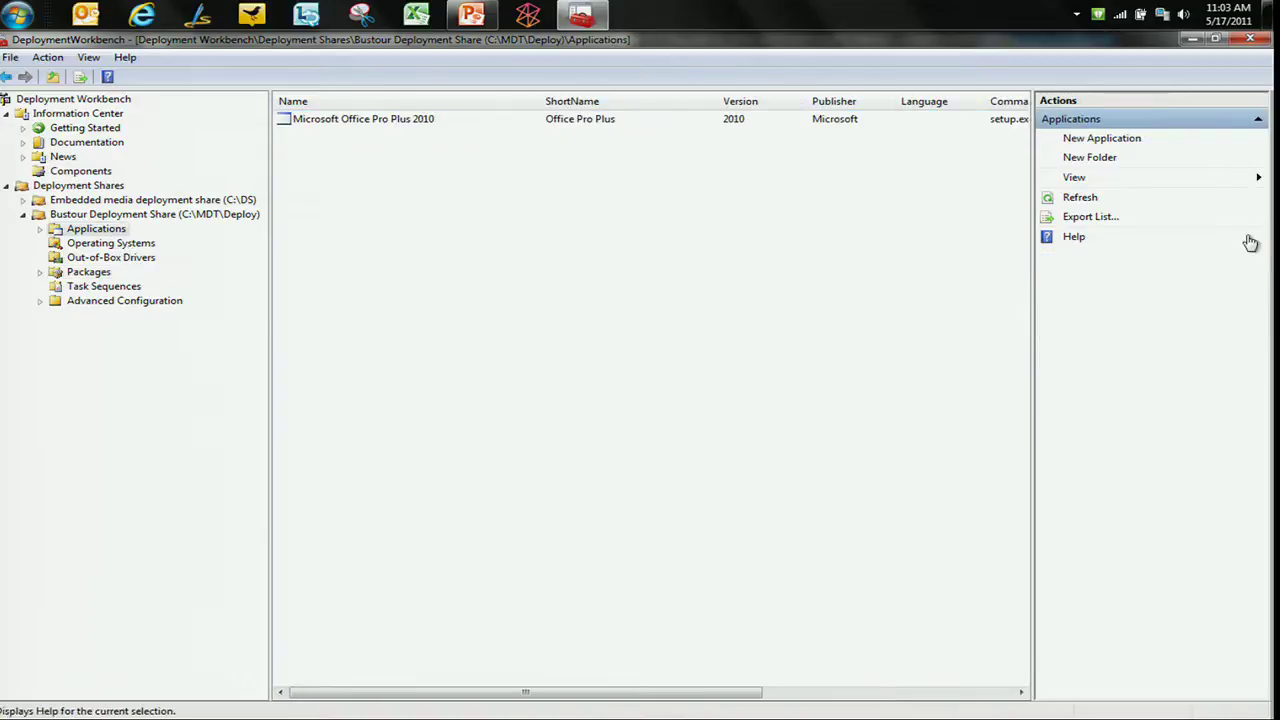
left_click(1115, 140)
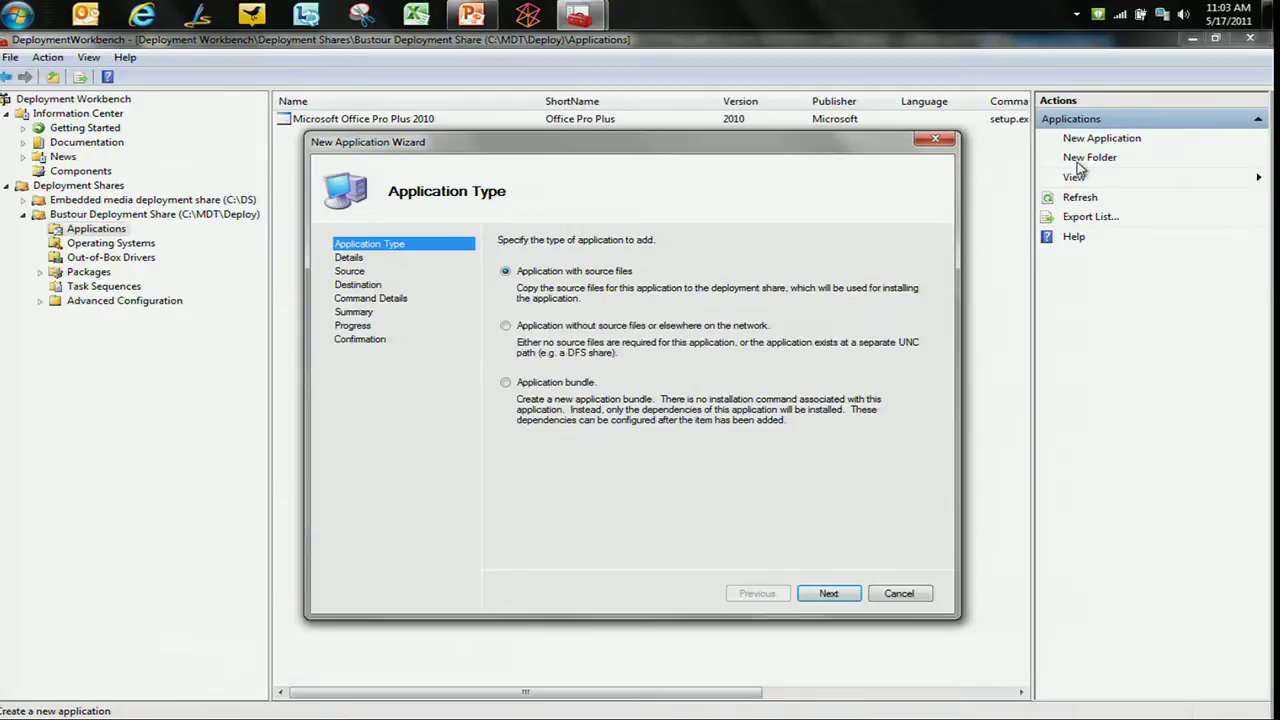
left_click(908, 598)
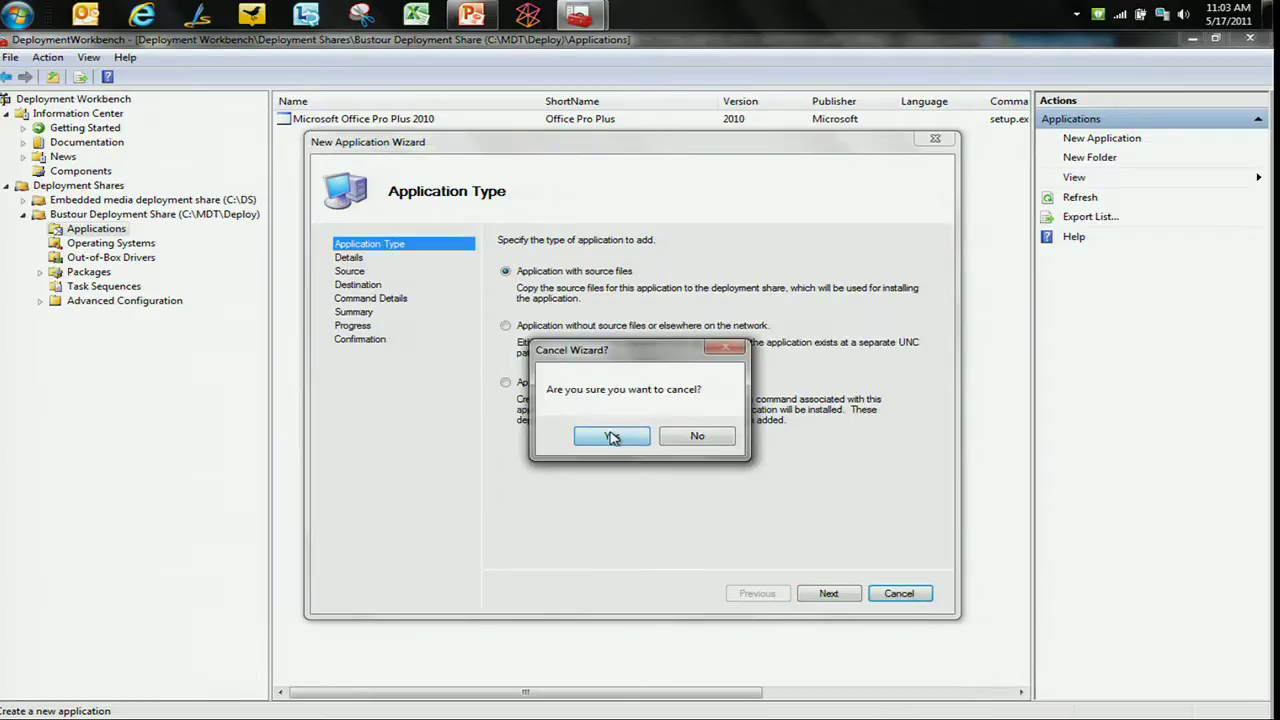
left_click(612, 437)
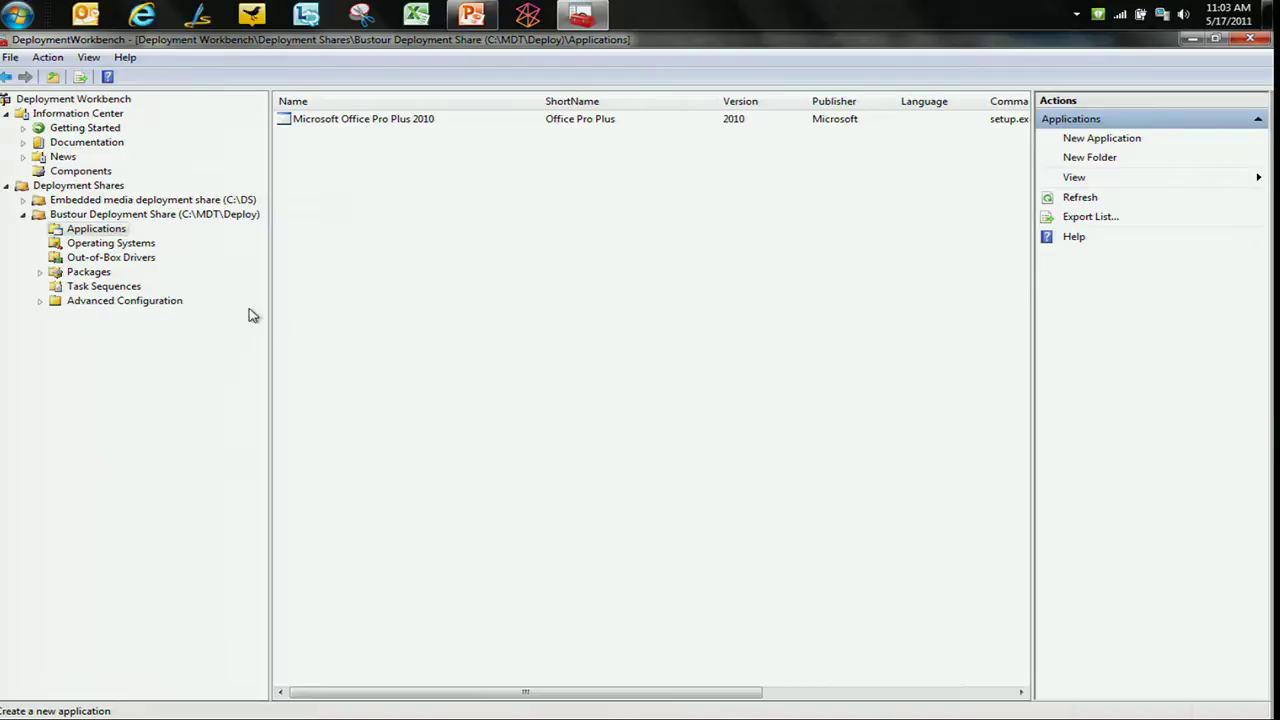
Step: Open Microsoft Office Pro Plus 2010 properties, review Details and Dependencies, and open the dependency picker
right_click(368, 126)
left_click(460, 210)
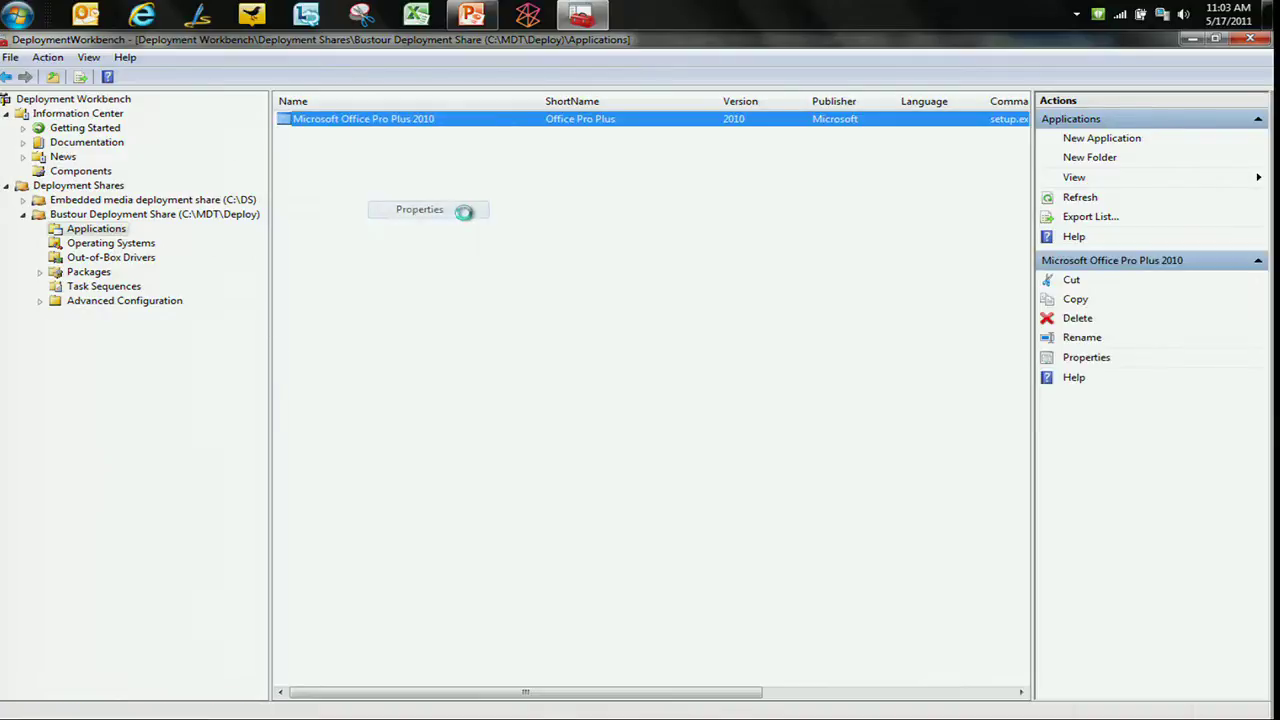
left_click(385, 135)
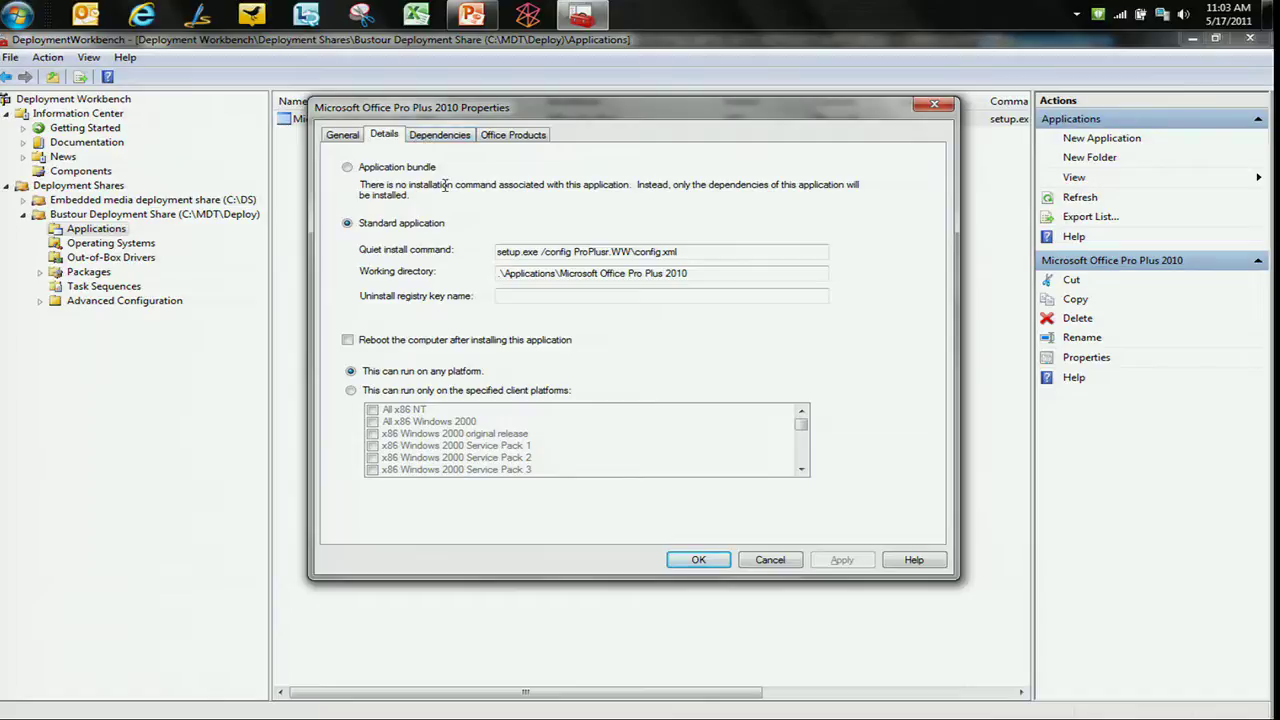
left_click(446, 135)
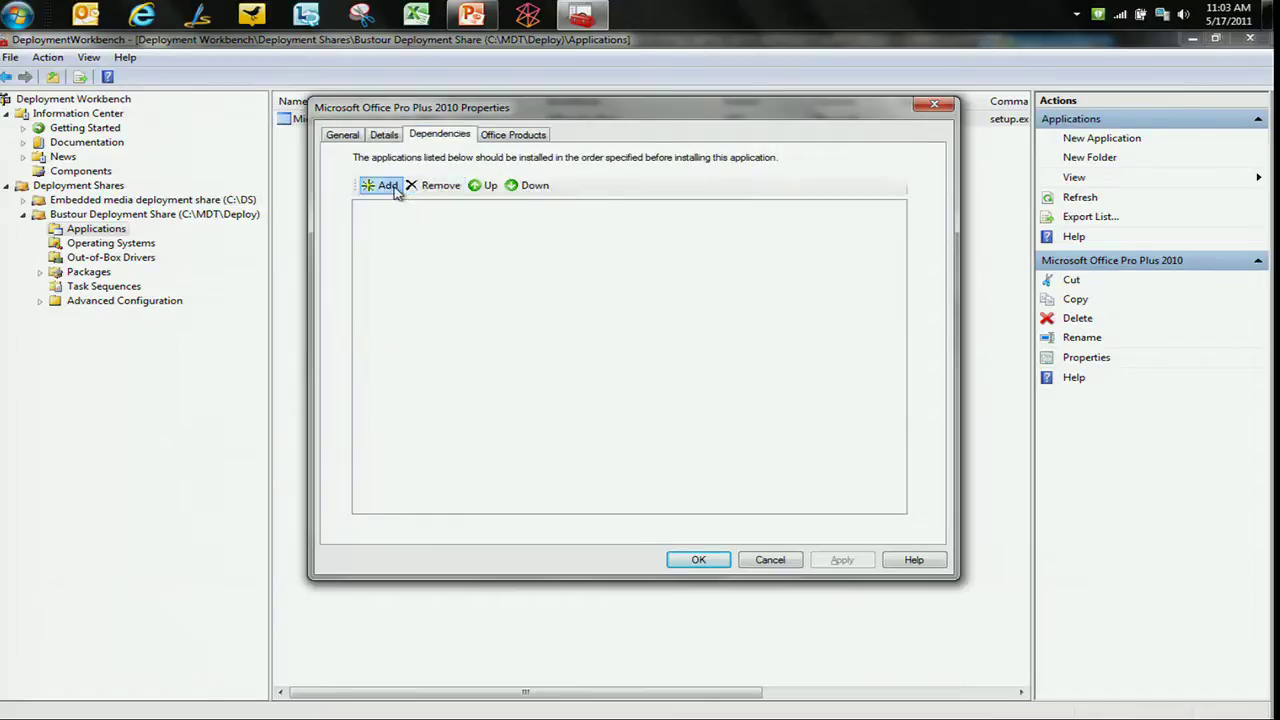
left_click(376, 184)
left_click(222, 199)
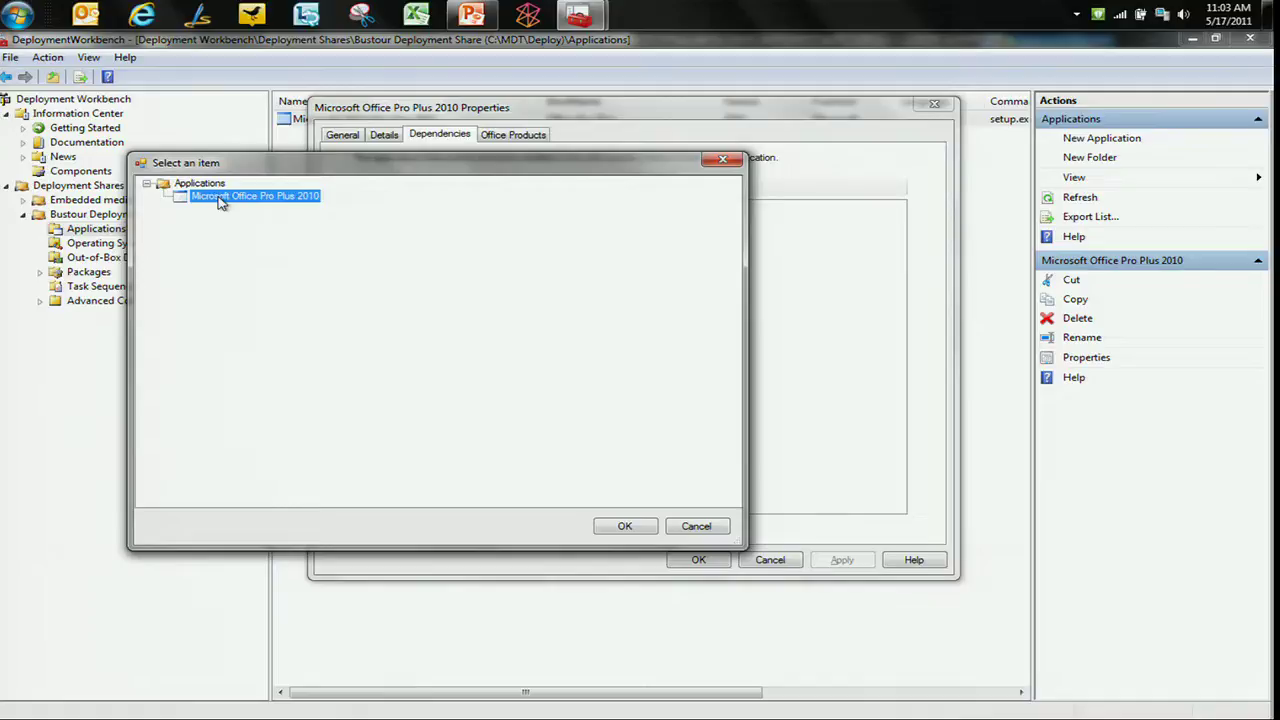
Step: Close the item picker and keep ProPlusr as the product on the Office Products tab
left_click(728, 159)
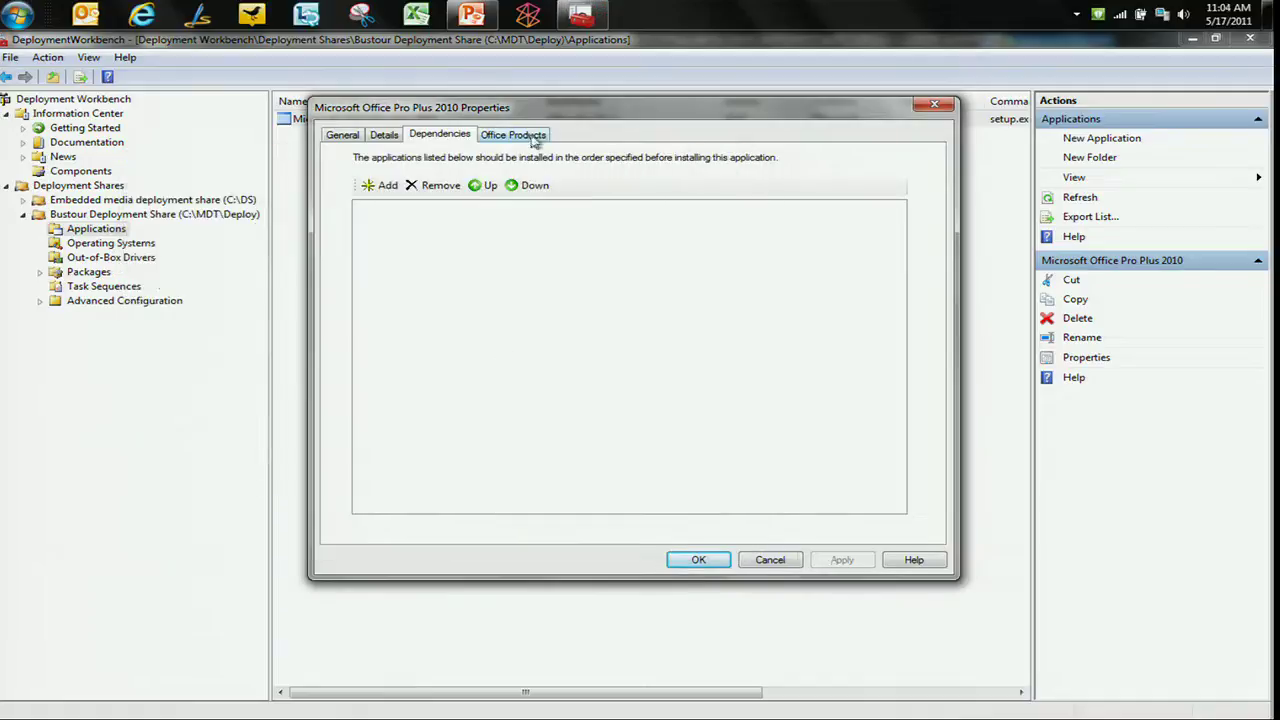
left_click(520, 135)
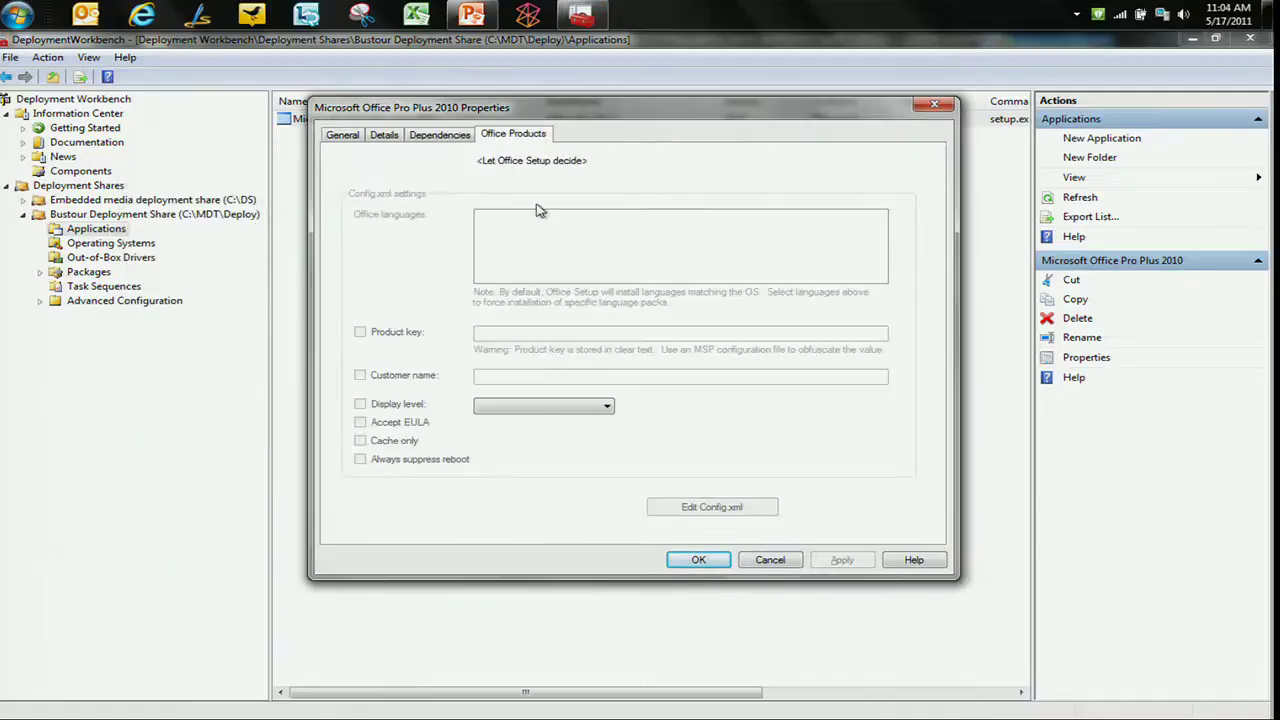
left_click(513, 160)
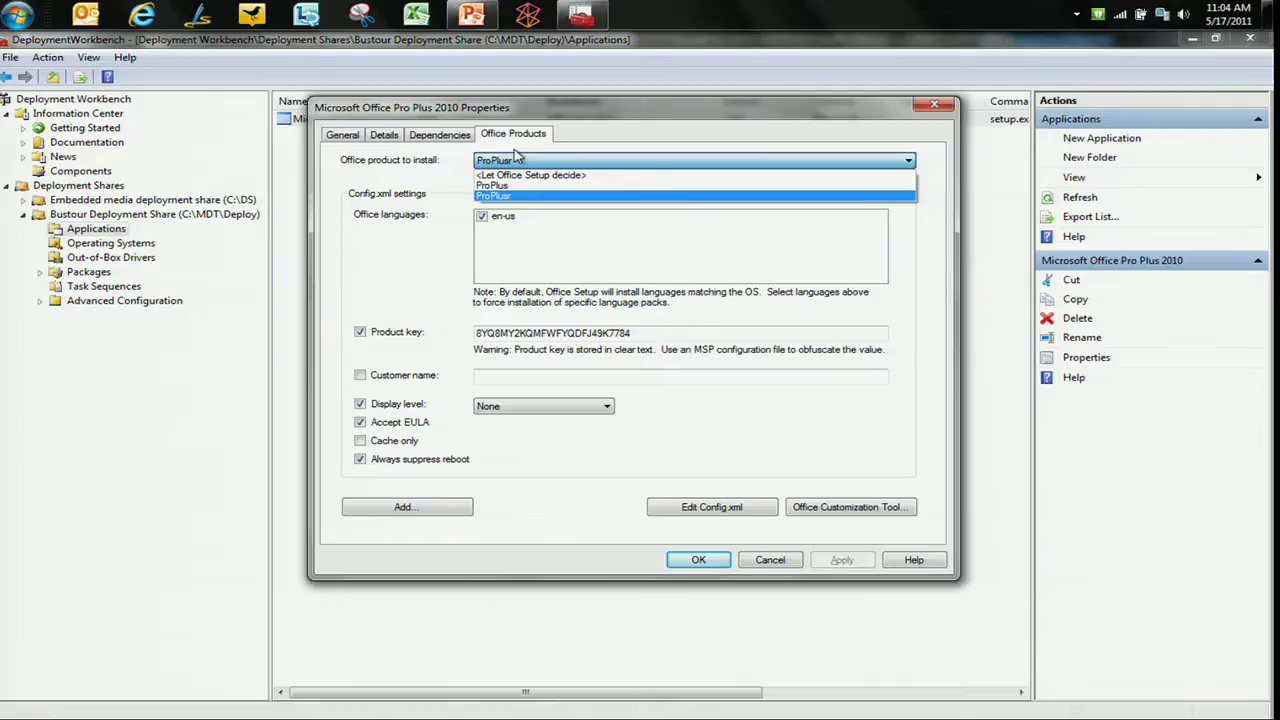
left_click(722, 319)
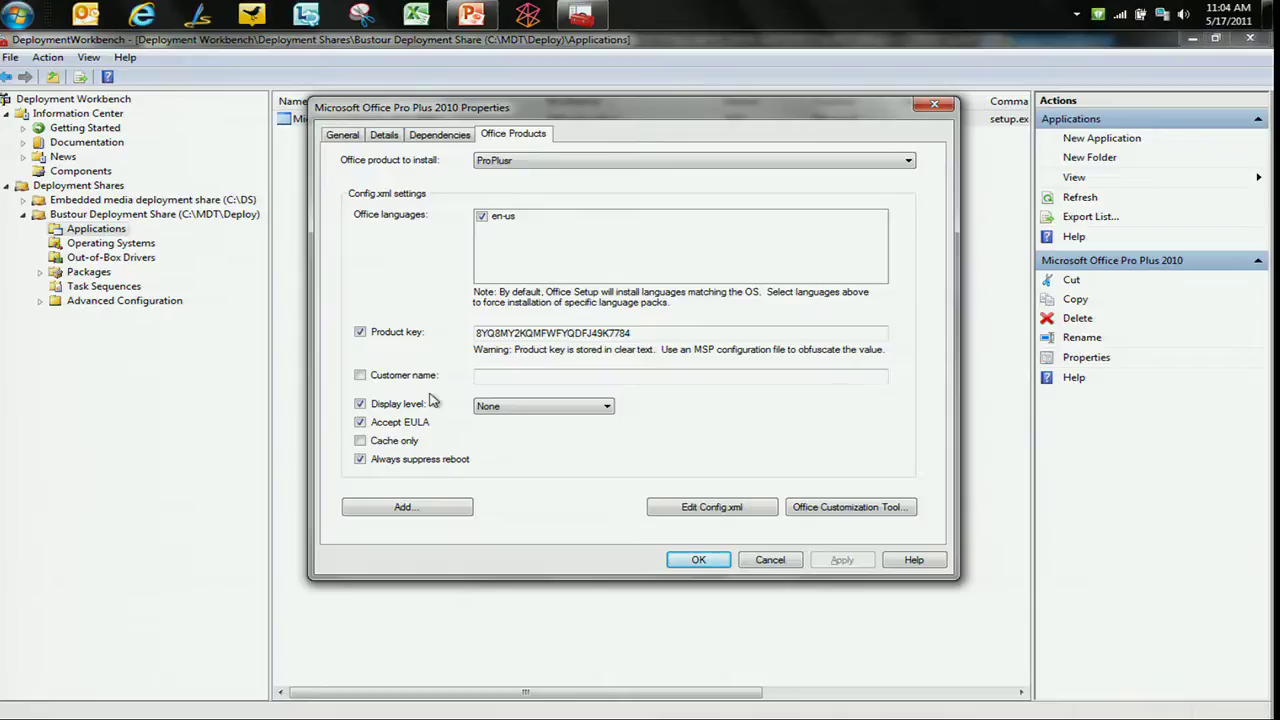
Step: Launch the Office Customization Tool and start a new customization for the chosen Office product
left_click(873, 512)
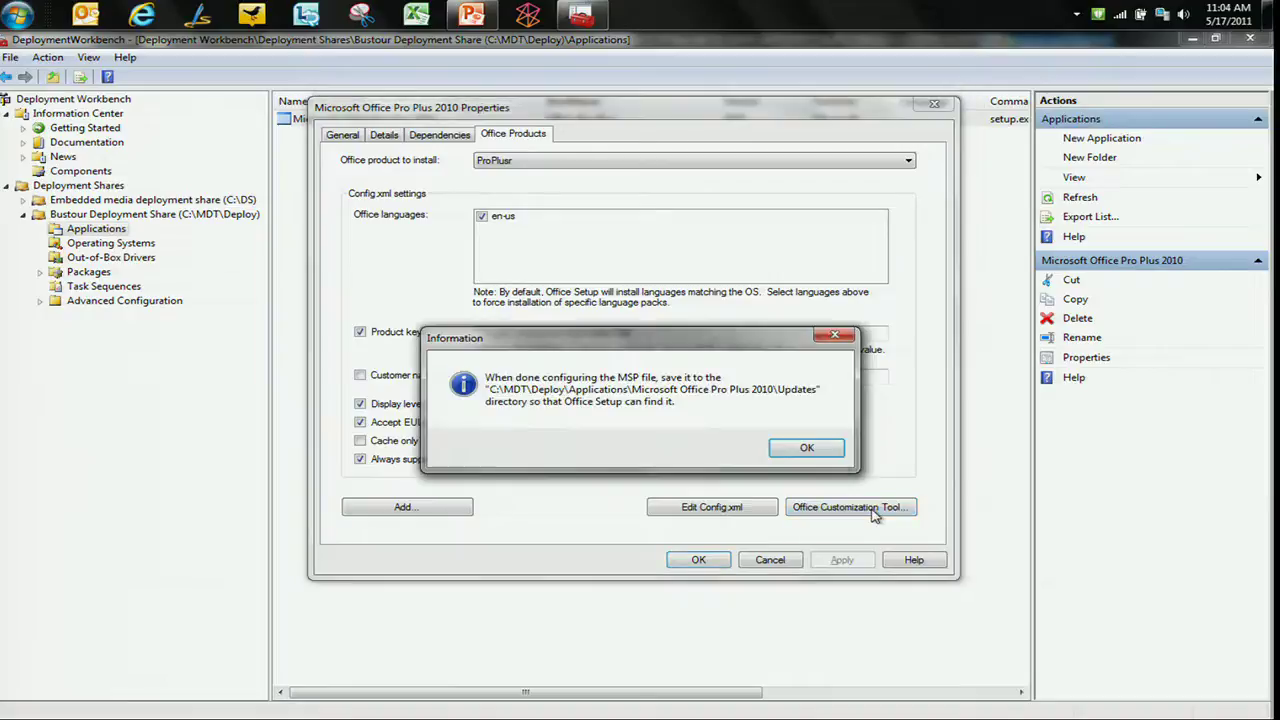
left_click(810, 450)
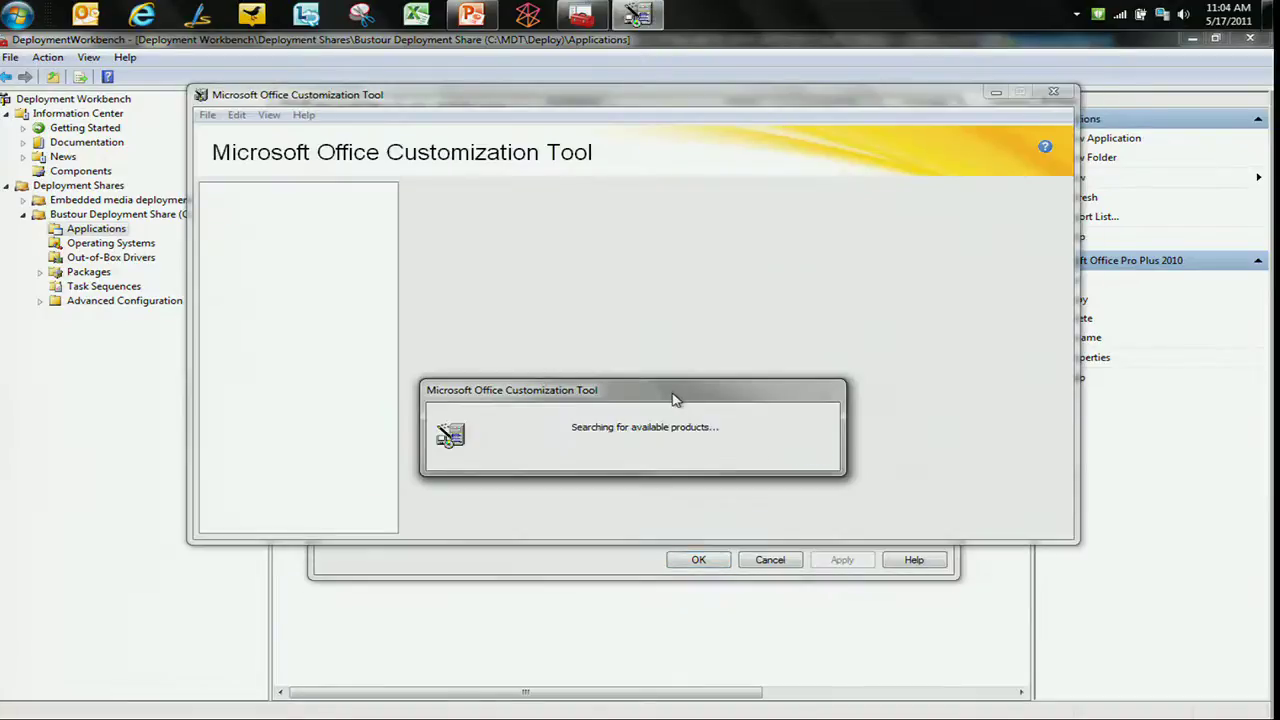
left_click(610, 322)
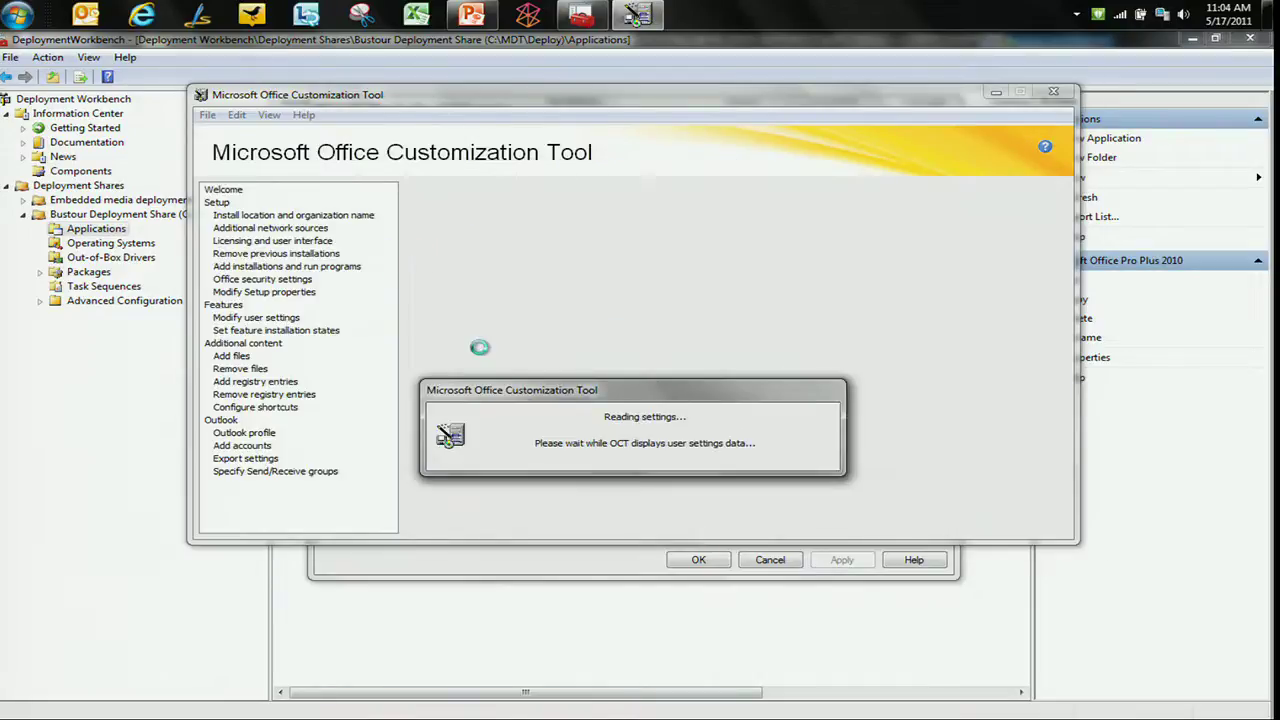
Step: Browse the user settings to Outlook 2010's Account Settings categories
left_click(276, 319)
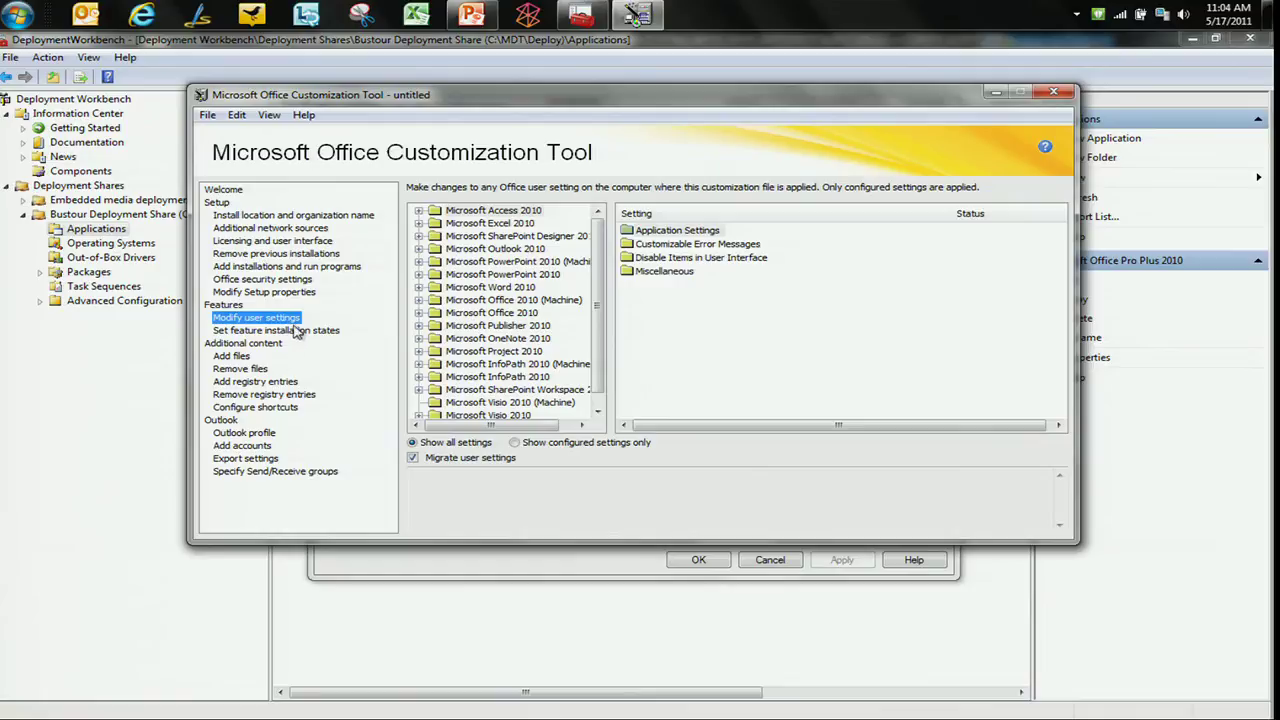
left_click(297, 333)
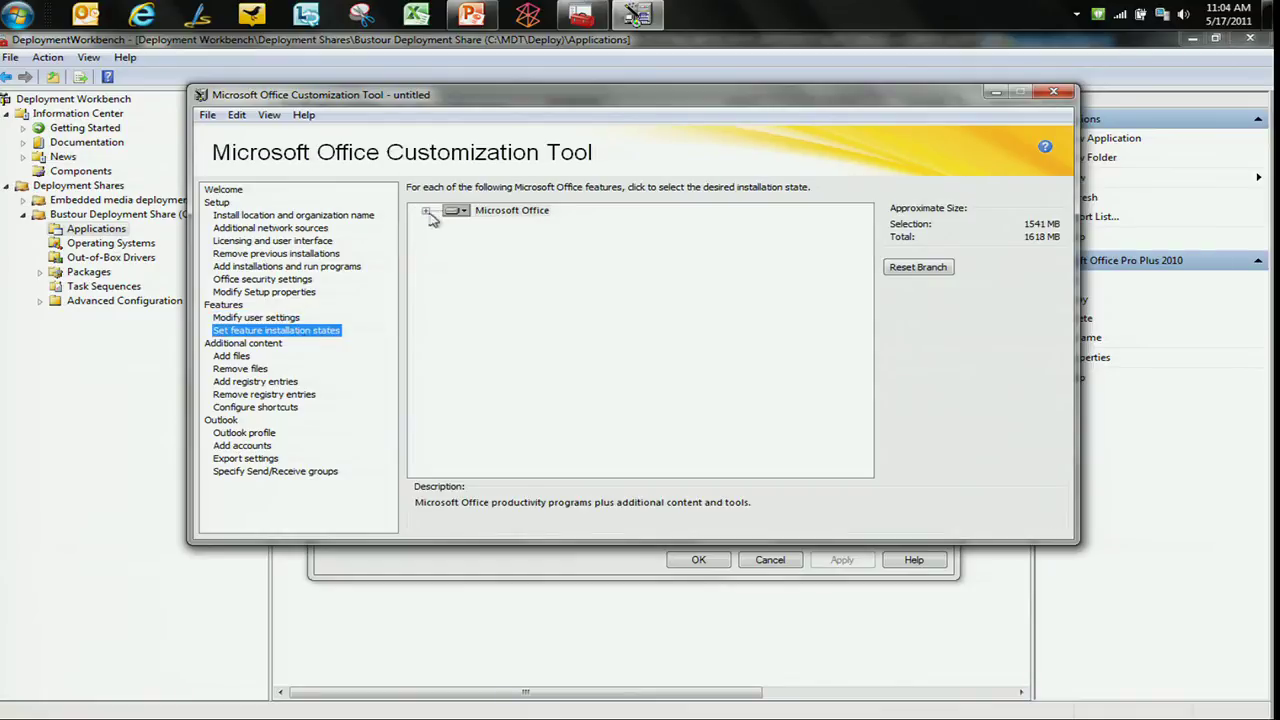
left_click(426, 211)
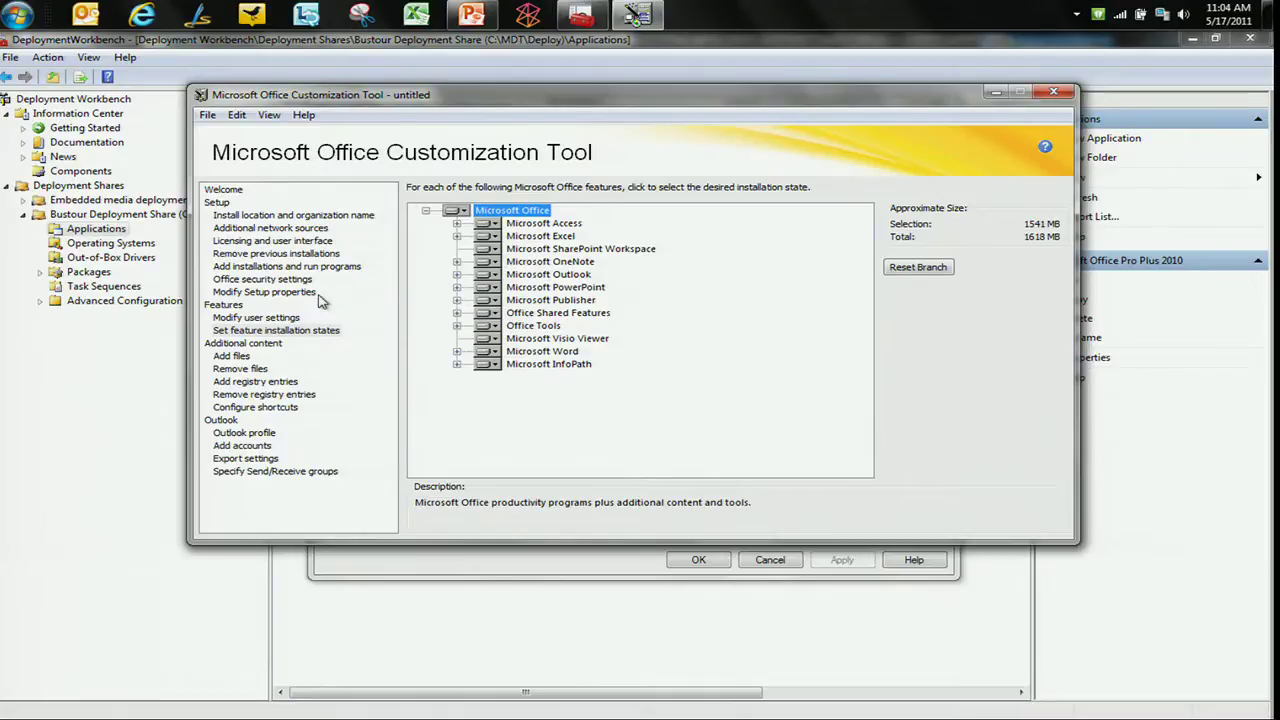
left_click(262, 318)
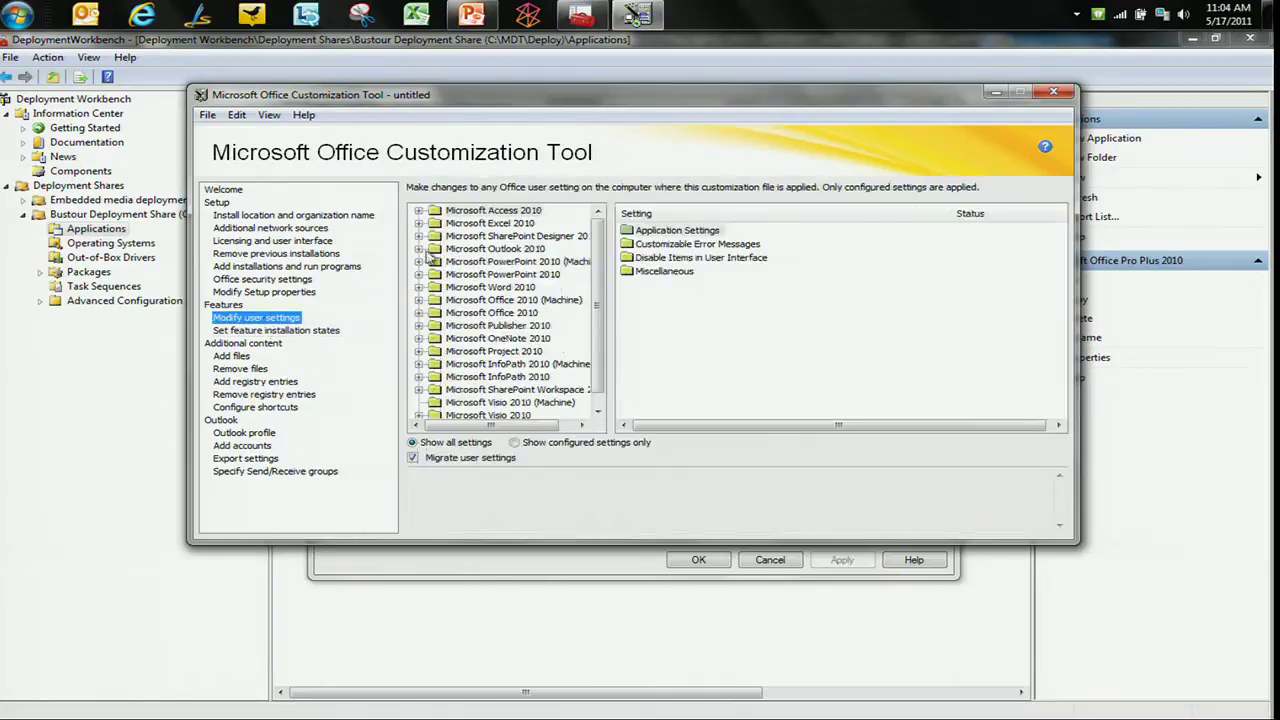
left_click(419, 249)
left_click(510, 263)
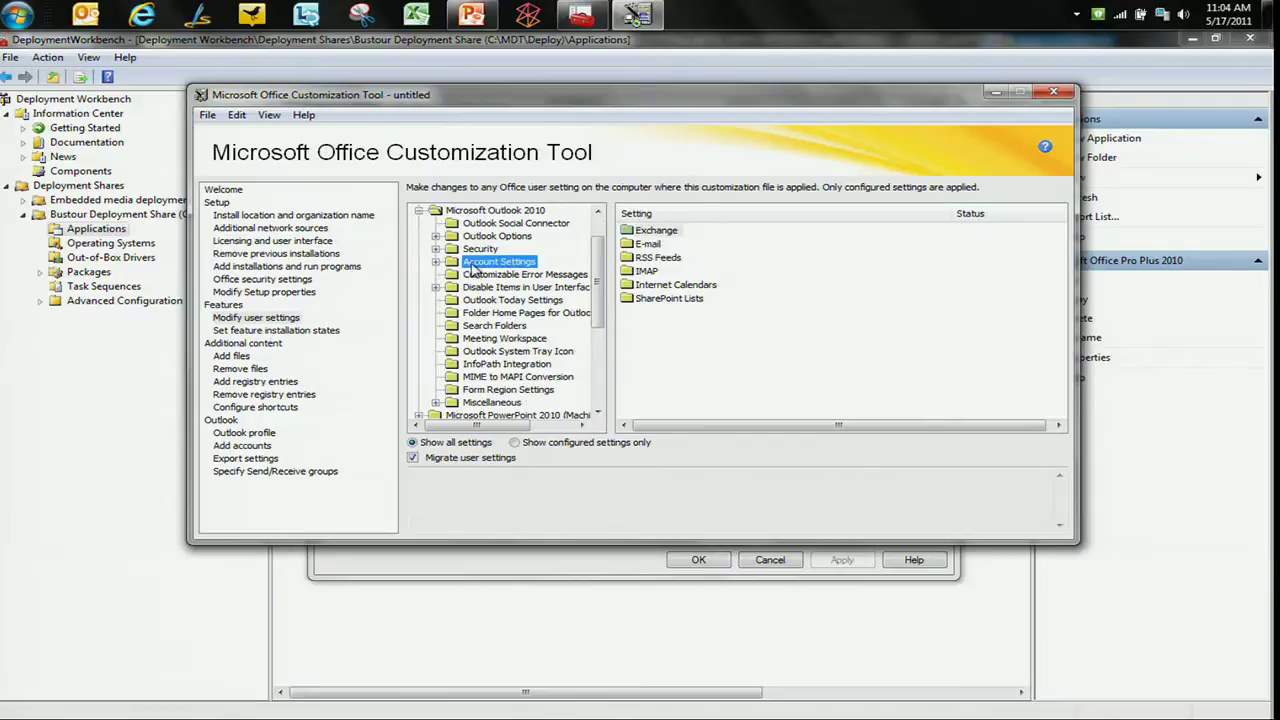
Step: Inspect the maximum online Search Folders setting unchanged, then open the custom Outlook Today URL setting
left_click(436, 262)
left_click(495, 276)
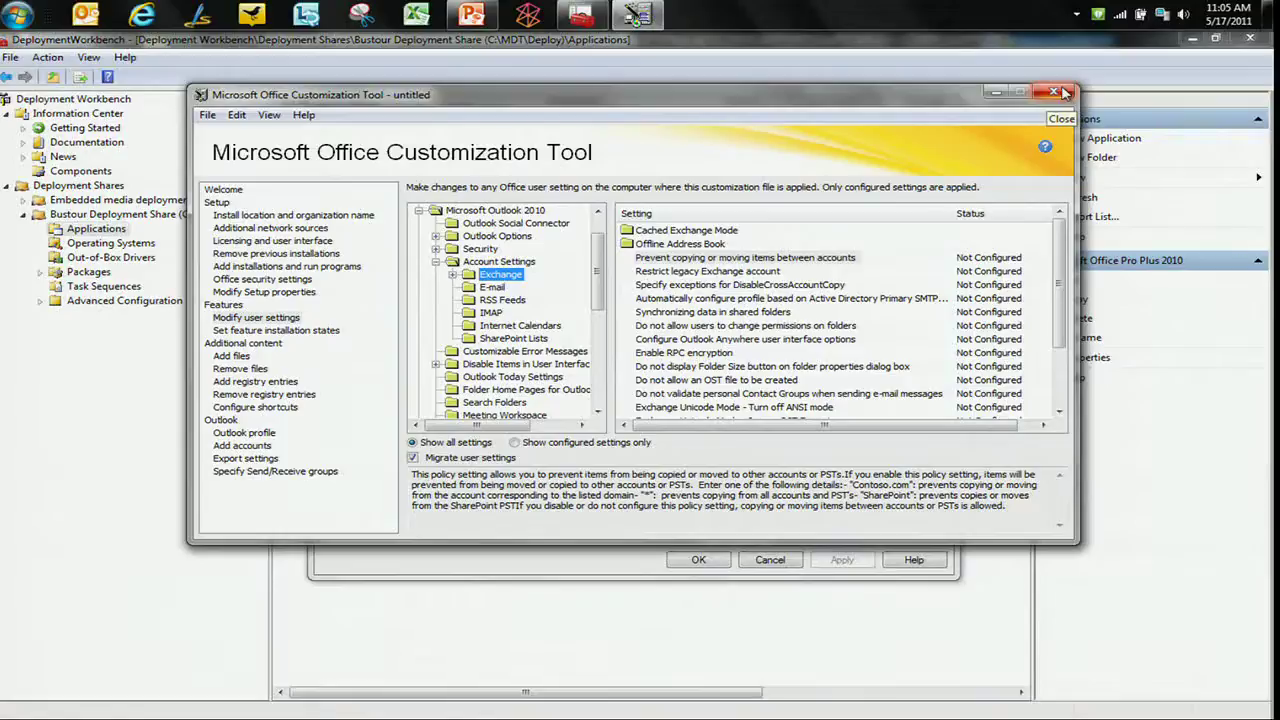
left_click(505, 404)
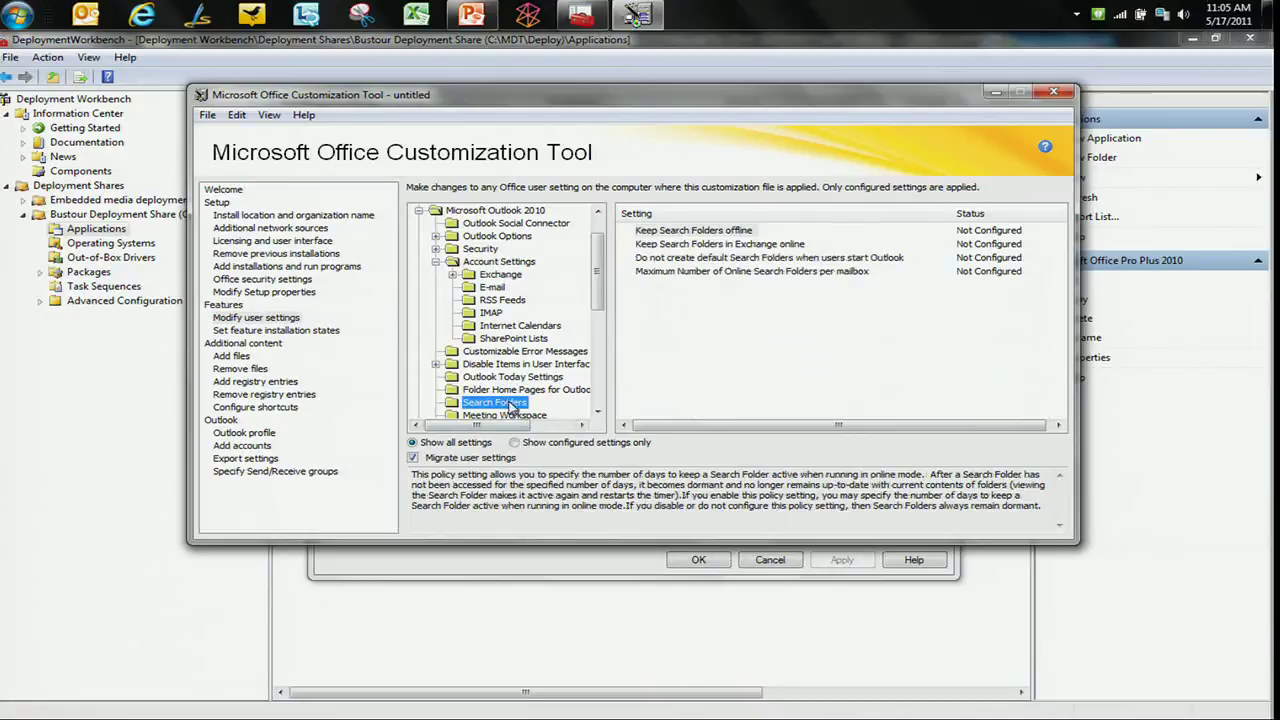
double_click(786, 273)
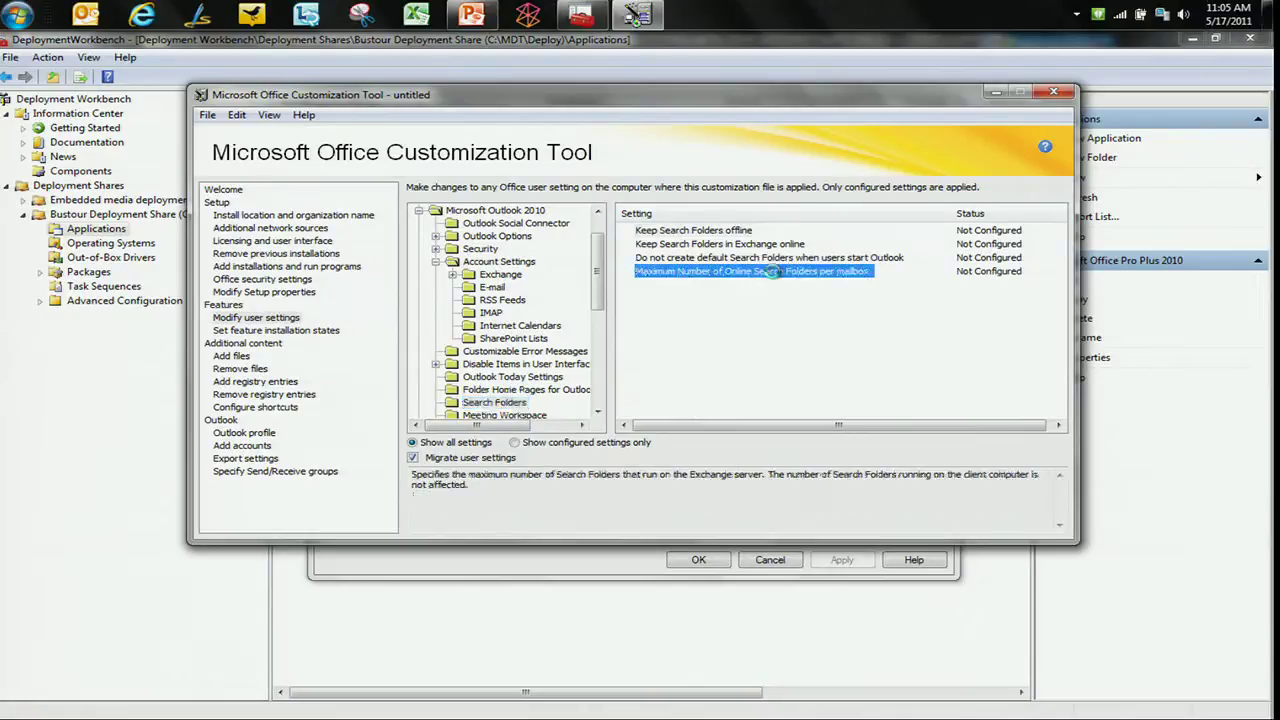
left_click(762, 564)
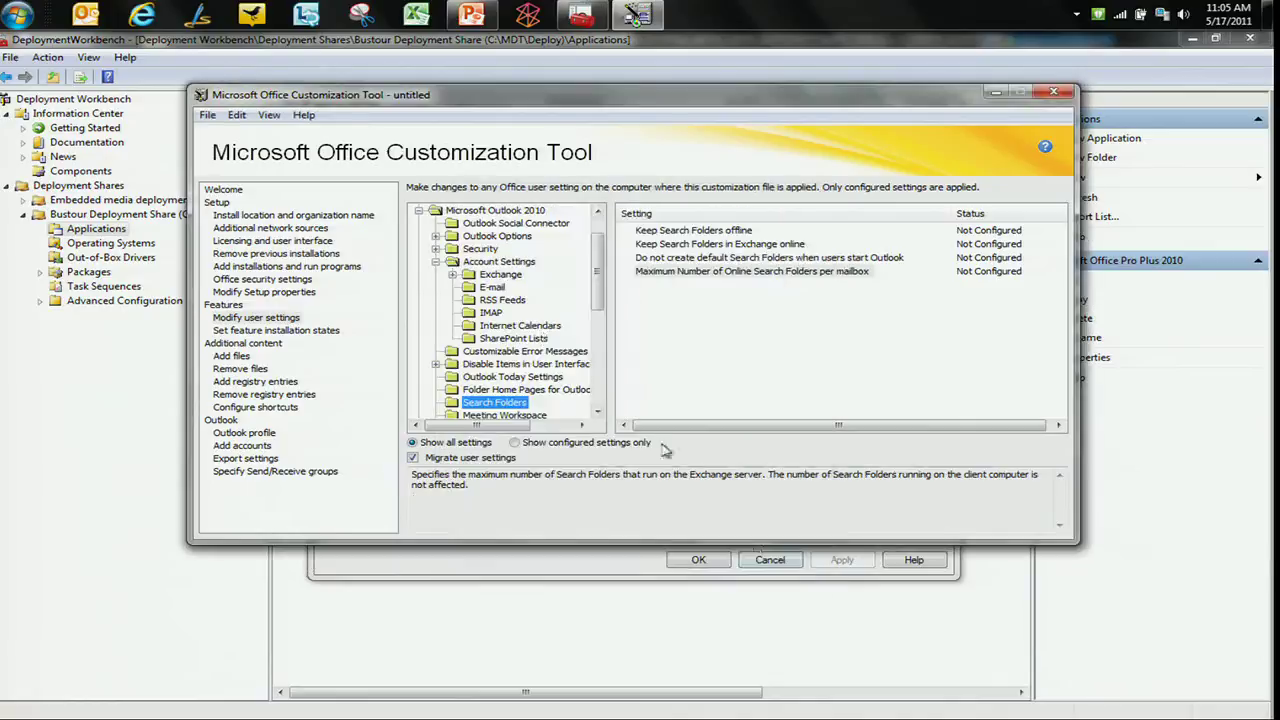
left_click(504, 378)
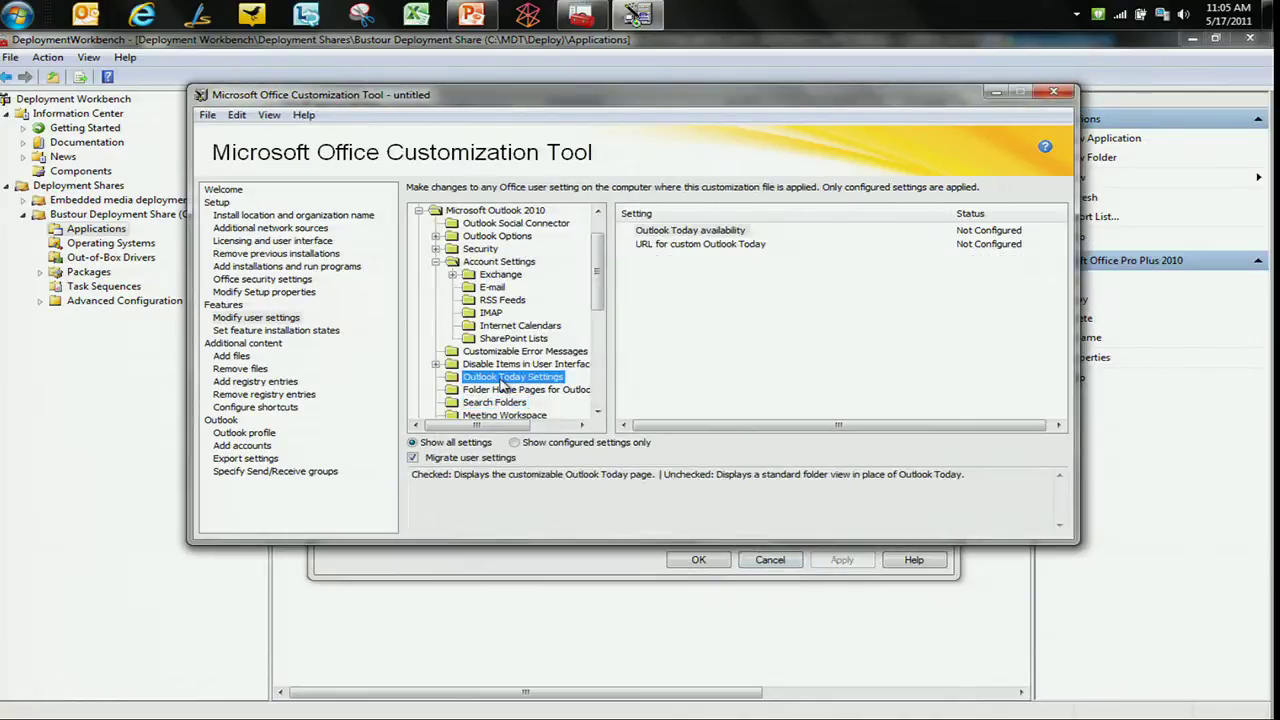
double_click(678, 246)
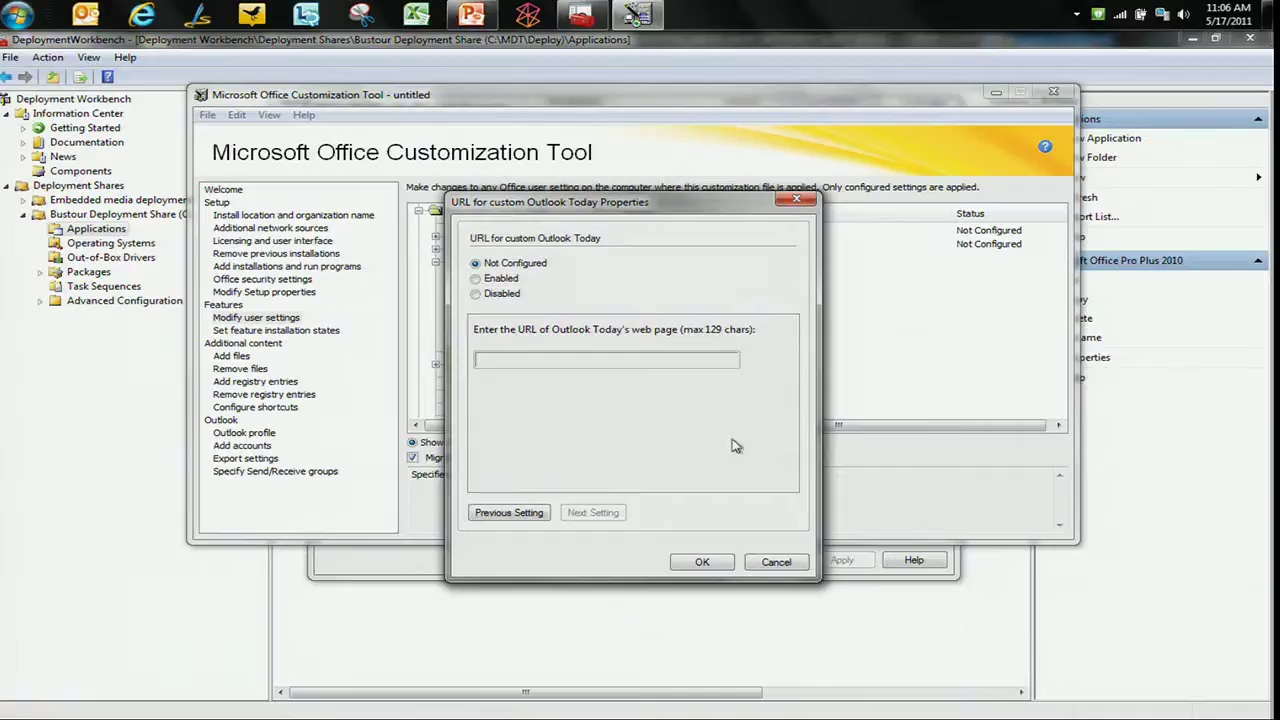
Step: Close the Outlook Today URL setting, quit the Customization Tool, and cancel the Office Pro Plus 2010 properties
left_click(796, 200)
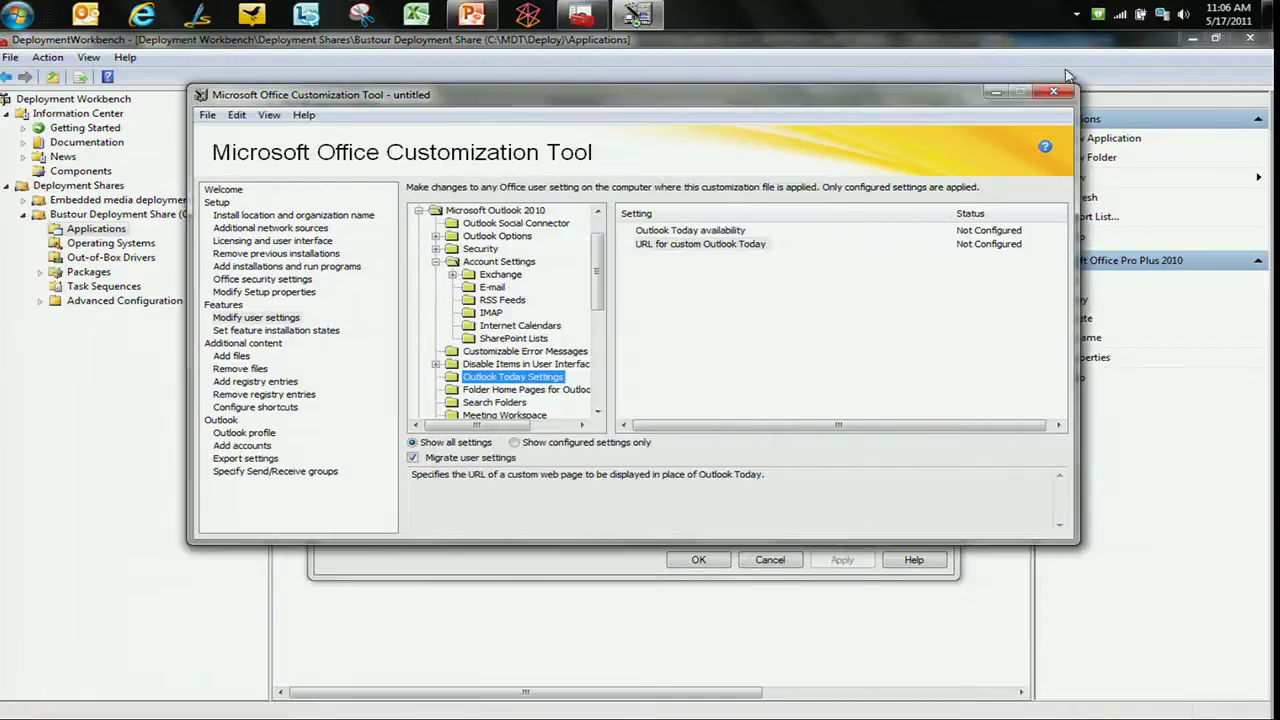
left_click(1053, 91)
left_click(623, 437)
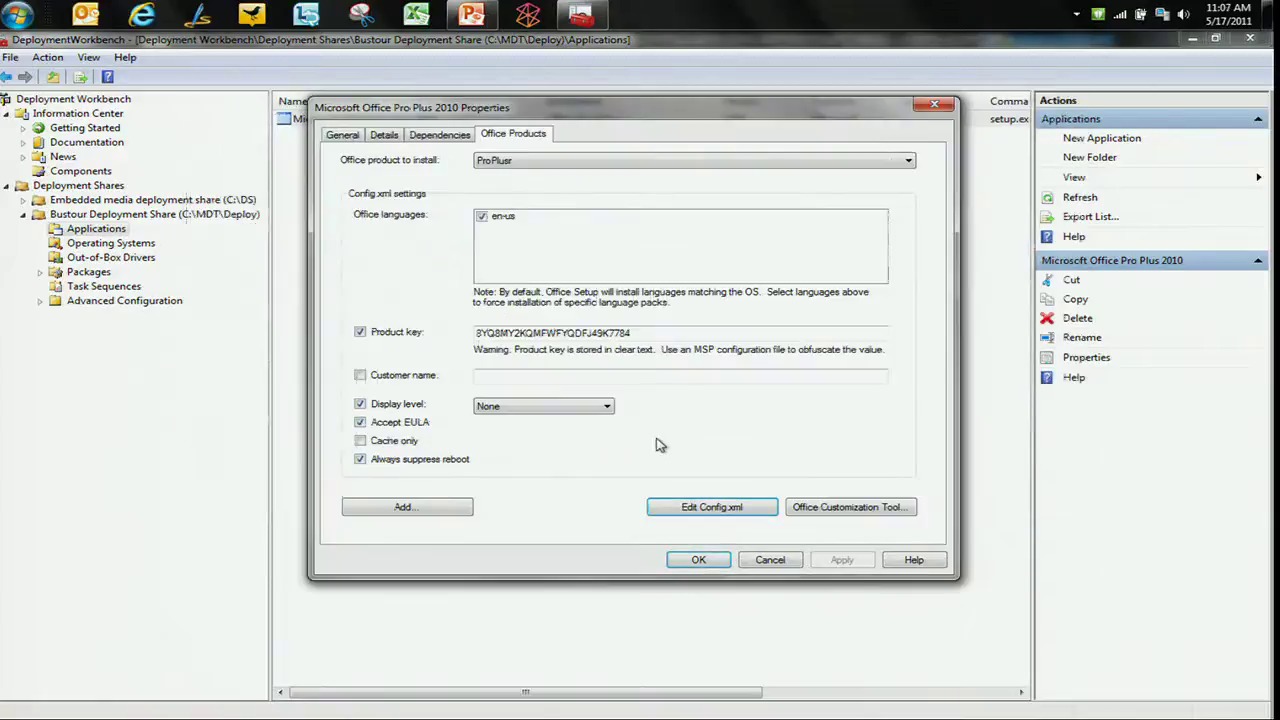
left_click(790, 566)
Step: Select the Windows 7 SP1 x64 task sequence in the Task Sequences list, then start a new task sequence
left_click(101, 287)
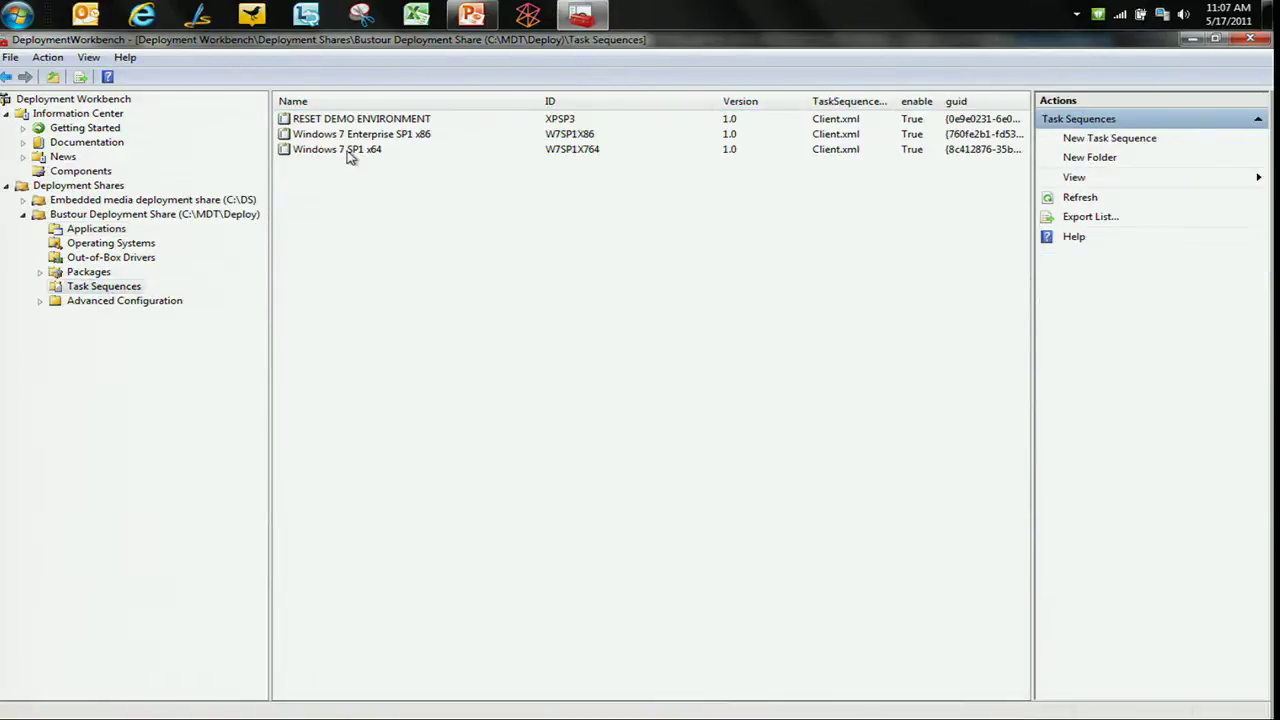
left_click(349, 155)
right_click(348, 152)
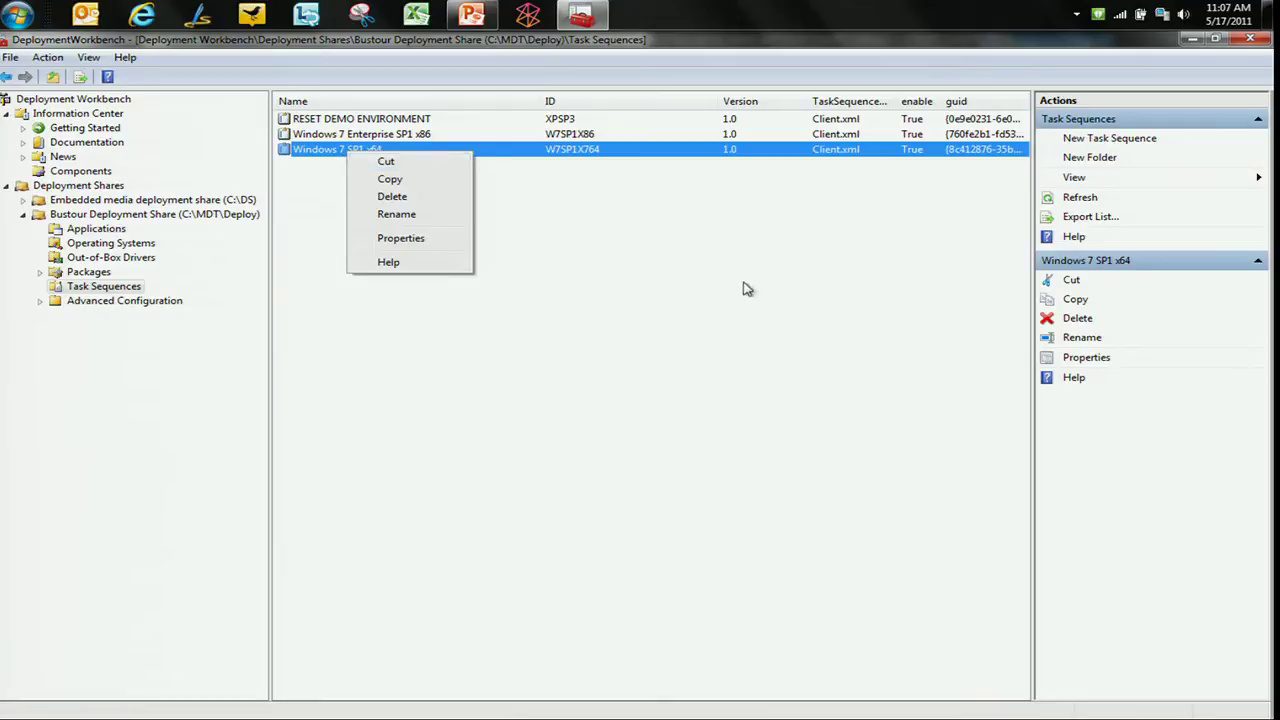
left_click(1149, 134)
left_click(1100, 145)
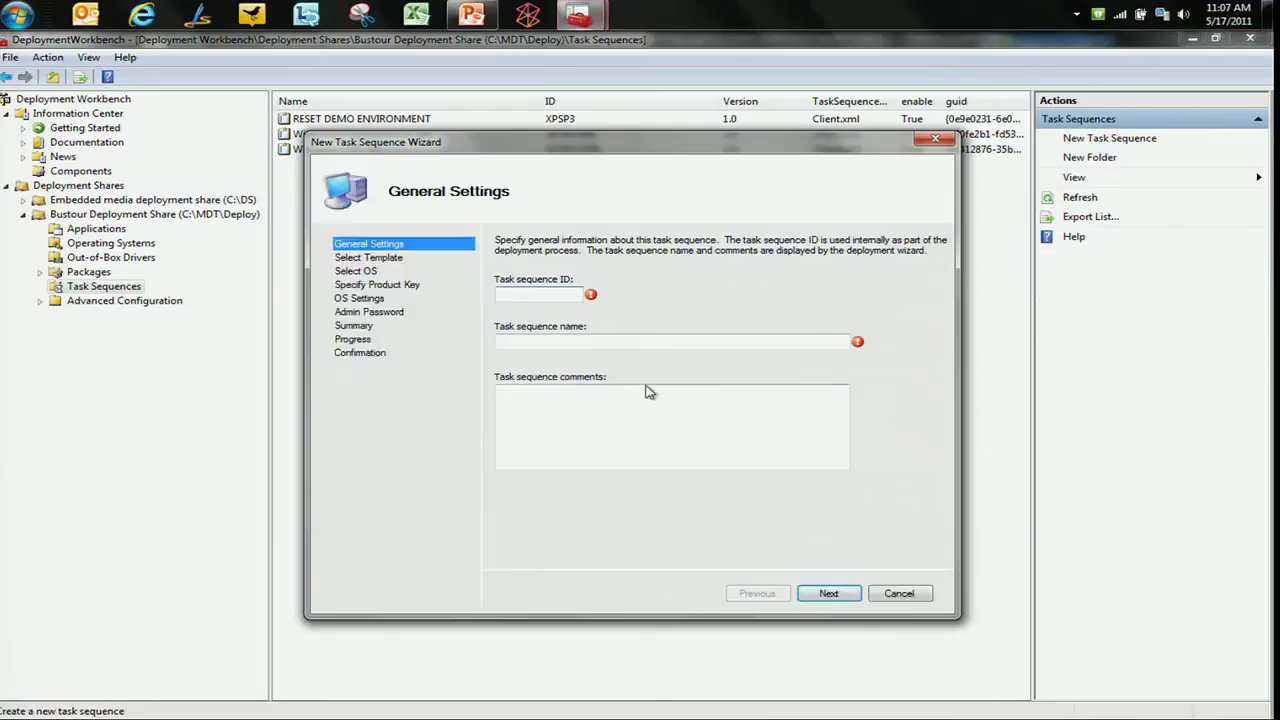
Step: Give the new task sequence the ID TEST and the name TES, and advance to the template choices
type("TEST")
key("Tab")
type("TES")
left_click(829, 600)
left_click(641, 277)
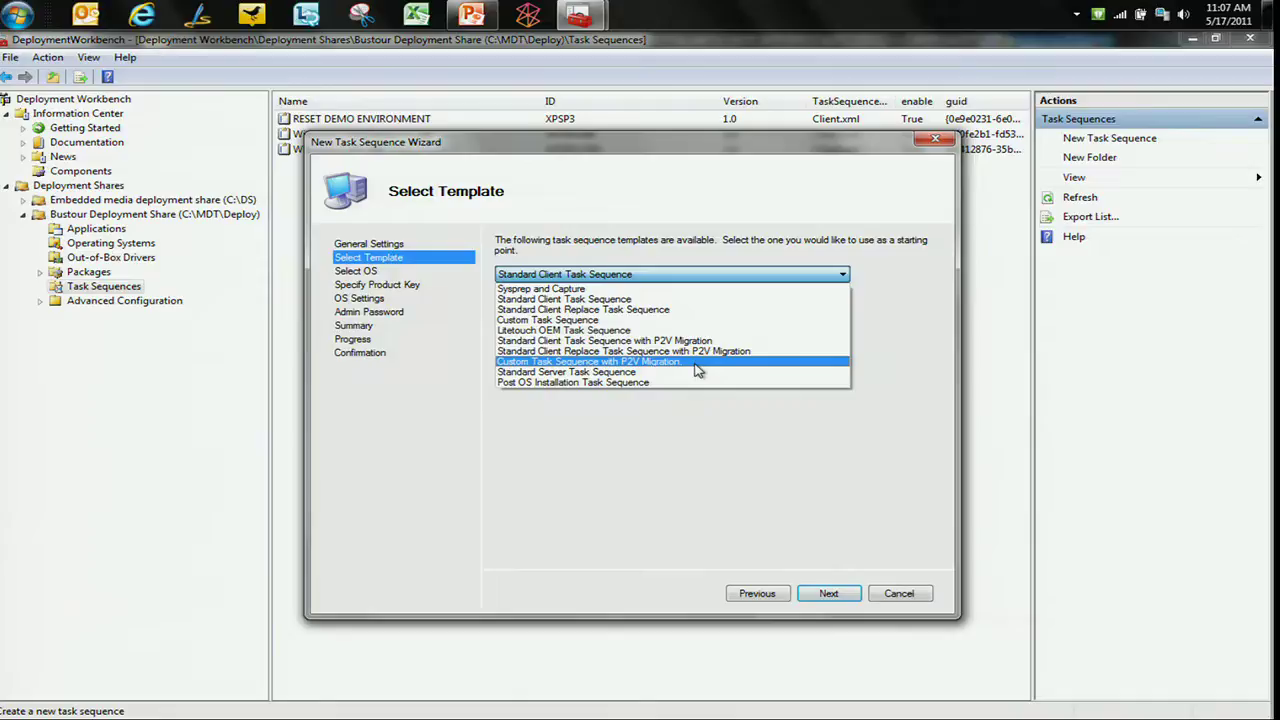
Step: Try the Custom Task Sequence with P2V Migration and Sysprep and Capture templates
left_click(697, 366)
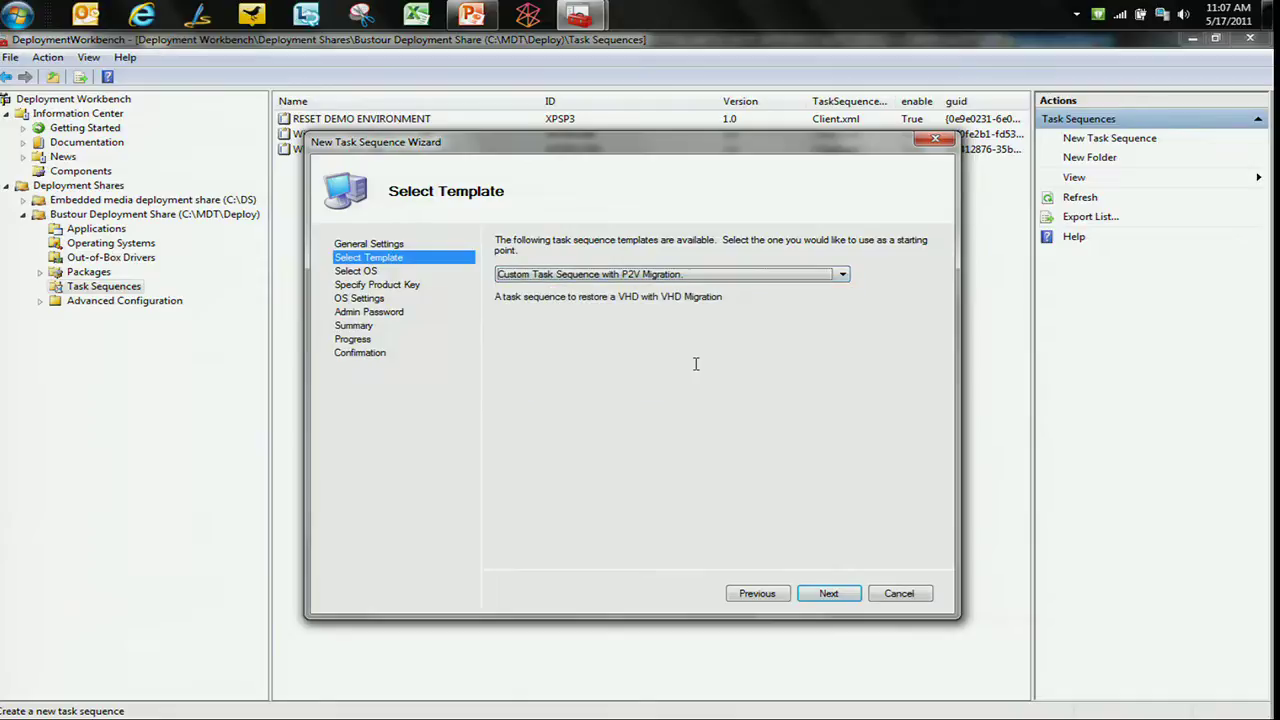
left_click(670, 274)
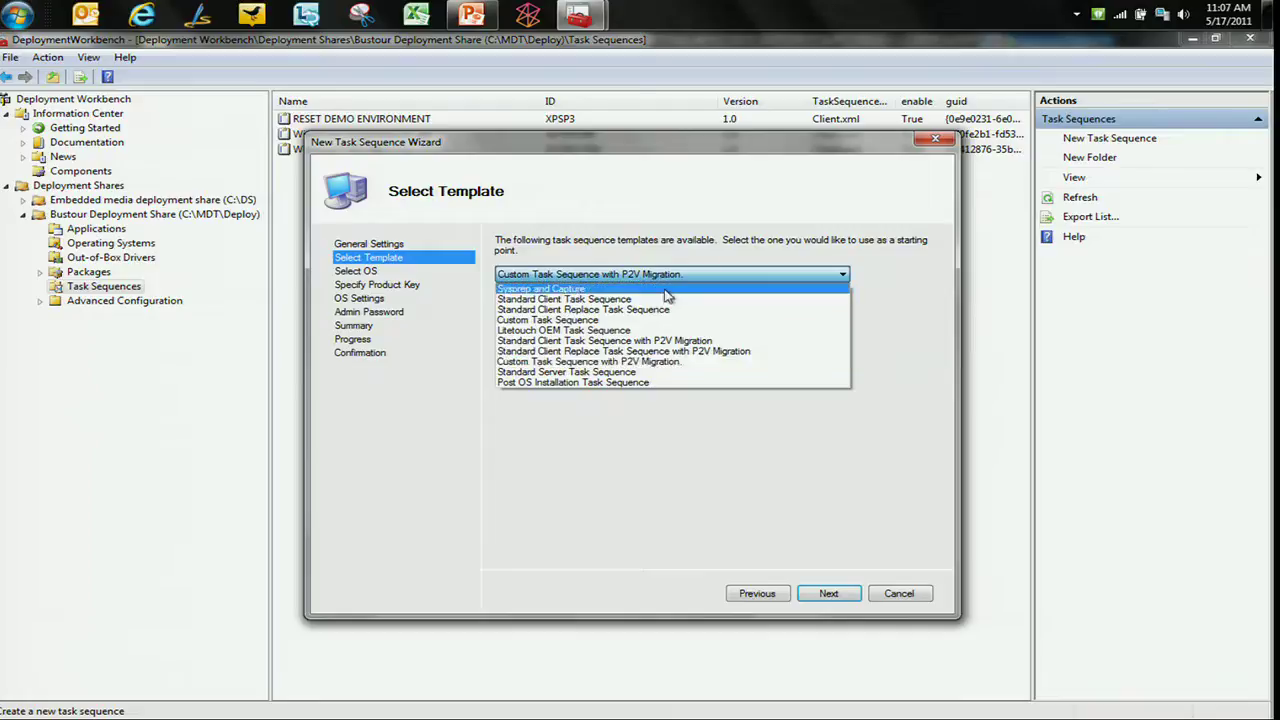
left_click(665, 289)
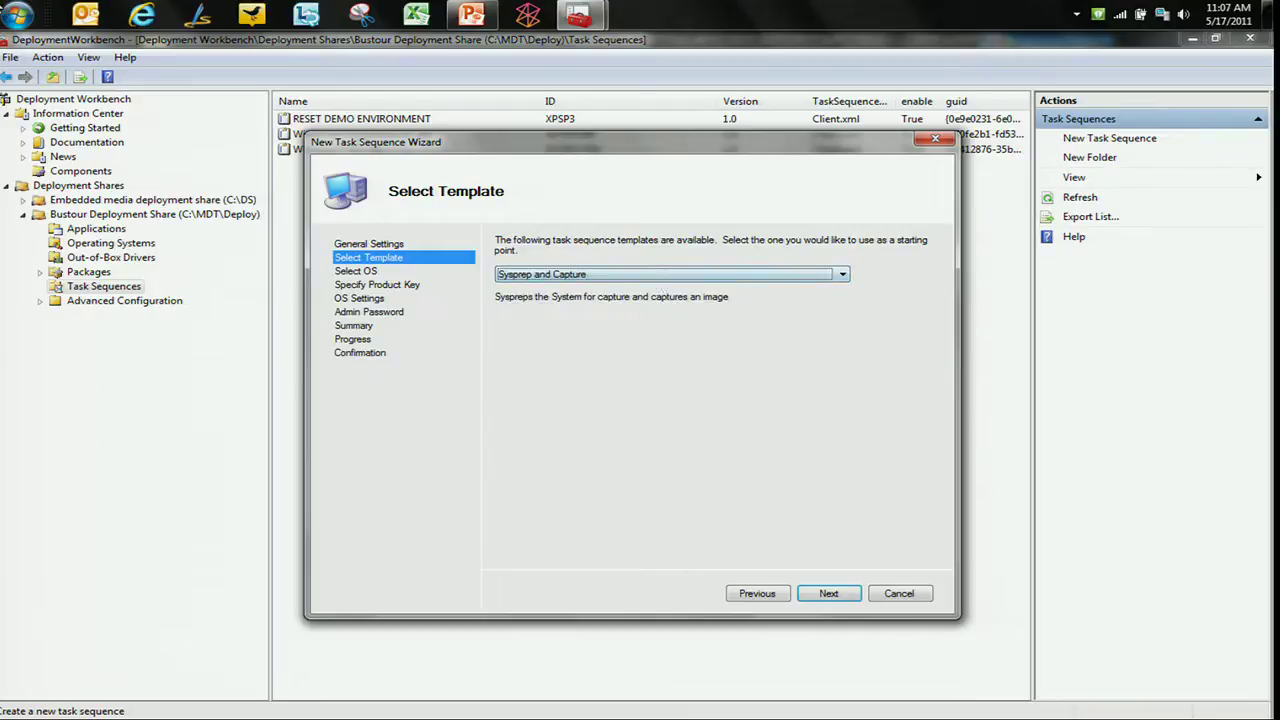
Step: Magnify the template choice with the screen magnifier and mark it with two red annotations
left_click(18, 15)
left_click(65, 260)
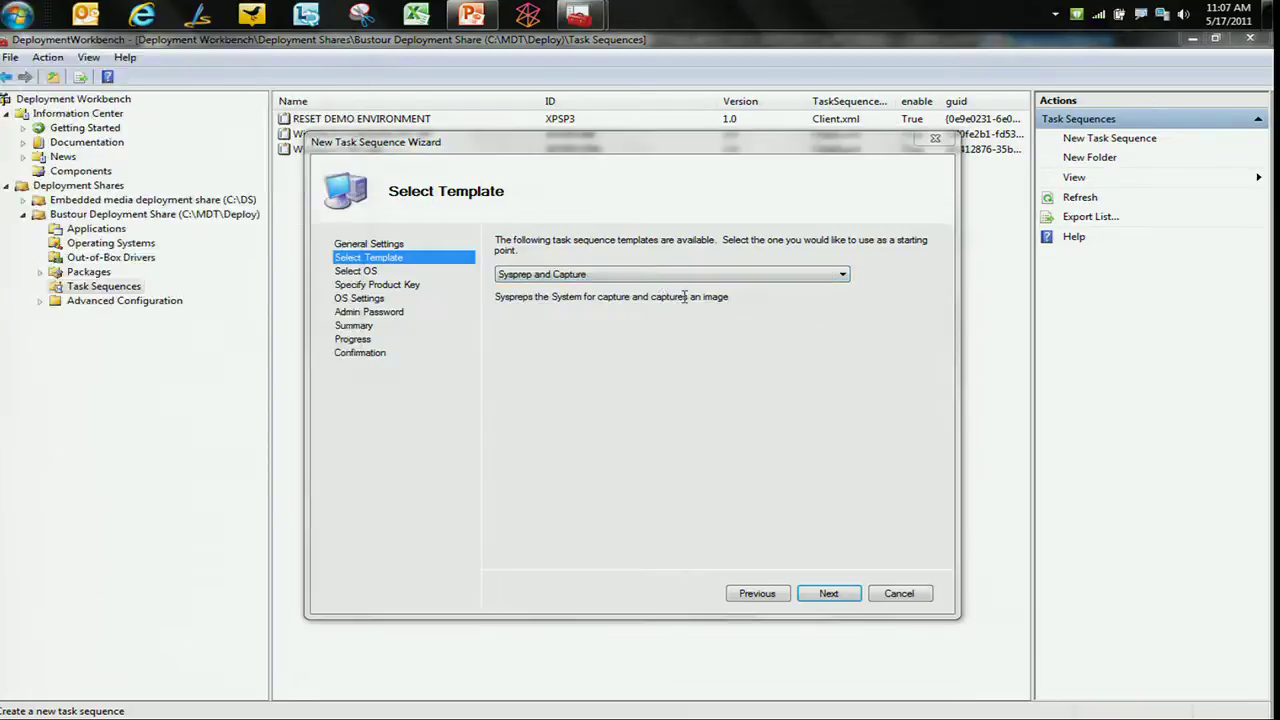
key("ctrl+1")
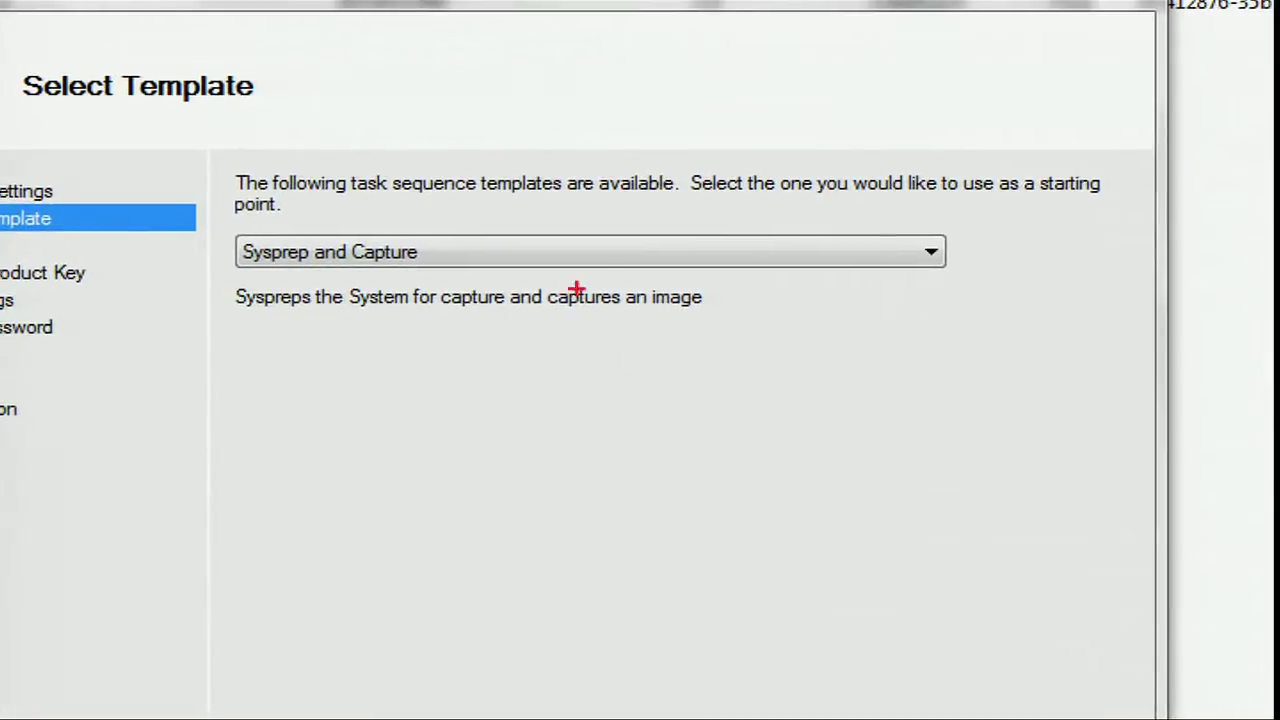
left_click_drag(198, 190, 465, 330)
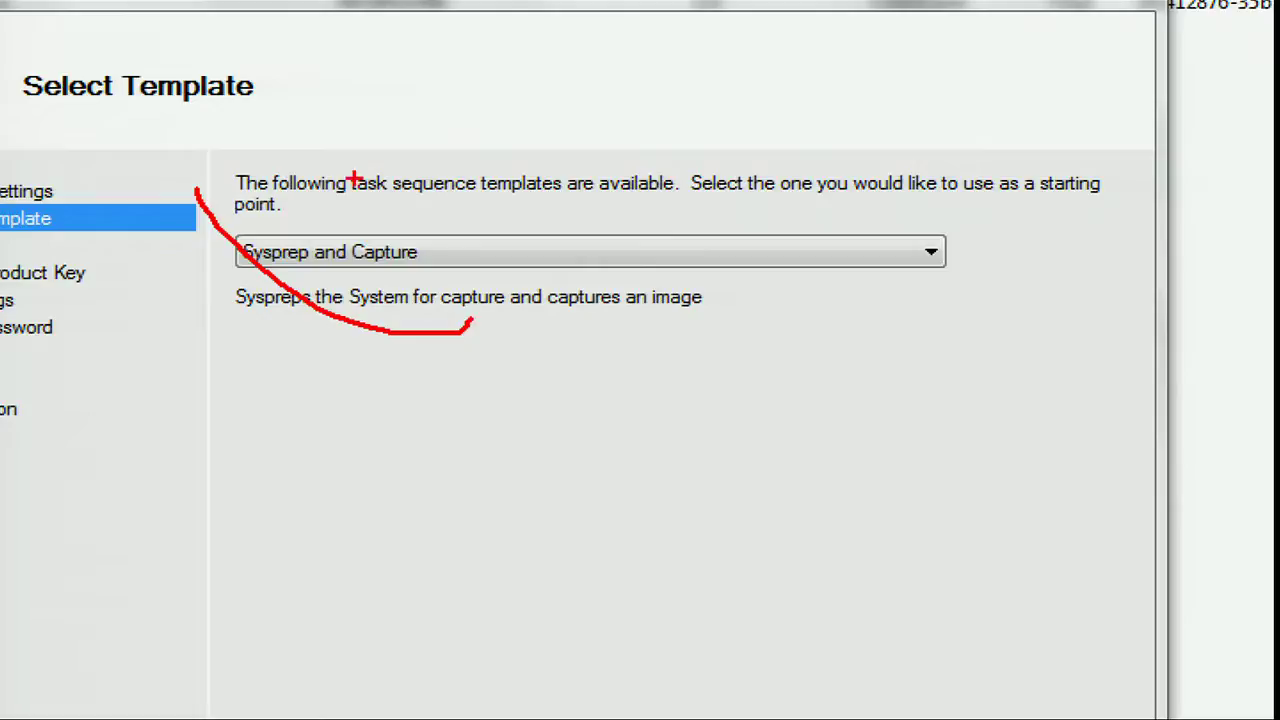
left_click_drag(200, 194, 649, 464)
key("Escape")
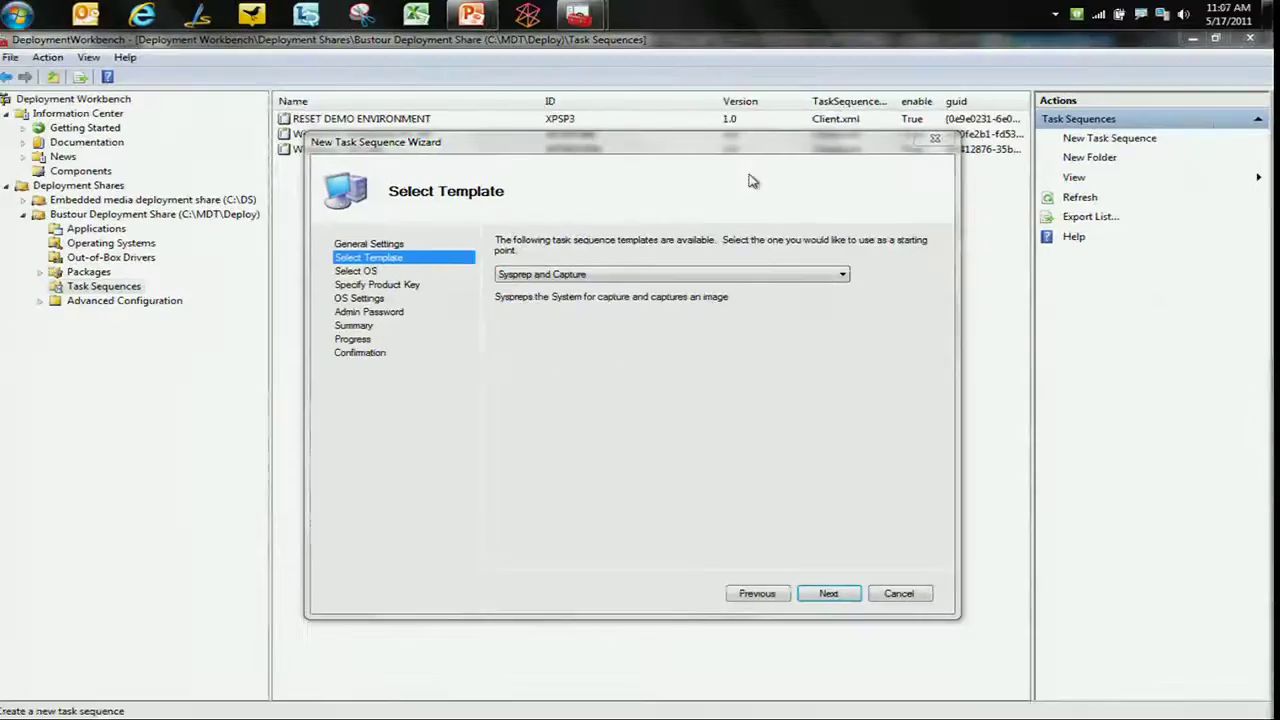
Step: Settle on the Standard Client Task Sequence with P2V Migration template and continue to OS selection
left_click(730, 274)
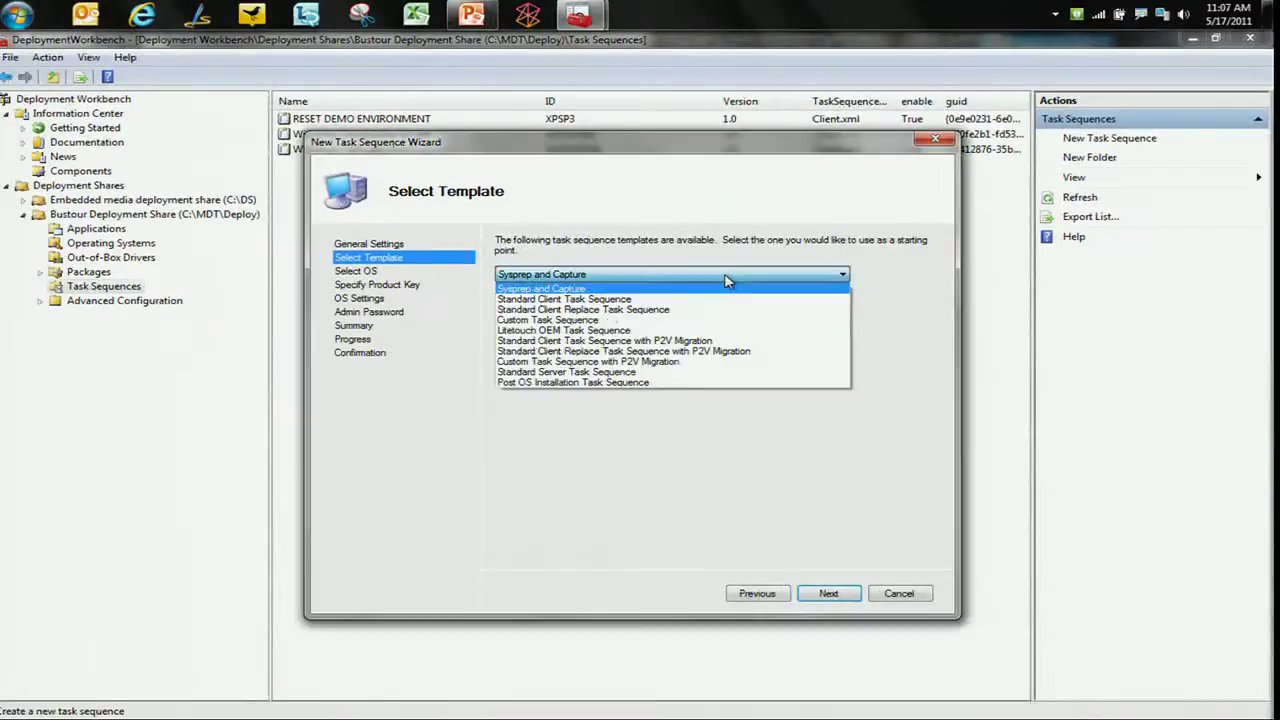
left_click(694, 362)
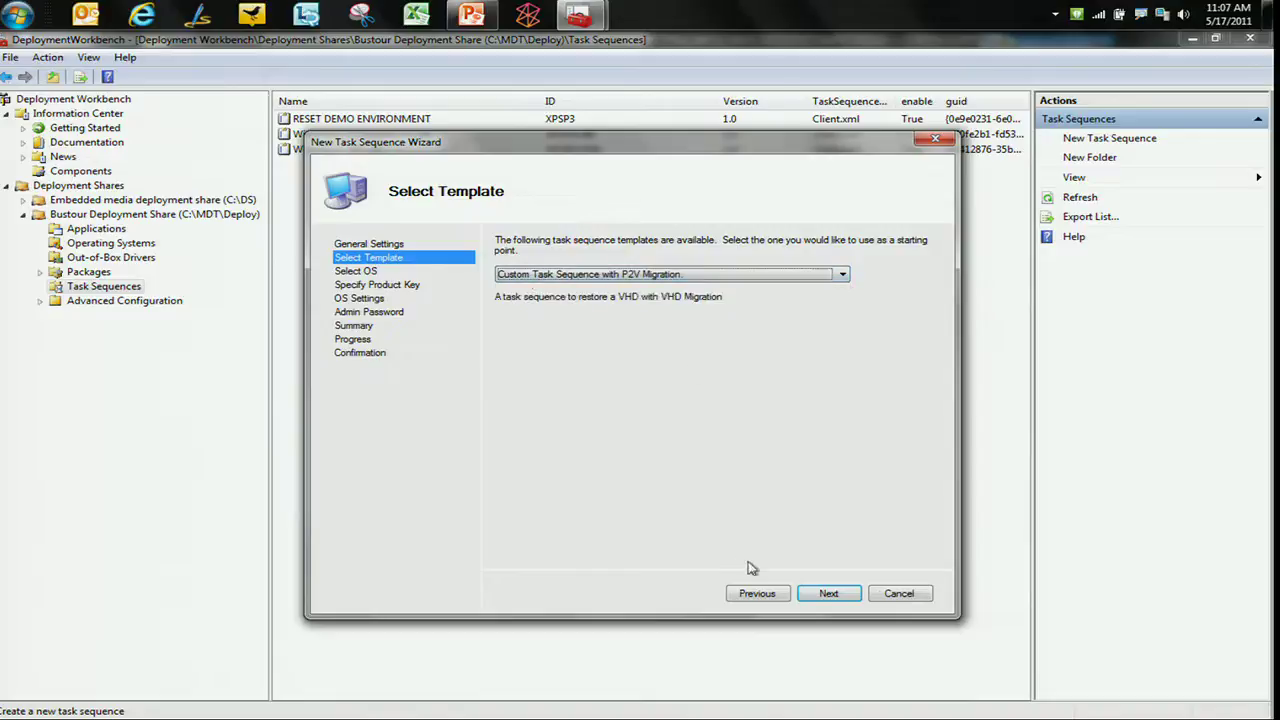
left_click(828, 593)
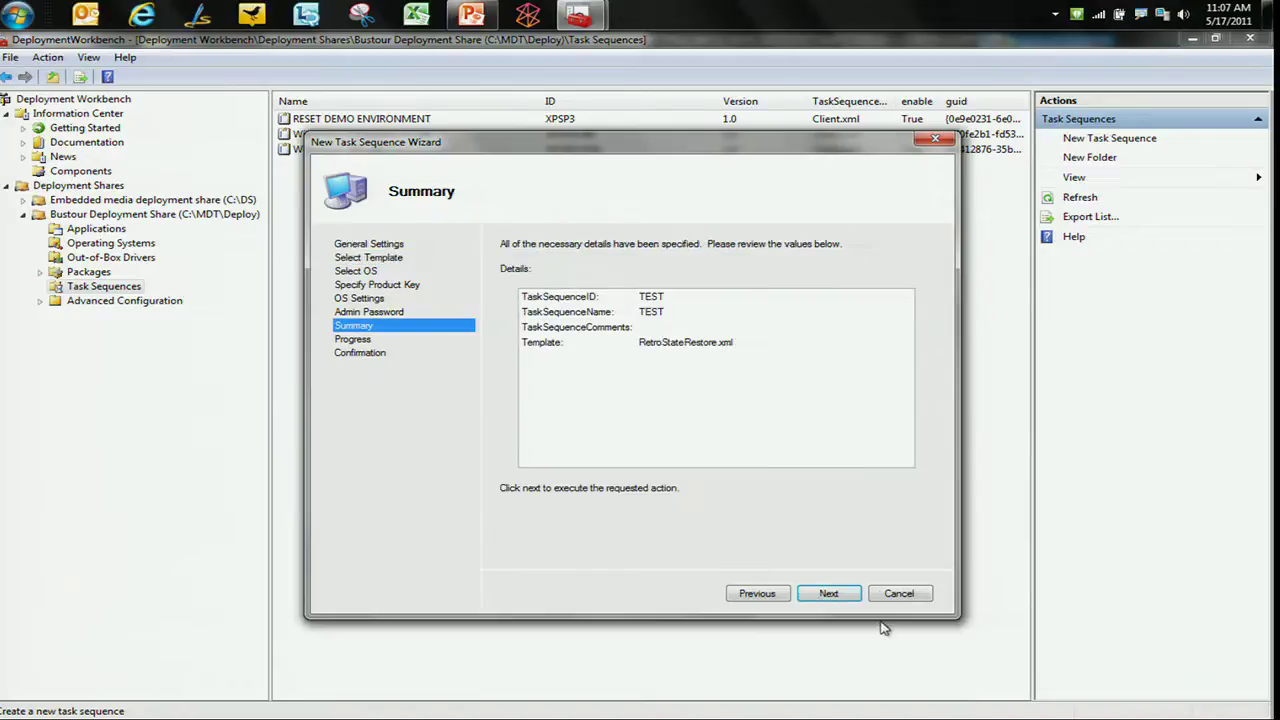
left_click(757, 593)
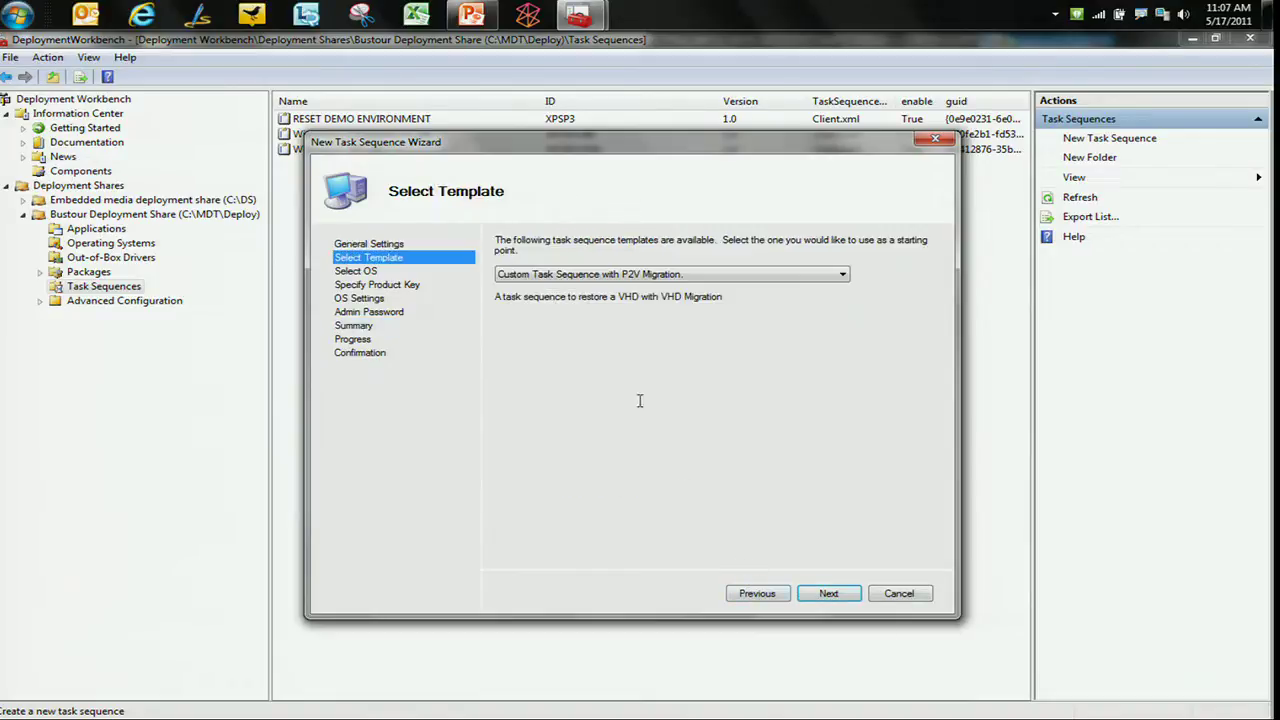
left_click(565, 274)
left_click(574, 342)
left_click(828, 593)
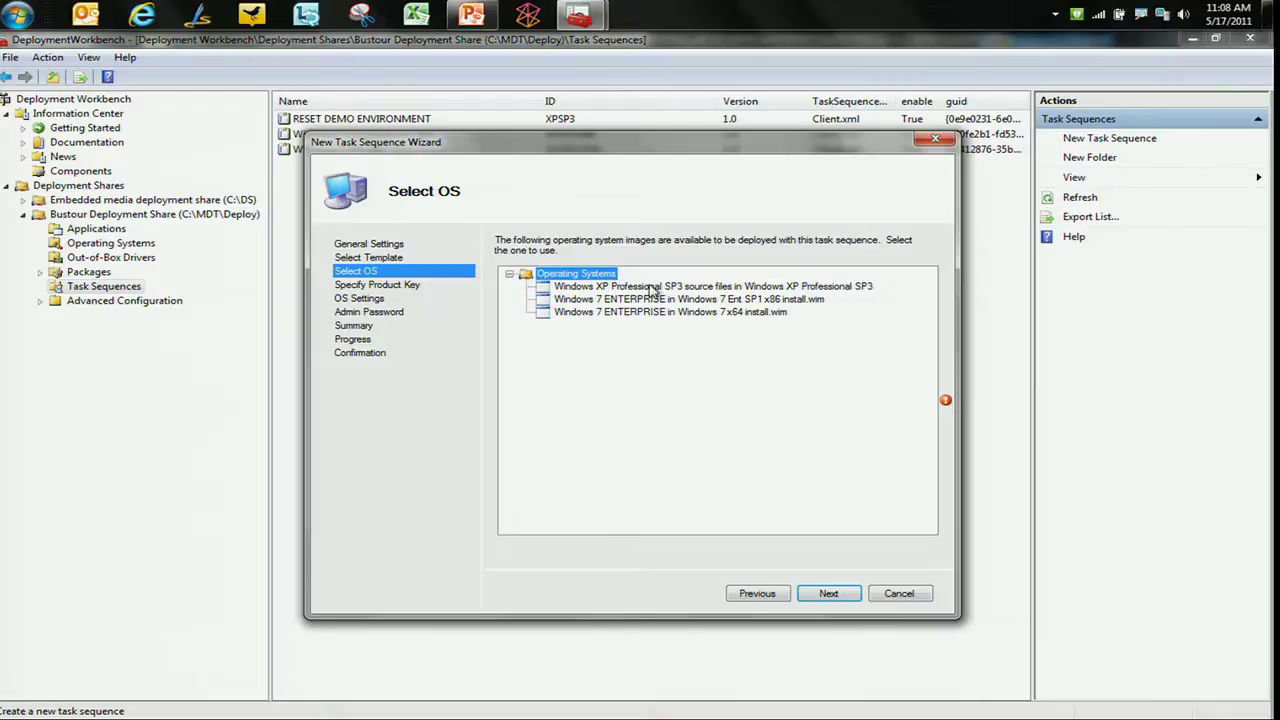
Step: Choose the Windows 7 ENTERPRISE x64 image, skip the product key and administrator password, and create the sequence
left_click(640, 314)
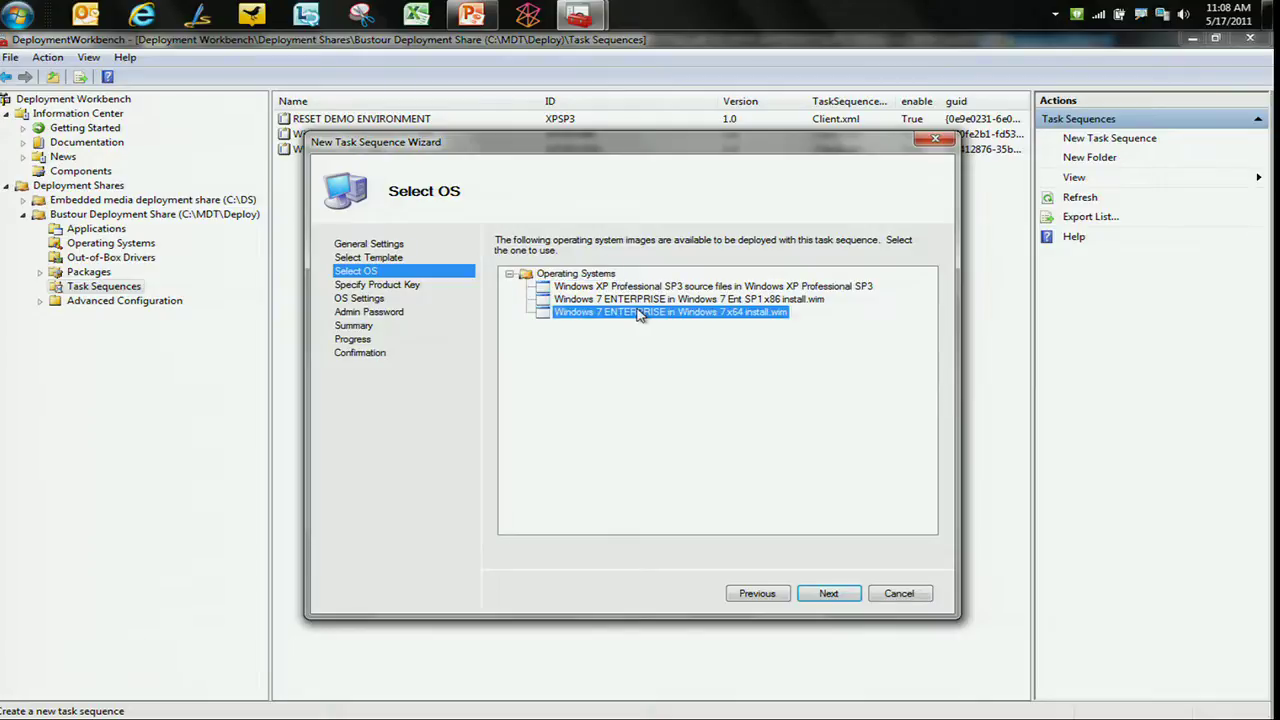
left_click(829, 594)
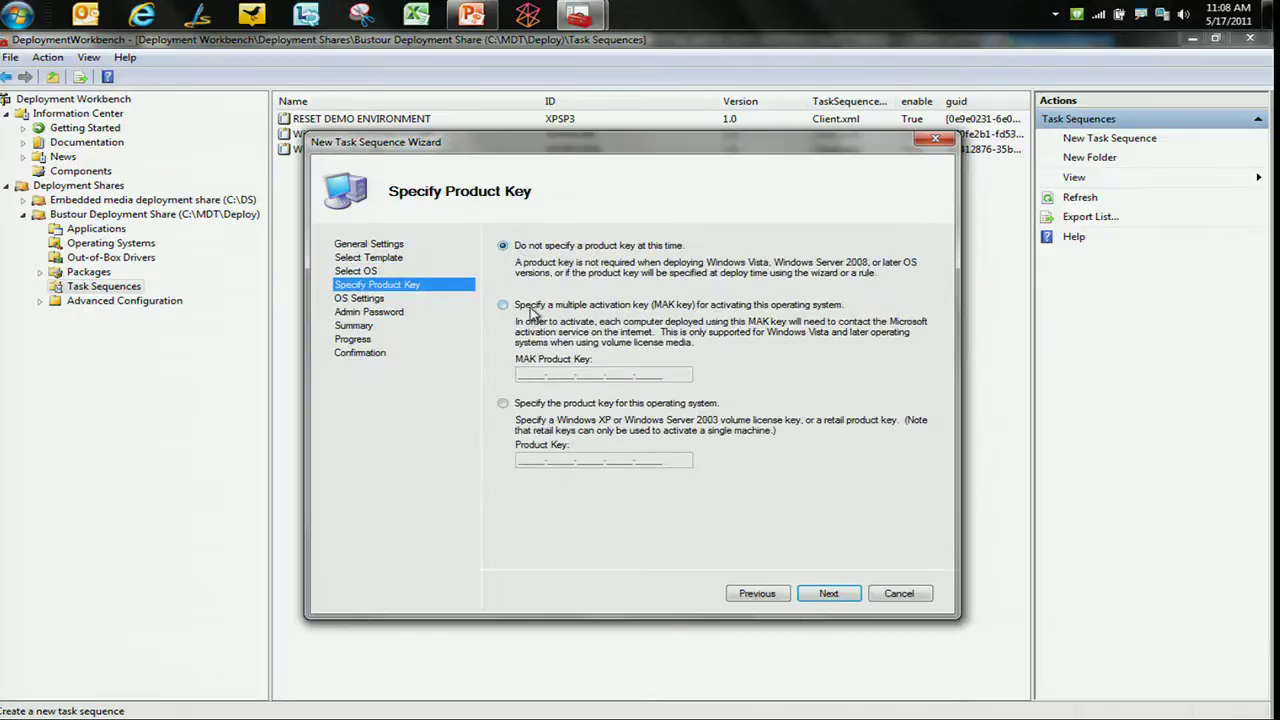
left_click(830, 594)
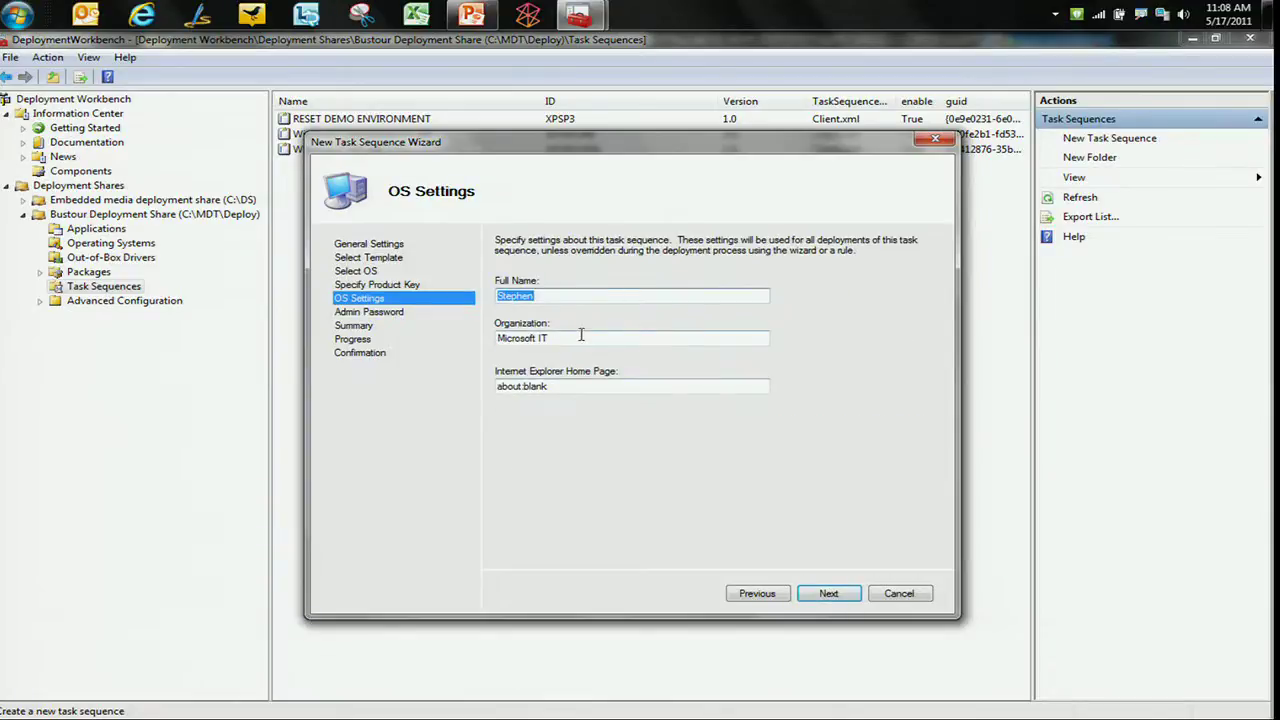
left_click(828, 595)
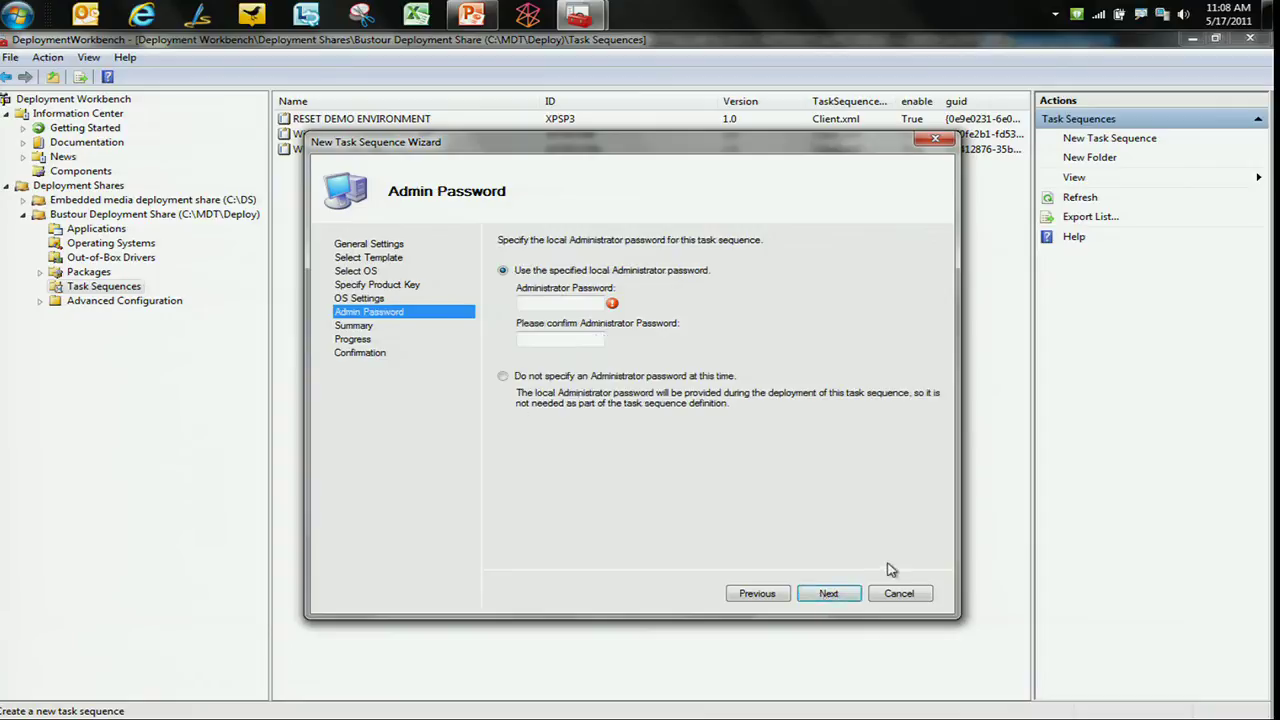
left_click(530, 382)
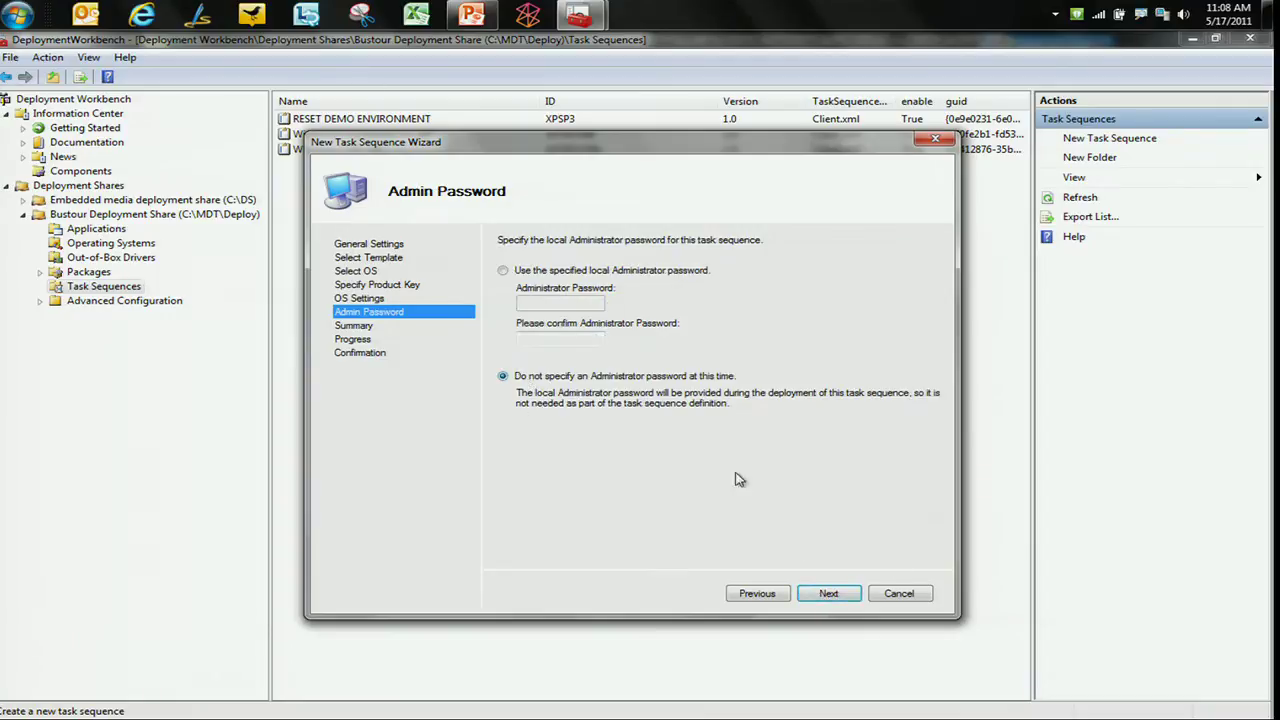
left_click(829, 597)
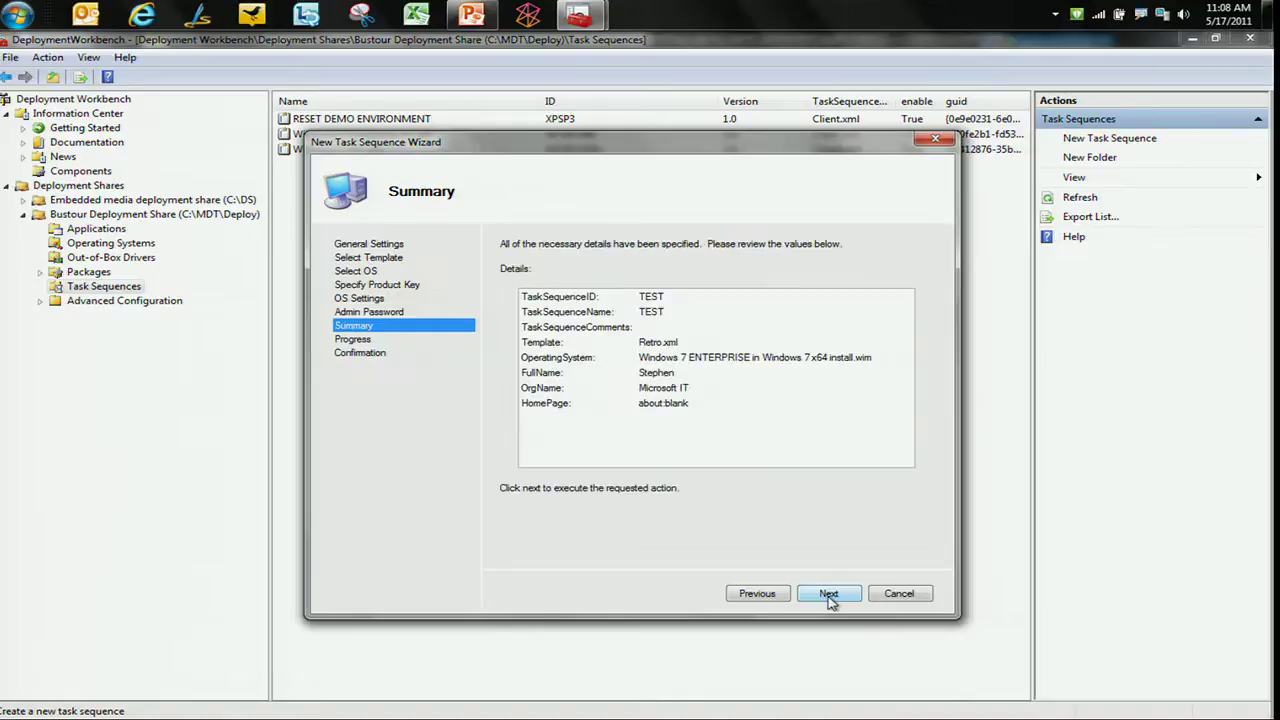
left_click(829, 596)
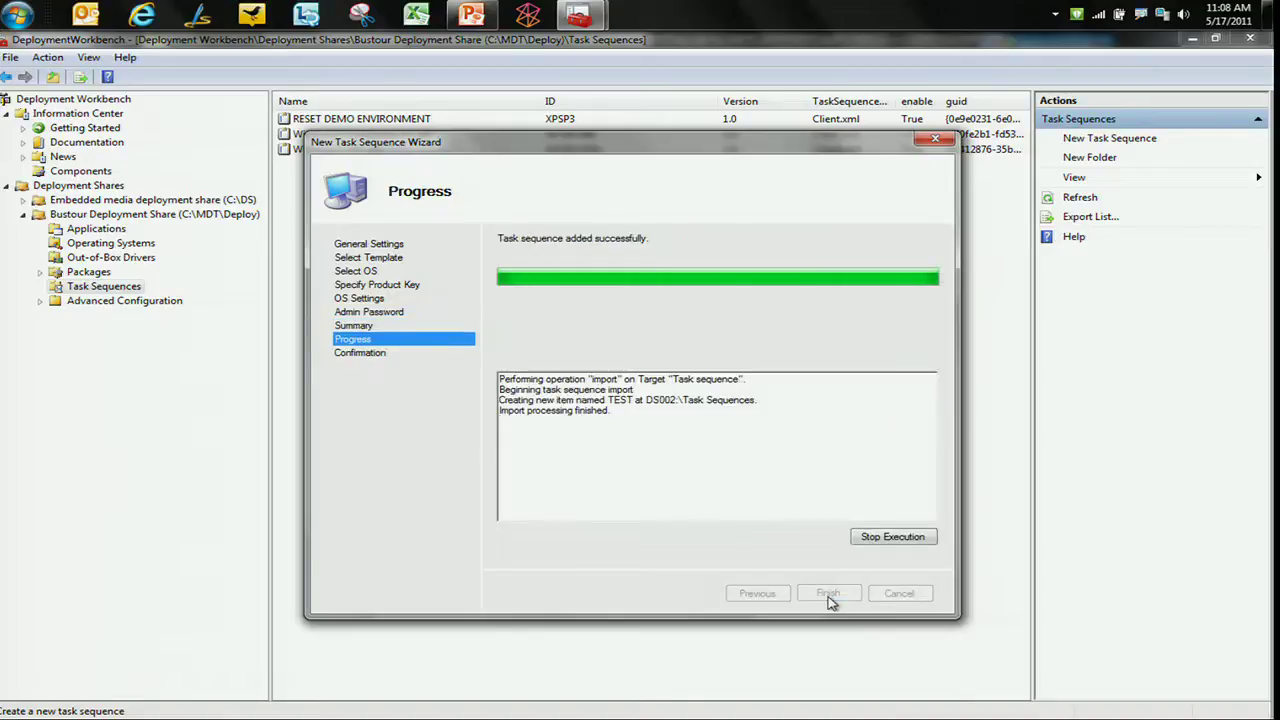
Step: Close the wizard, open TEST's properties, keep it allowed on any platform, and view its steps
left_click(828, 596)
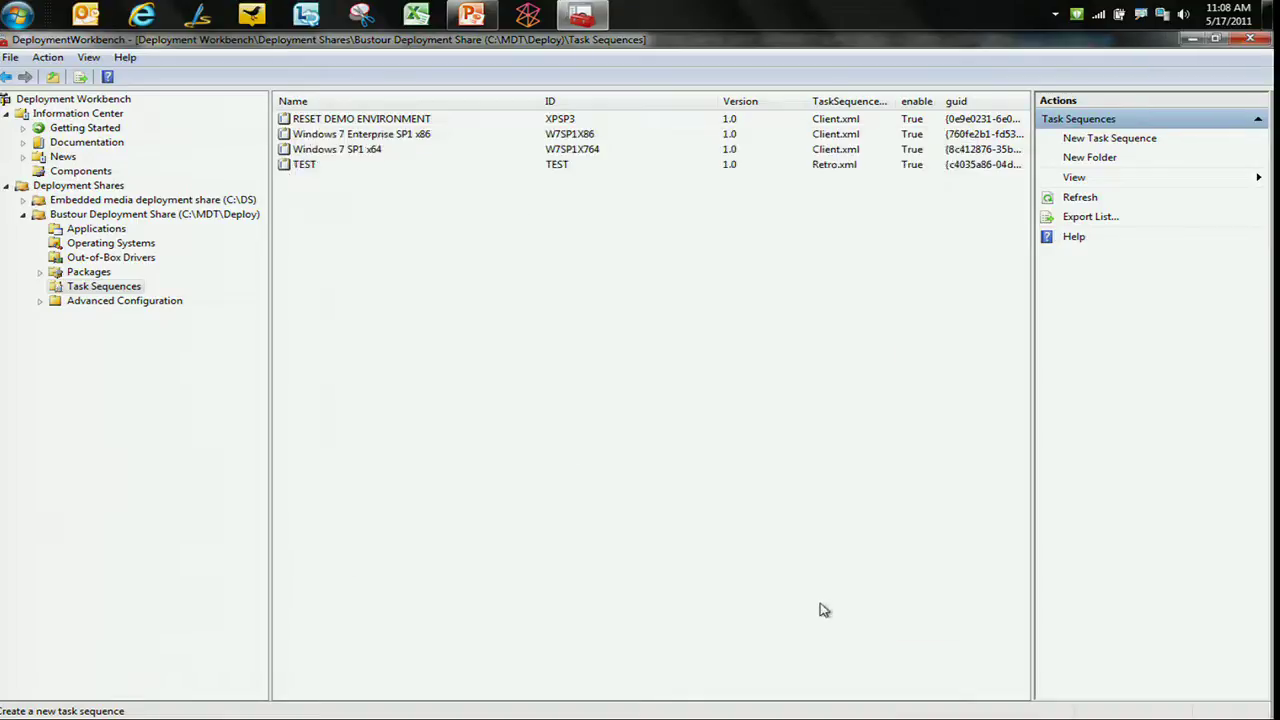
right_click(305, 168)
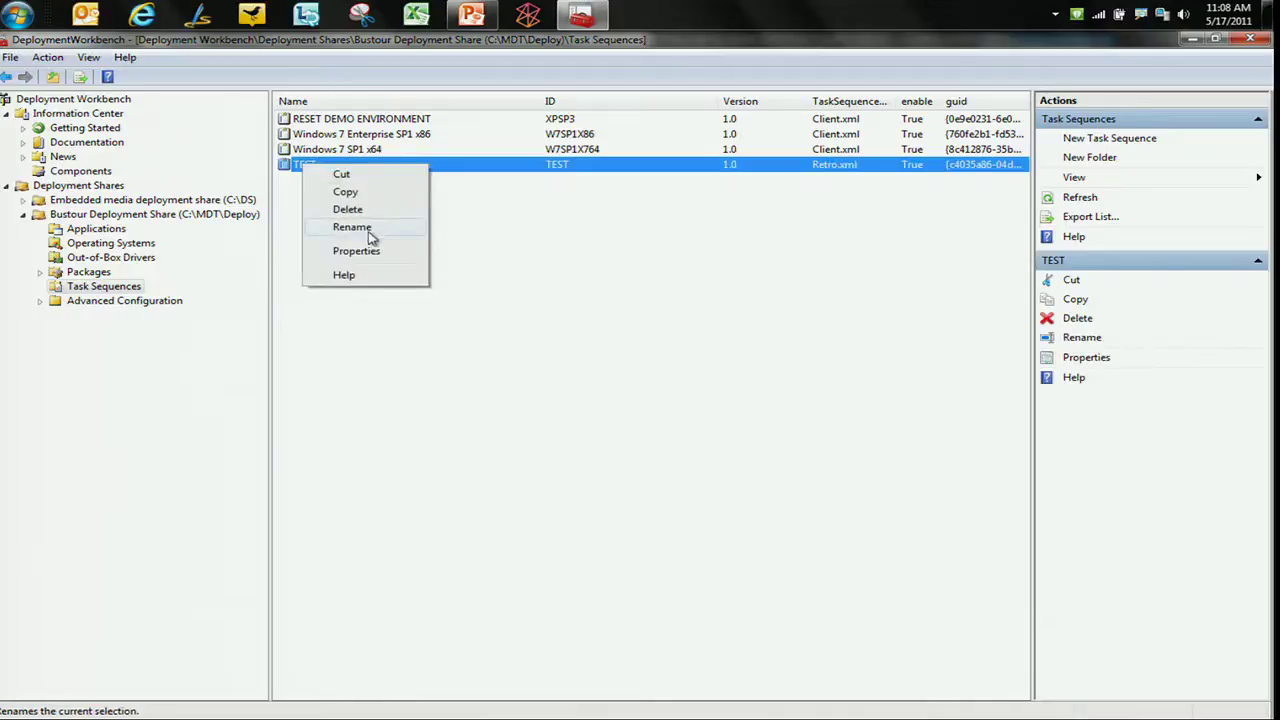
left_click(365, 251)
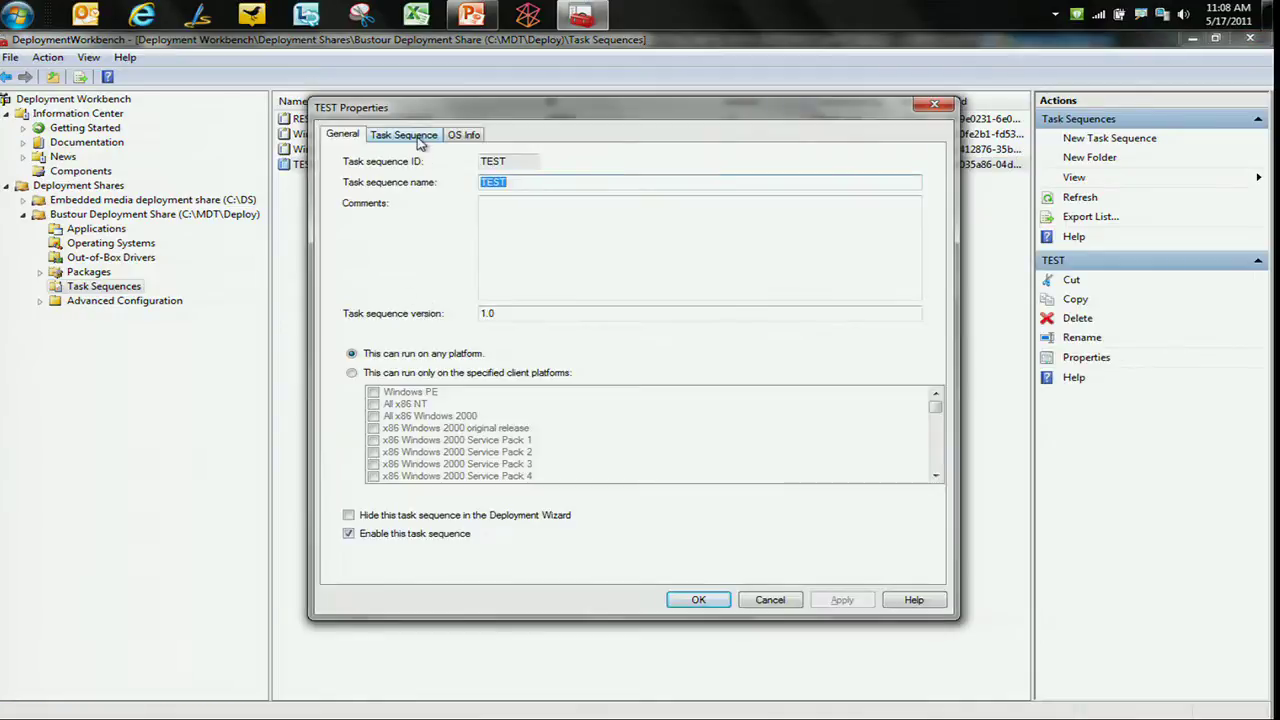
left_click(370, 376)
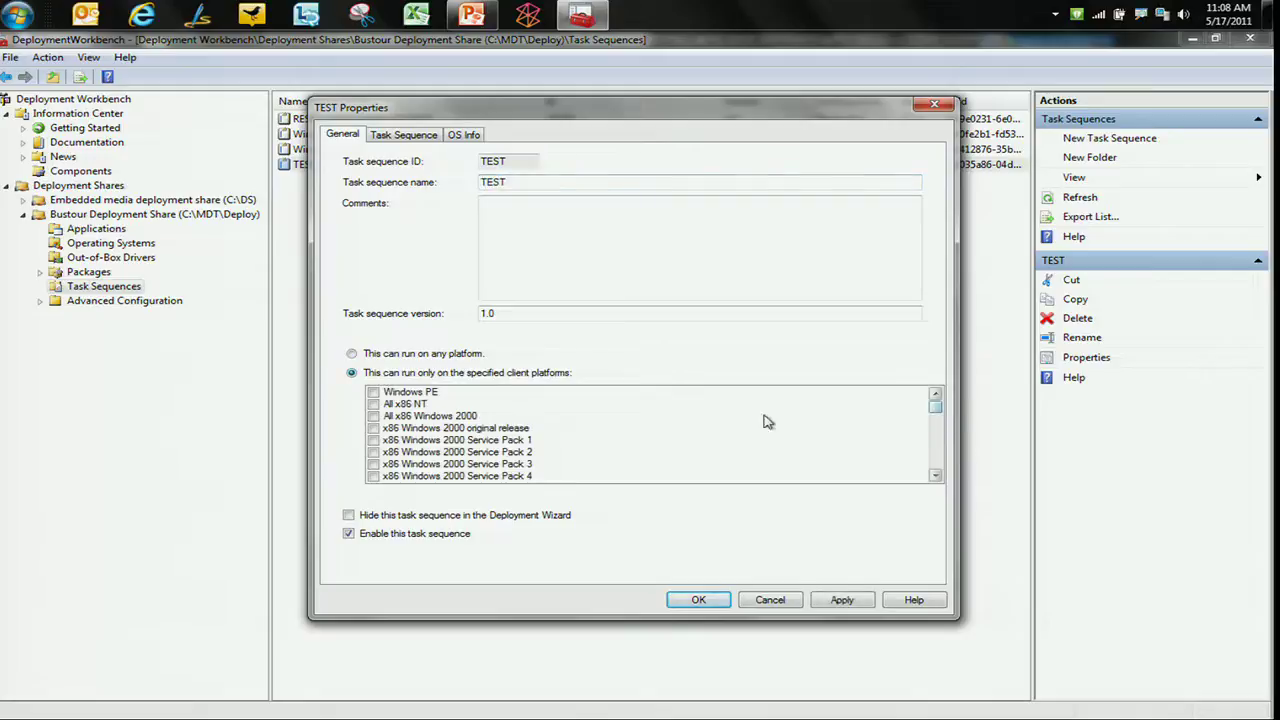
left_click(936, 420)
left_click_drag(936, 420, 940, 451)
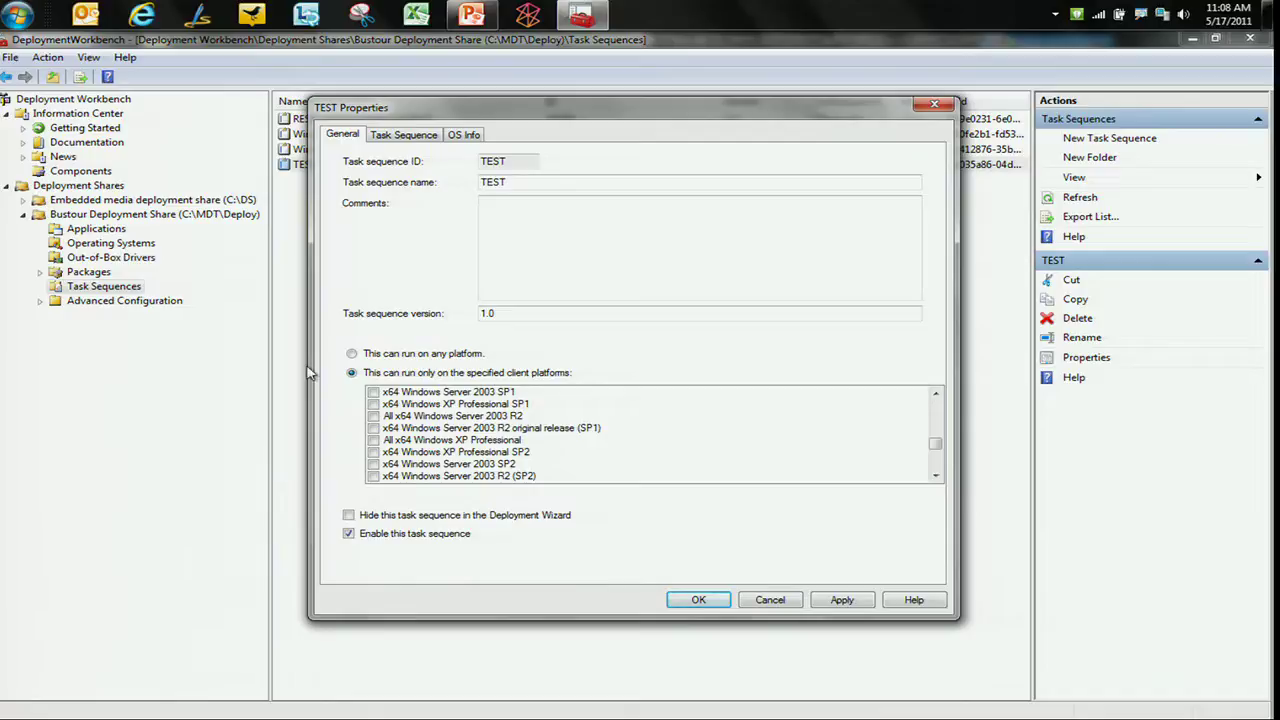
left_click(351, 353)
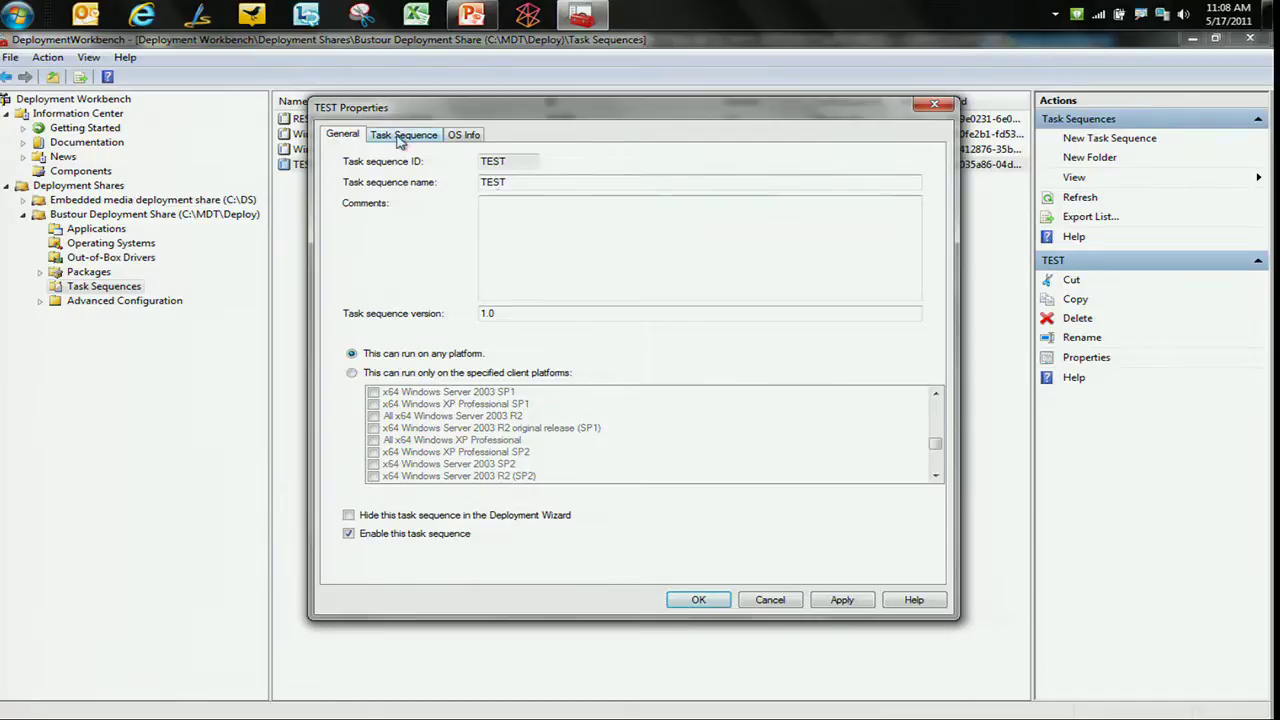
left_click(401, 135)
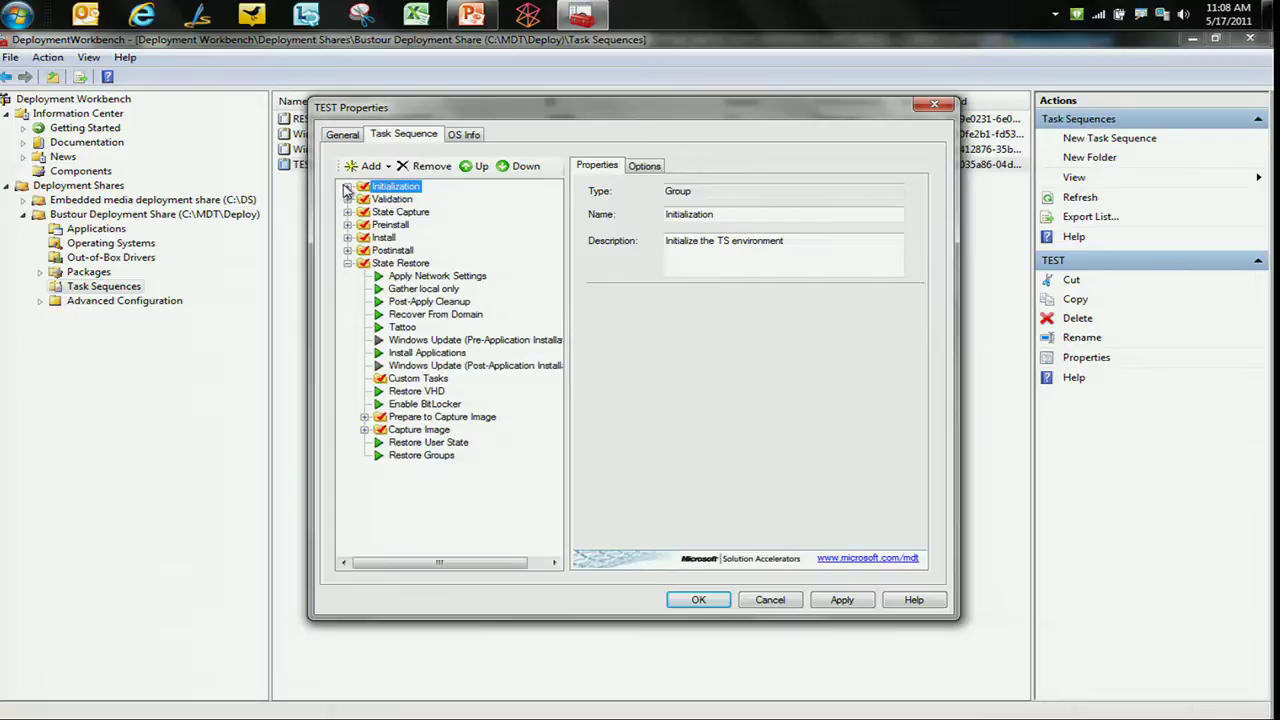
Step: Inspect the Gather local only, Enable BitLocker and Restore VHD steps, then show Restore VHD's options
left_click(347, 187)
left_click(440, 200)
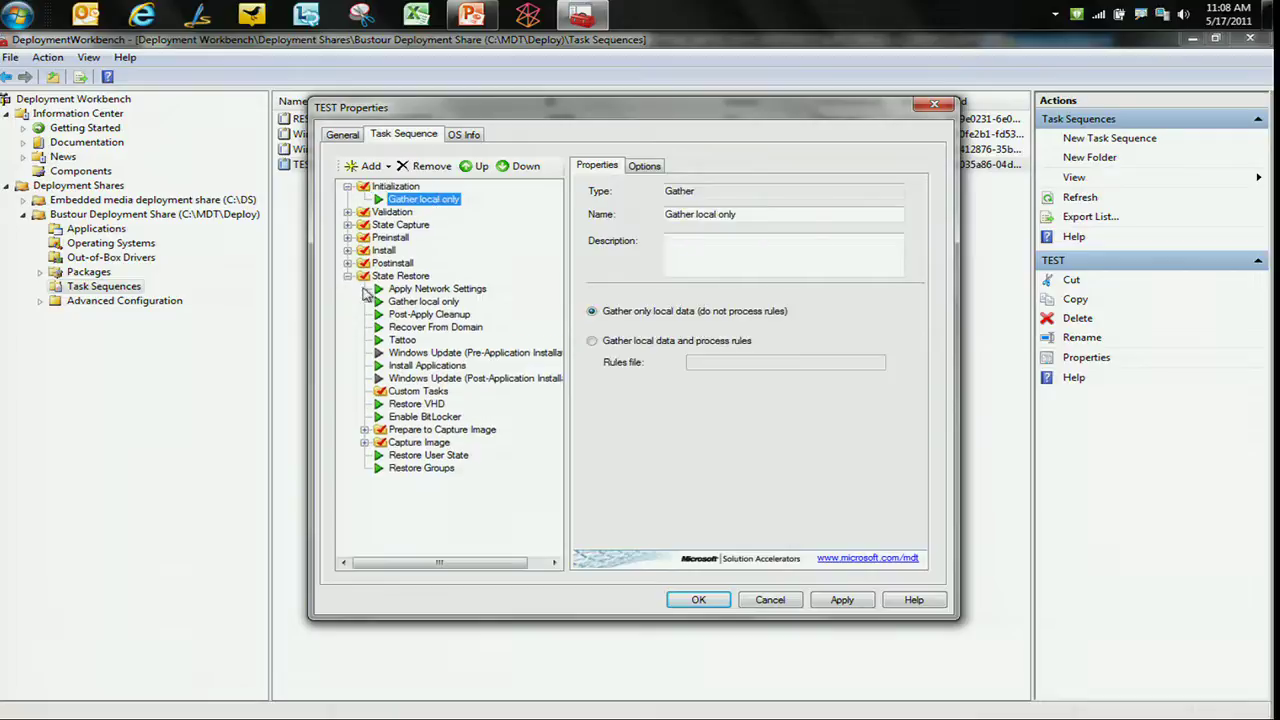
left_click(412, 417)
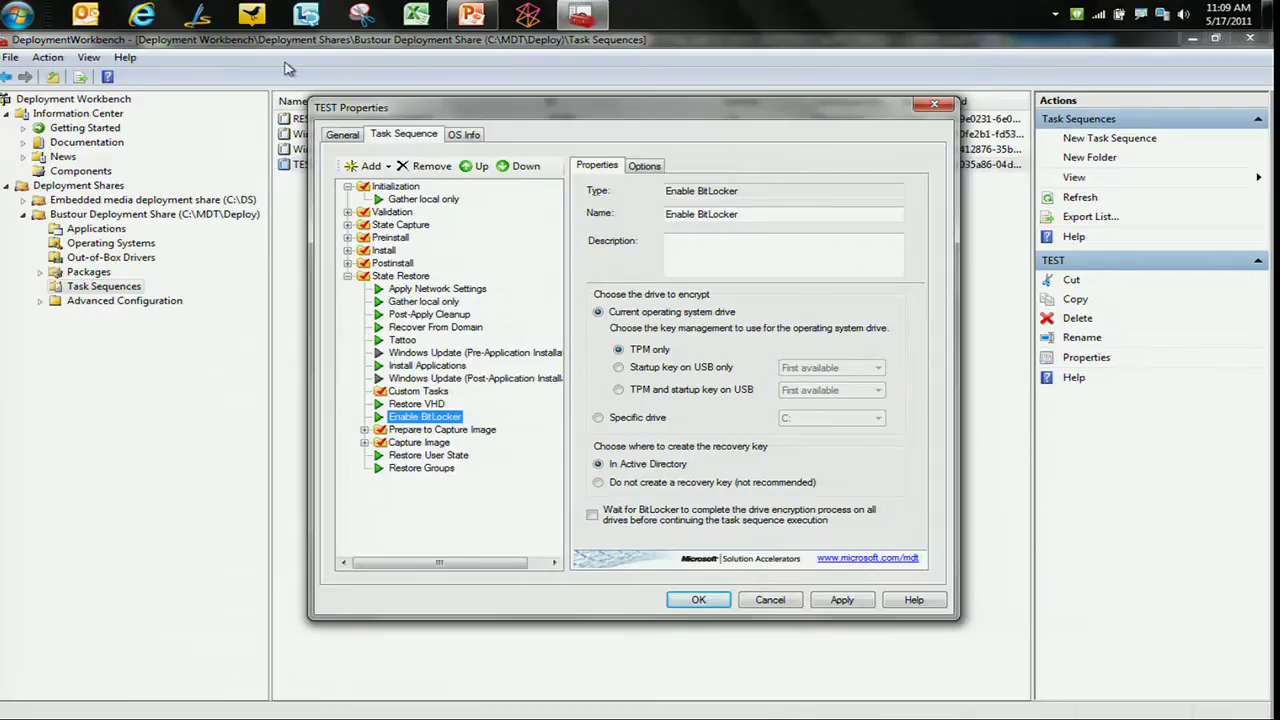
left_click(436, 406)
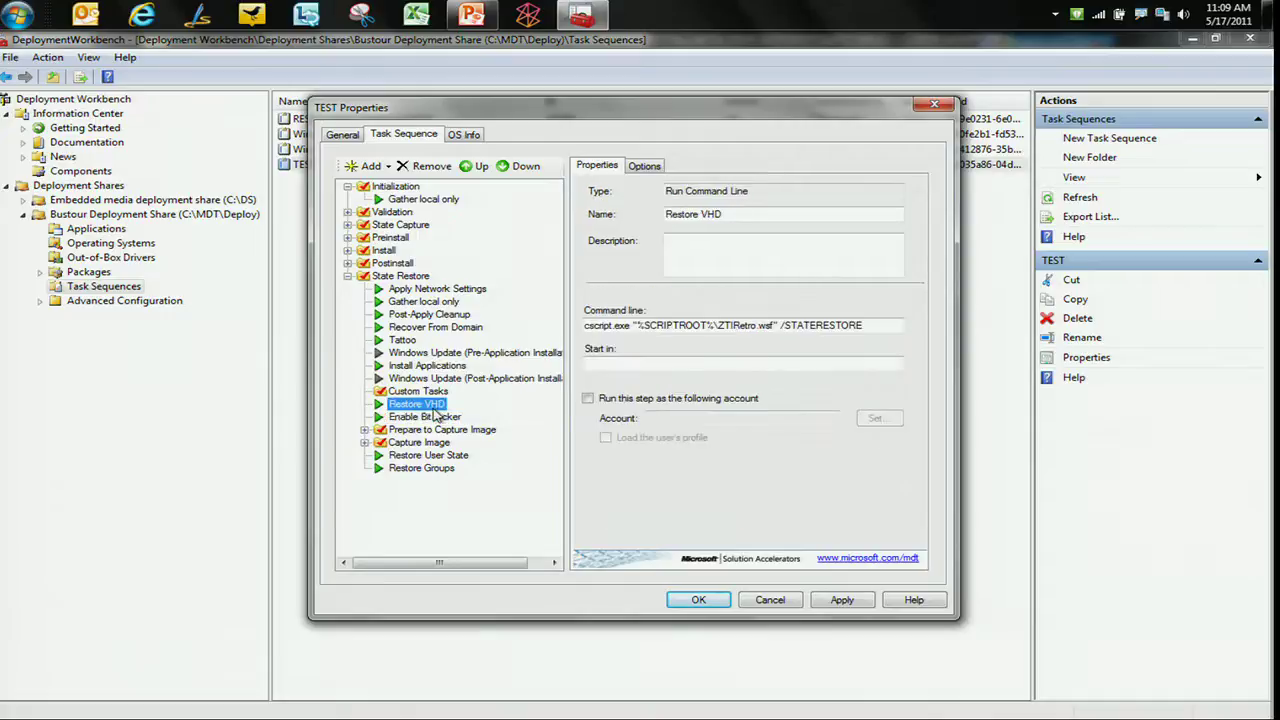
left_click(634, 166)
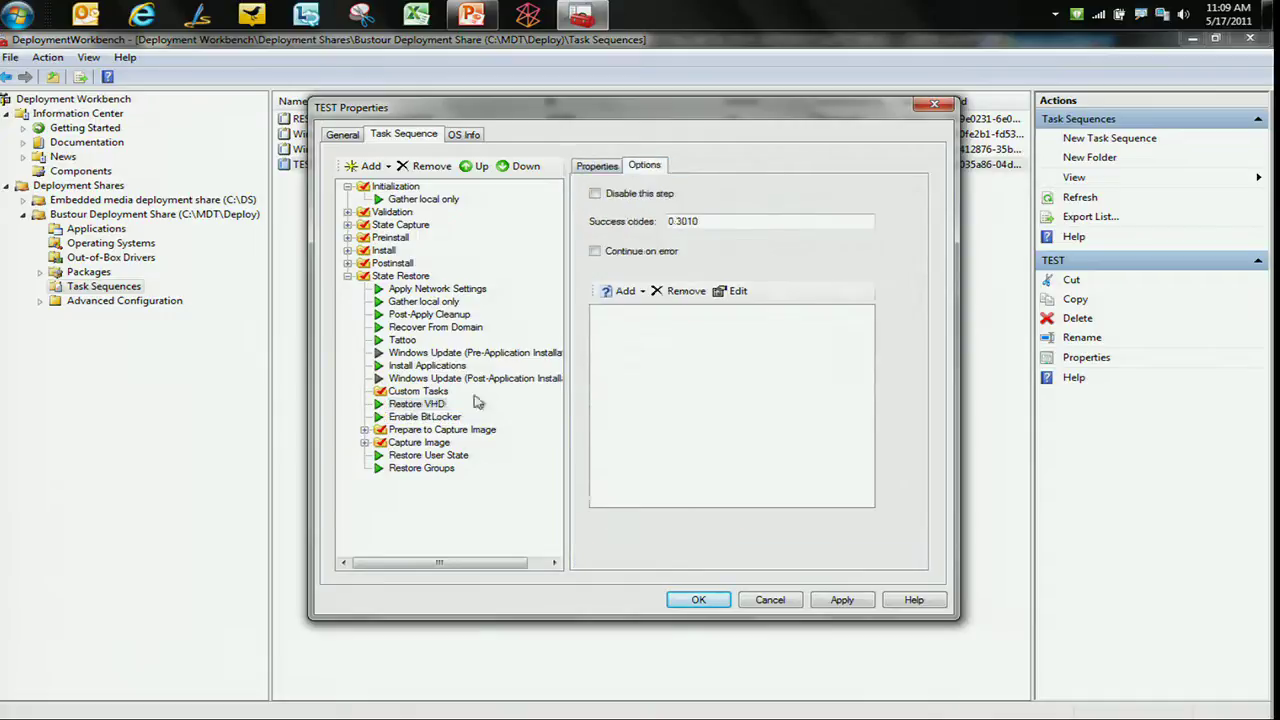
Step: Select the Install Applications step's options and try a task sequence variable condition, cancelling it
left_click(413, 367)
left_click(600, 166)
left_click(644, 165)
left_click(617, 291)
left_click(670, 316)
left_click(614, 291)
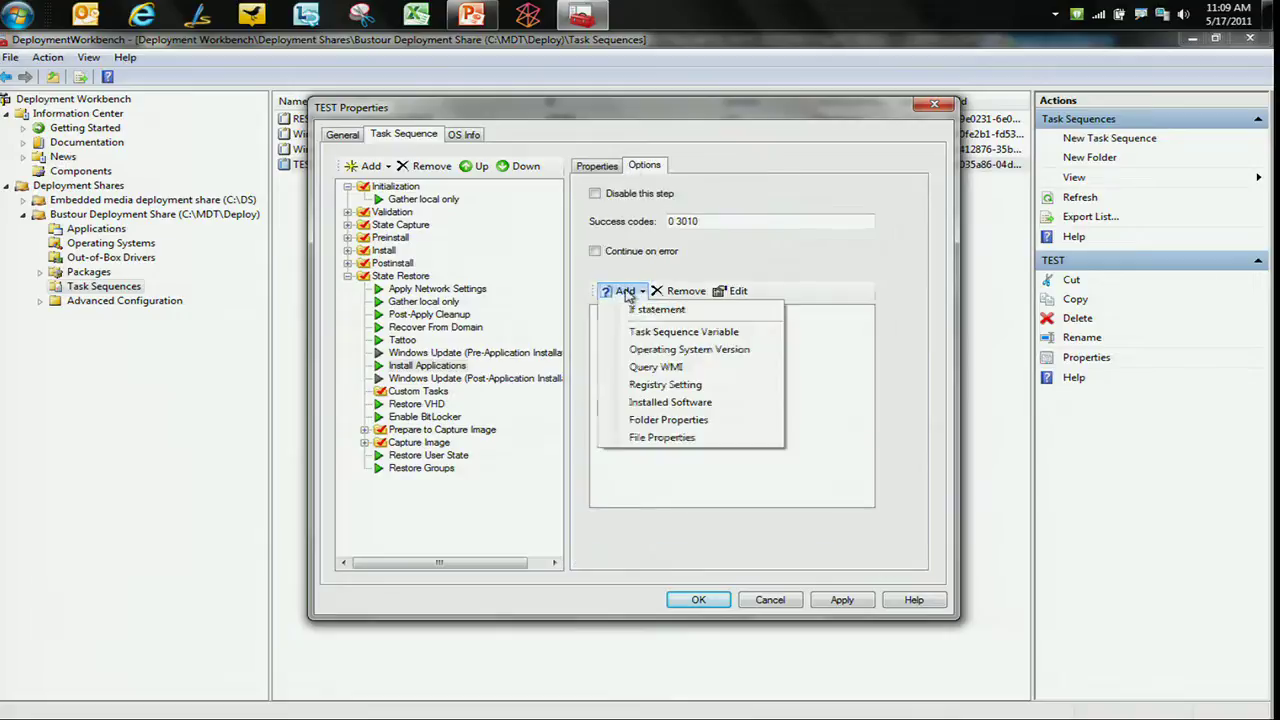
left_click(645, 293)
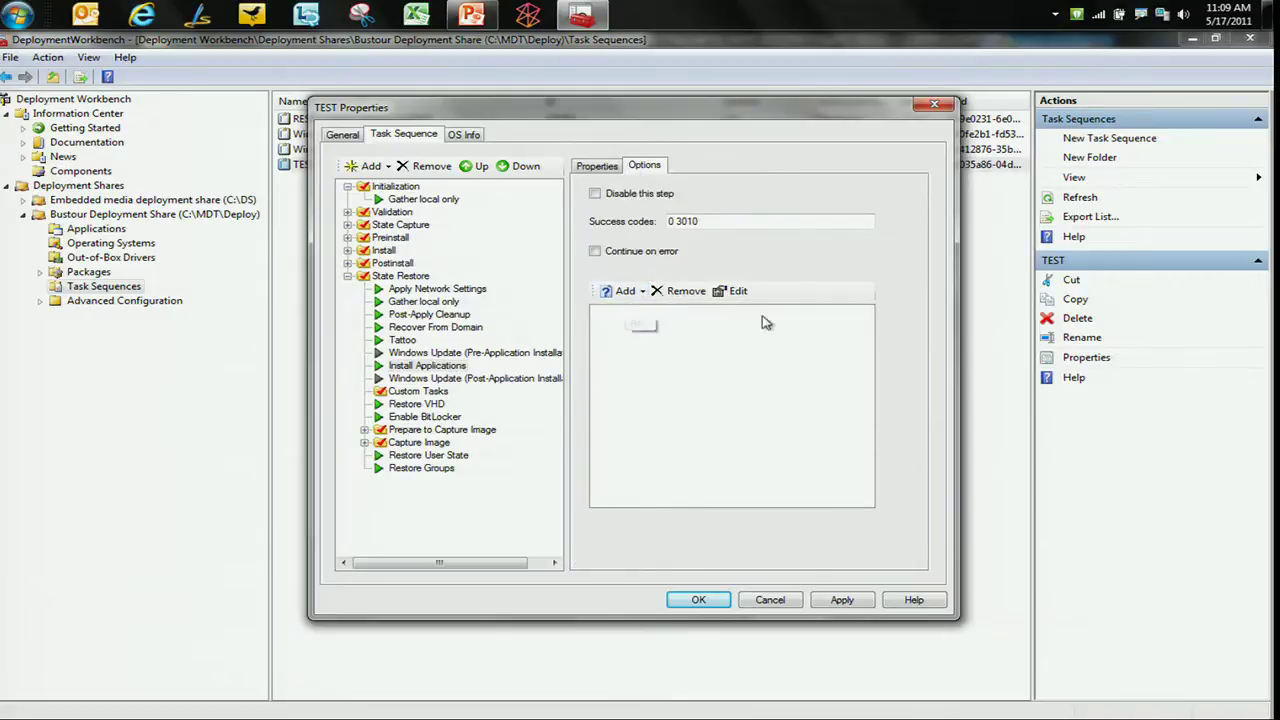
left_click(642, 292)
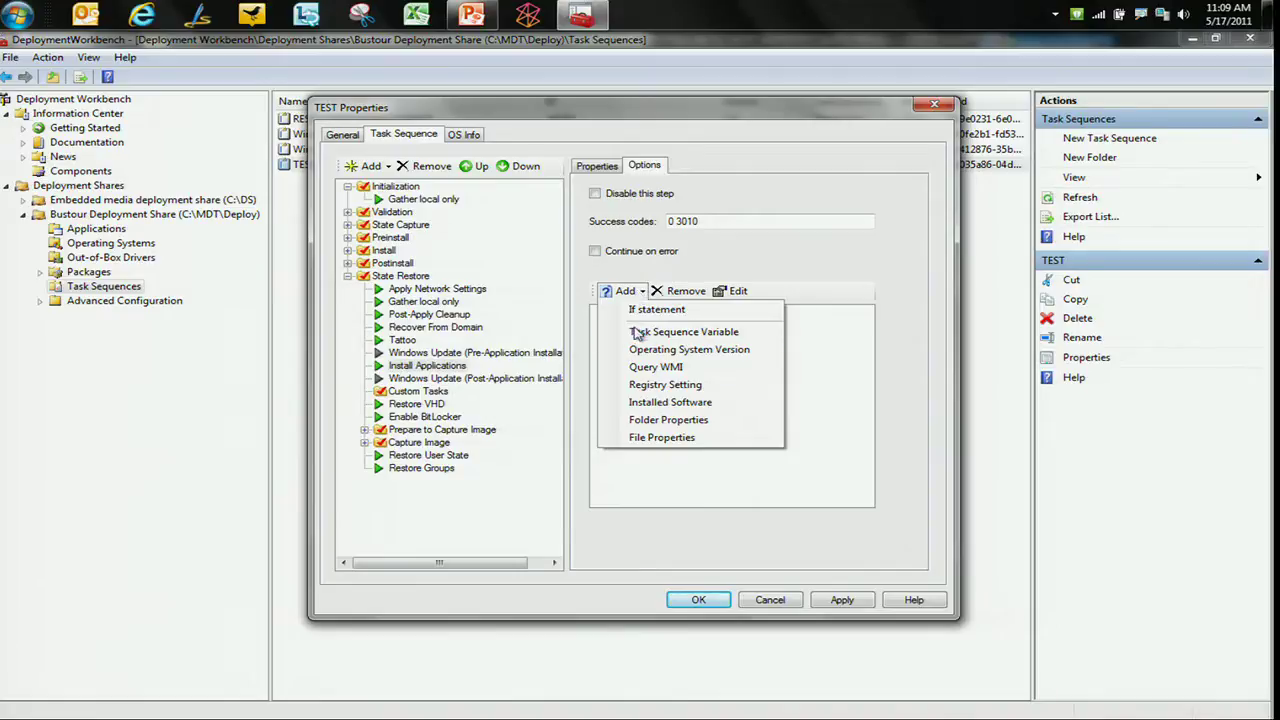
left_click(655, 332)
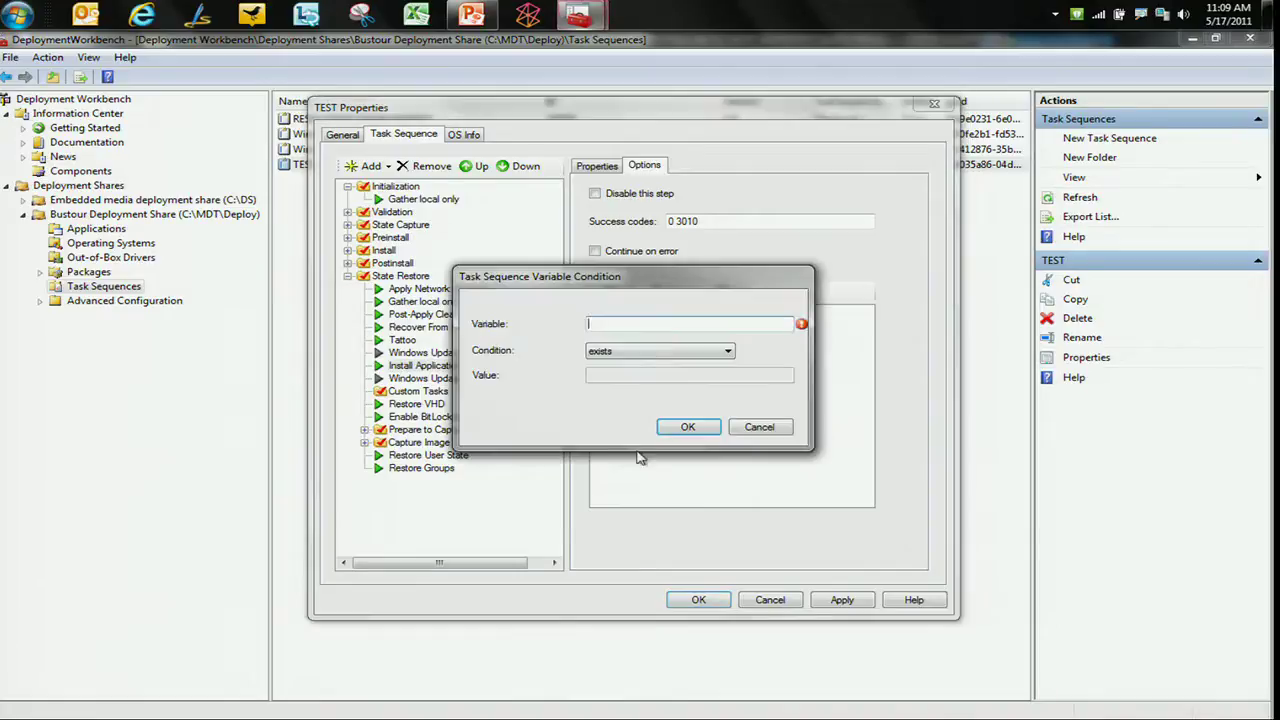
left_click(672, 352)
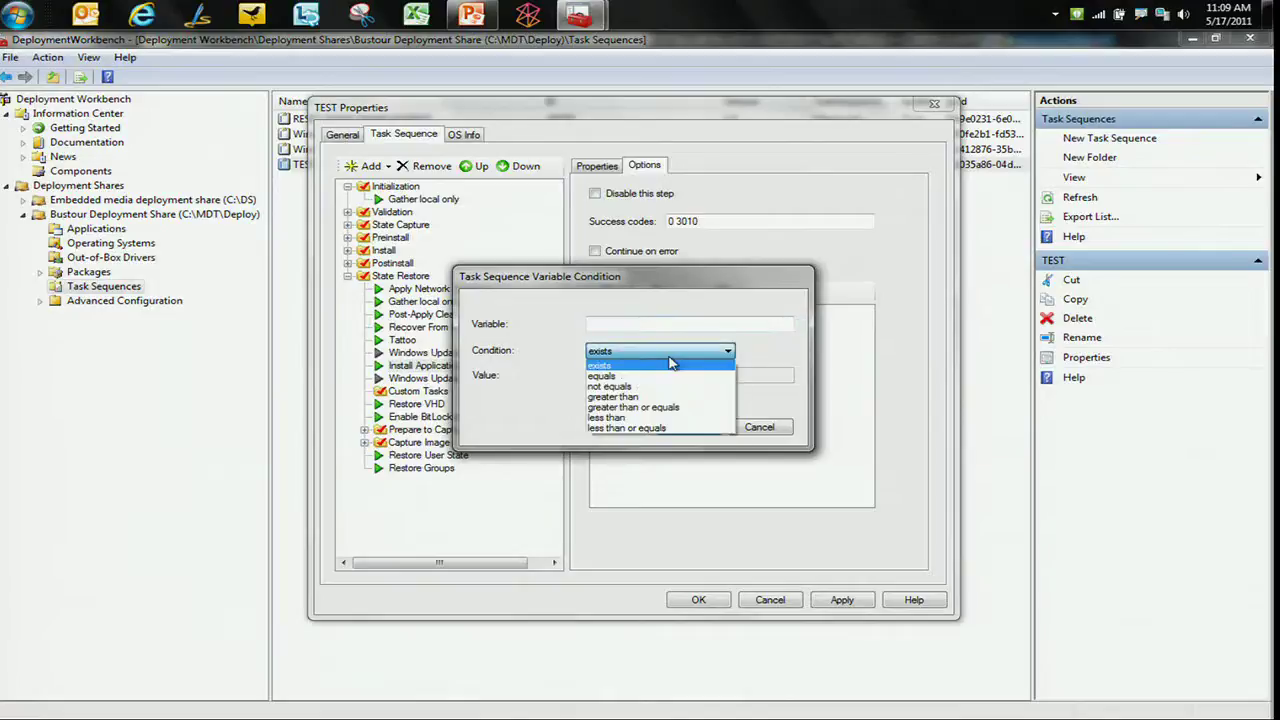
left_click(670, 364)
left_click(759, 427)
Step: Add an 'If any conditions are true' statement to the step's run conditions
left_click(627, 292)
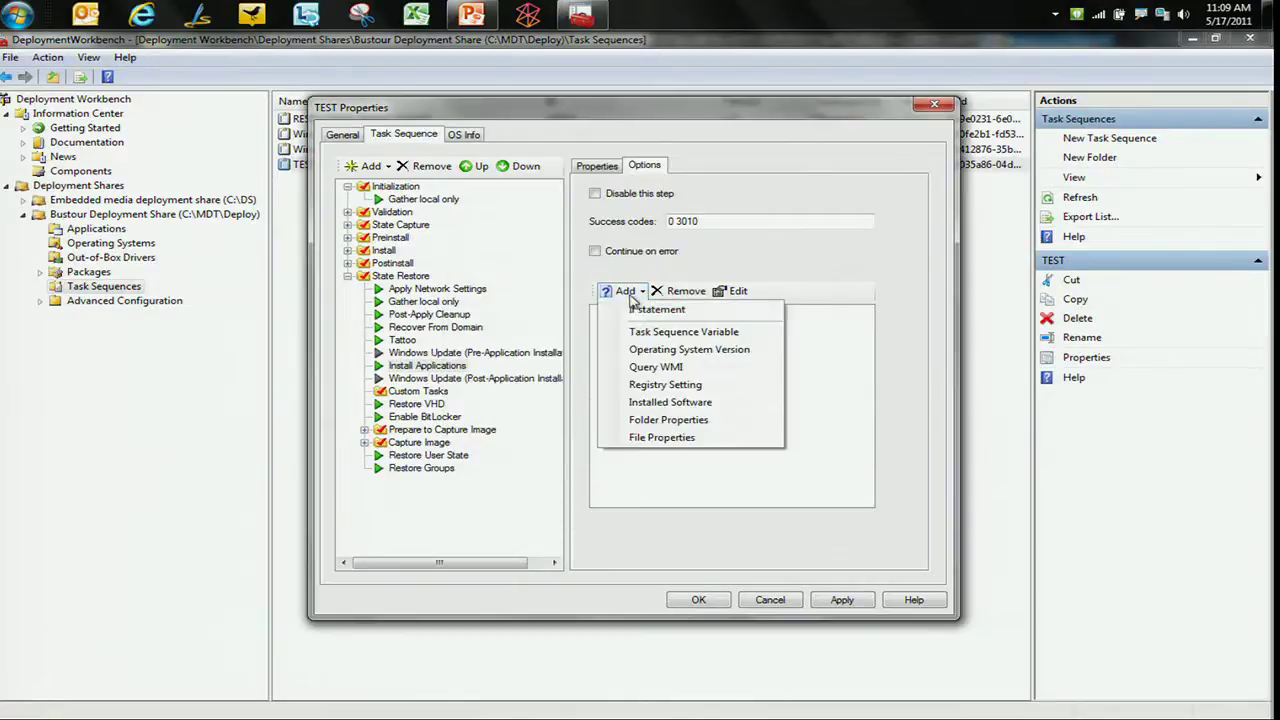
left_click(655, 310)
left_click(533, 345)
left_click(677, 430)
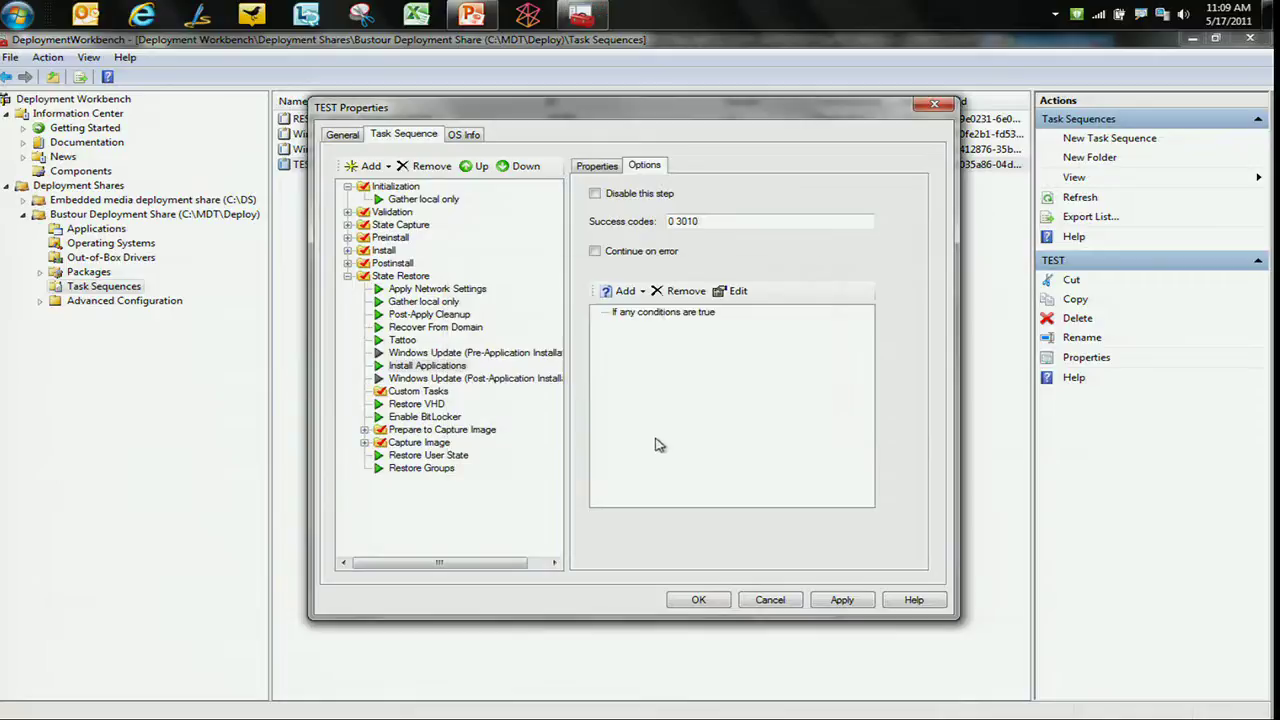
left_click(659, 314)
Step: Try an X86 operating system version condition and cancel it, then add an installed software condition
left_click(622, 291)
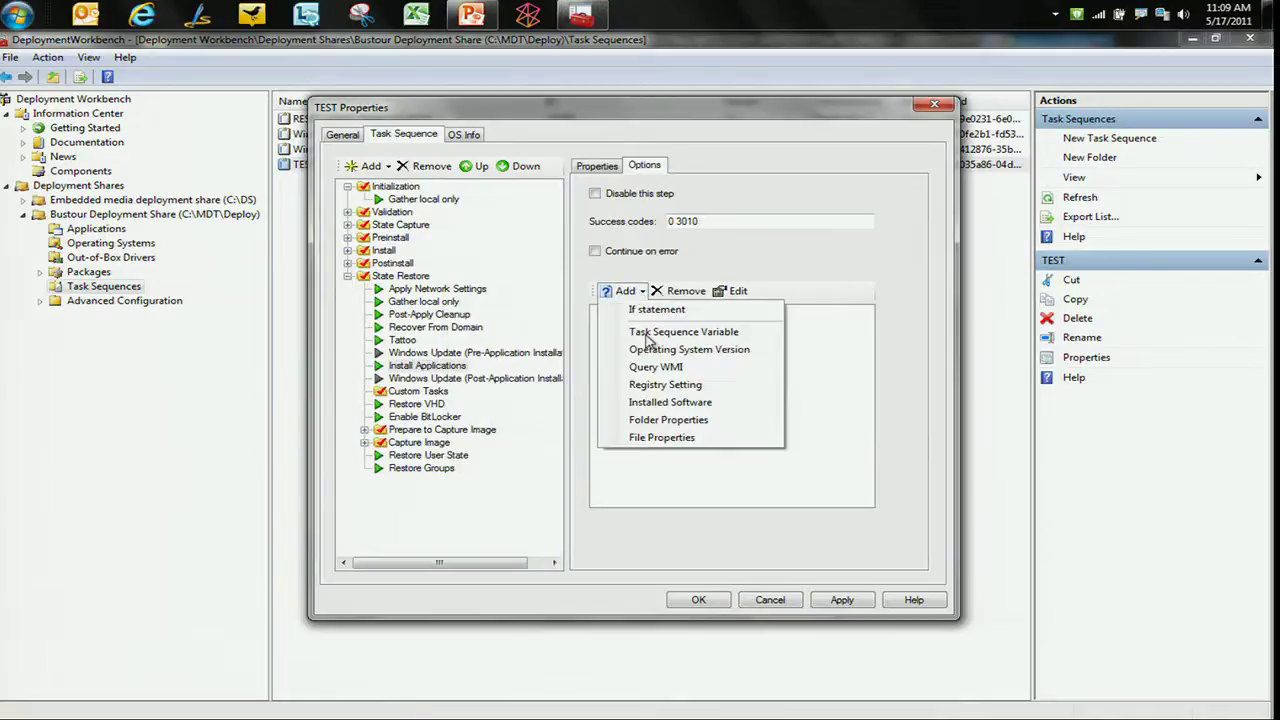
left_click(666, 349)
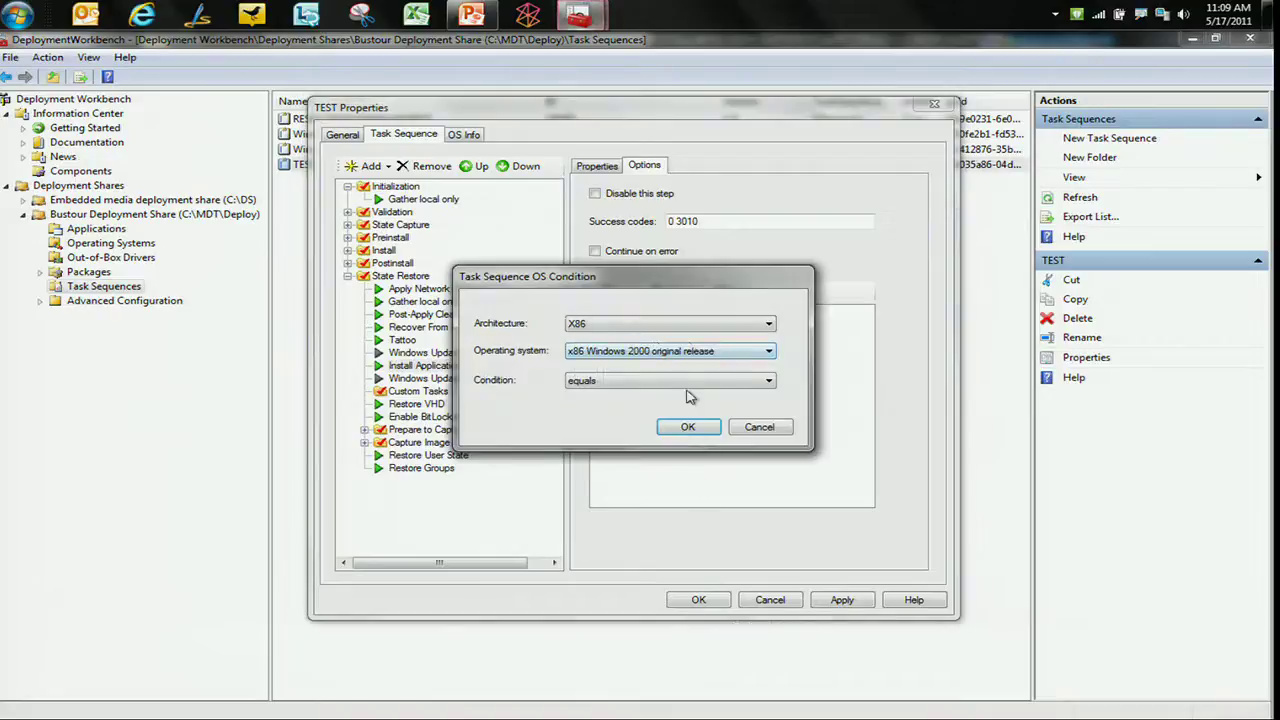
left_click(670, 323)
left_click(677, 336)
left_click(760, 428)
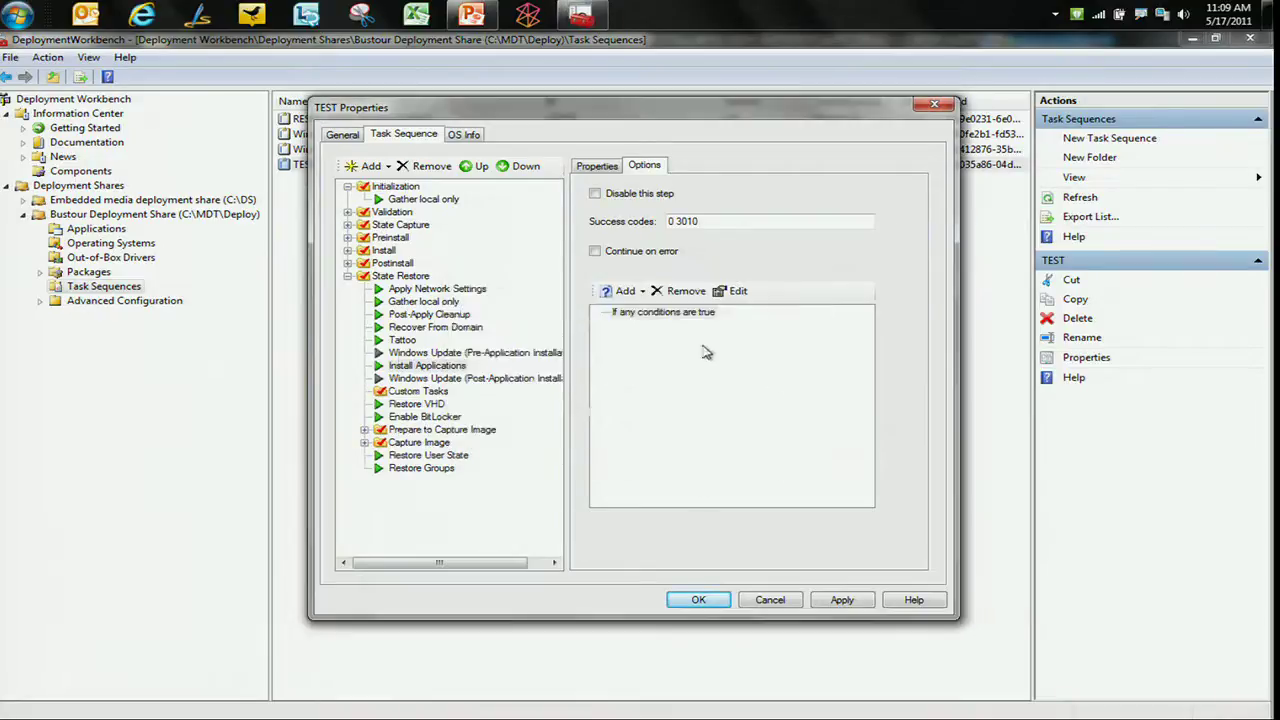
left_click(622, 291)
left_click(652, 402)
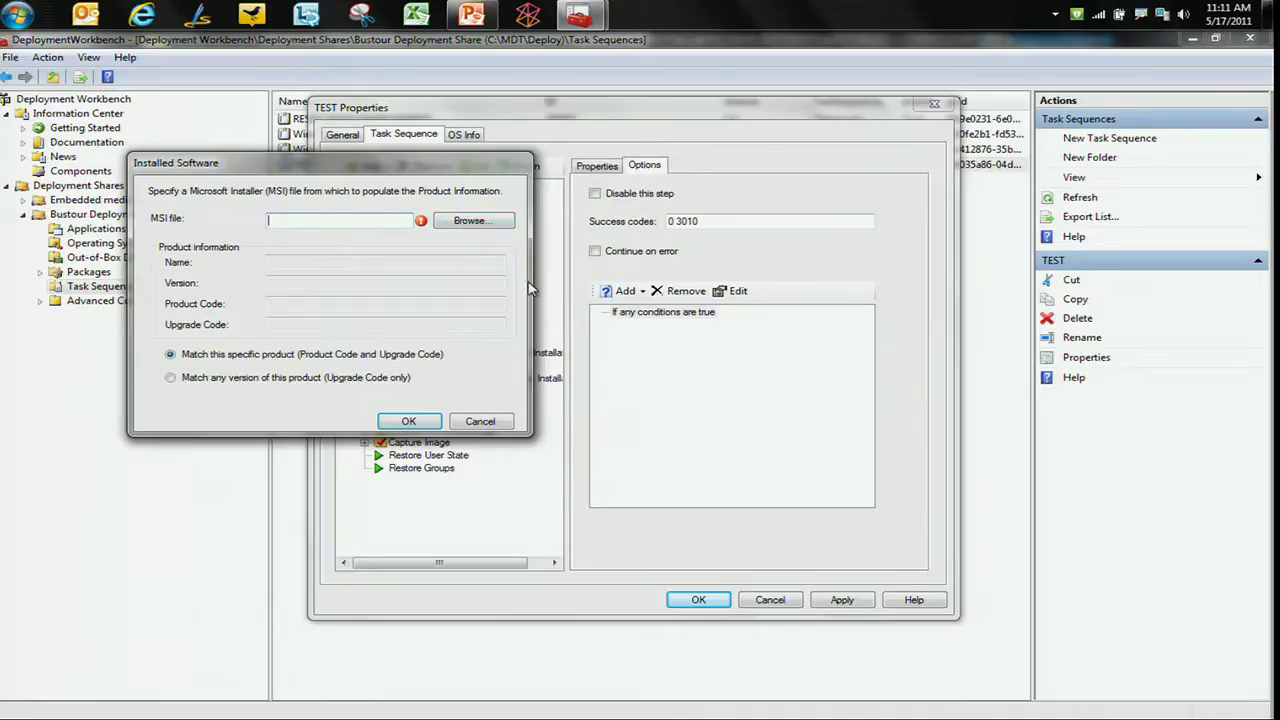
left_click(486, 428)
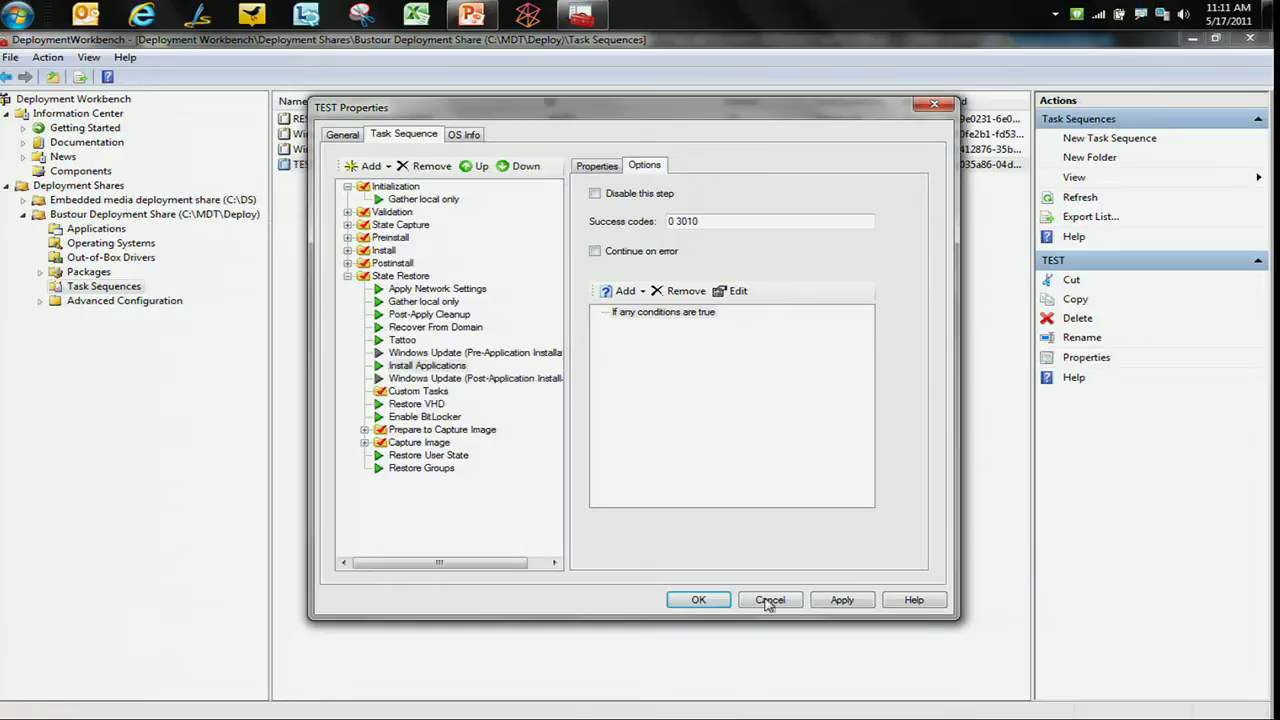
Step: Close TEST's properties without saving and delete the TEST task sequence
left_click(770, 600)
right_click(385, 165)
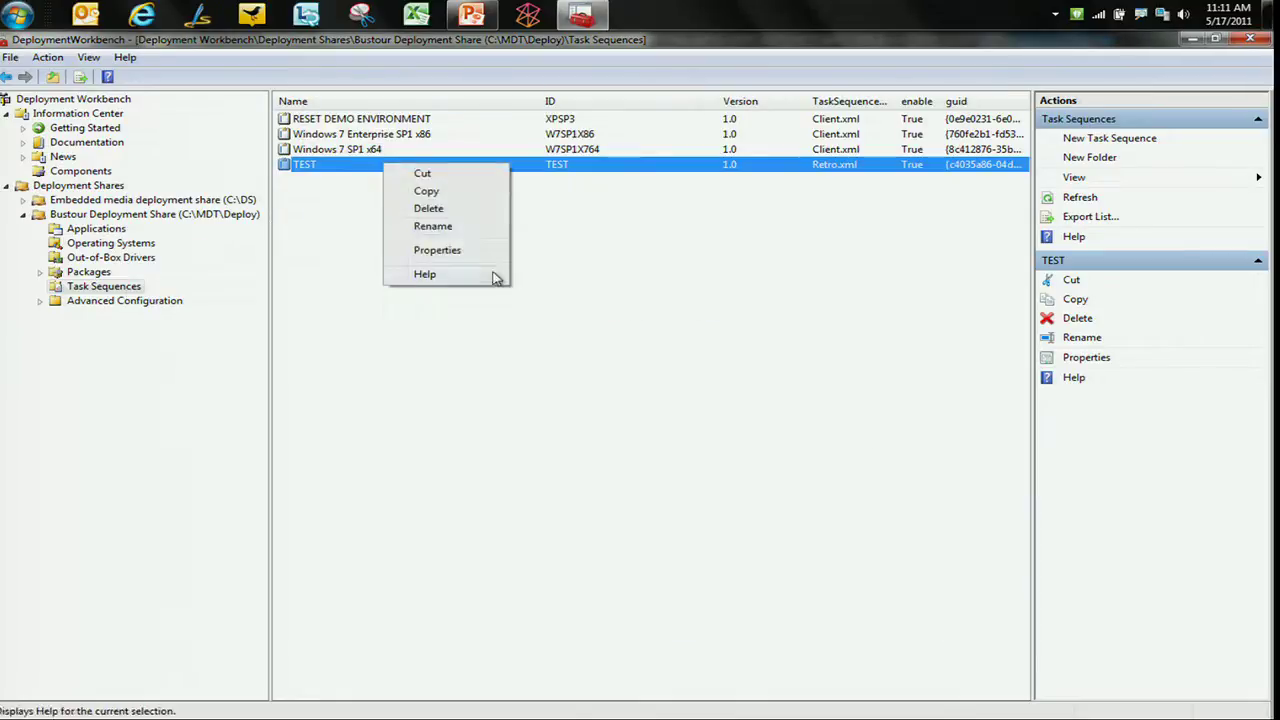
left_click(471, 212)
left_click(829, 594)
left_click(829, 594)
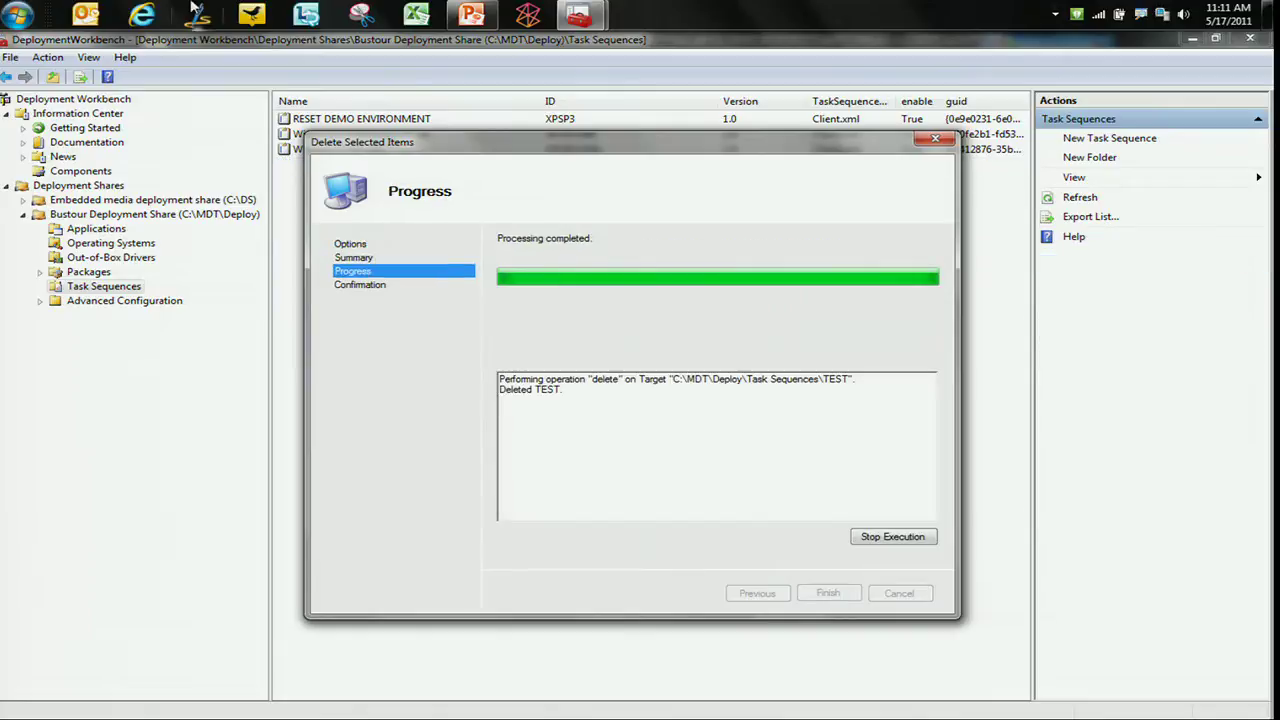
left_click(828, 593)
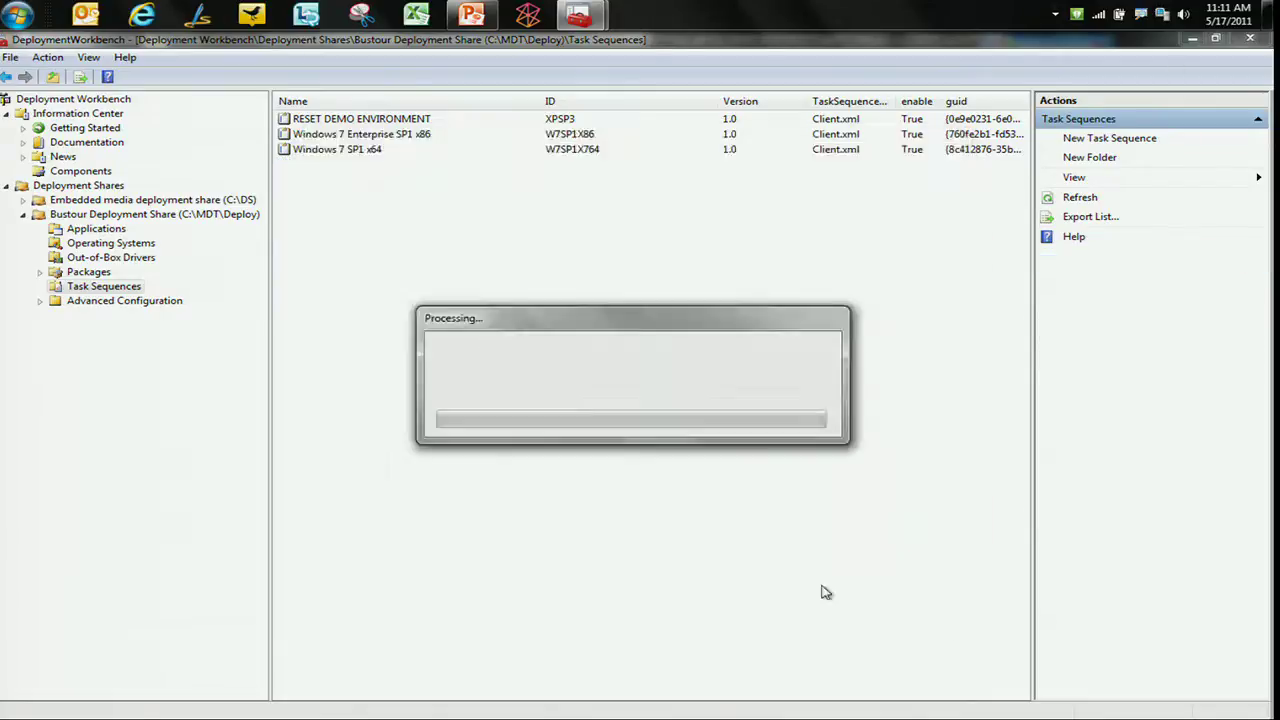
Step: Return to Deployment Workbench, start a new task sequence, and begin entering its ID
left_click(580, 14)
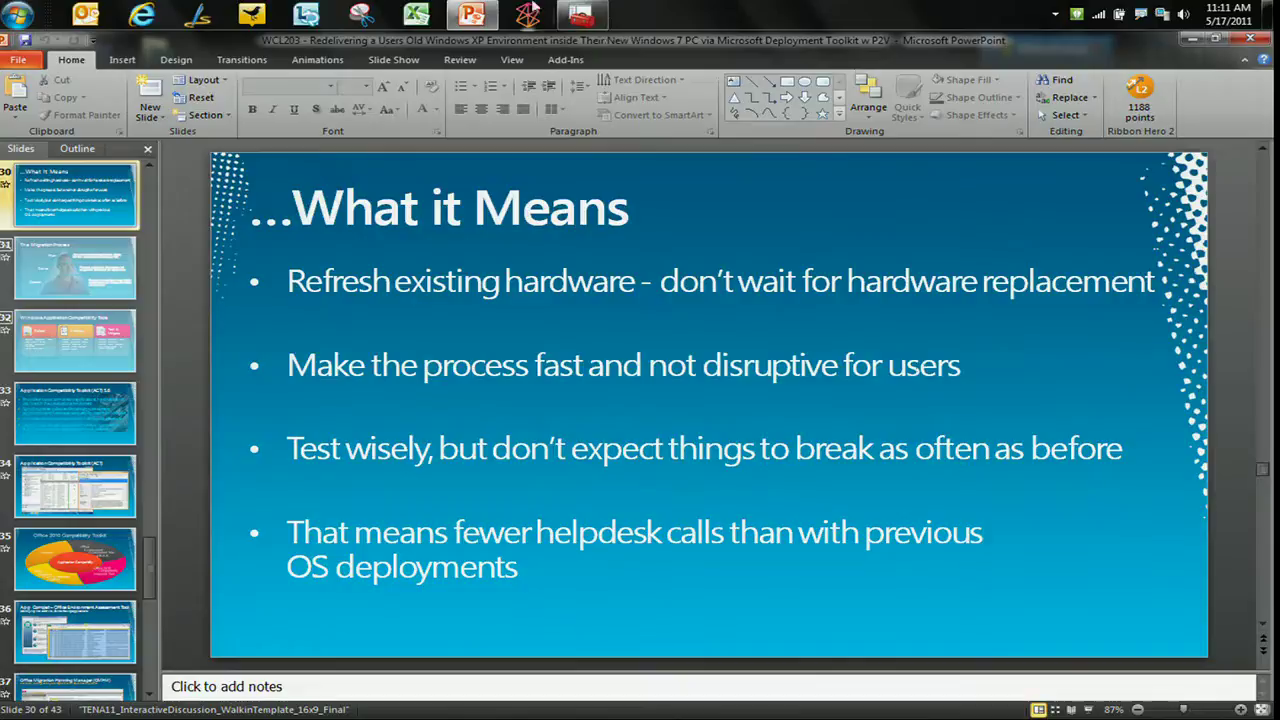
key("alt+Tab")
left_click(1102, 140)
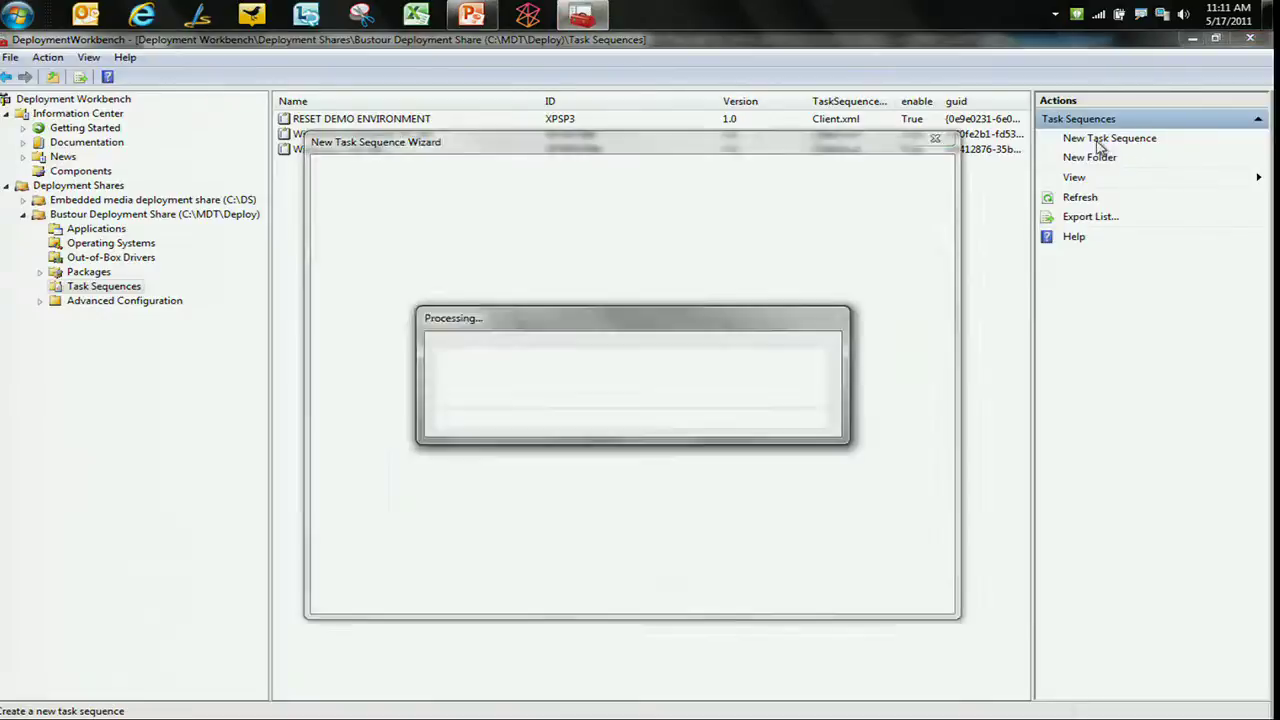
left_click(495, 295)
Step: Enter 'test' as the task sequence ID, name and comments
type("test")
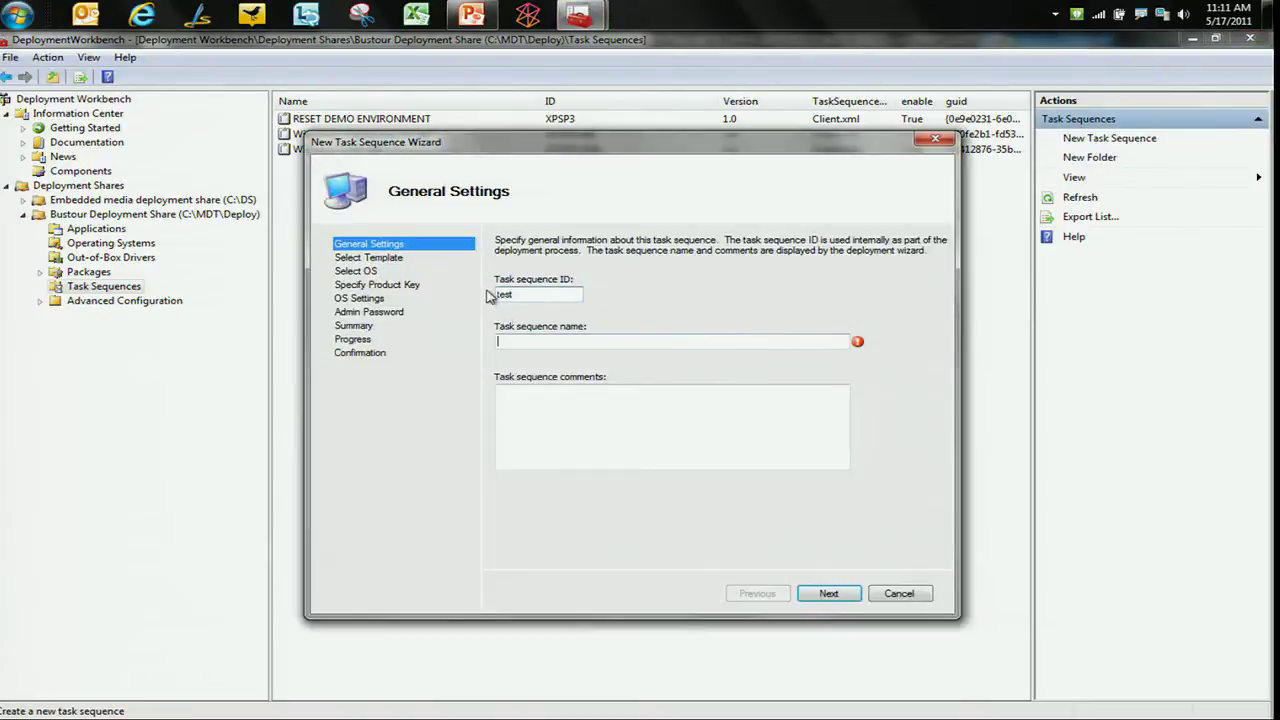
key("Tab")
type("test")
key("Tab")
type("test")
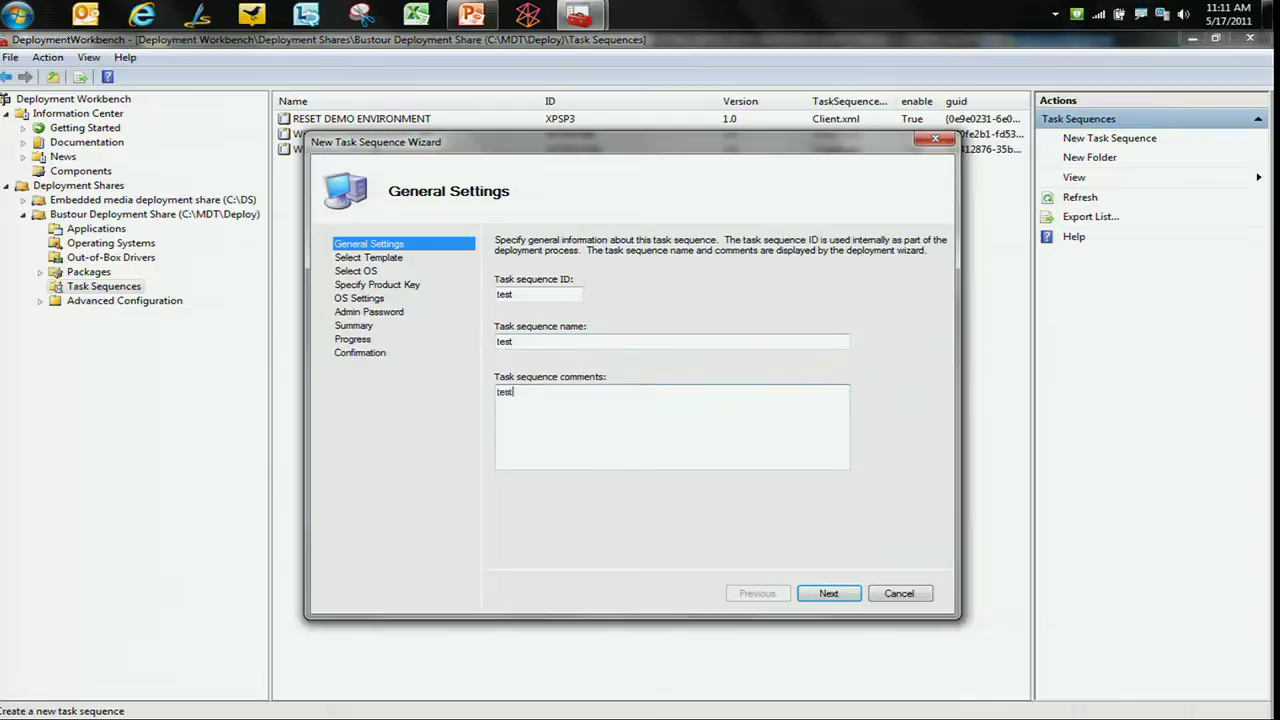
left_click(829, 593)
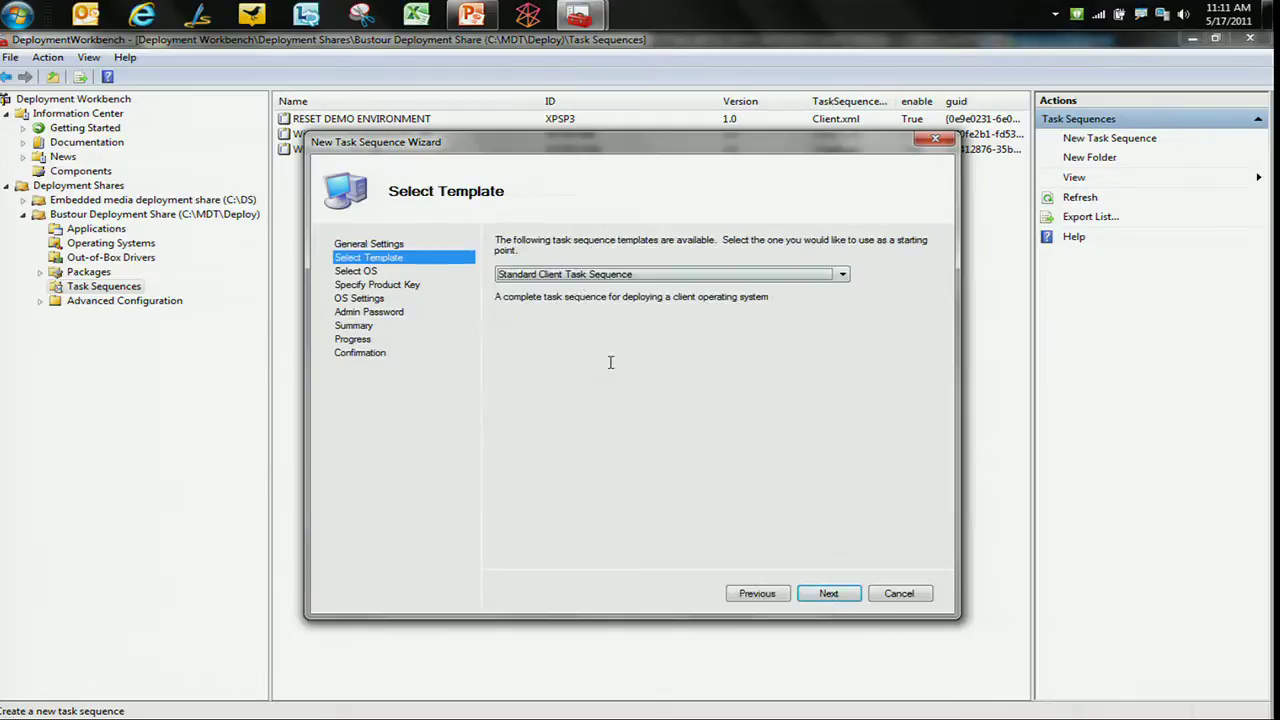
Step: Choose the Sysprep and Capture template with the Windows 7 Enterprise x64 image
left_click(577, 279)
left_click(577, 289)
left_click(834, 595)
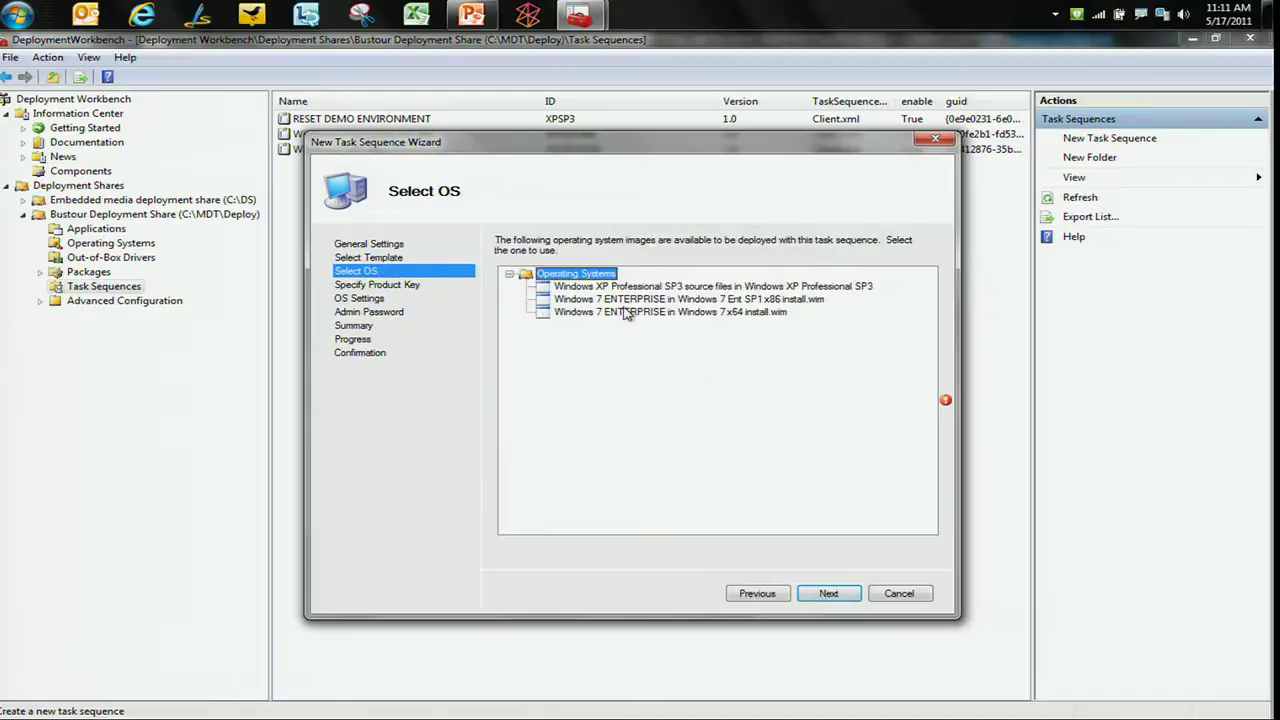
left_click(626, 312)
left_click(820, 596)
Step: Skip the product key, set no administrator password, and finish creating the sequence
left_click(826, 594)
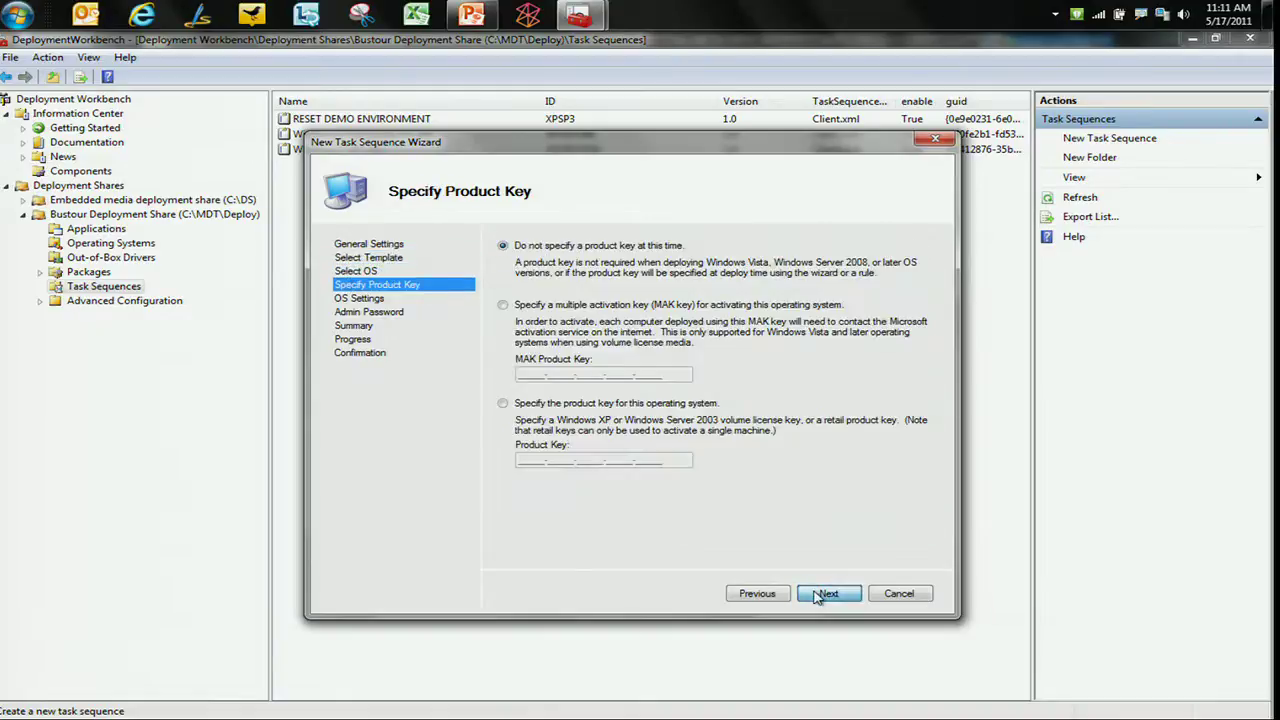
left_click(820, 596)
left_click(820, 596)
left_click(704, 435)
left_click(502, 376)
left_click(826, 594)
left_click(826, 594)
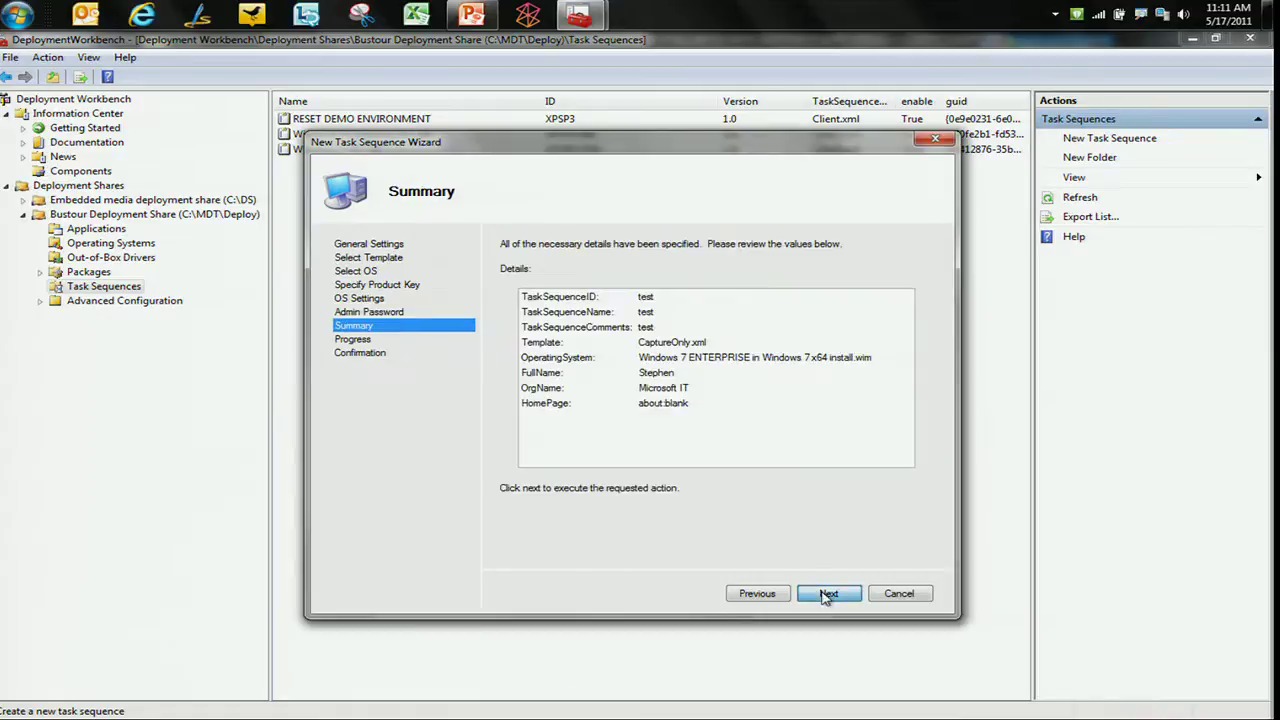
left_click(826, 596)
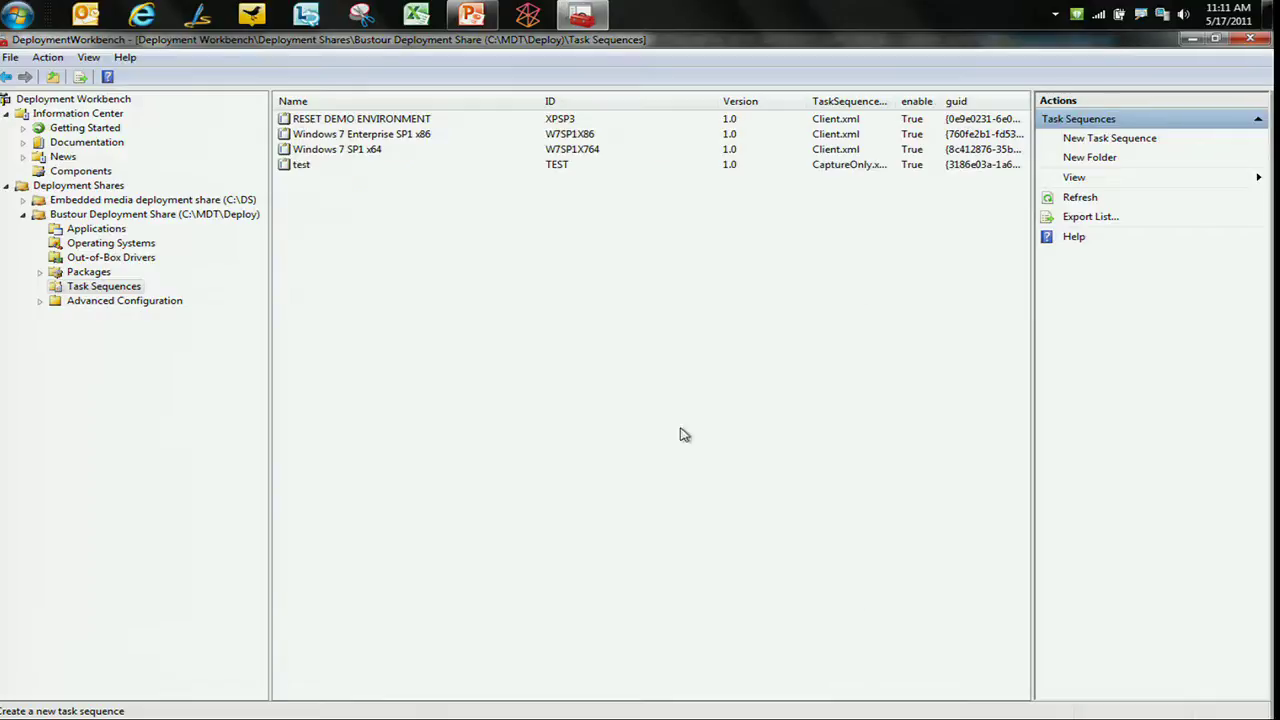
Step: Inspect the test sequence's Set Image Build step, checking its Options and Properties
right_click(296, 167)
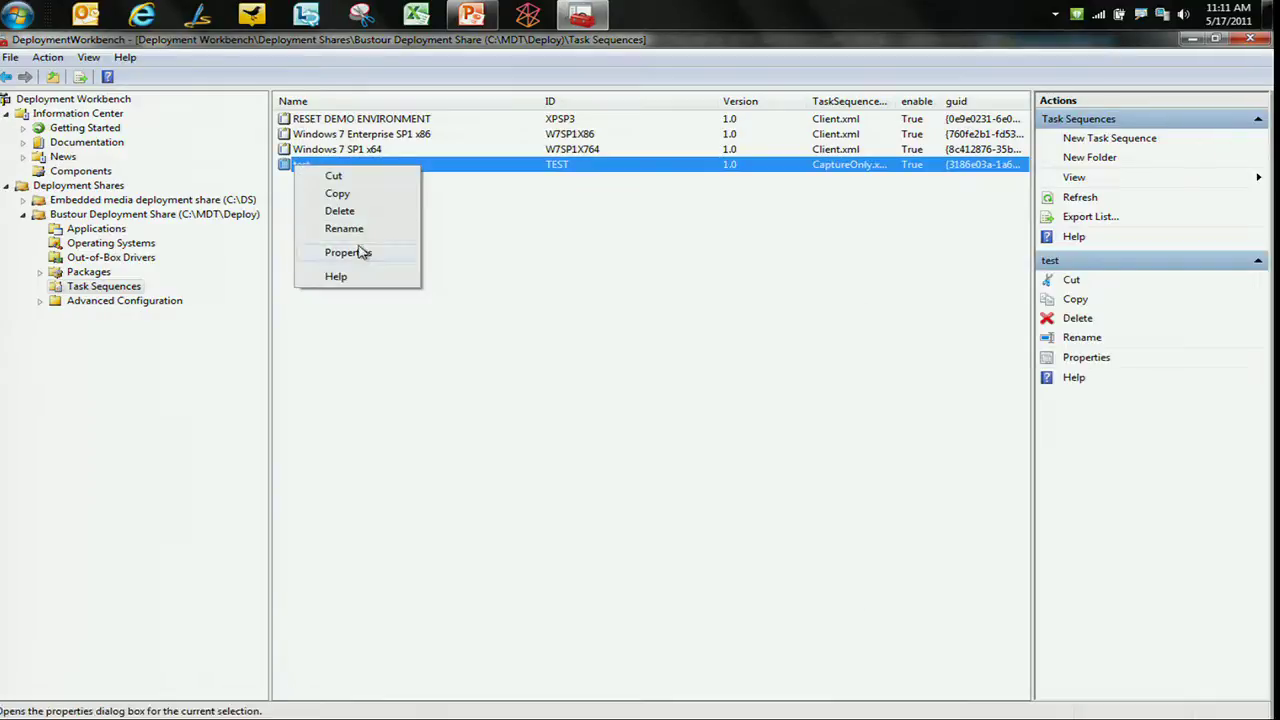
left_click(360, 252)
left_click(402, 134)
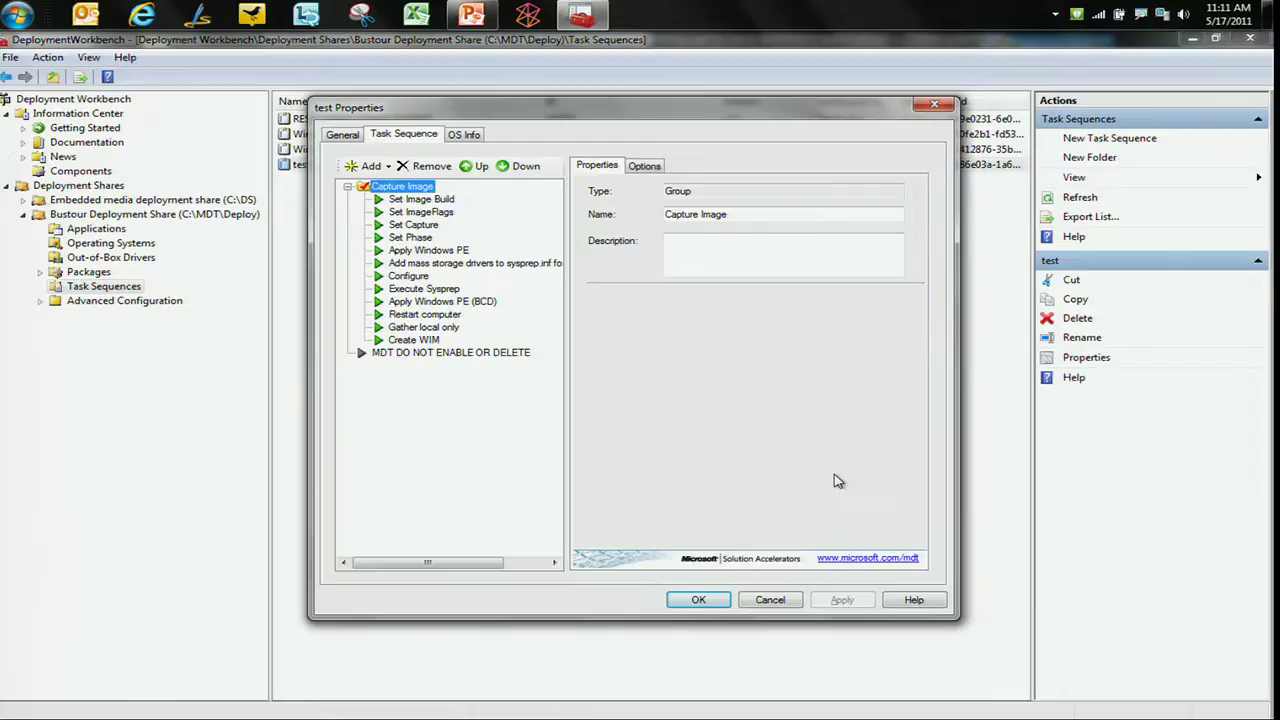
left_click(402, 201)
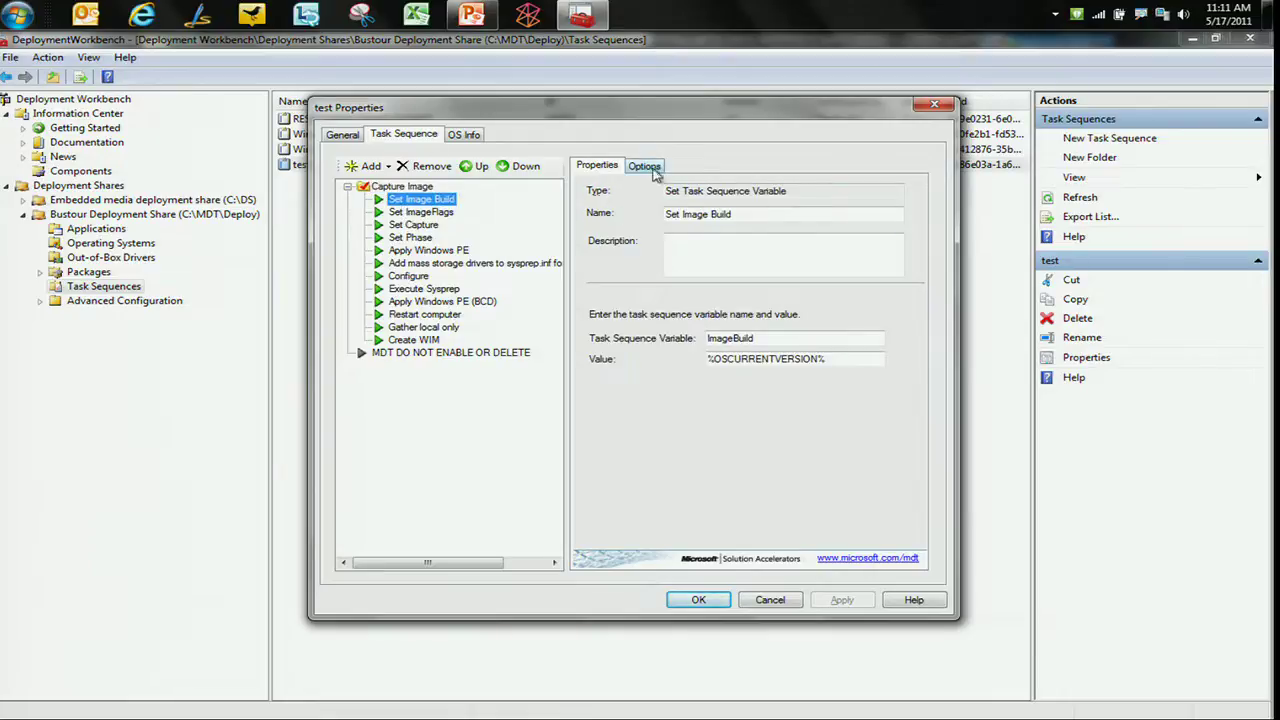
left_click(652, 168)
left_click(598, 167)
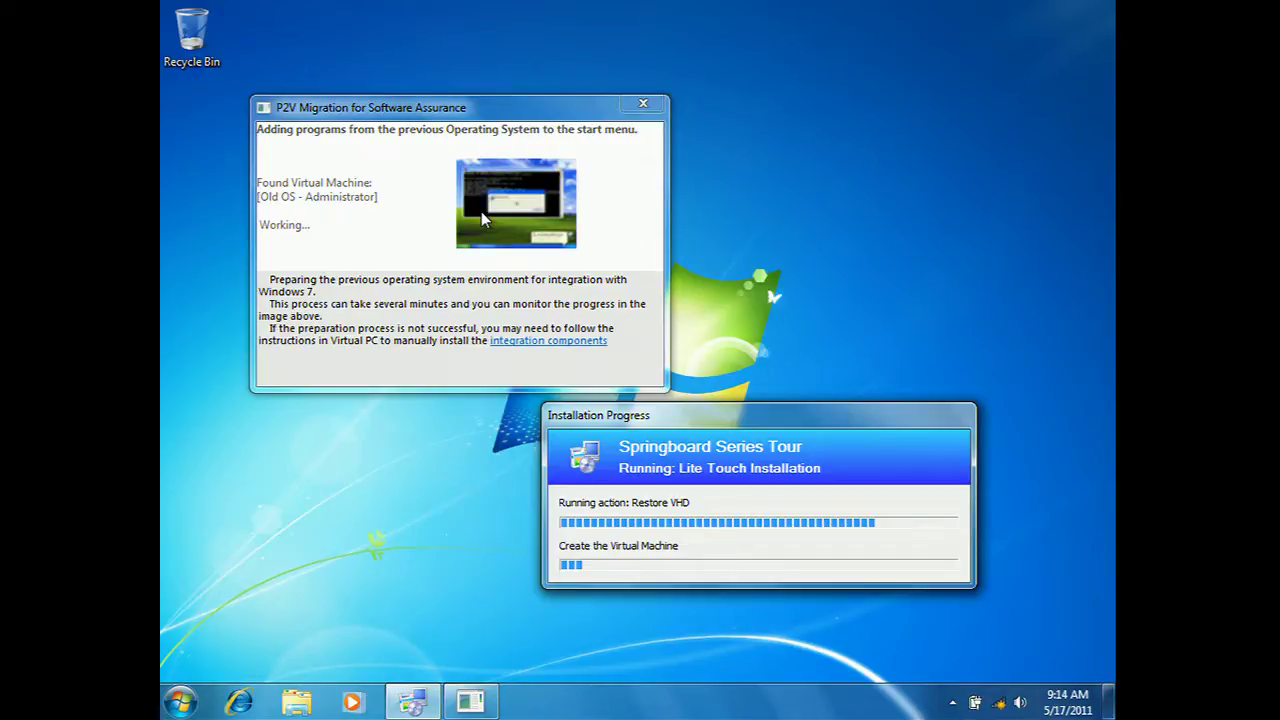
left_click(183, 698)
left_click(240, 620)
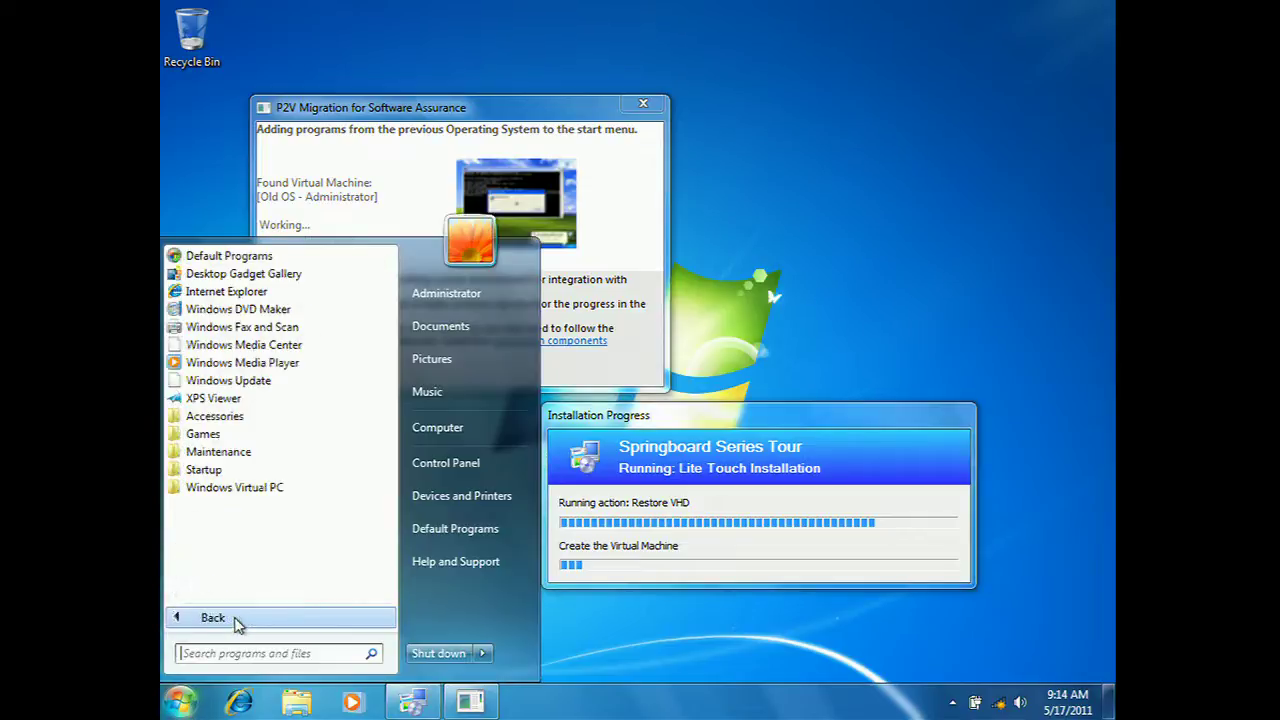
left_click(271, 490)
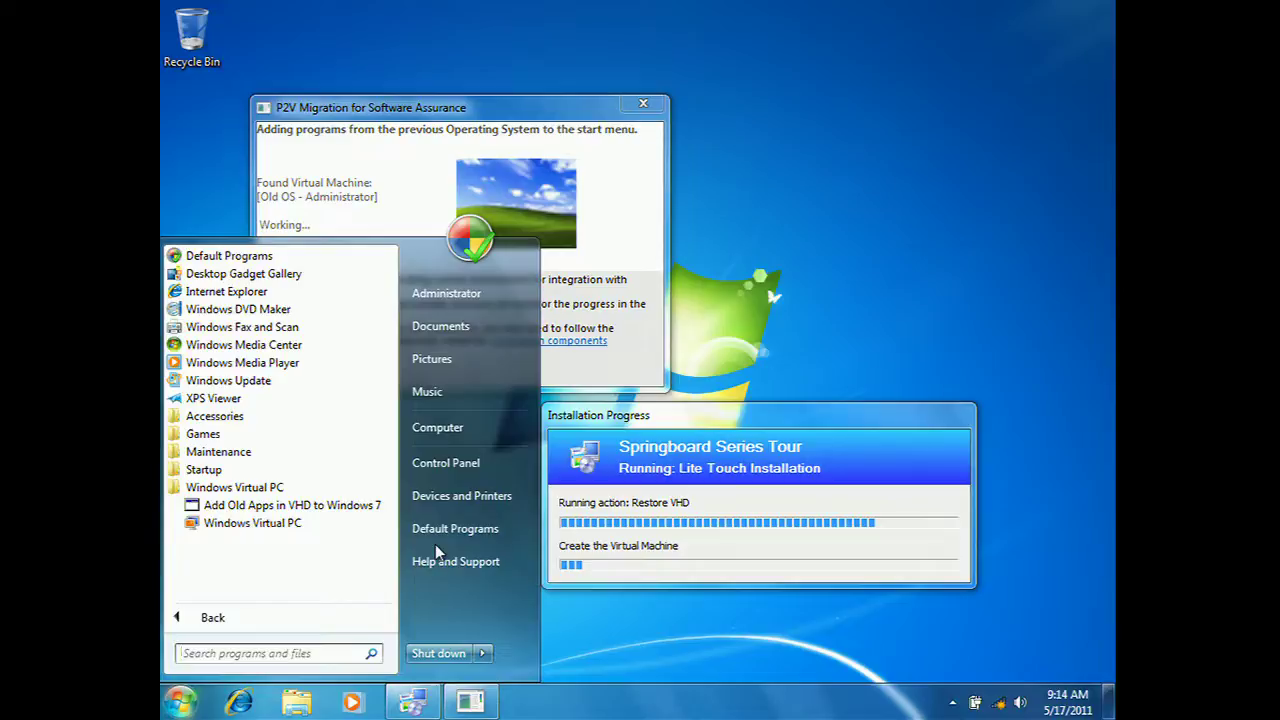
left_click(730, 232)
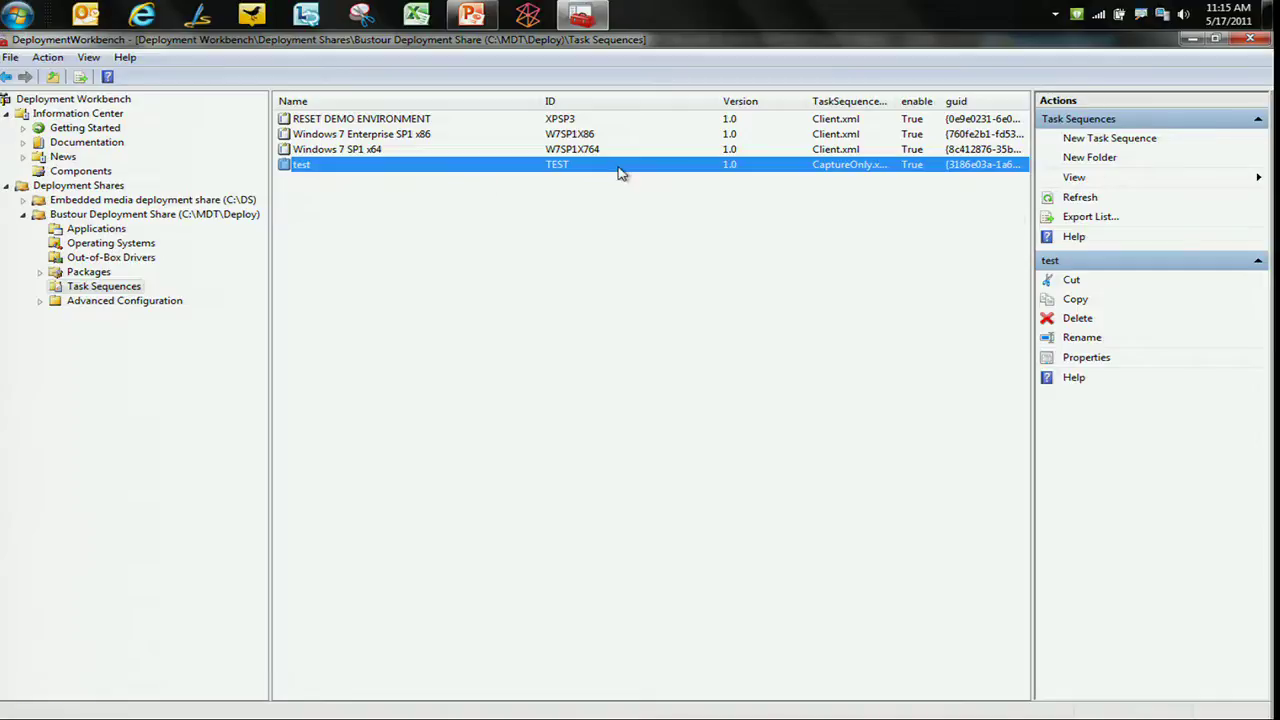
Step: Delete the test task sequence
key("Delete")
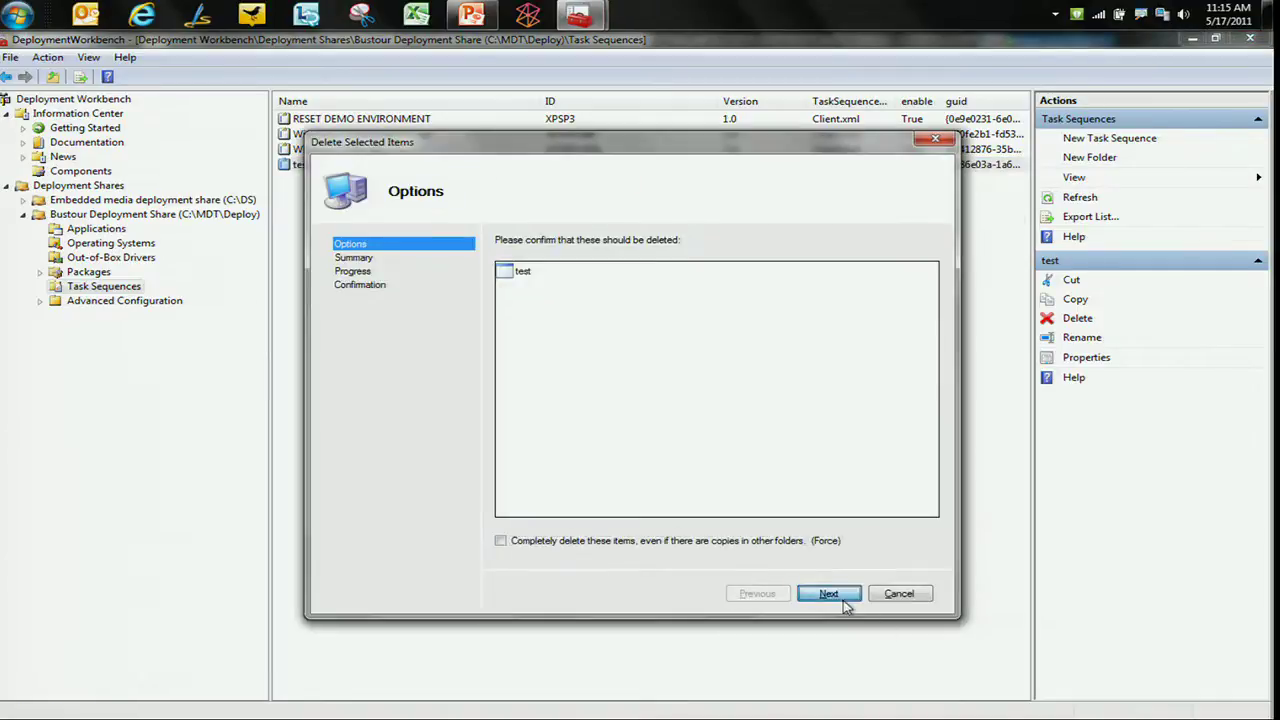
left_click(829, 593)
left_click(829, 593)
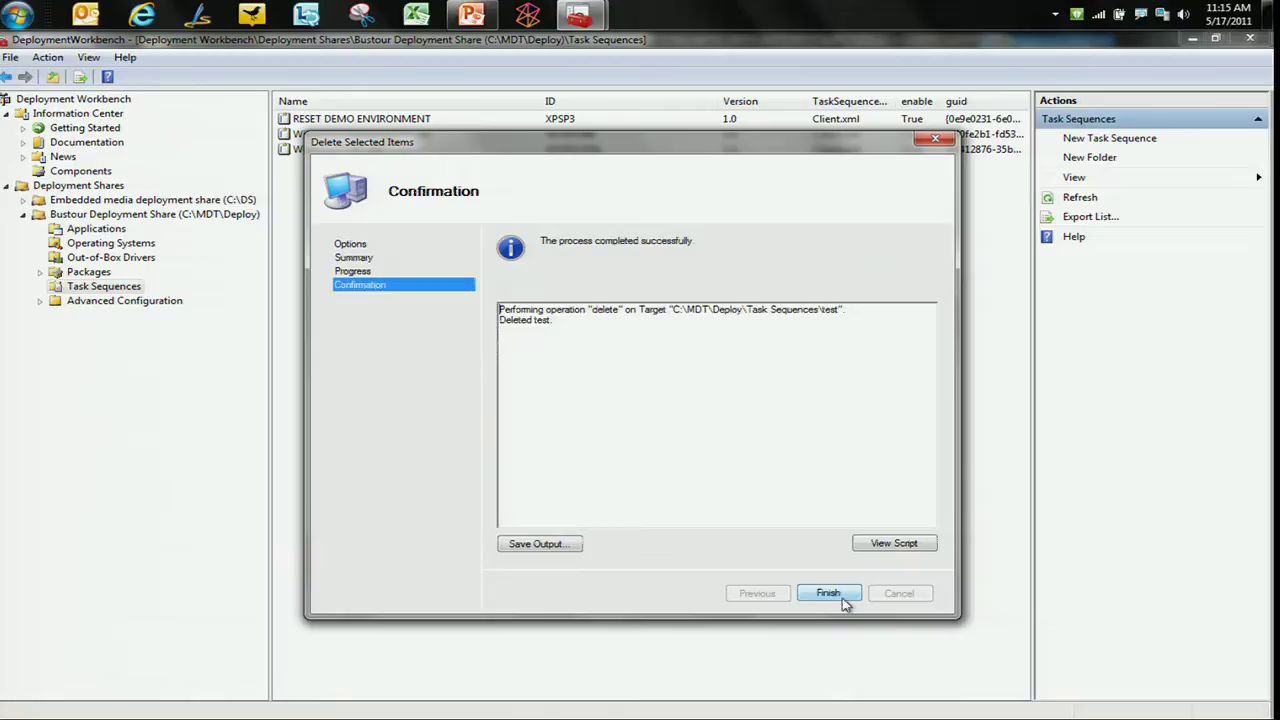
left_click(840, 596)
Step: Open the Bustour Deployment Share properties on the Windows PE x86 Settings tab
left_click(107, 216)
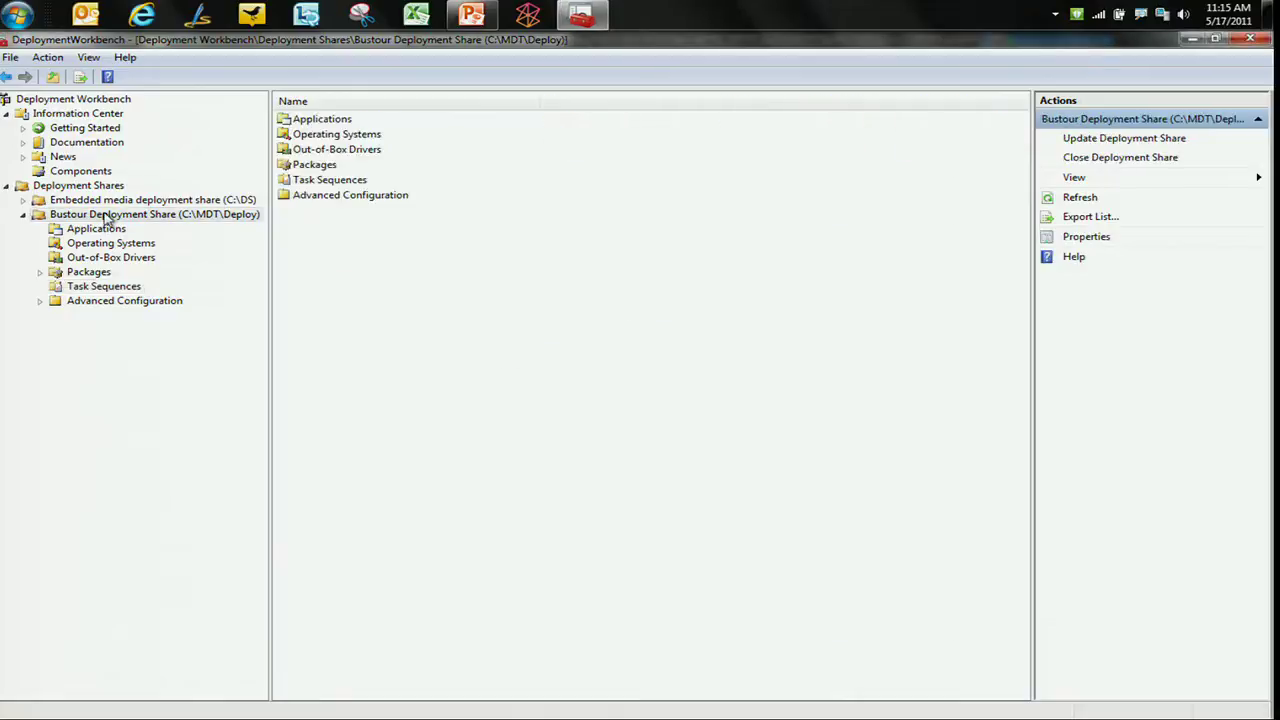
right_click(107, 216)
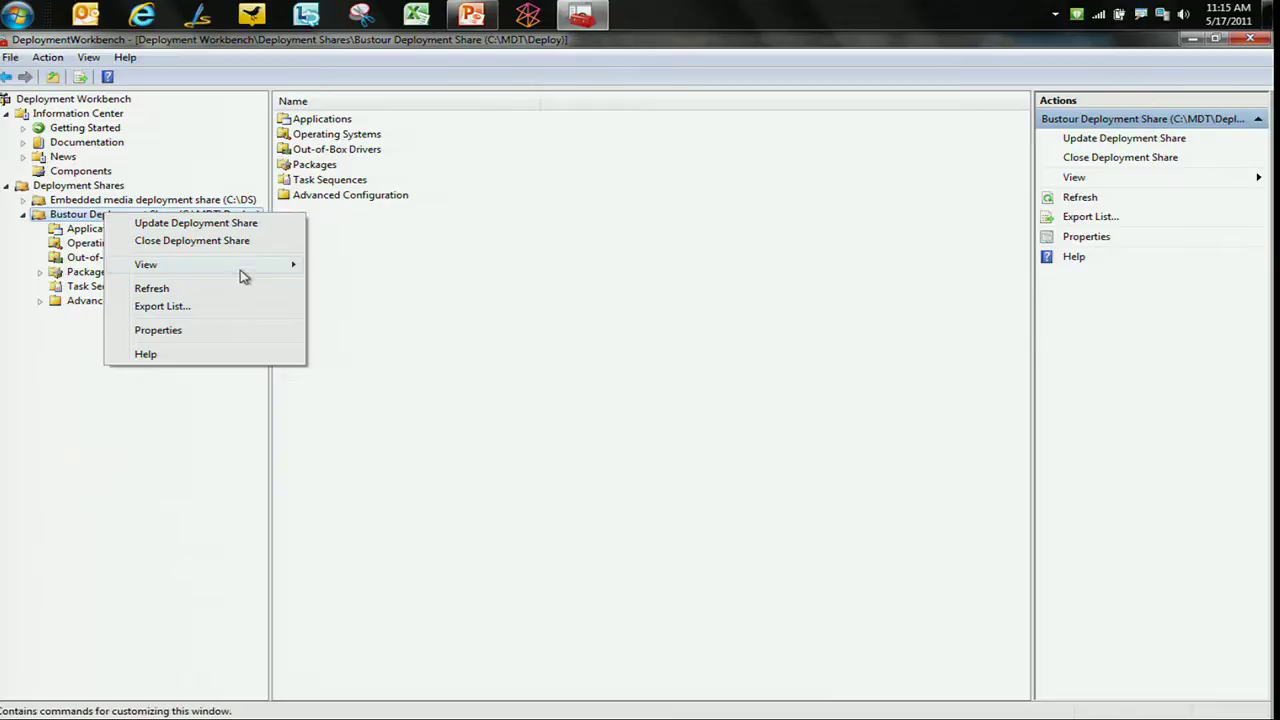
left_click(220, 333)
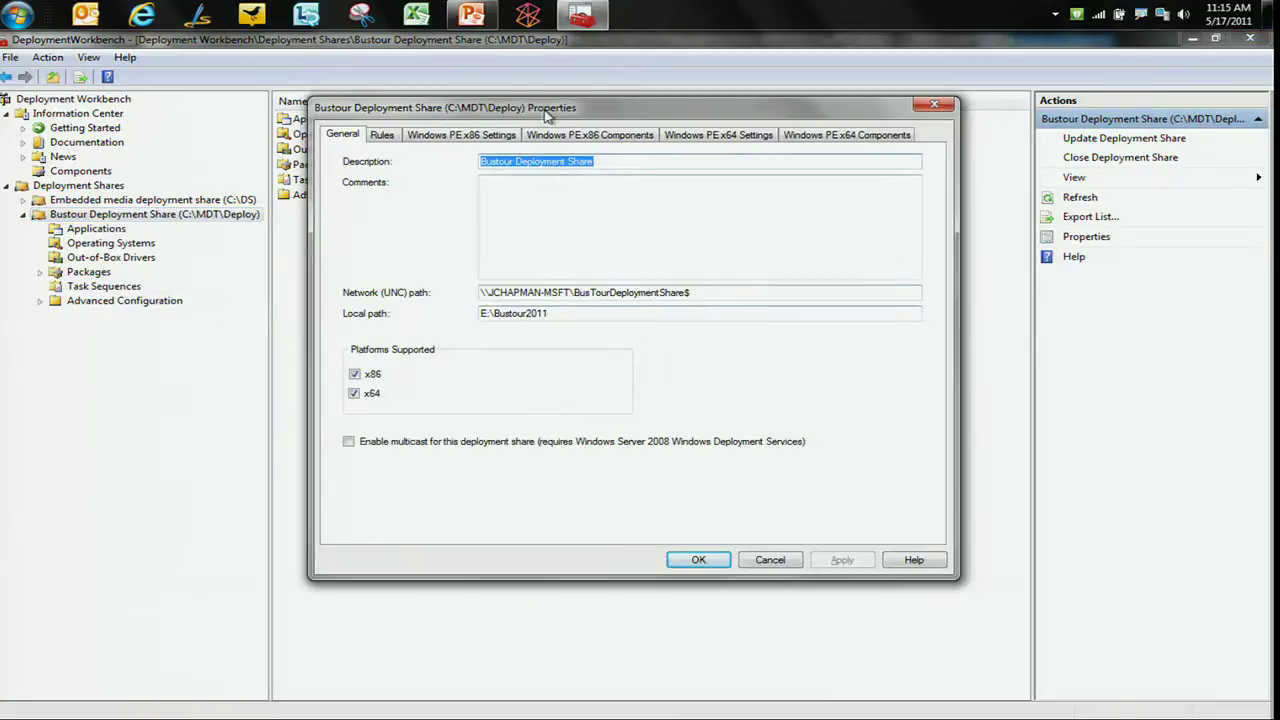
left_click(383, 136)
left_click(462, 136)
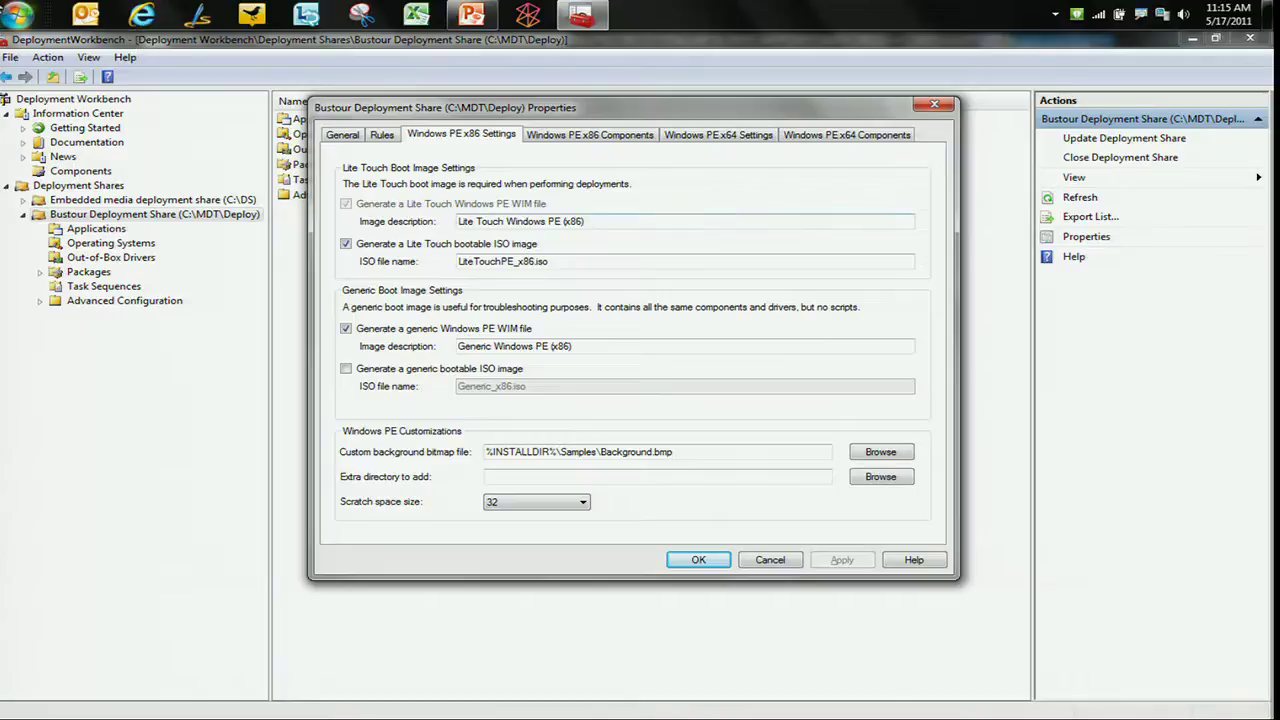
left_click(18, 14)
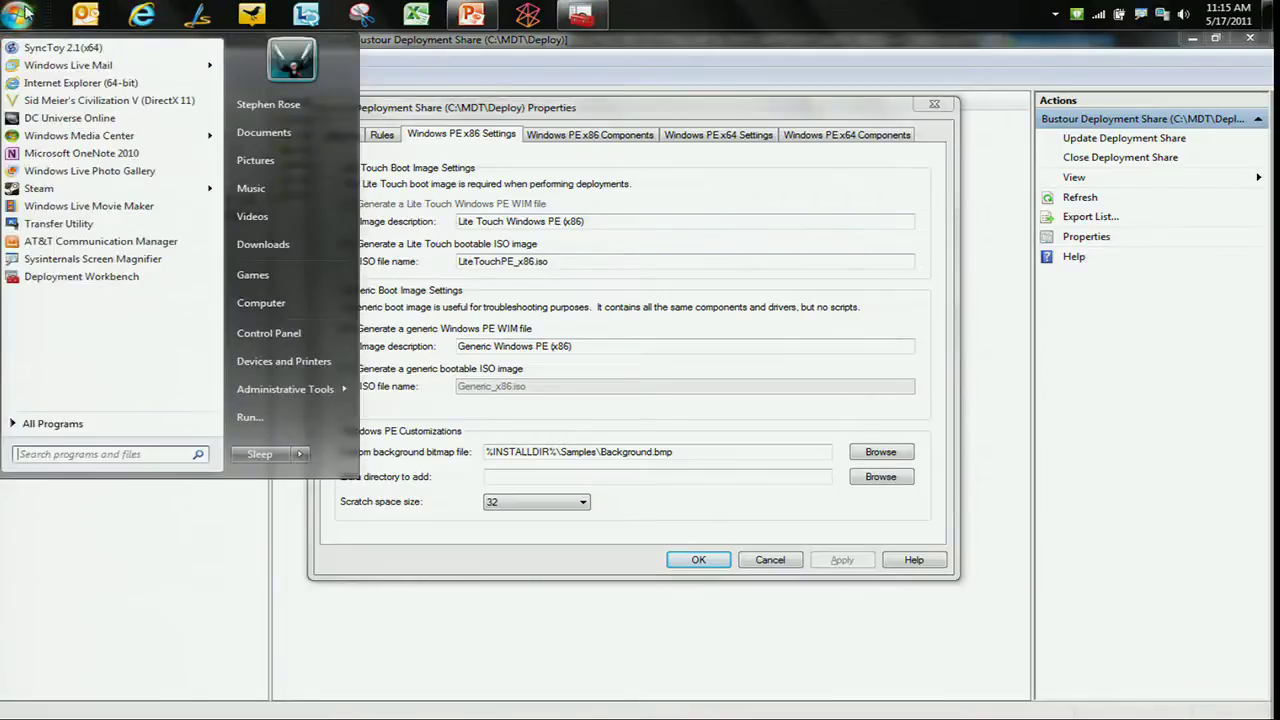
left_click(261, 302)
left_click(315, 290)
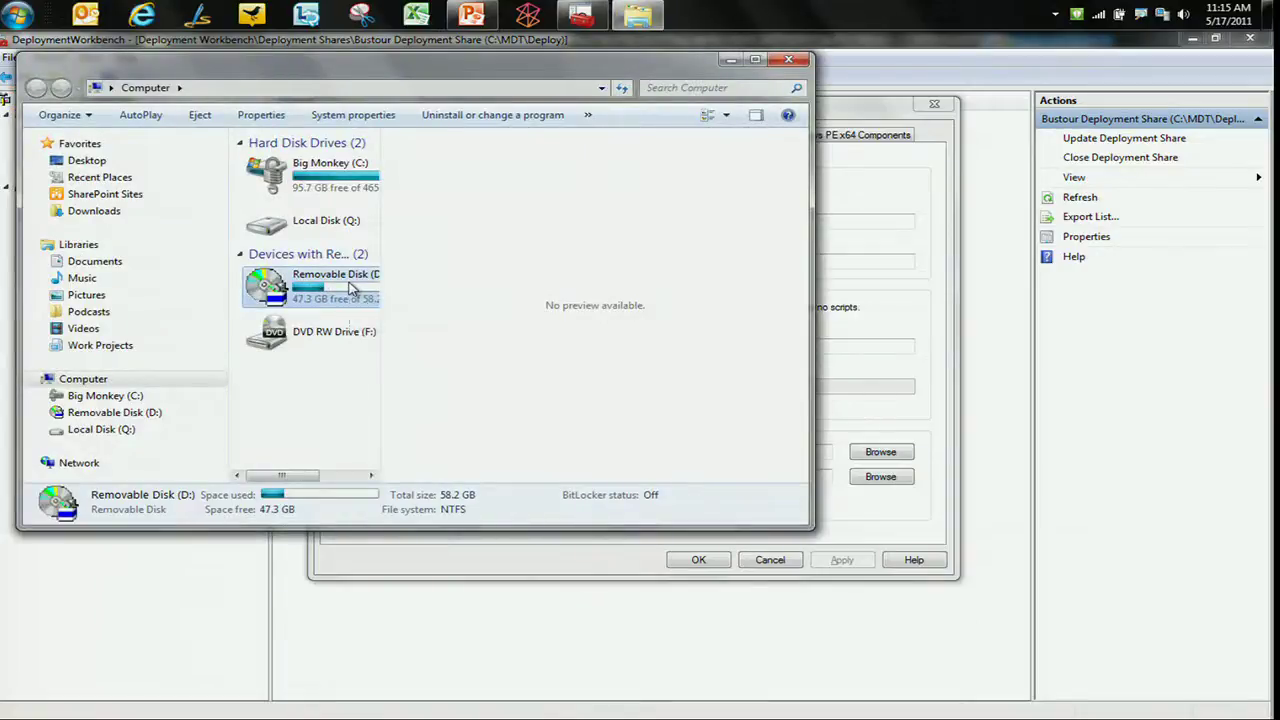
double_click(352, 291)
double_click(275, 162)
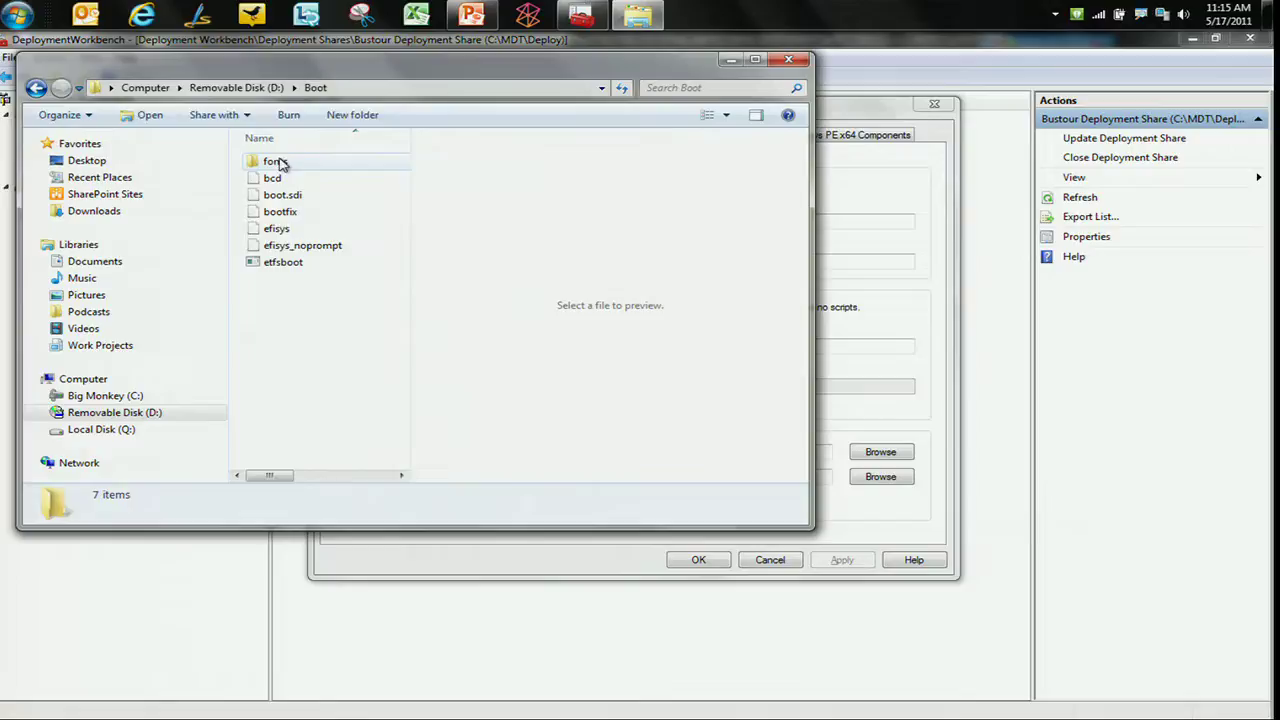
left_click(35, 87)
left_click_drag(410, 64, 660, 76)
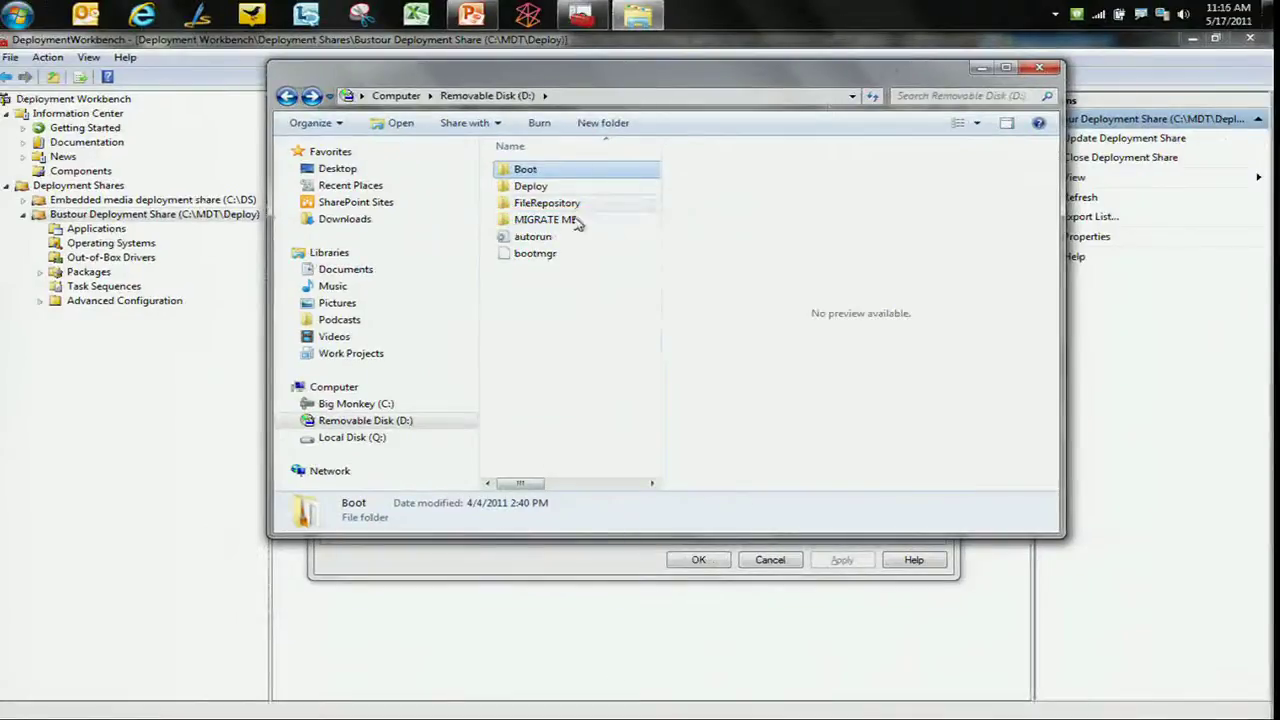
double_click(556, 219)
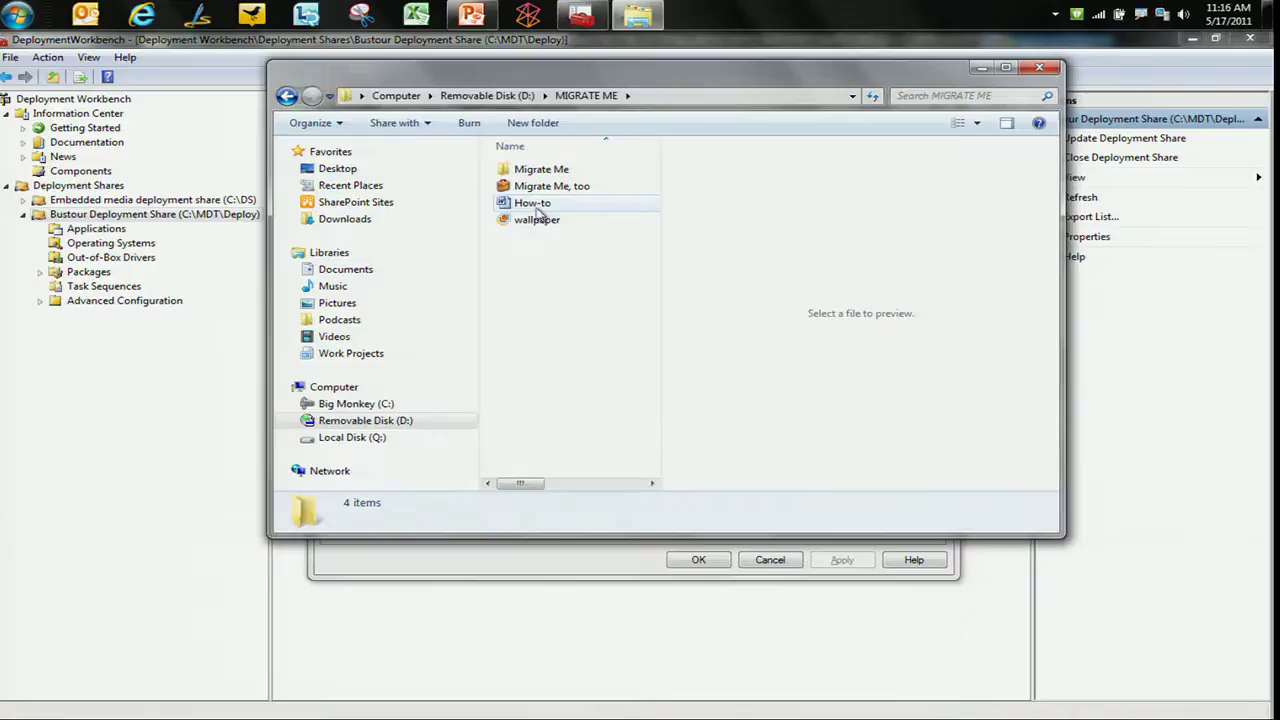
left_click(486, 95)
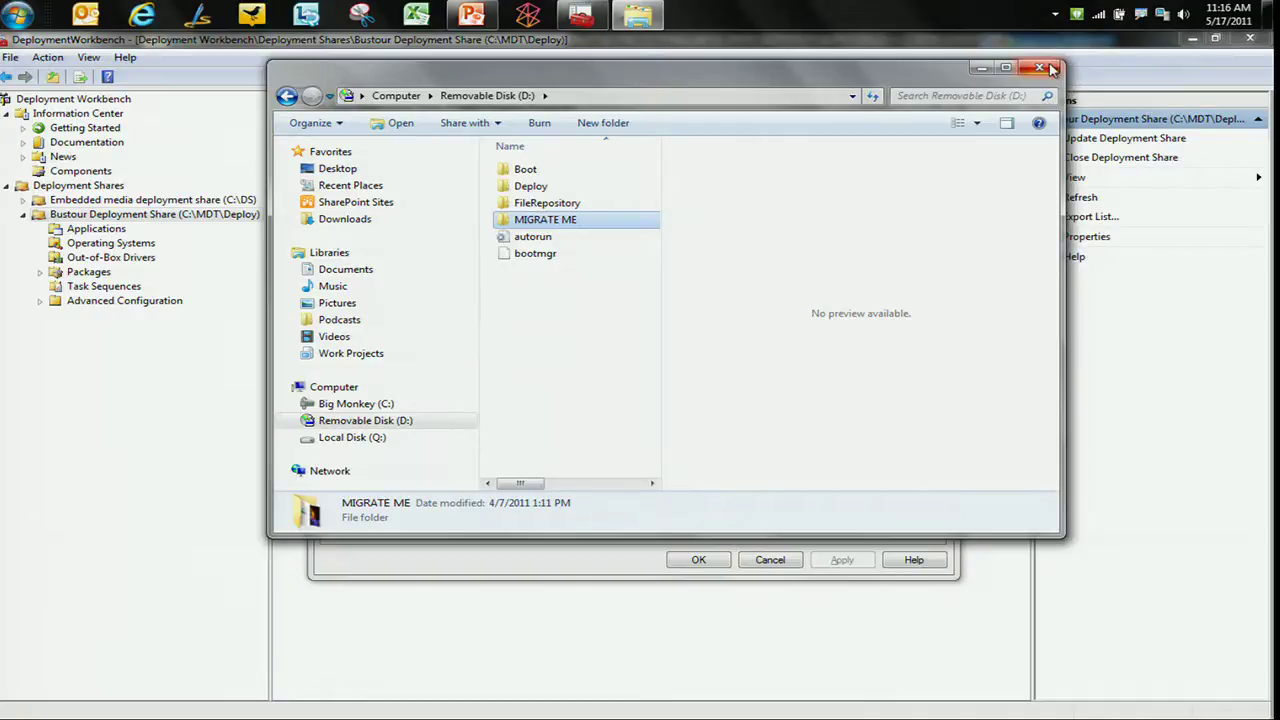
left_click(1043, 68)
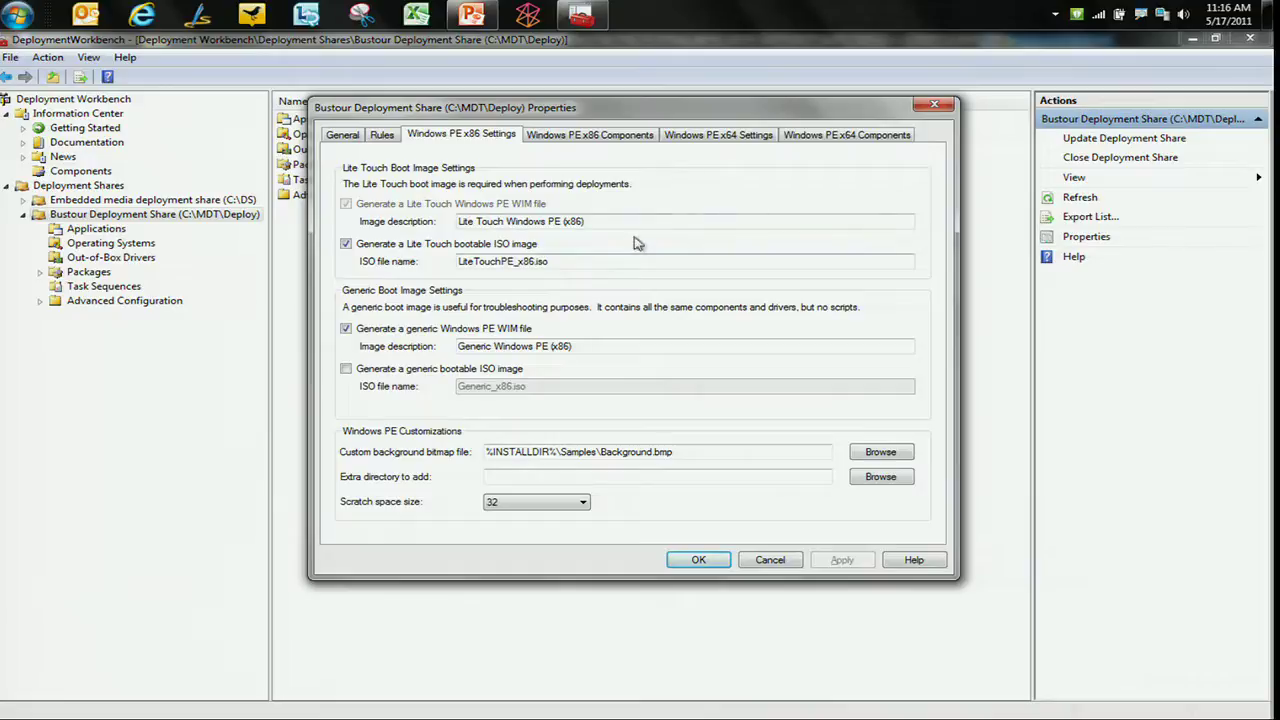
Step: Close the Bustour Deployment Share Properties, leaving the LiteTouchPE_x86.iso settings unchanged
left_click_drag(606, 218, 401, 220)
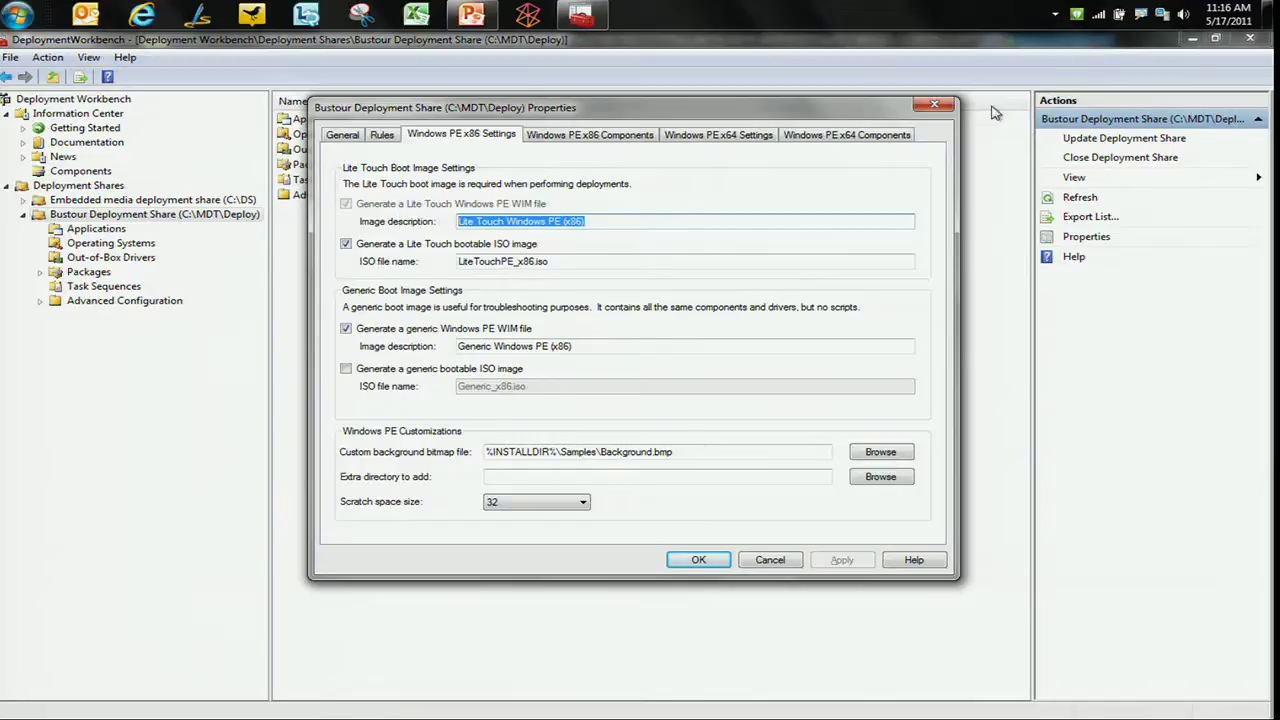
left_click(934, 104)
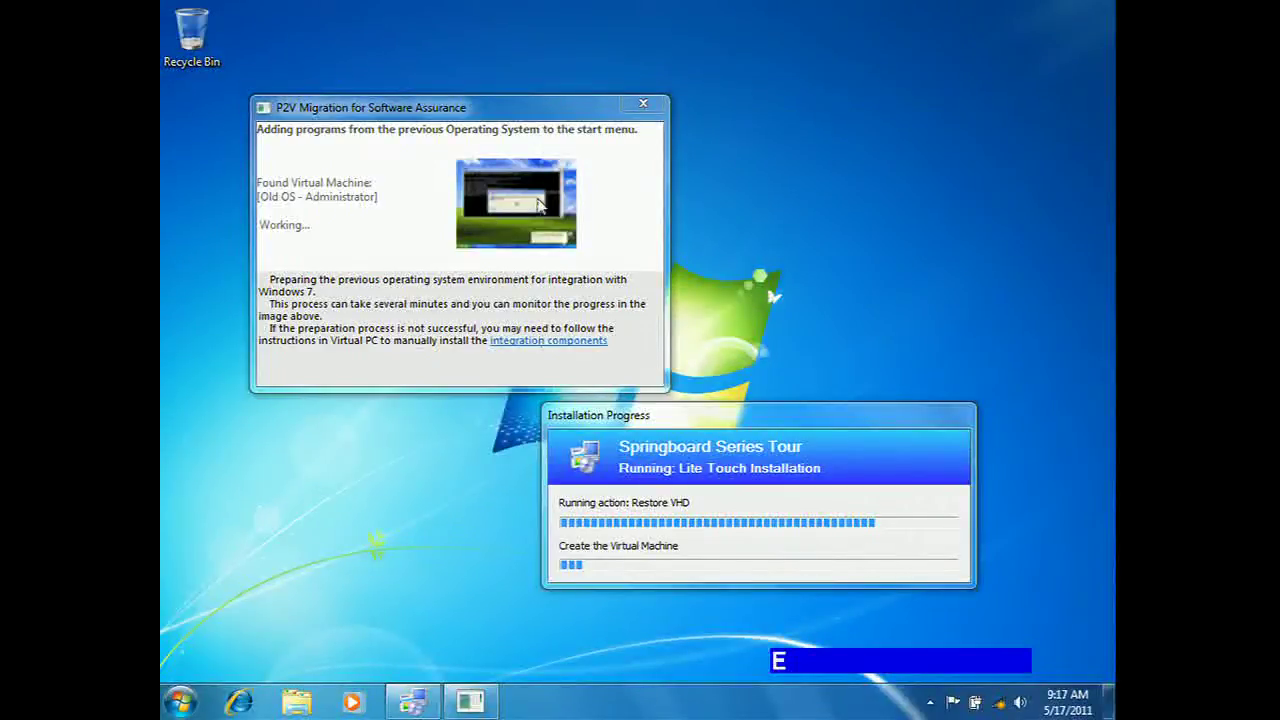
left_click(181, 701)
left_click(290, 617)
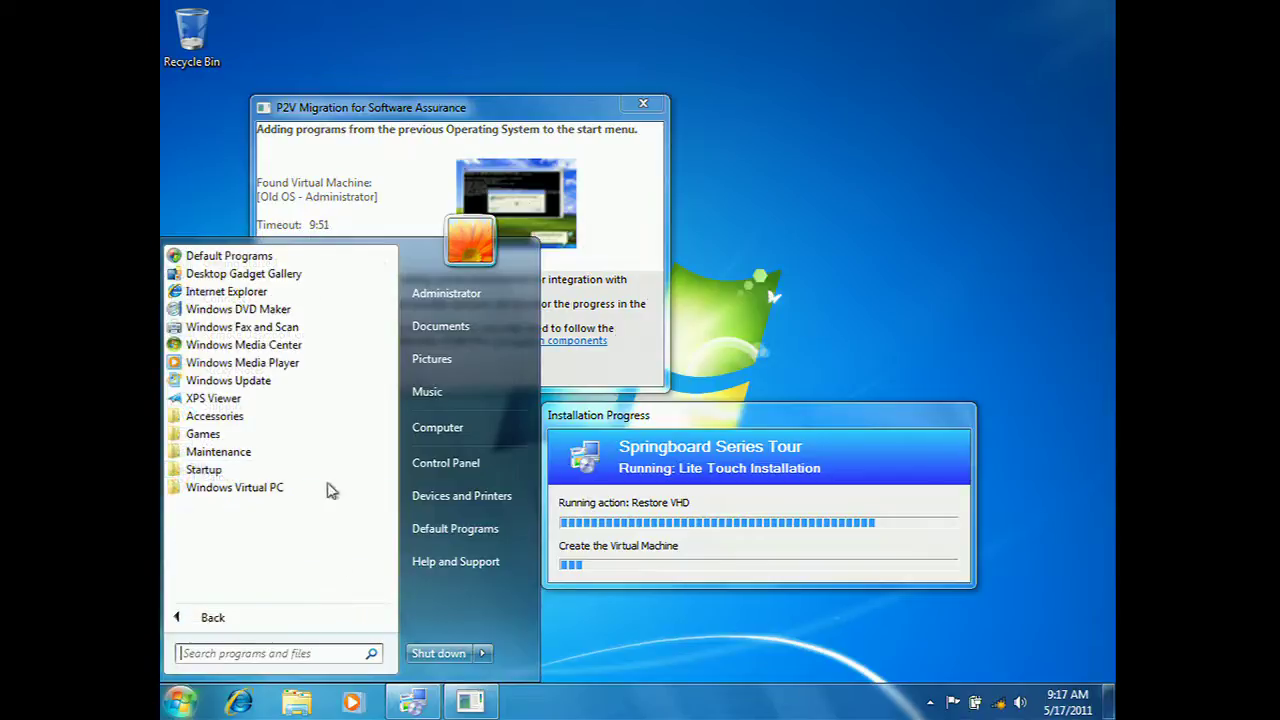
left_click(330, 487)
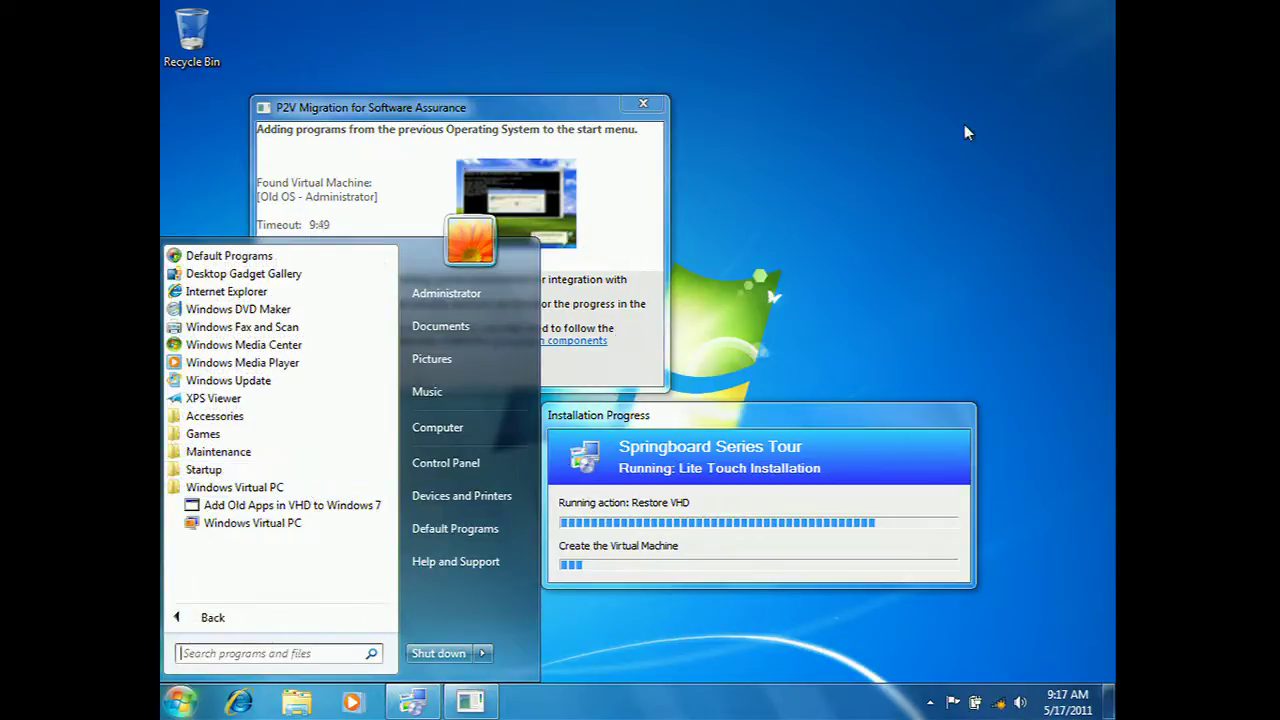
left_click(964, 124)
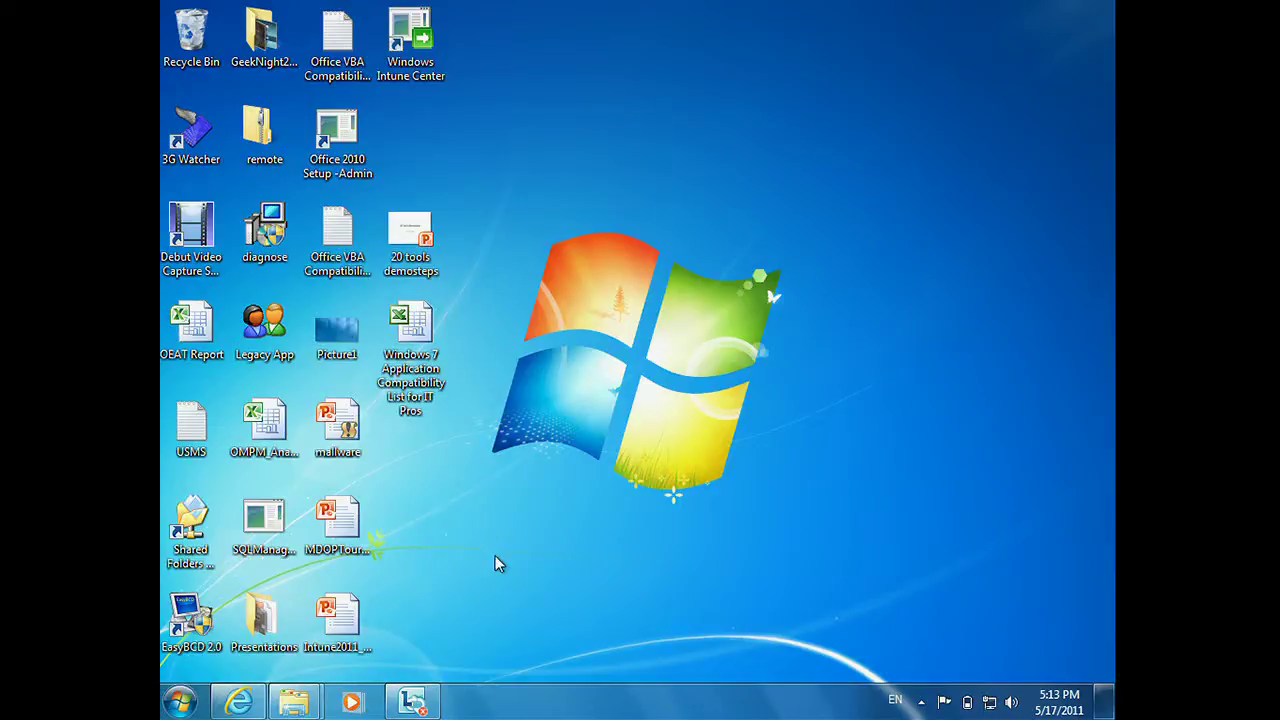
Step: Launch MED-V Workspace Packager from All Programs > Microsoft Enterprise Desktop Virtualization
left_click(180, 702)
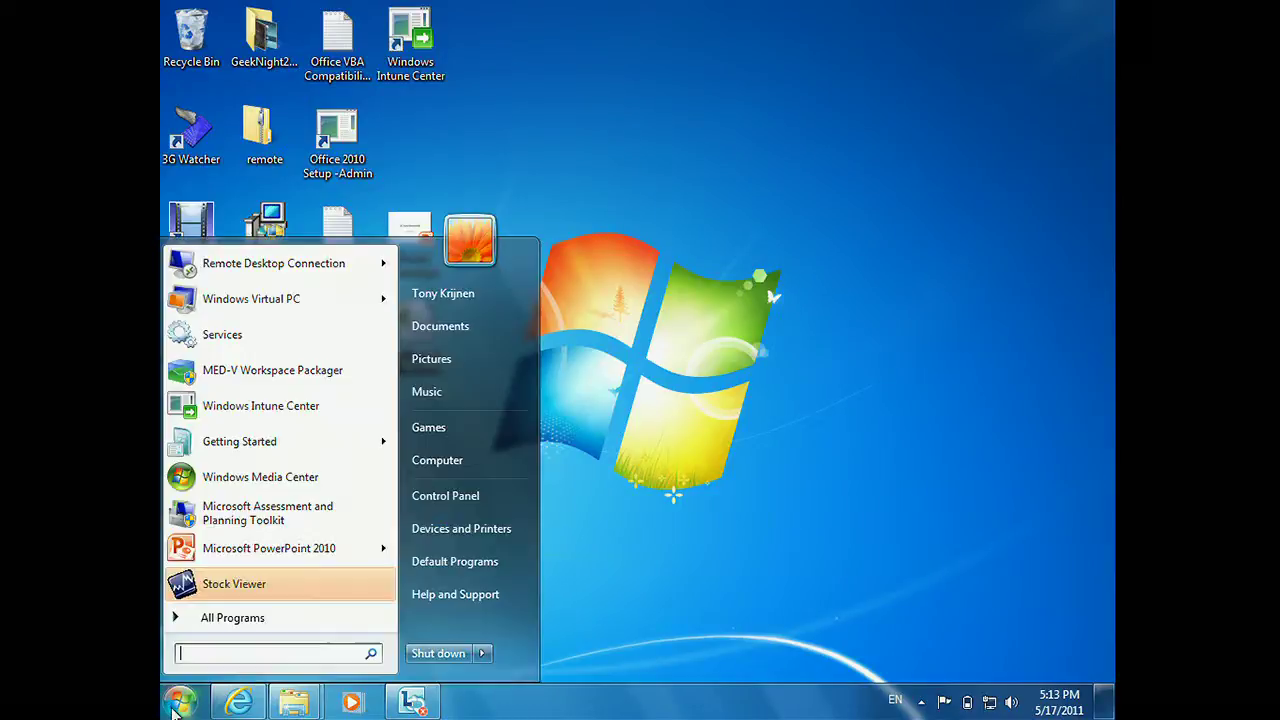
left_click(227, 619)
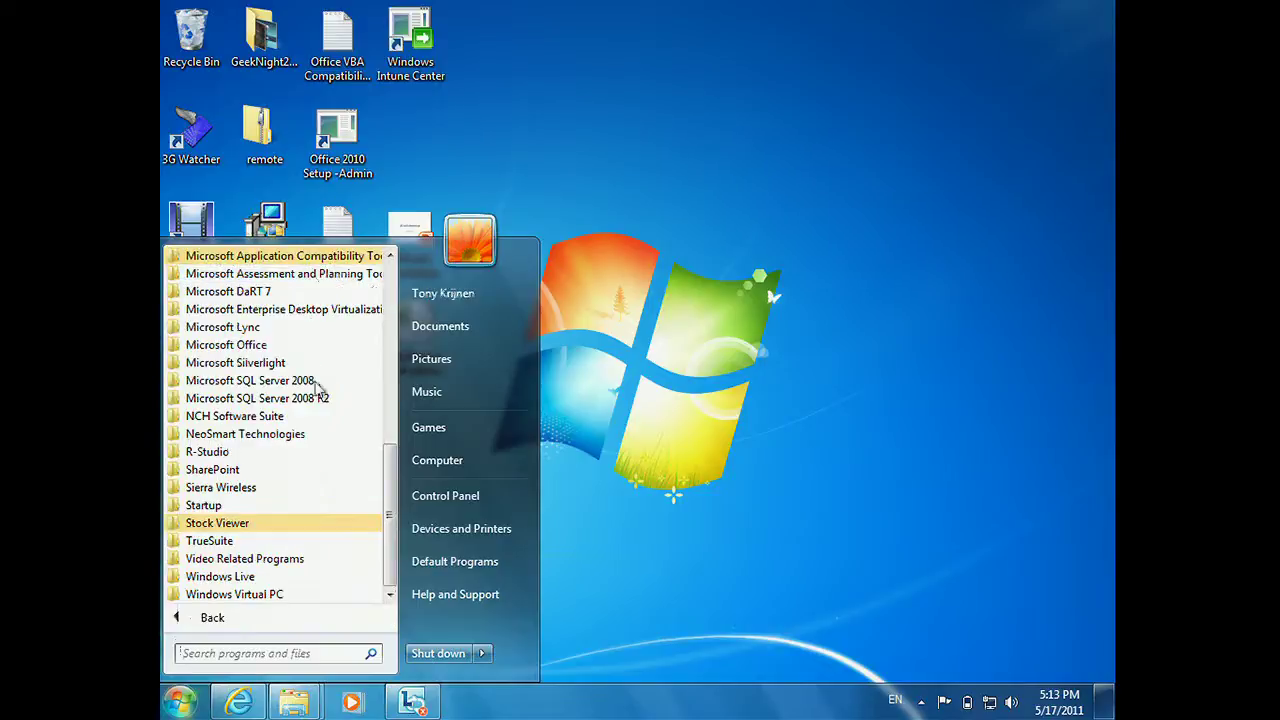
left_click(342, 312)
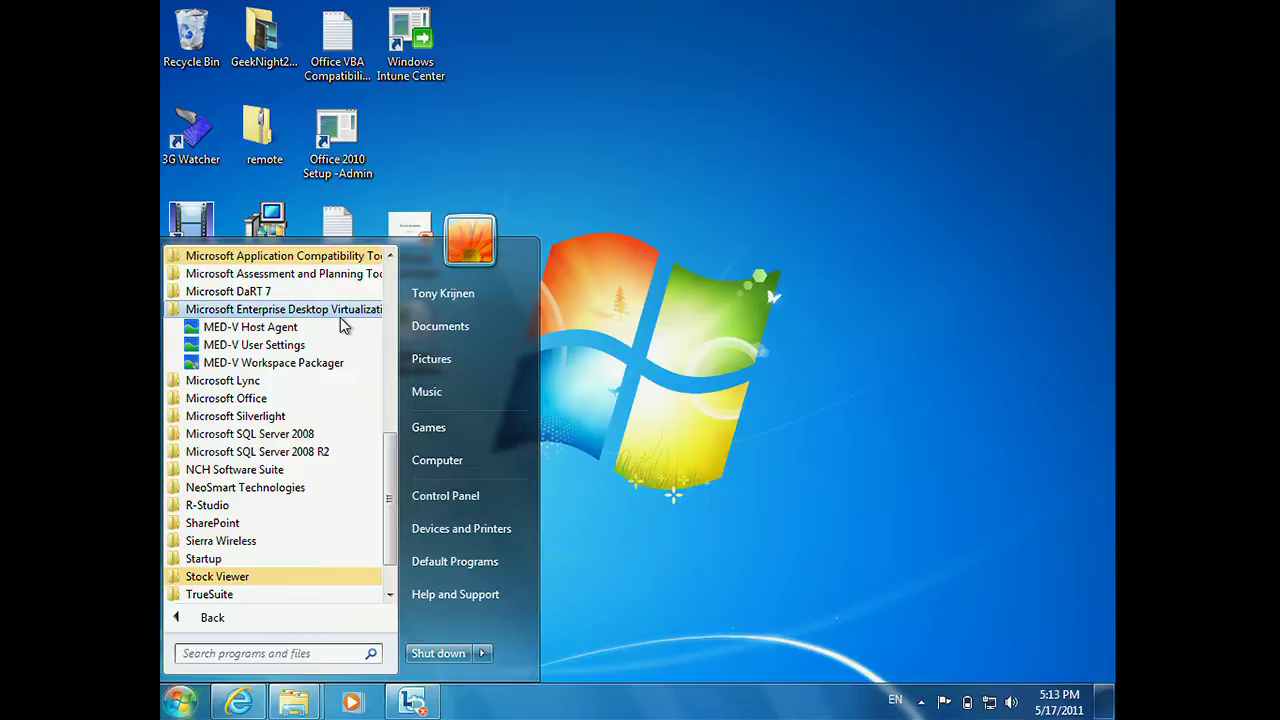
left_click(328, 364)
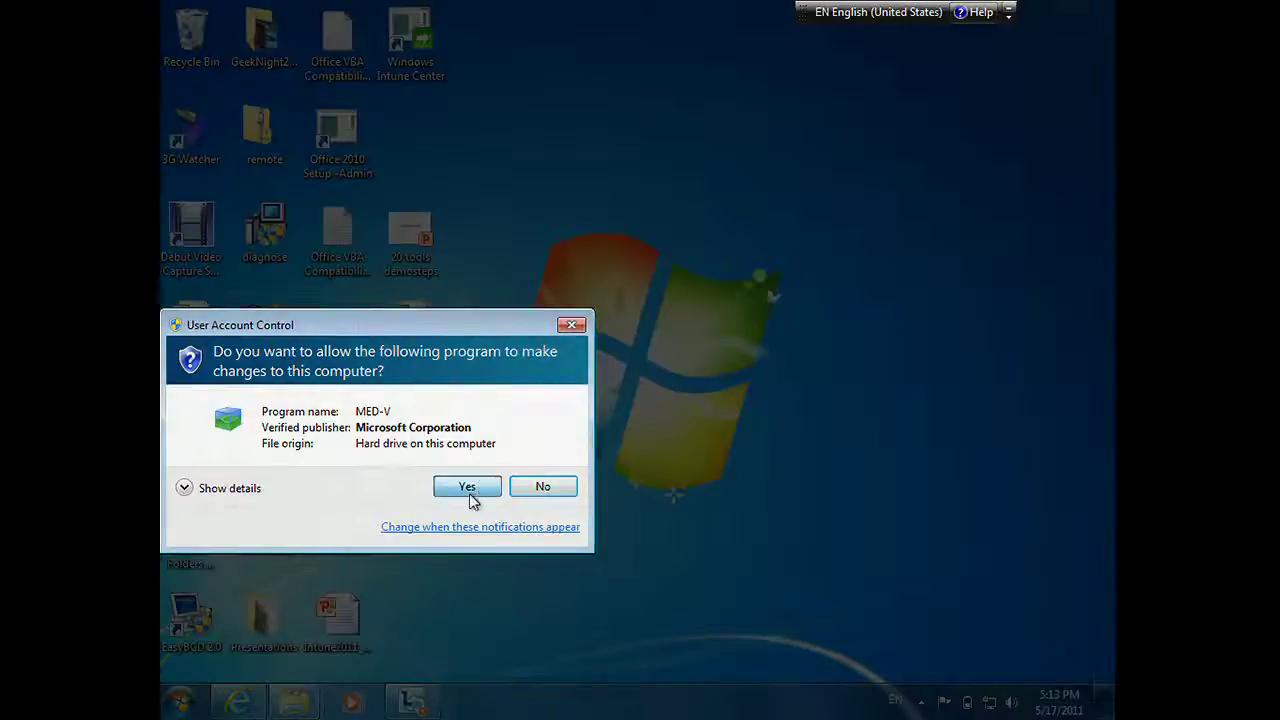
Step: Approve the UAC prompt, maximize the packager, and start the Create MED-V Workspace Package wizard
left_click(469, 497)
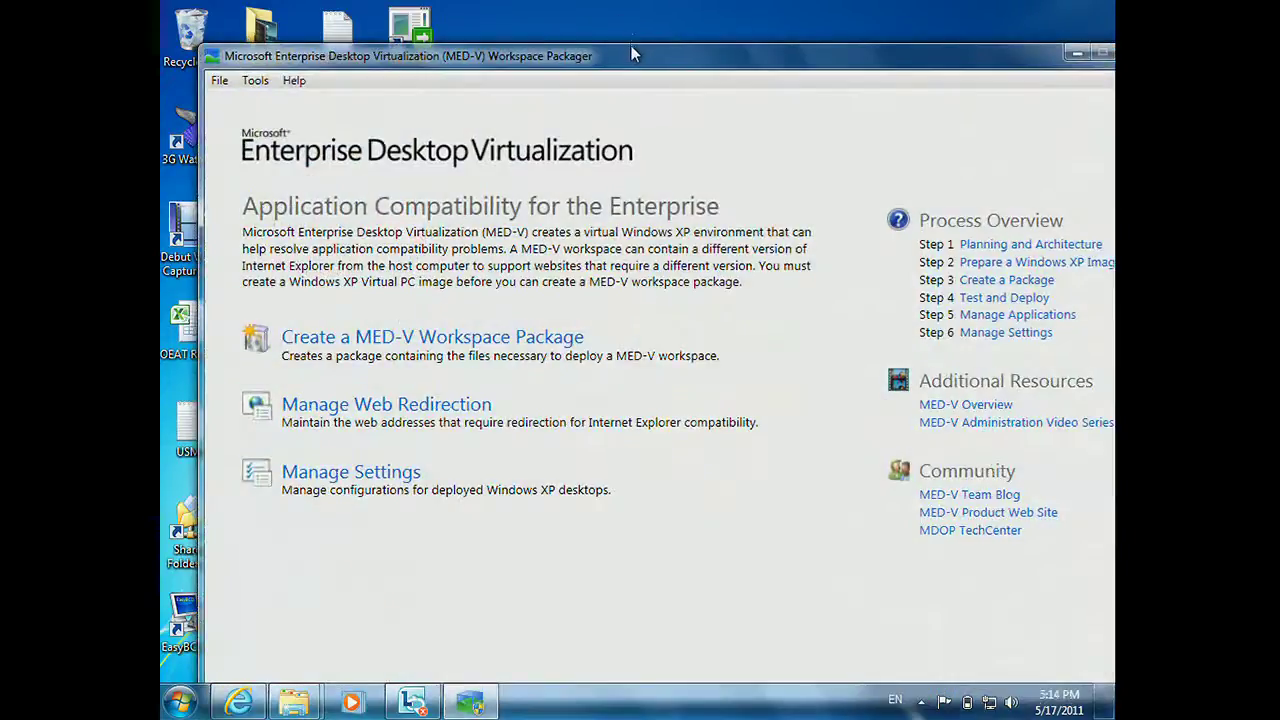
double_click(629, 56)
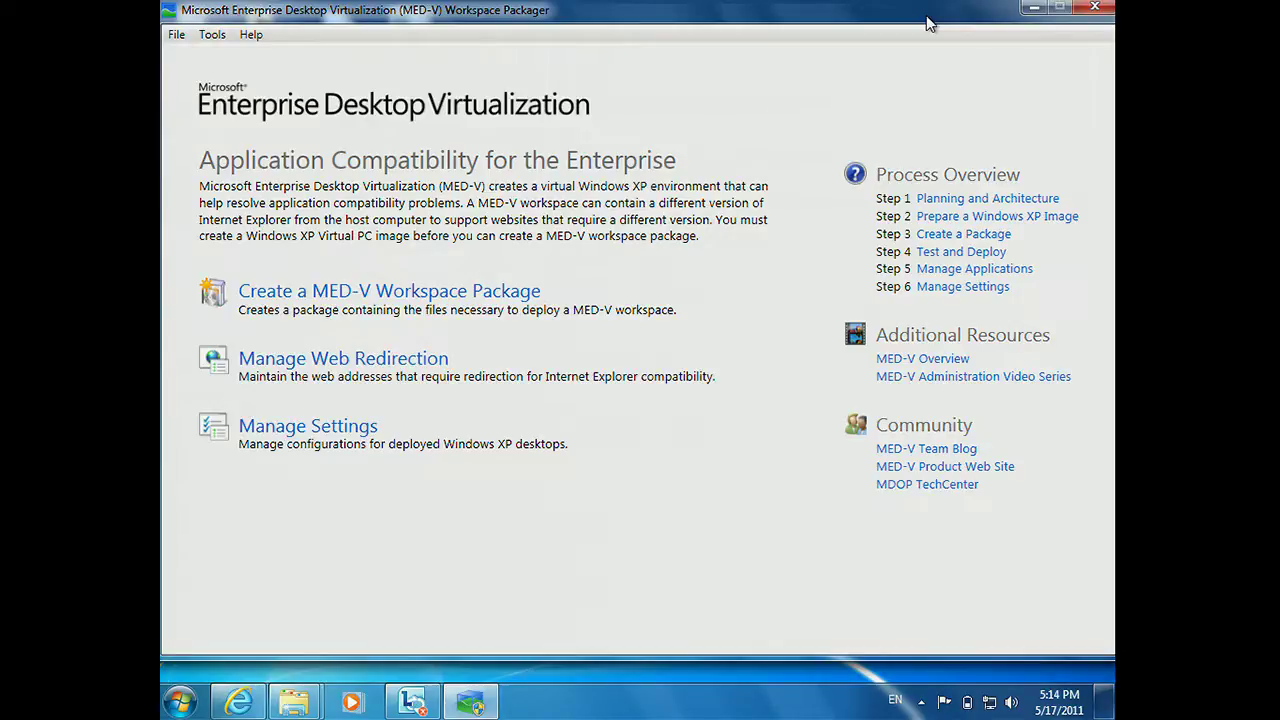
left_click(430, 292)
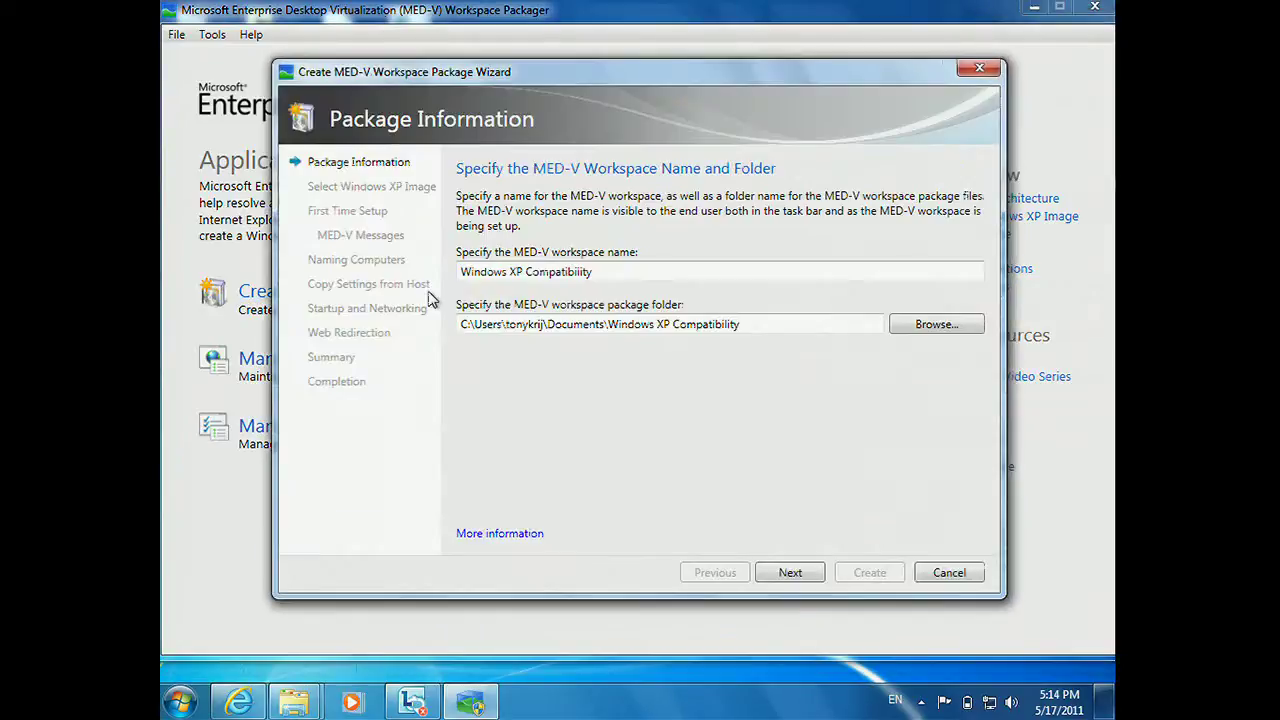
Step: Rename the workspace from 'Windows XP Compatibility' to 'Windows XP Finance'
left_click_drag(527, 272, 745, 274)
type("Fin")
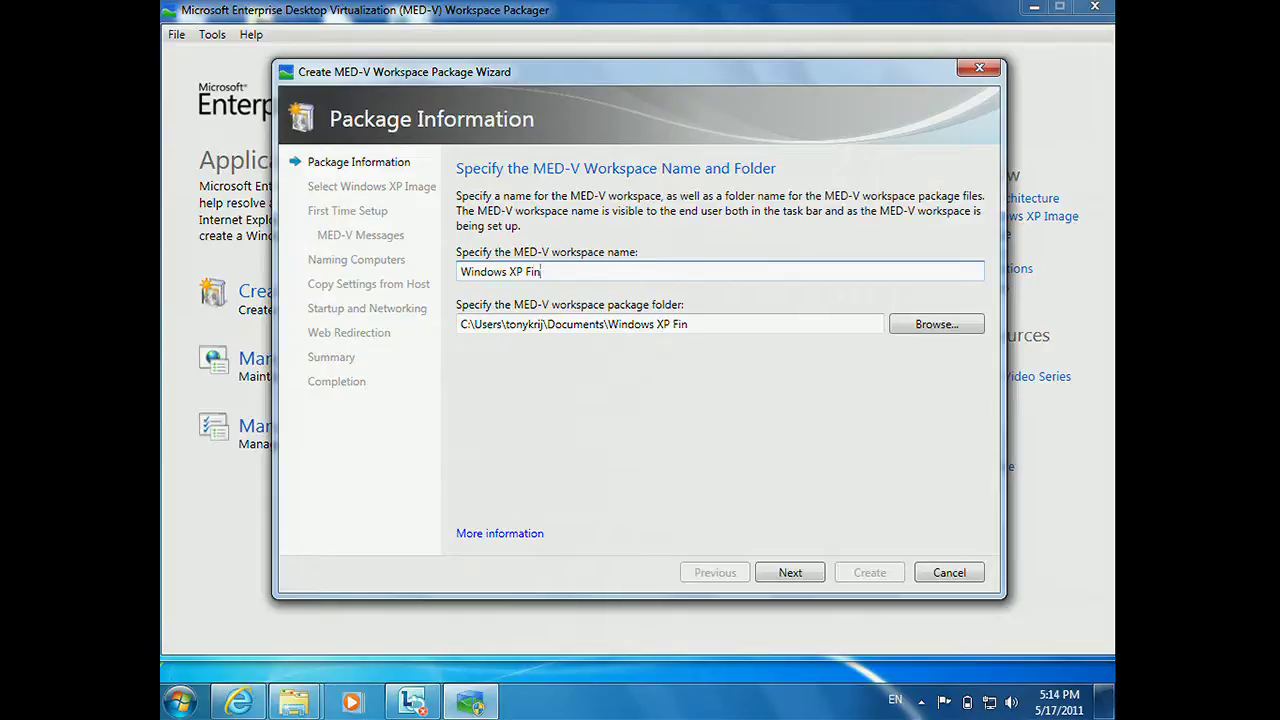
type("ance")
left_click(793, 574)
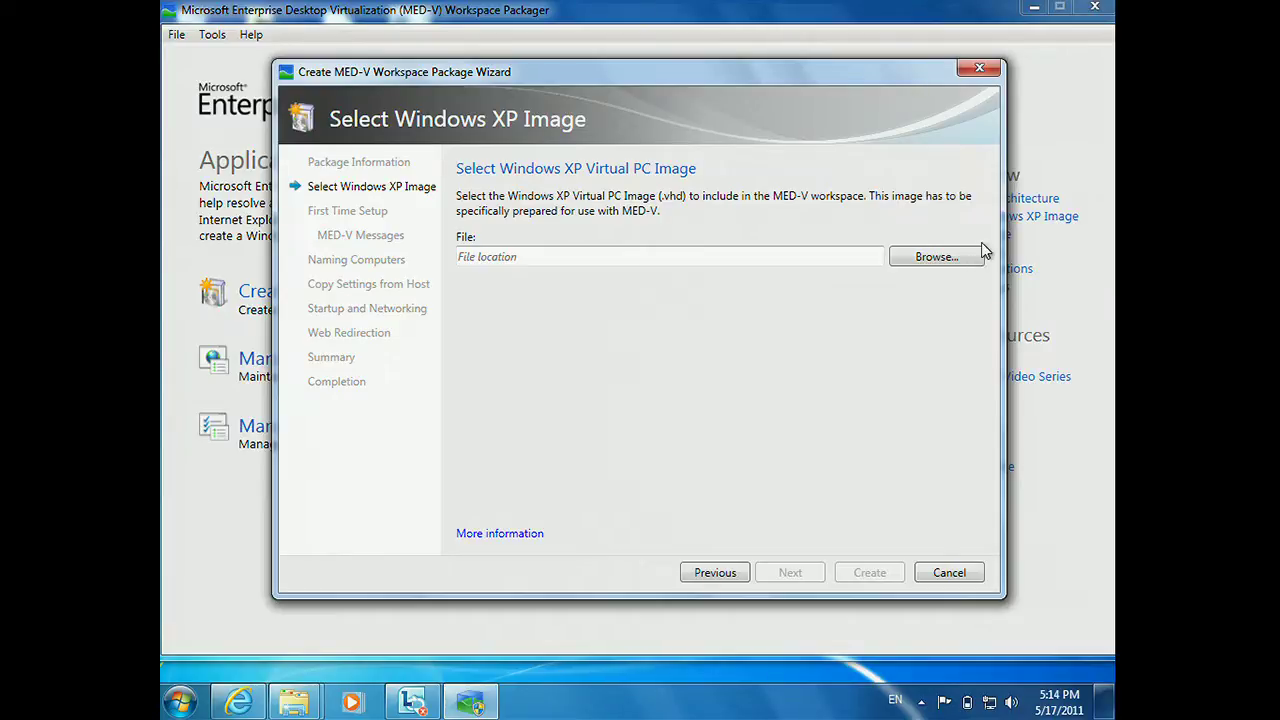
Step: Select C:\VM\XPMODE.vhd as the workspace's Windows XP image
left_click(943, 258)
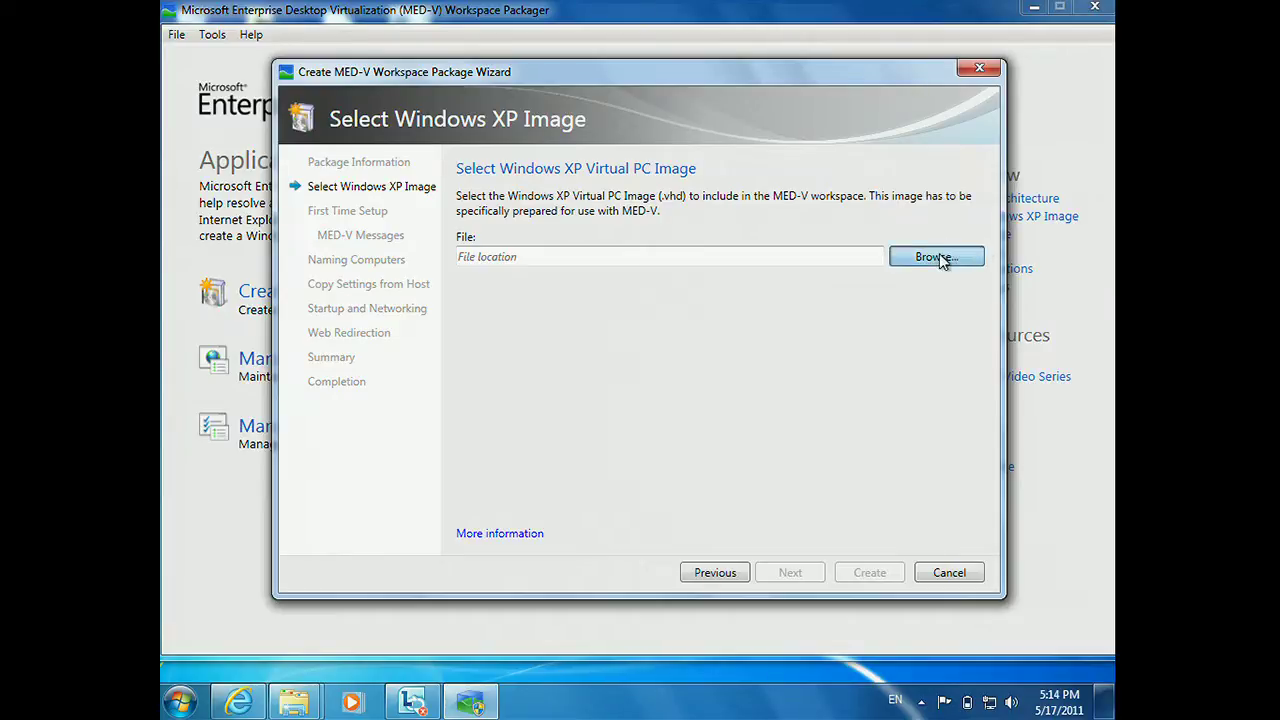
left_click(512, 217)
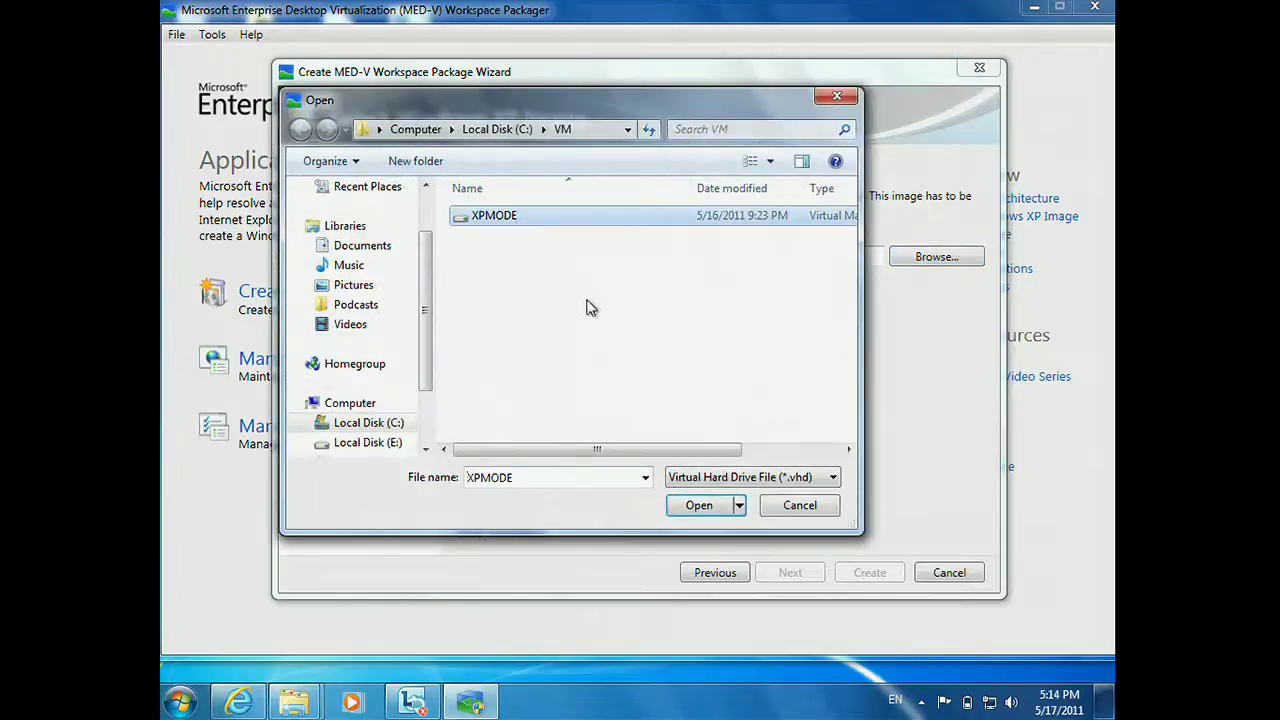
left_click(697, 505)
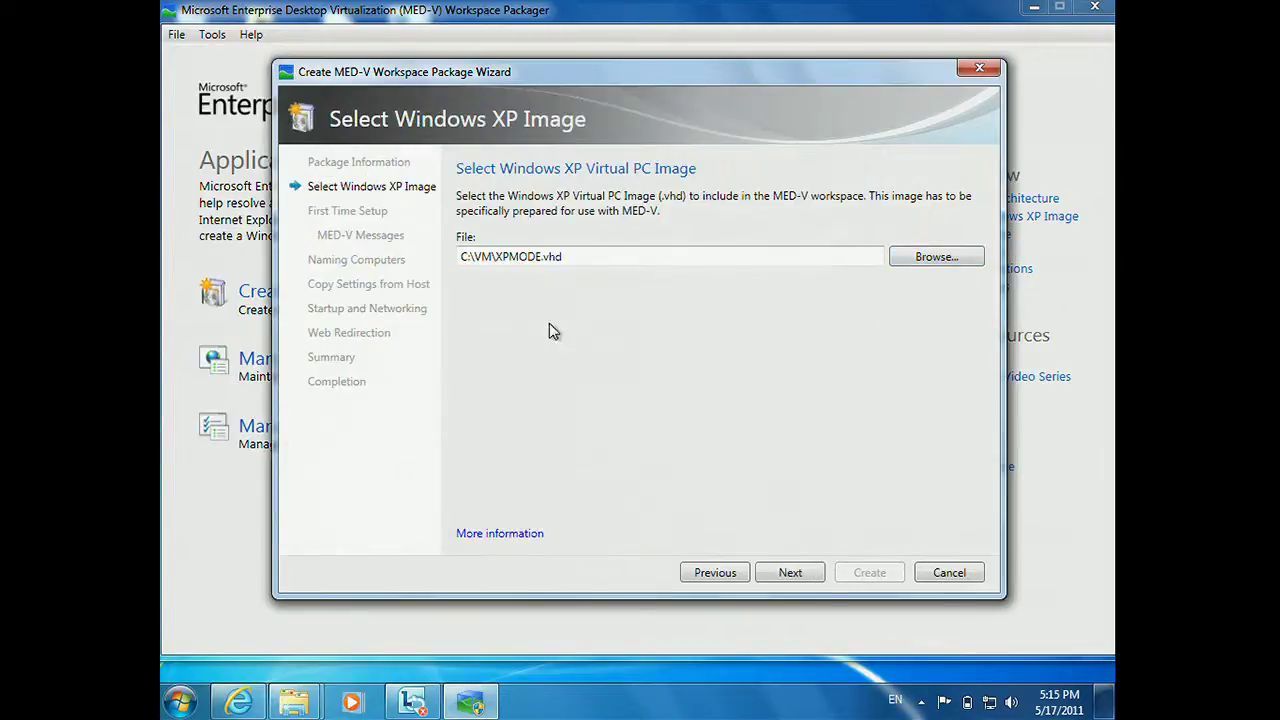
left_click(790, 573)
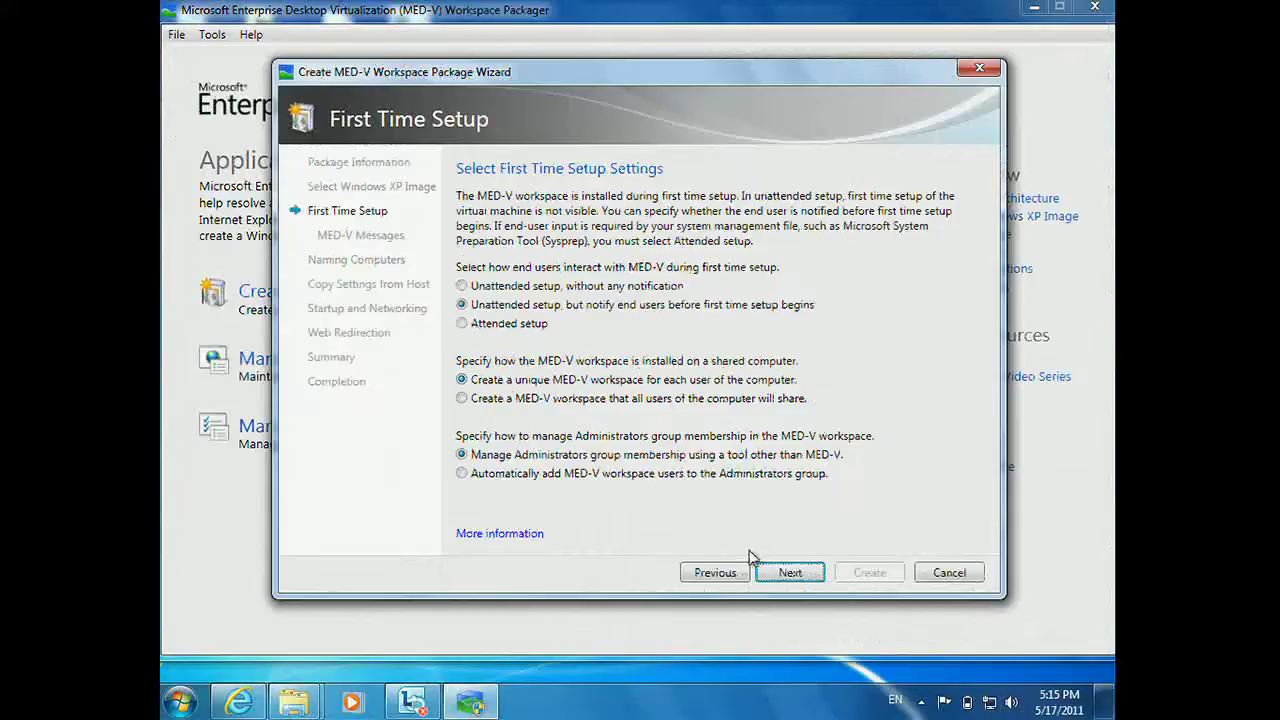
Step: Accept the default First Time Setup options and MED-V Messages
left_click(788, 573)
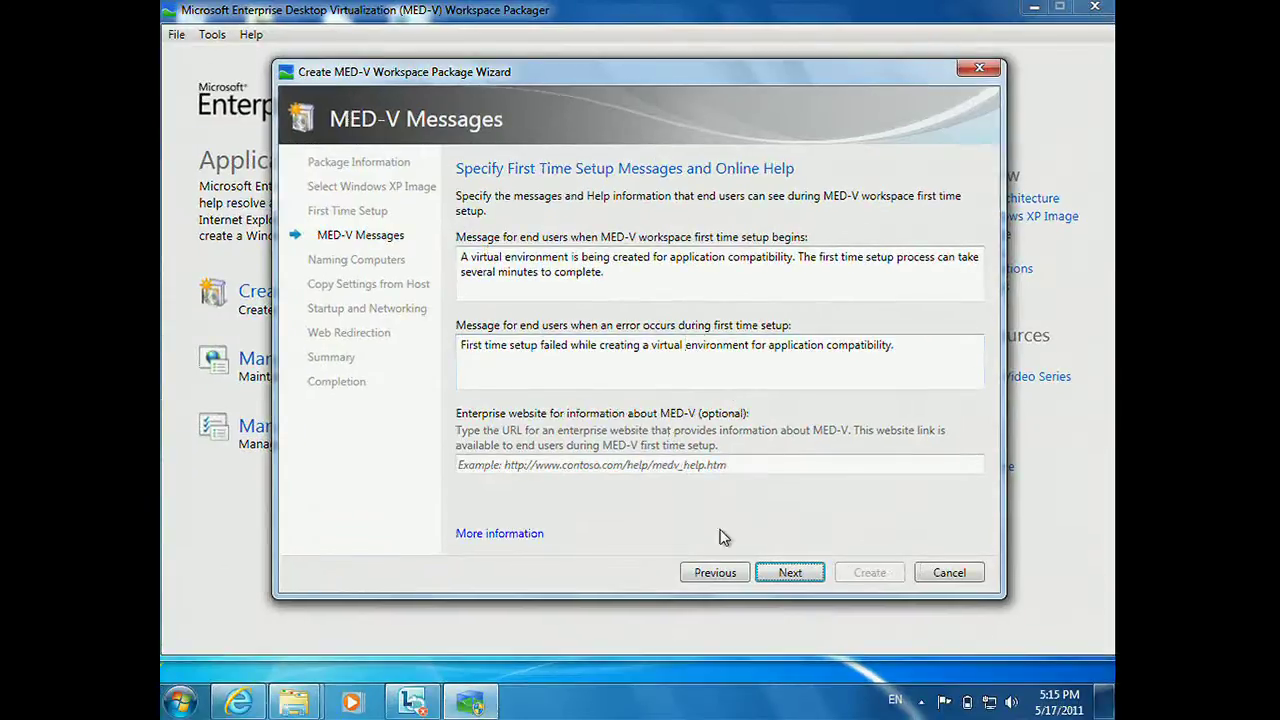
left_click(790, 576)
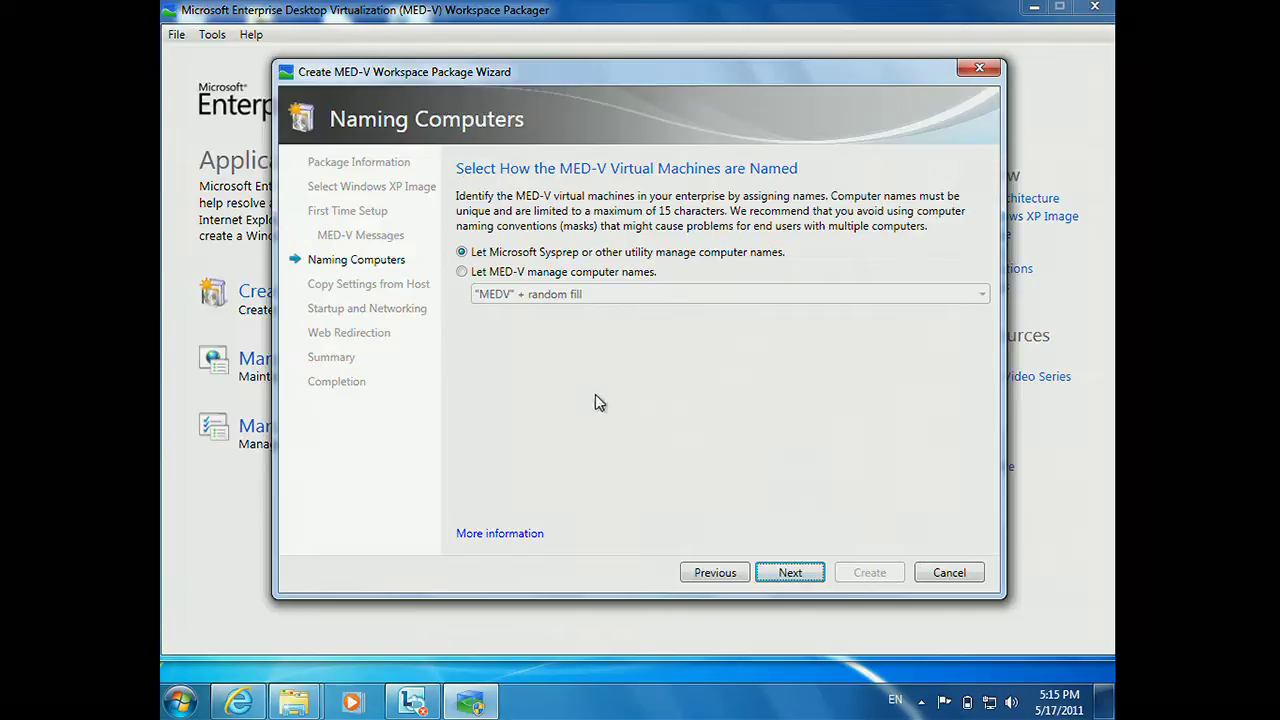
Step: Have MED-V name computers as "MEDV" + 5 username + 5 hostname characters + random fill
left_click(533, 273)
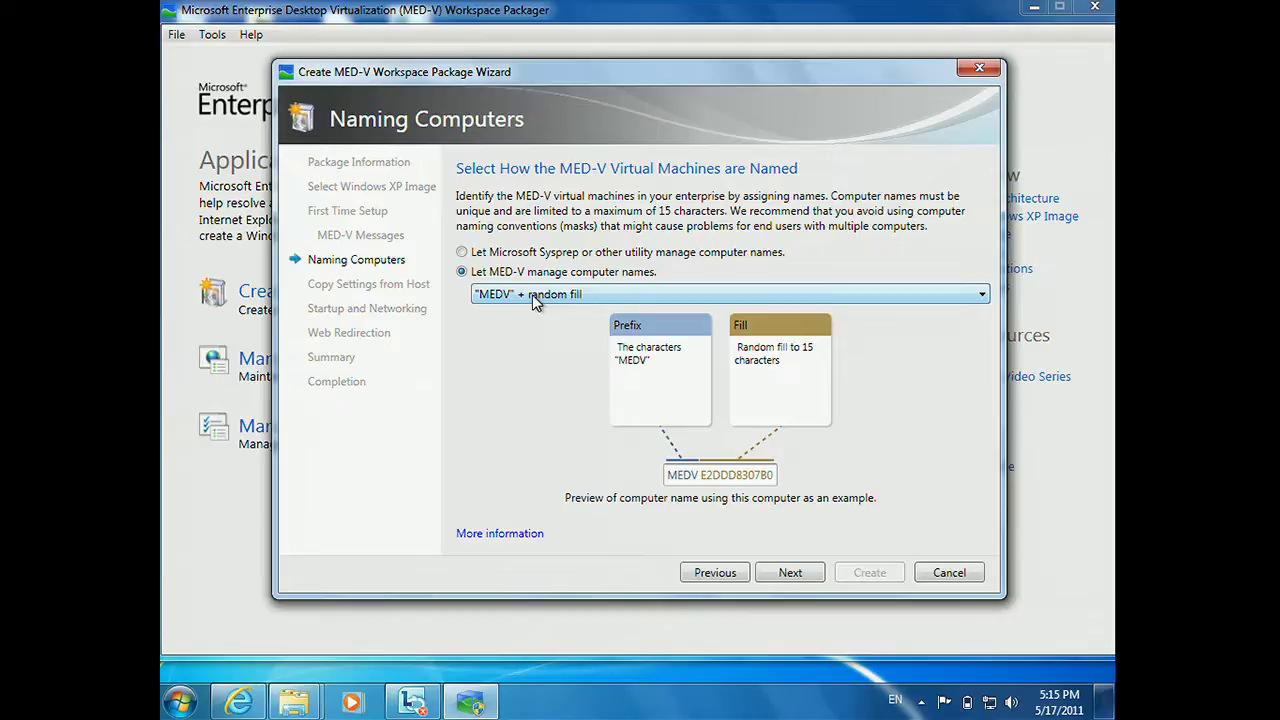
left_click(532, 294)
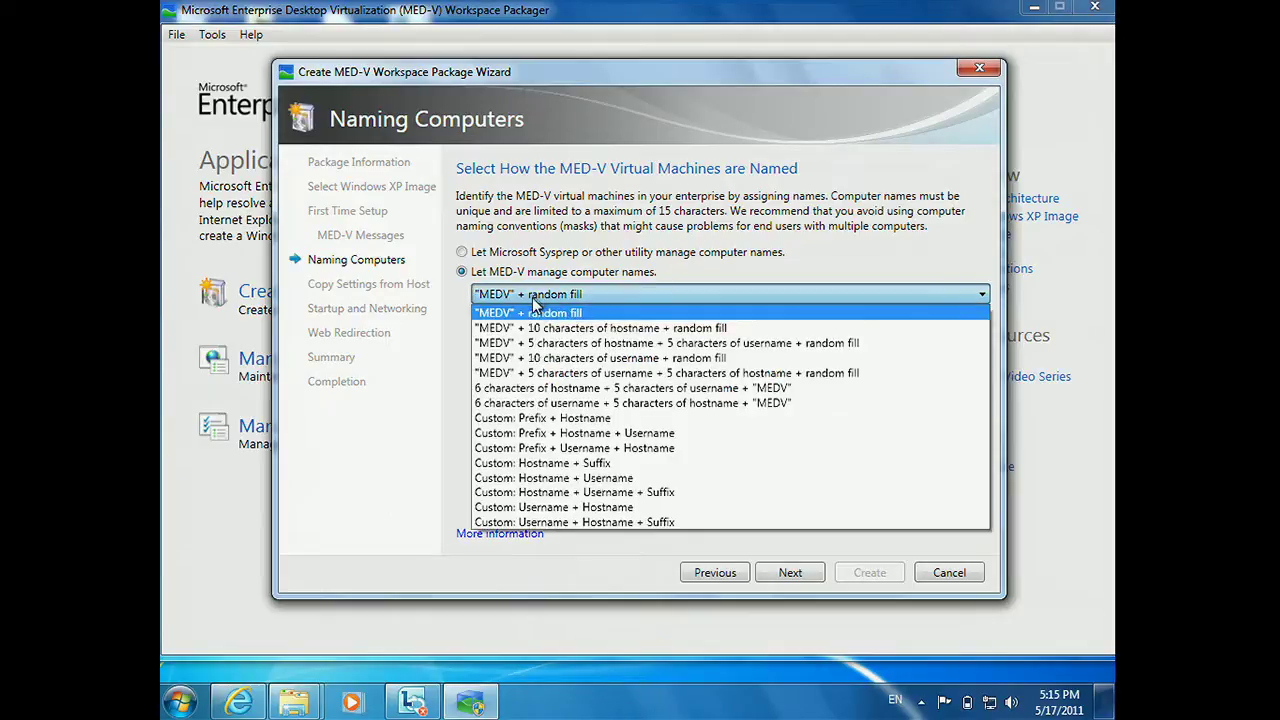
left_click(537, 373)
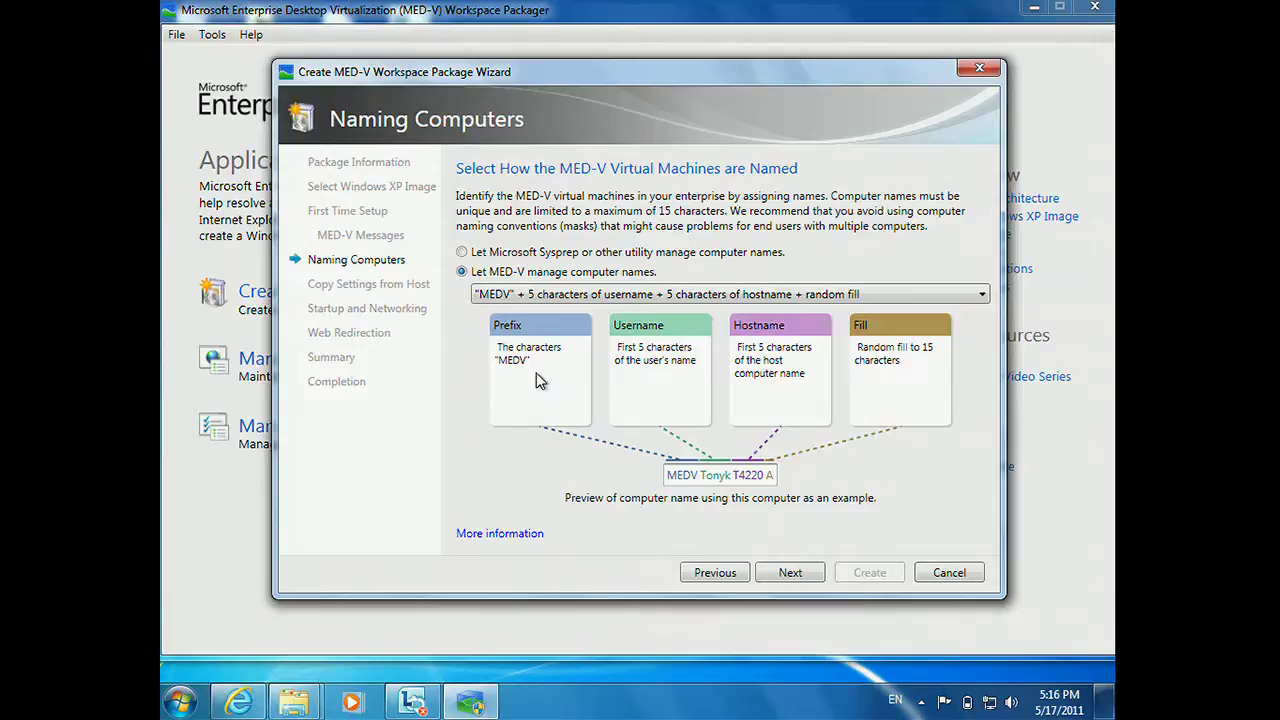
left_click(545, 300)
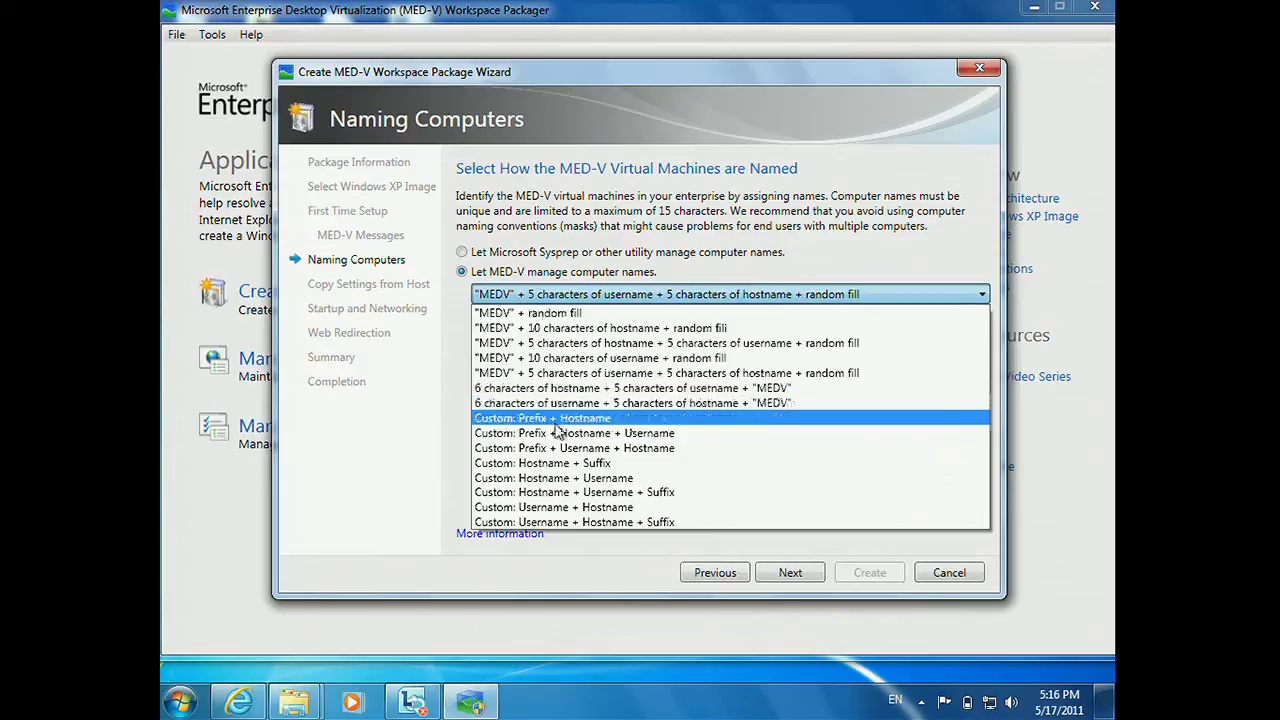
left_click(553, 375)
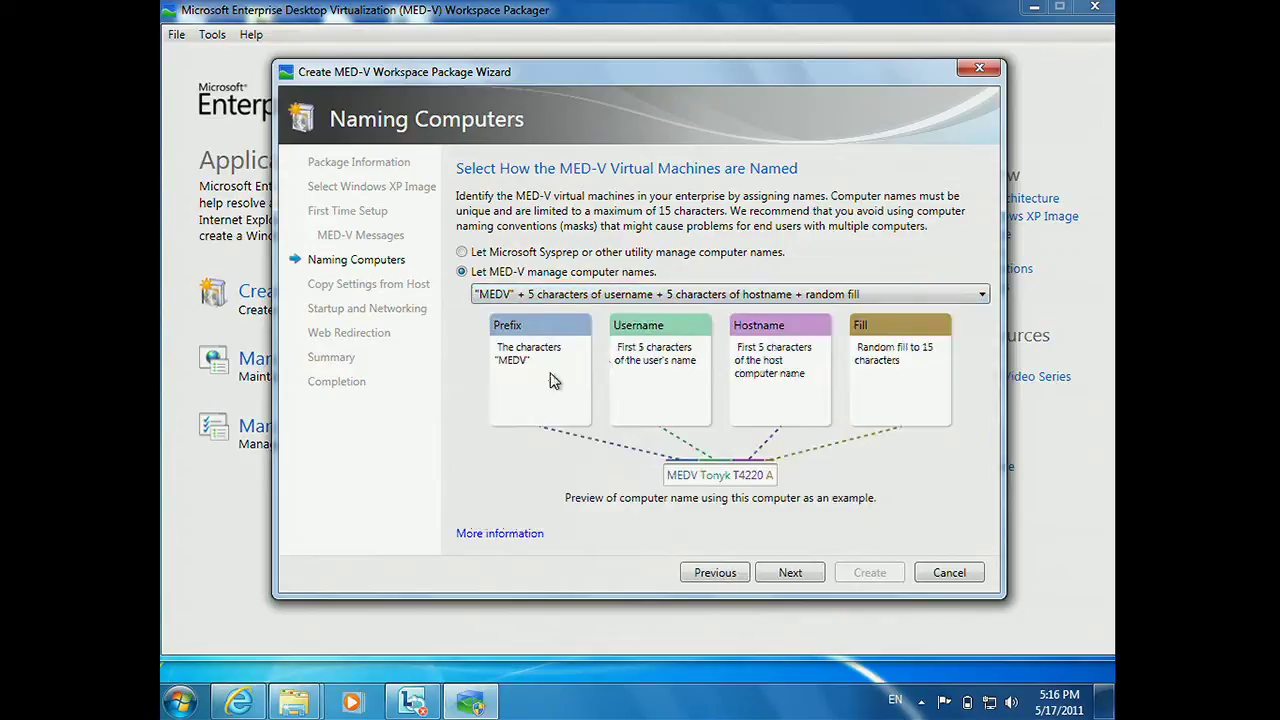
left_click(790, 573)
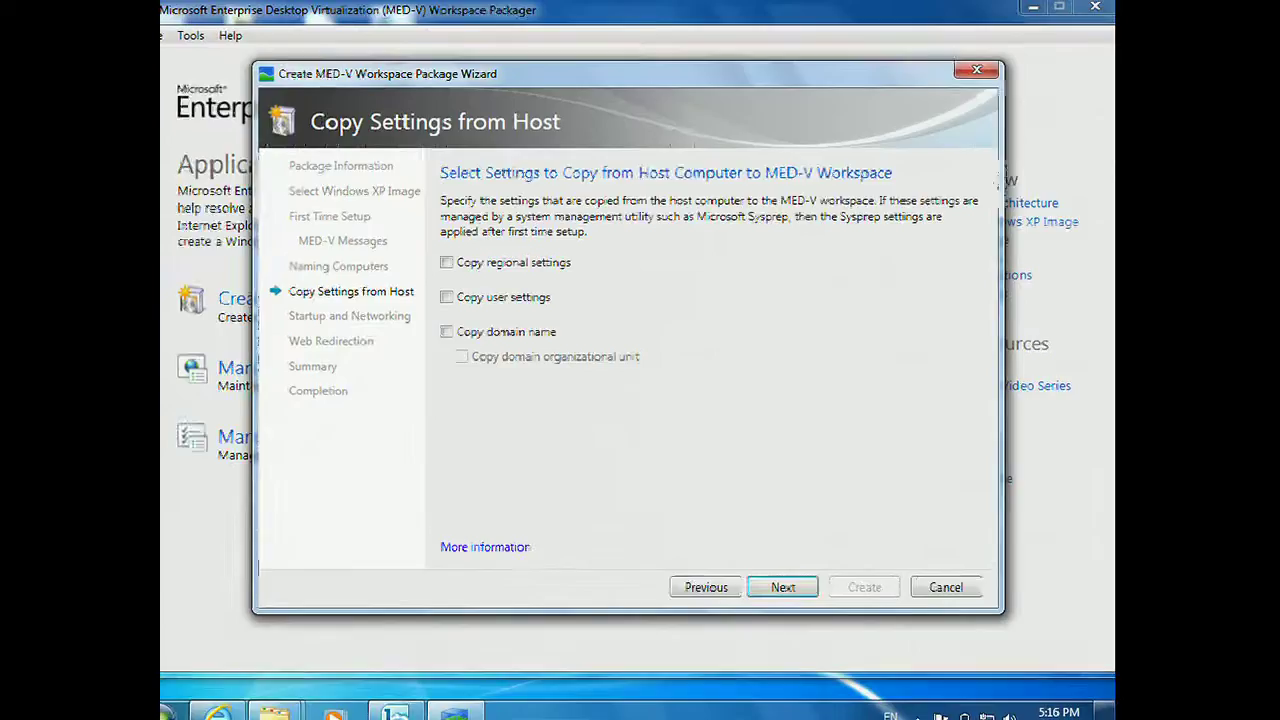
Step: Copy the host's regional settings, user settings and domain name, and enable storing user credentials
left_click(198, 221)
left_click(462, 289)
left_click(462, 323)
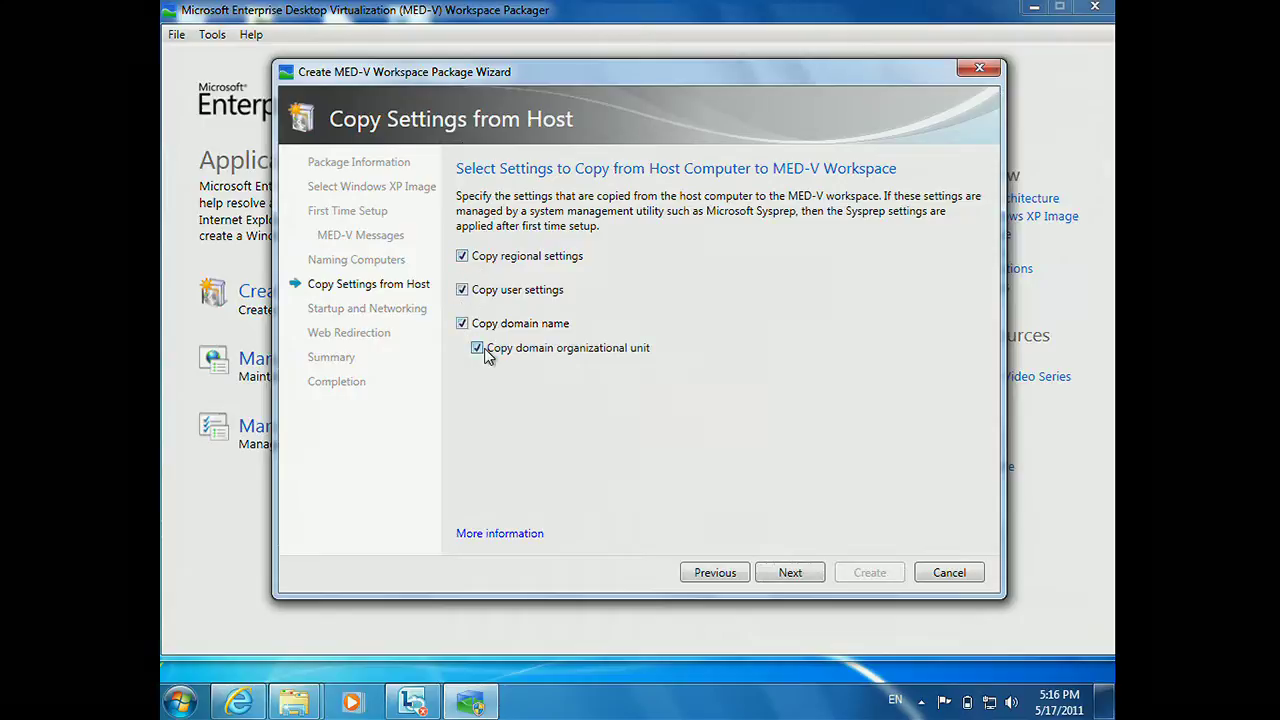
left_click(790, 572)
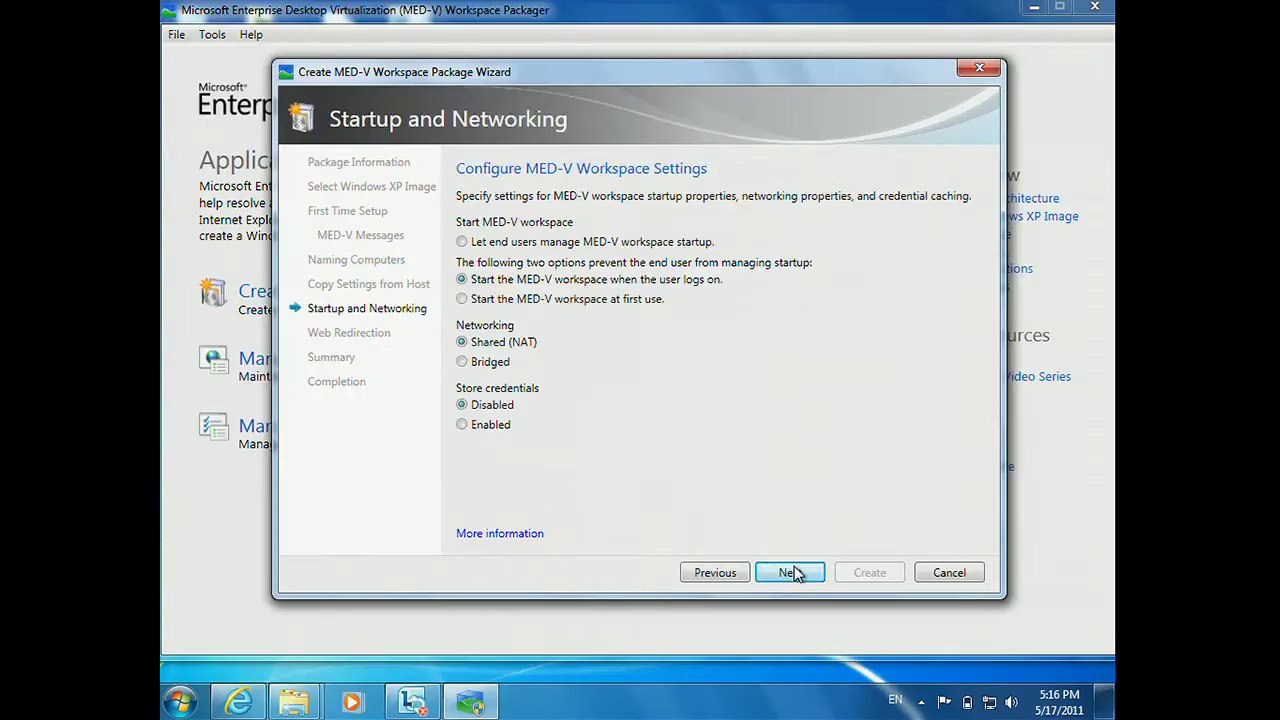
left_click(462, 424)
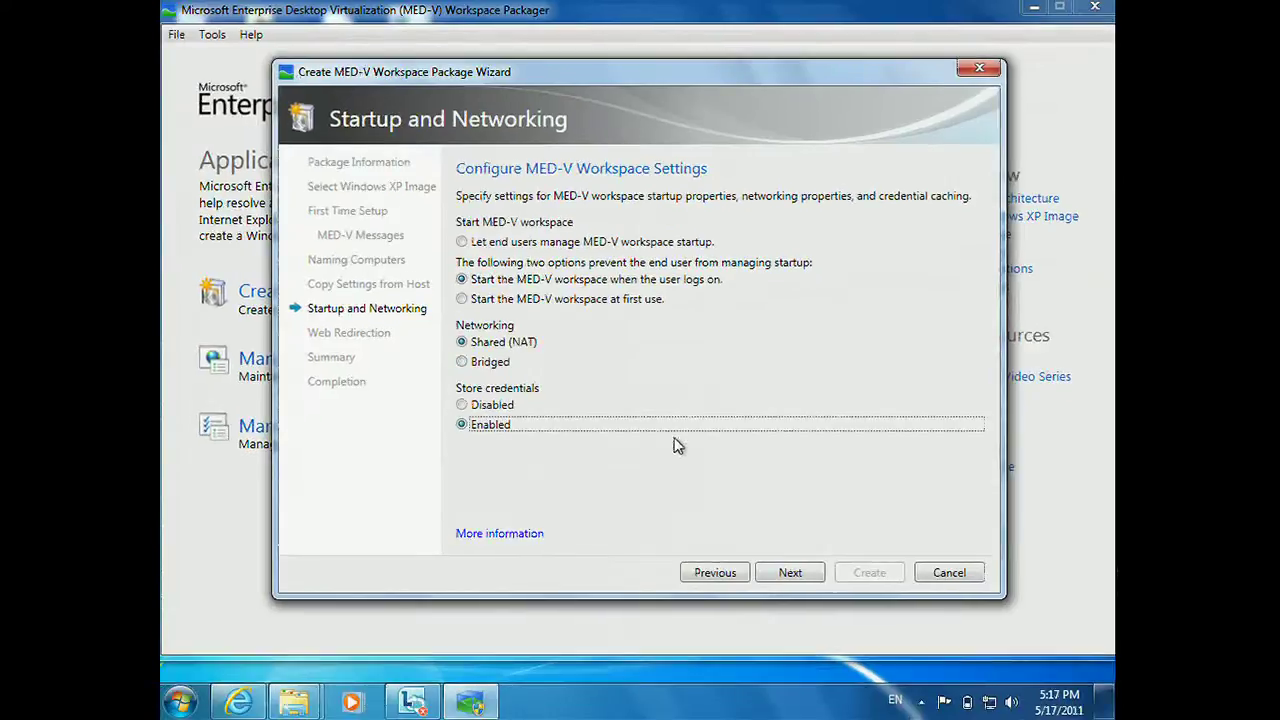
left_click(790, 573)
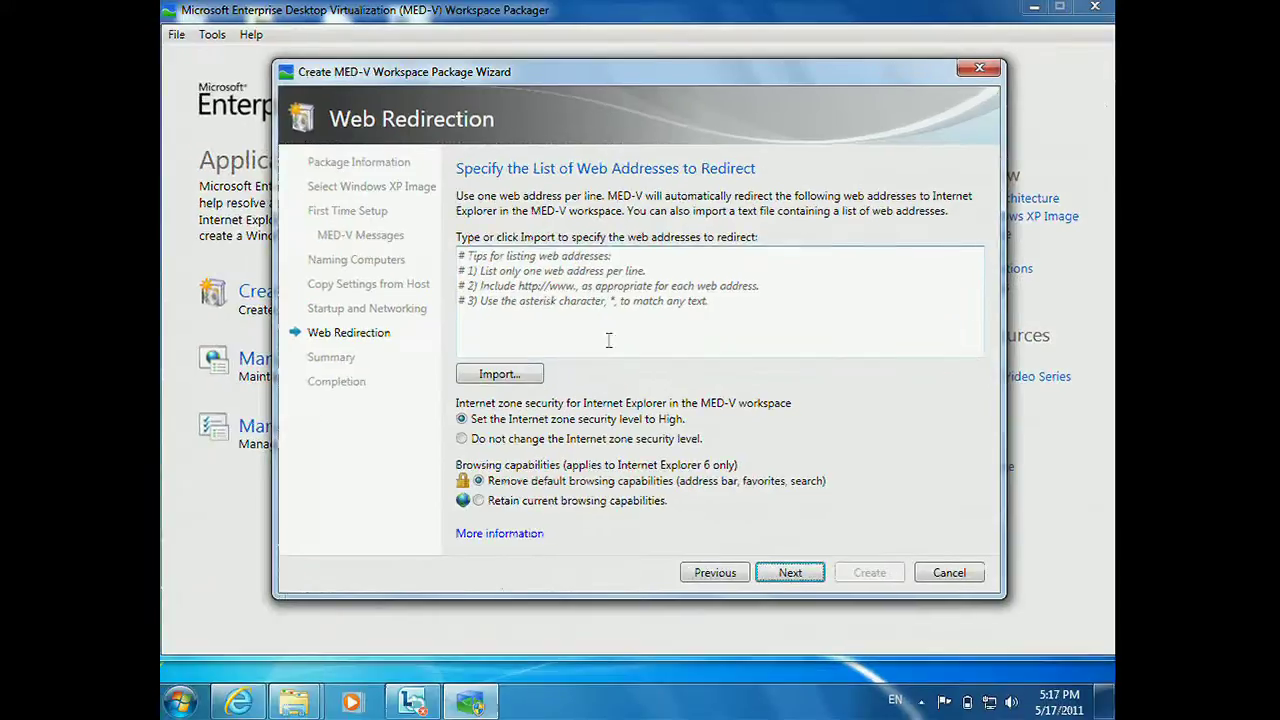
left_click(589, 289)
type("http://www.msn.com")
key("Return")
type("http://www.nu.nl")
key("Return")
type("http://finance")
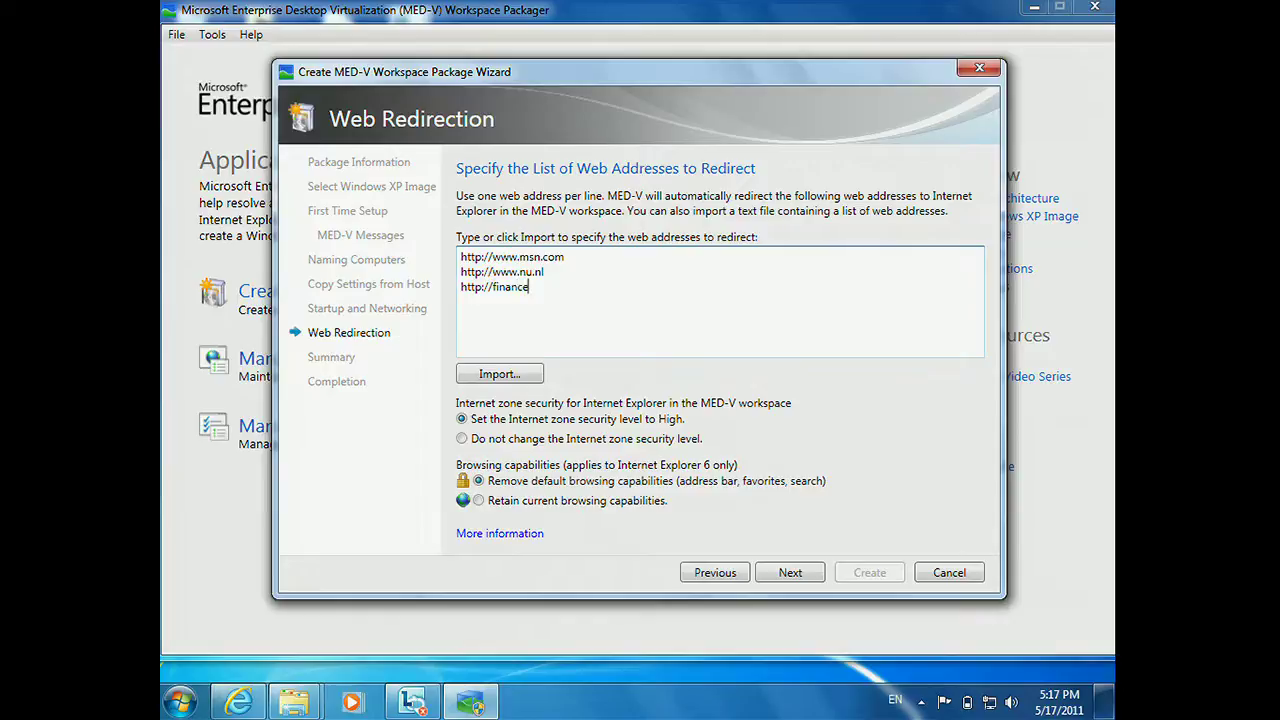
Step: Review the settings summary, cancel the wizard without creating the package, and minimize the Packager
left_click(788, 572)
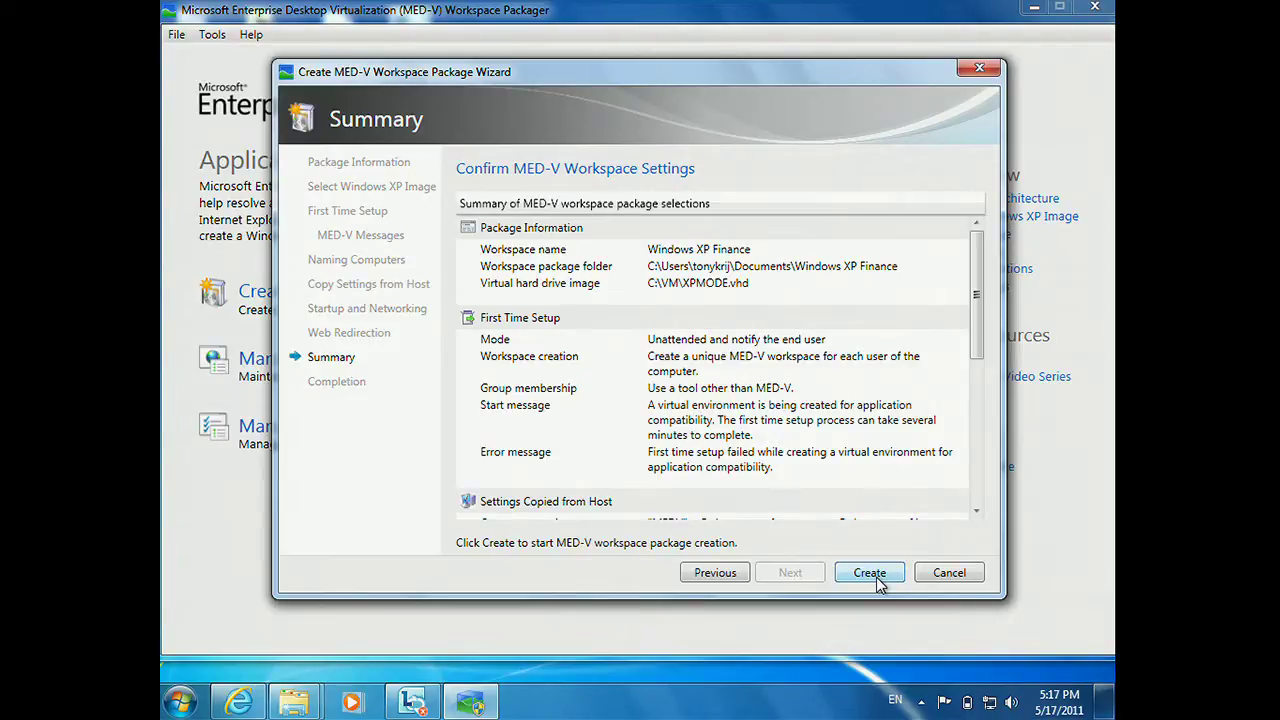
left_click(945, 572)
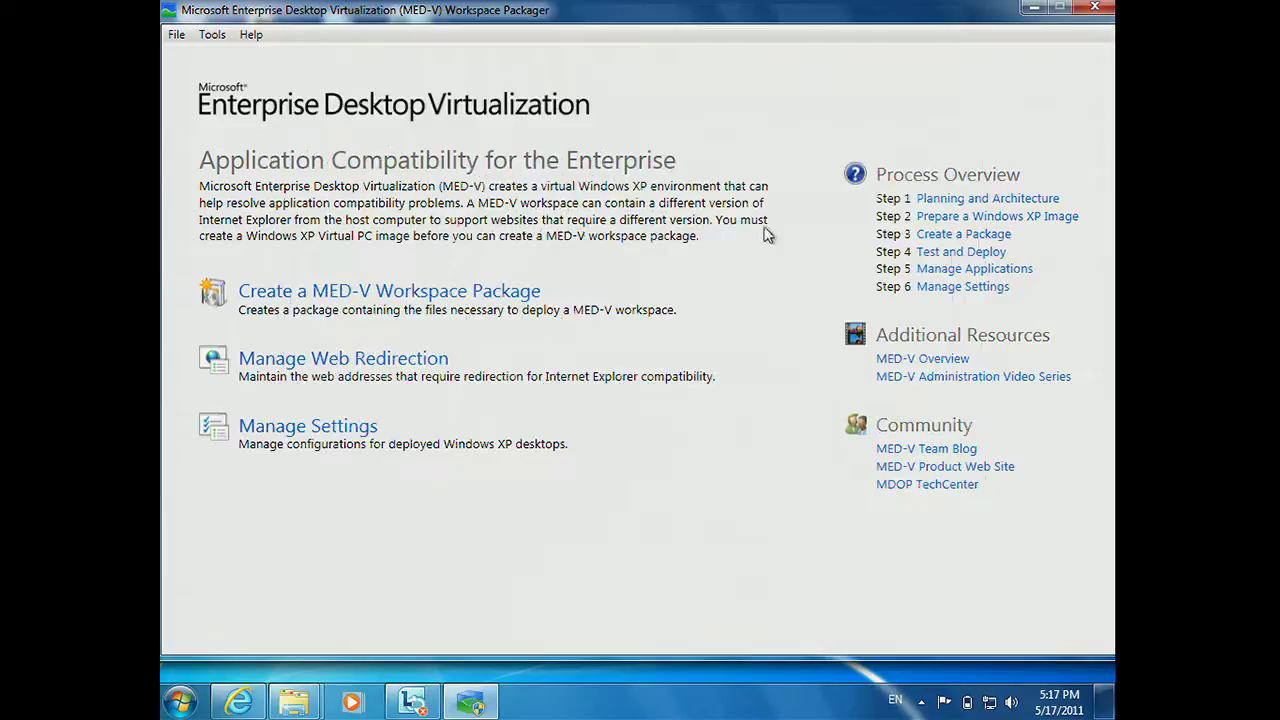
left_click(1032, 10)
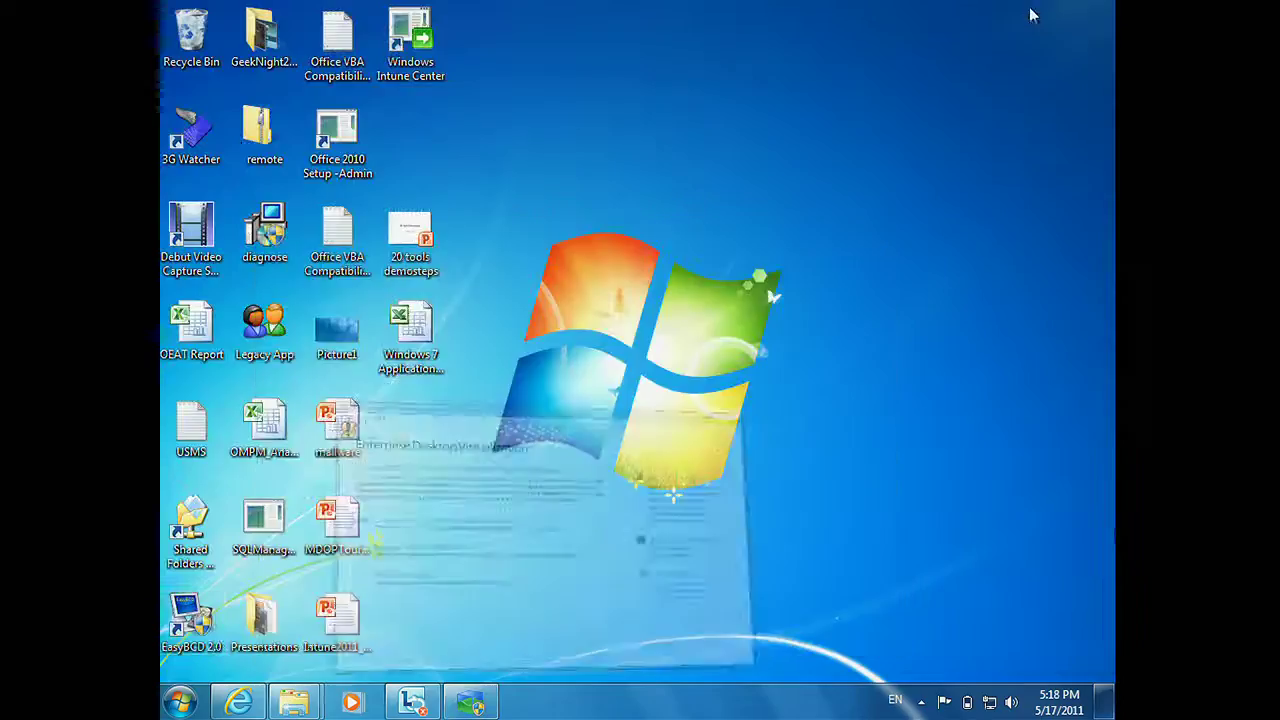
Step: Browse the Windows Virtual PC program folder under All Programs in the Start menu
left_click(180, 702)
left_click(250, 620)
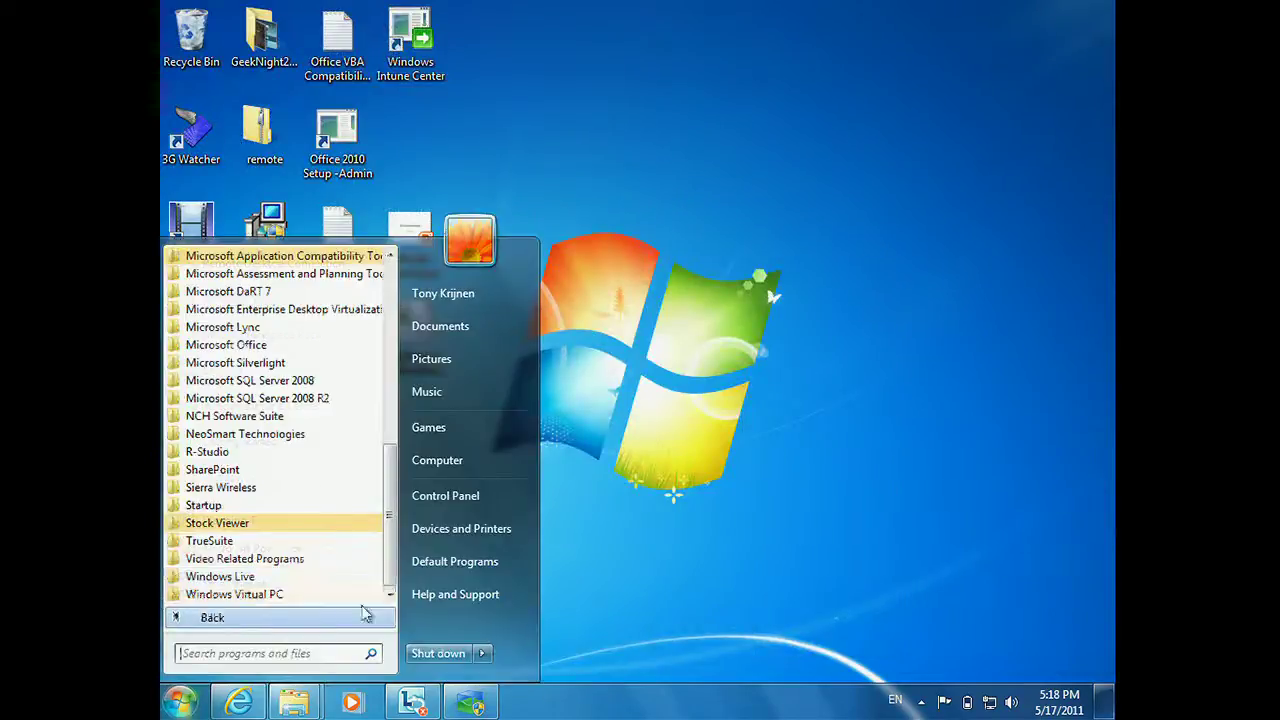
left_click(310, 595)
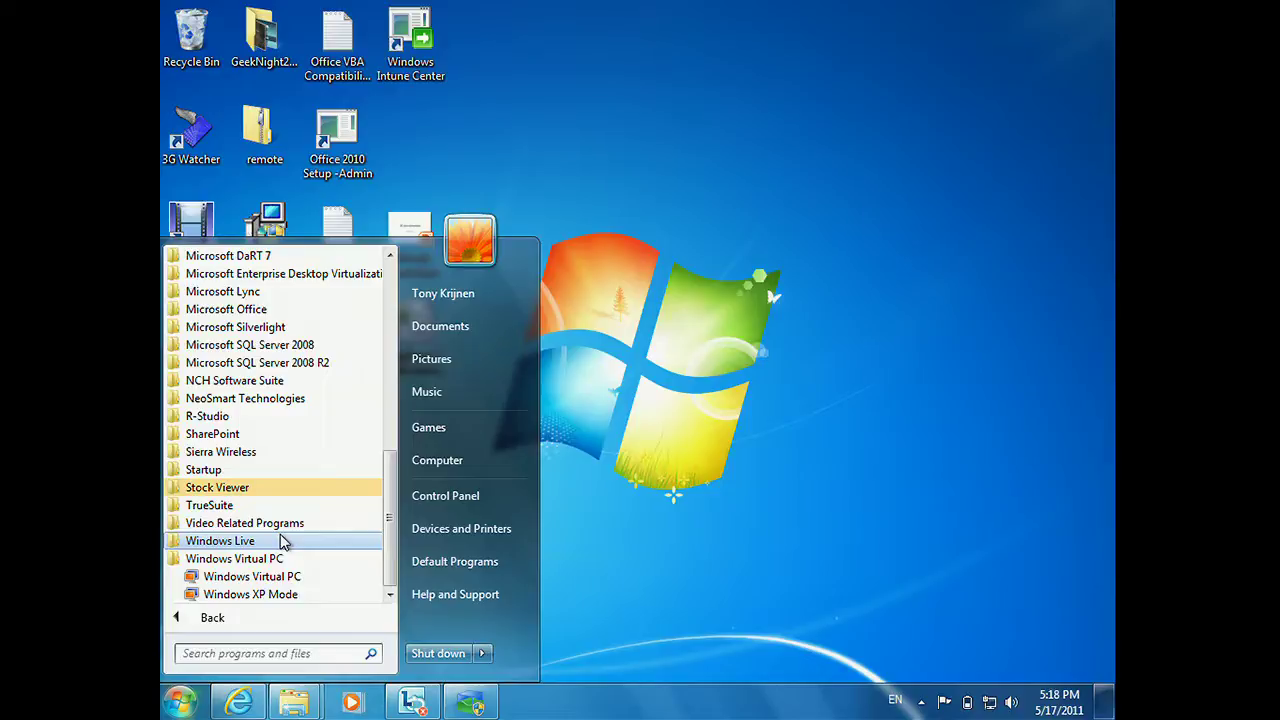
Step: Close the Start menu and restore the Internet Explorer window from the taskbar
left_click(606, 420)
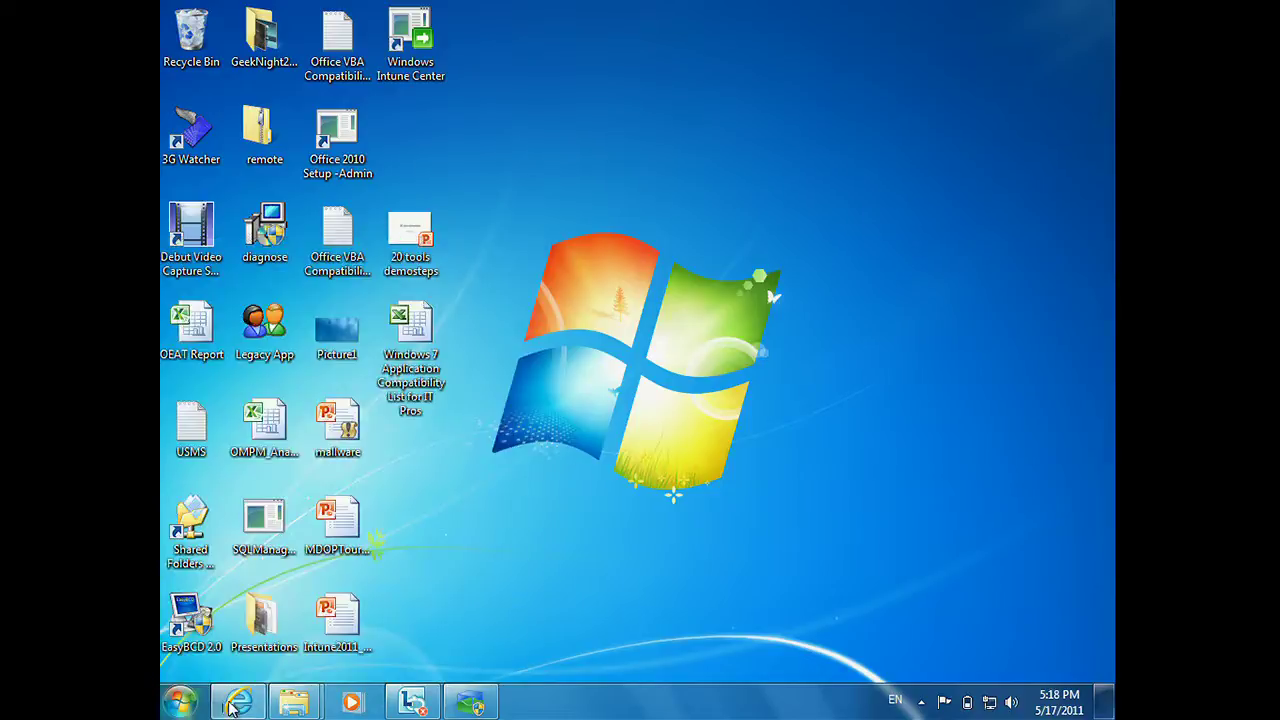
mouse_move(232, 706)
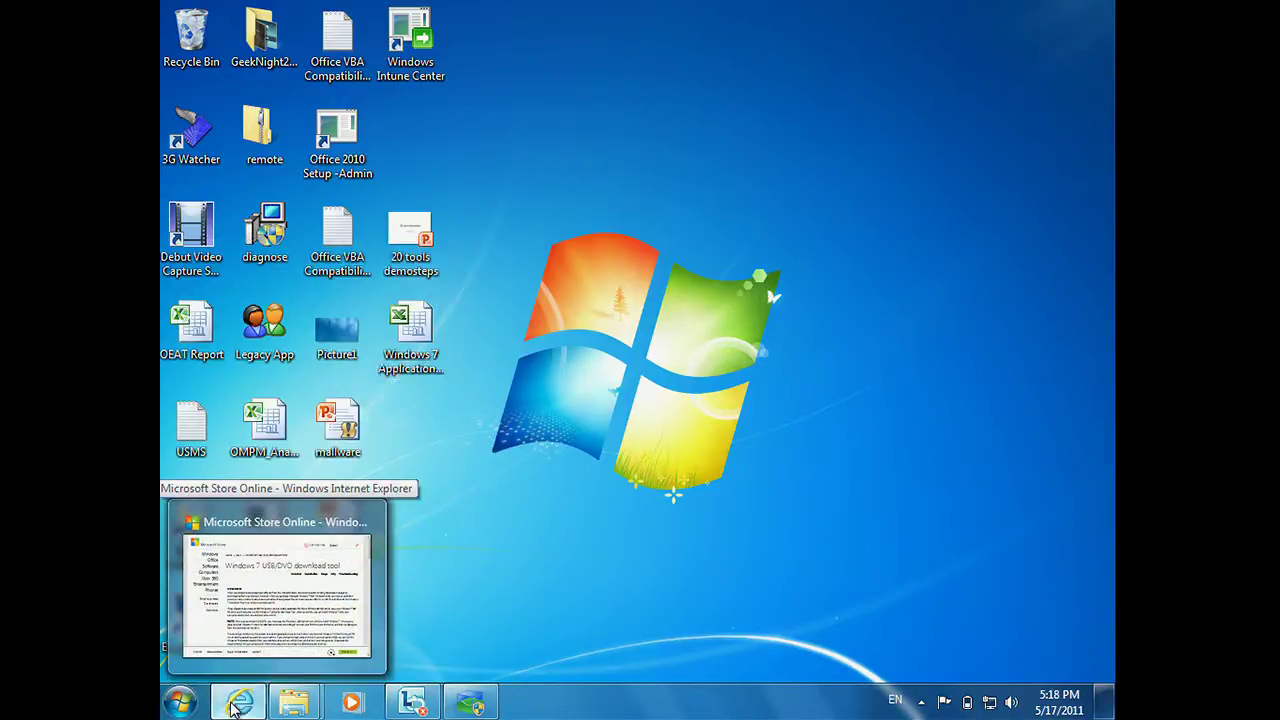
left_click(232, 706)
Step: Load the Bing home page in Internet Explorer
left_click(432, 38)
type("bing")
key("Return")
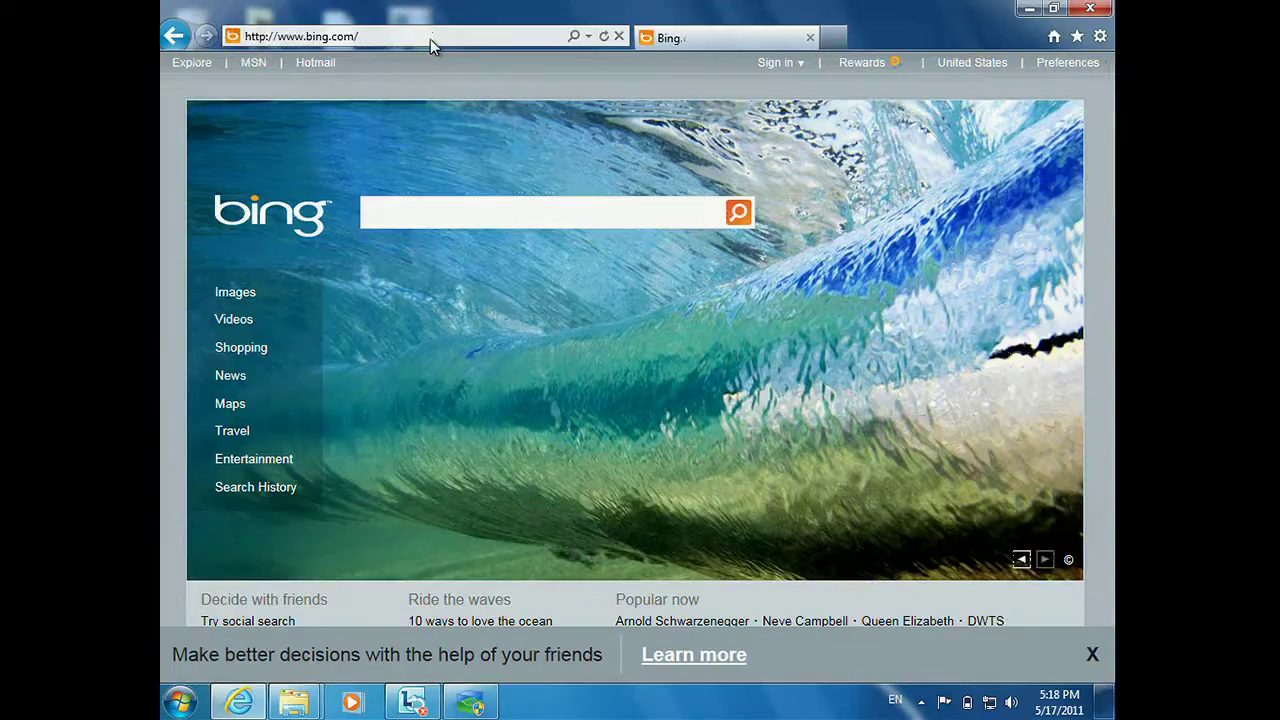
left_click(430, 38)
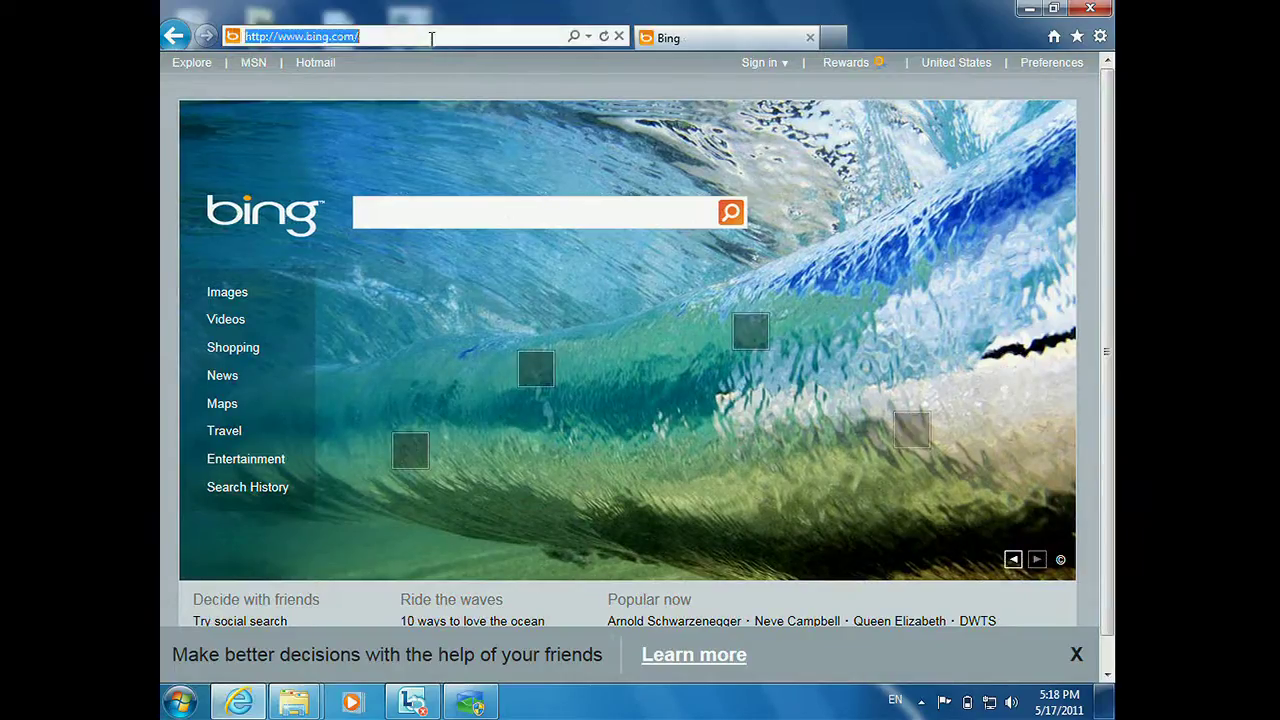
type("www")
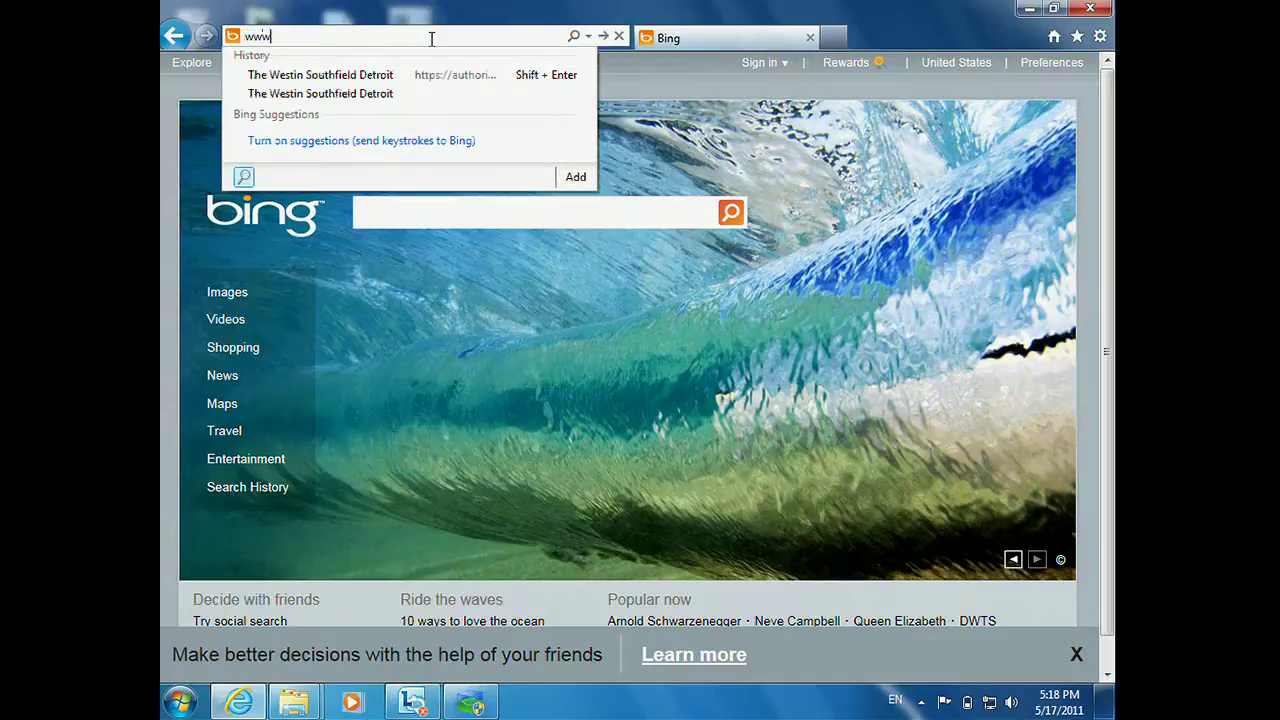
type(".msn.com")
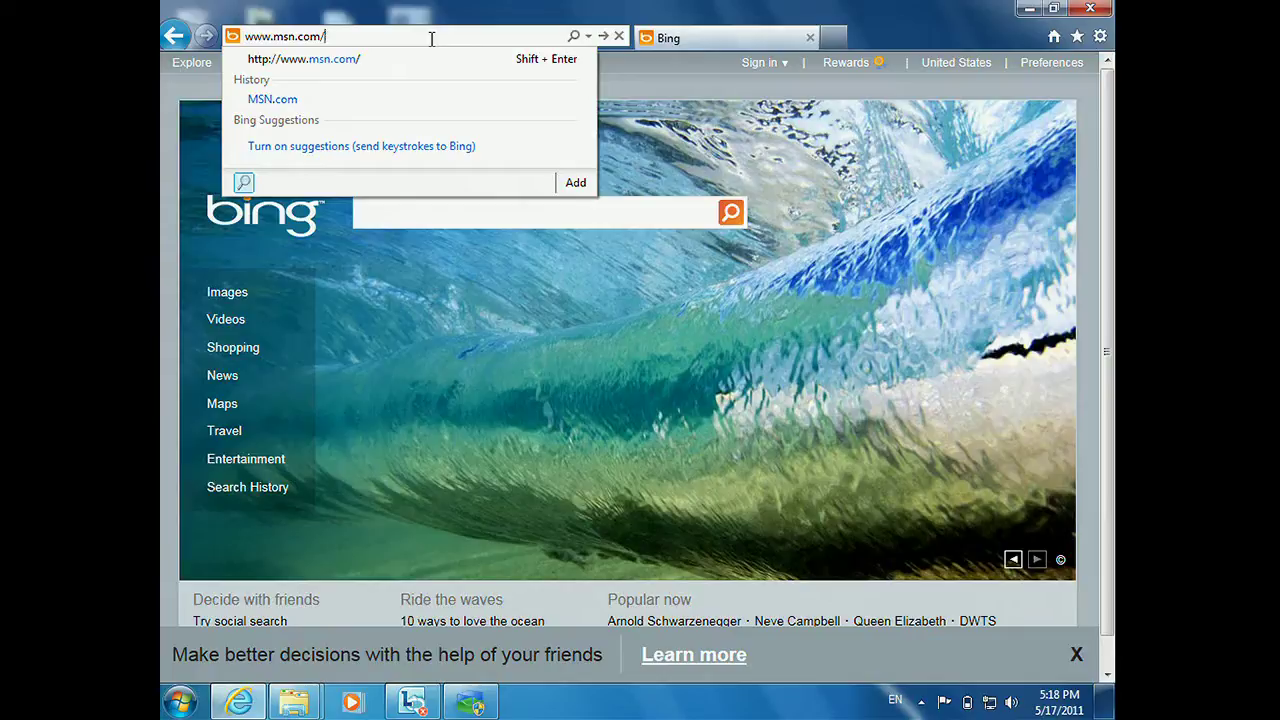
key("Return")
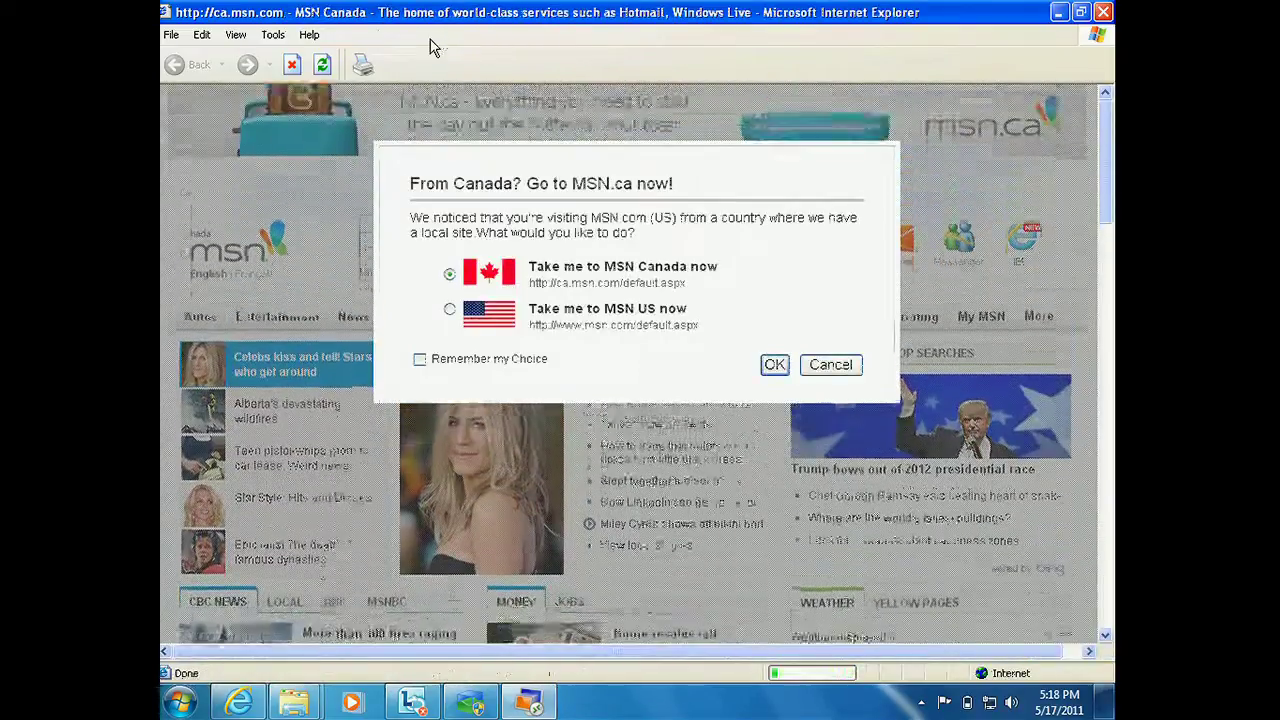
left_click(449, 309)
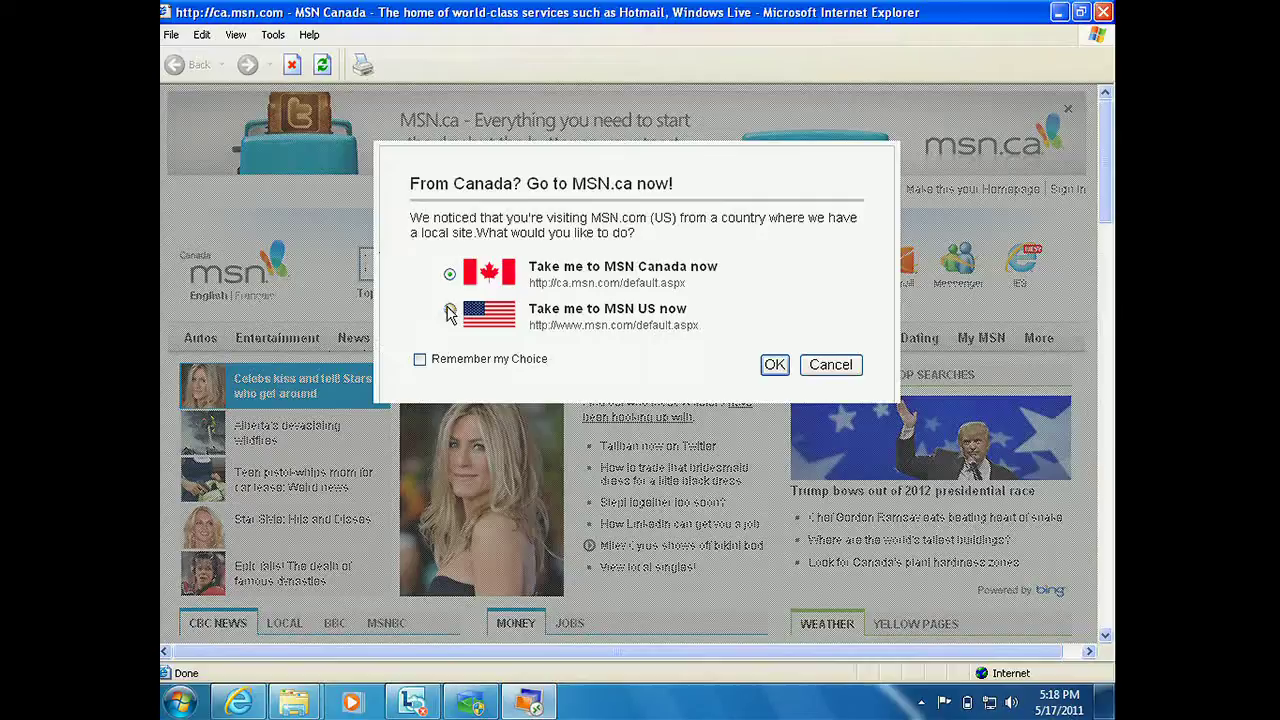
left_click(775, 366)
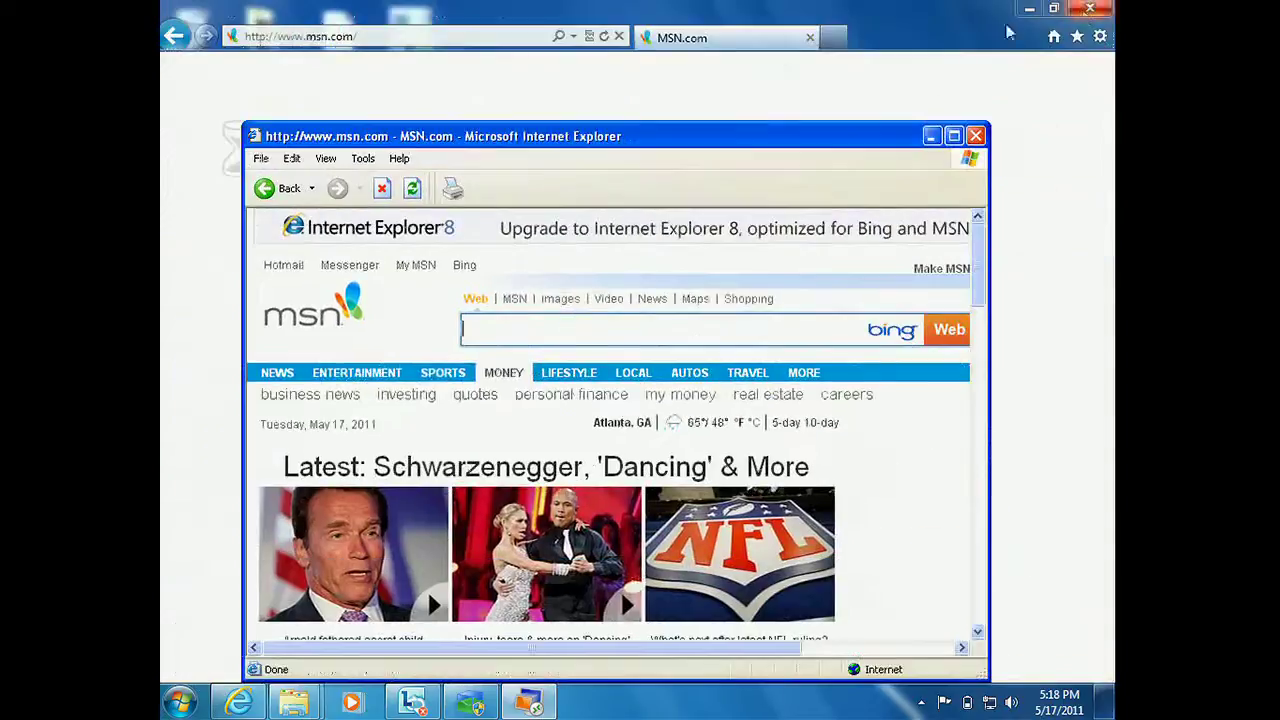
left_click_drag(562, 147, 624, 215)
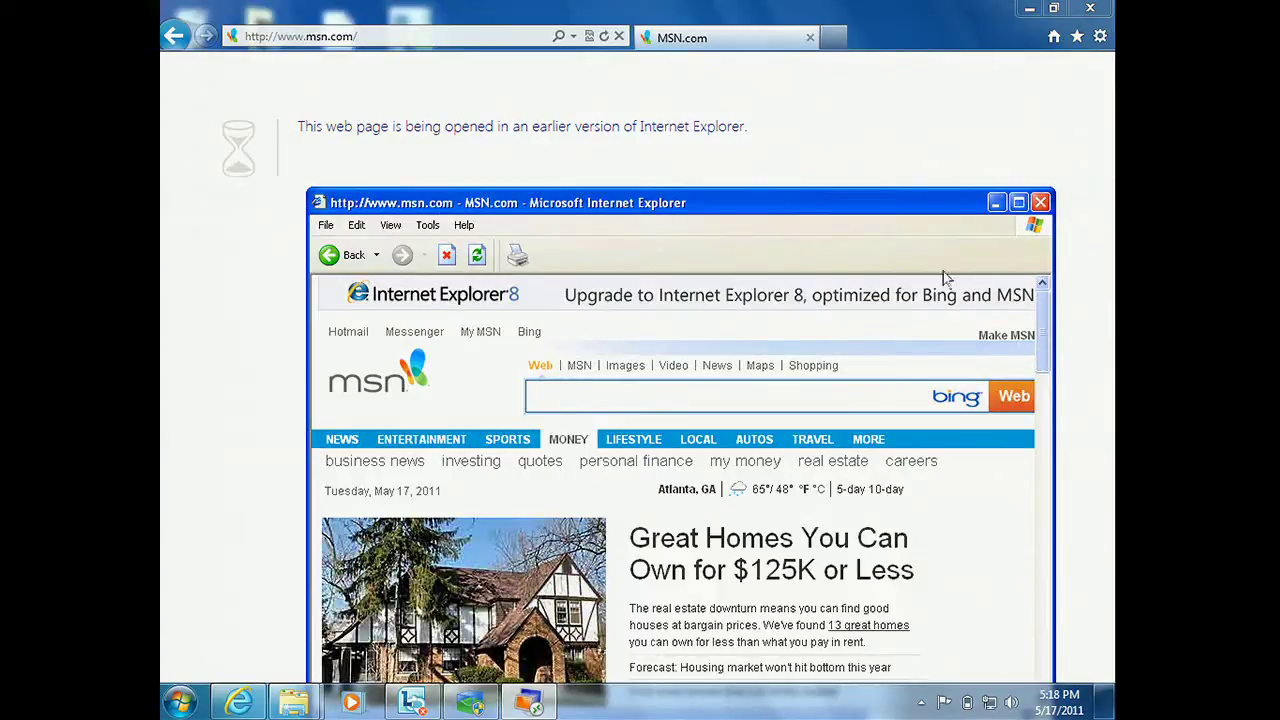
left_click(1043, 203)
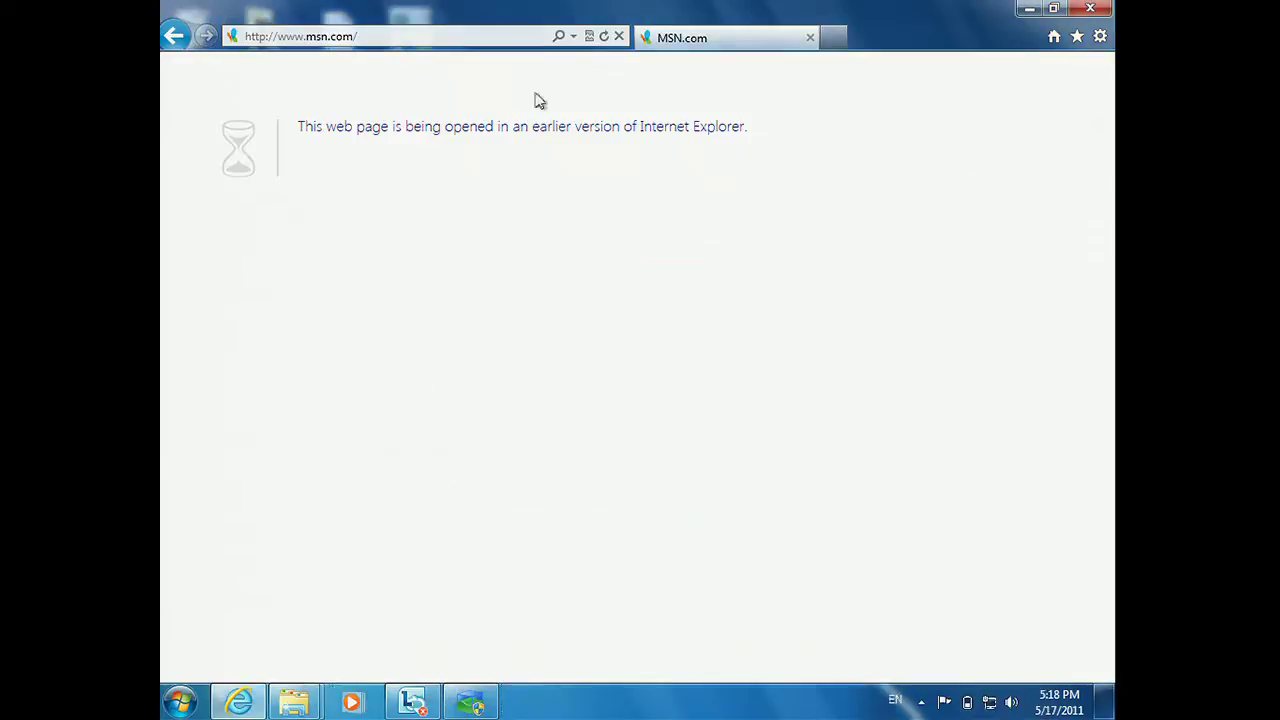
left_click(468, 38)
type("bing")
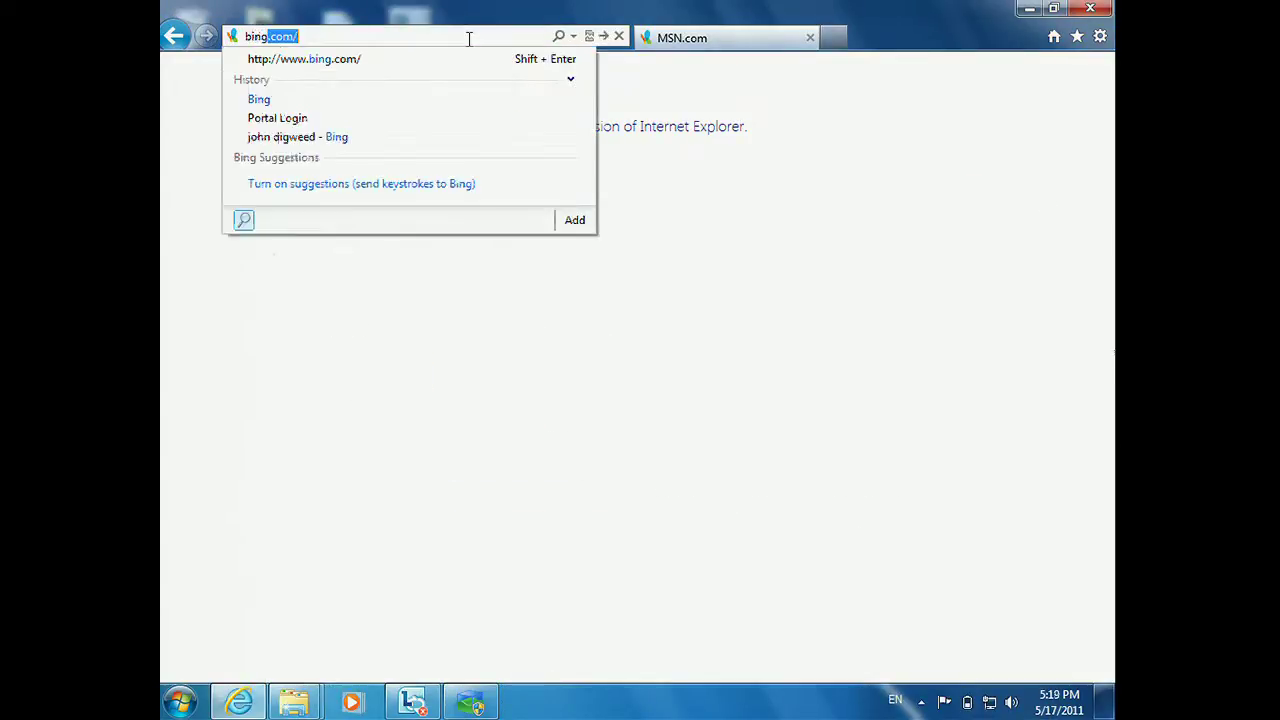
key("Return")
type("ww")
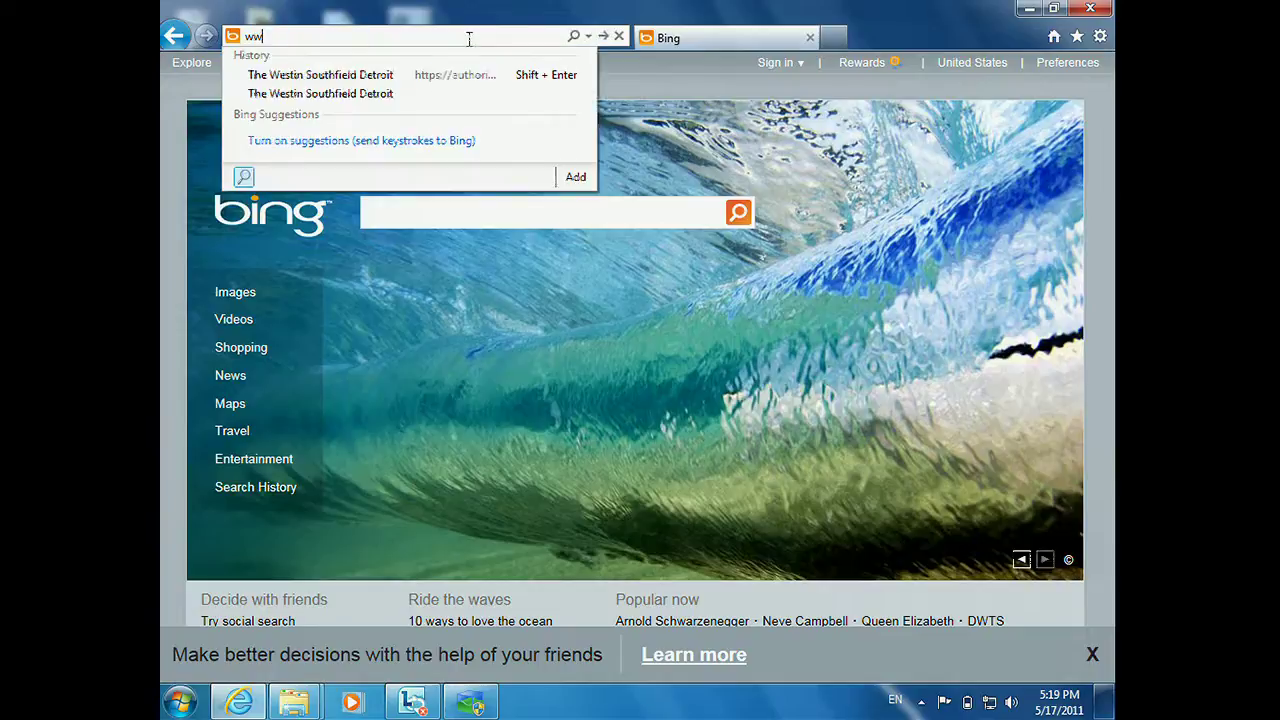
type("w.nu.nl/")
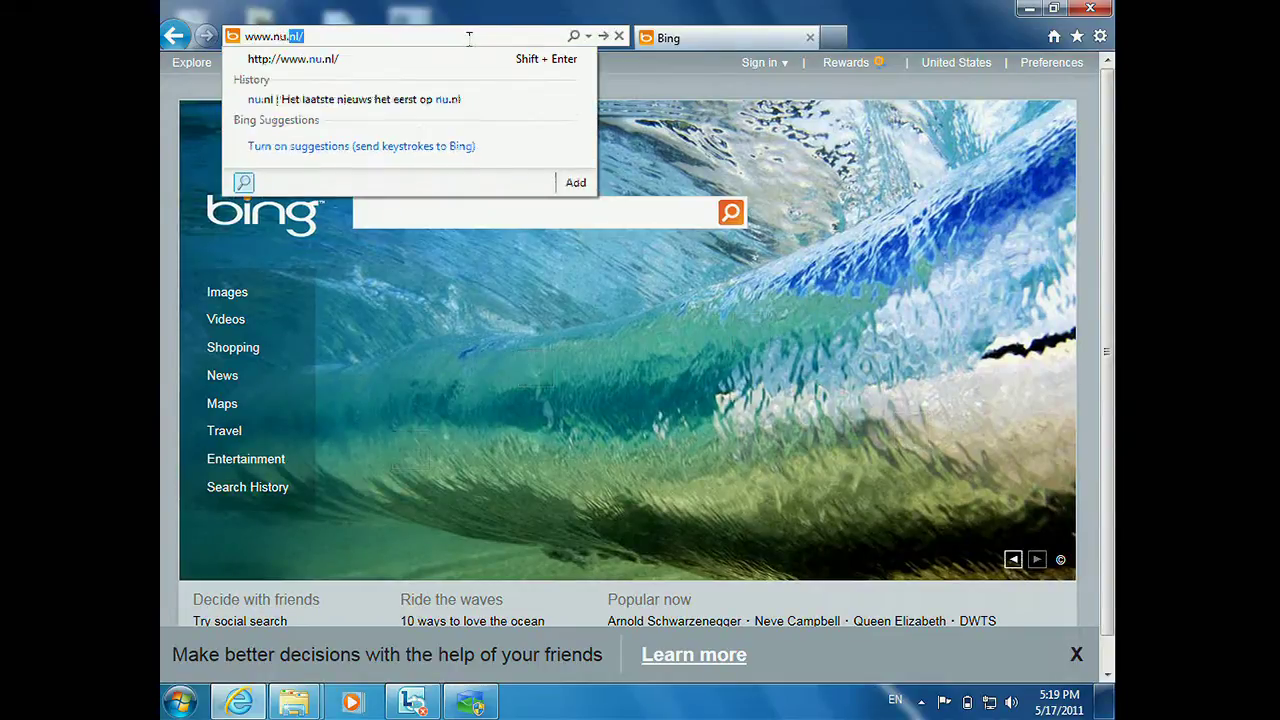
key("Return")
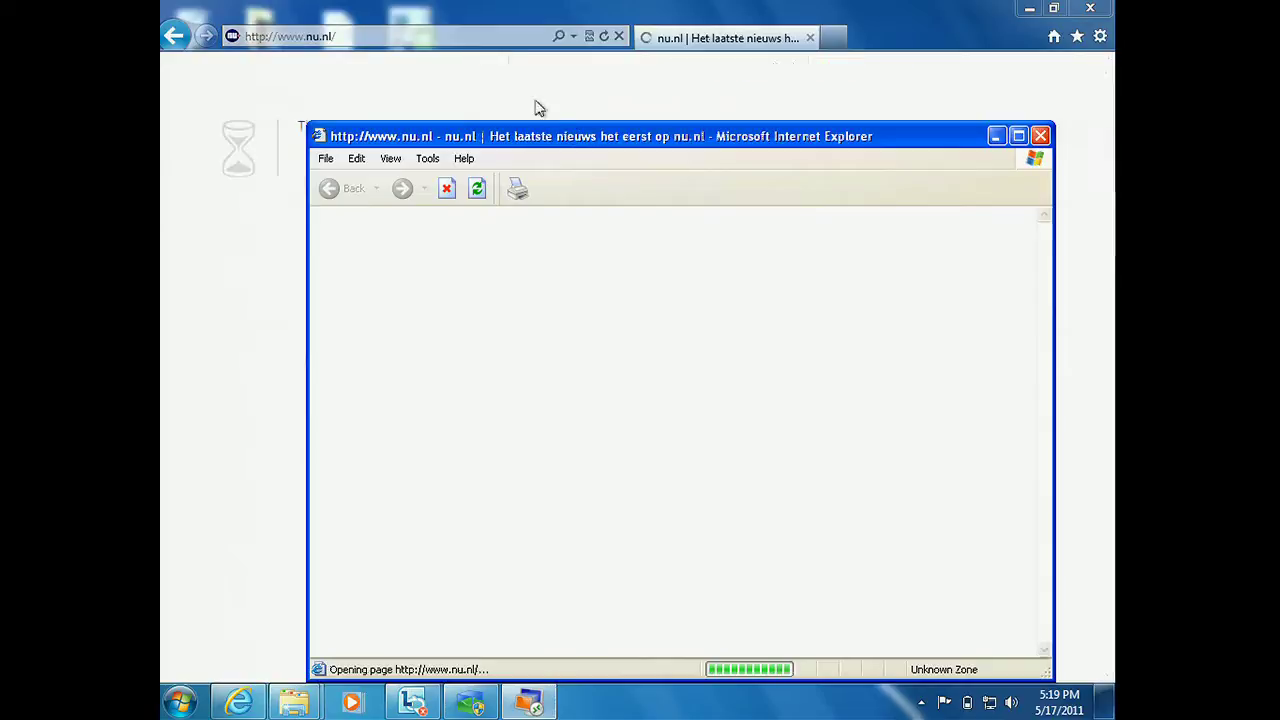
left_click_drag(530, 140, 466, 98)
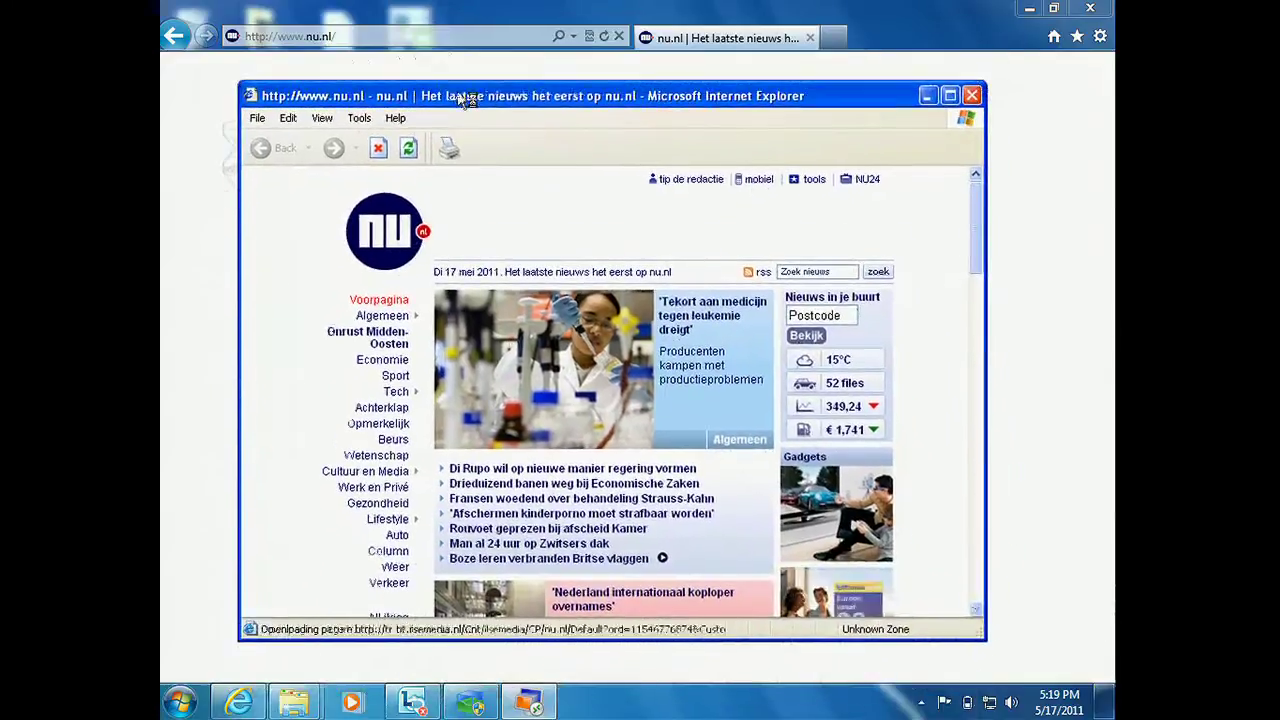
left_click(956, 92)
left_click(1102, 11)
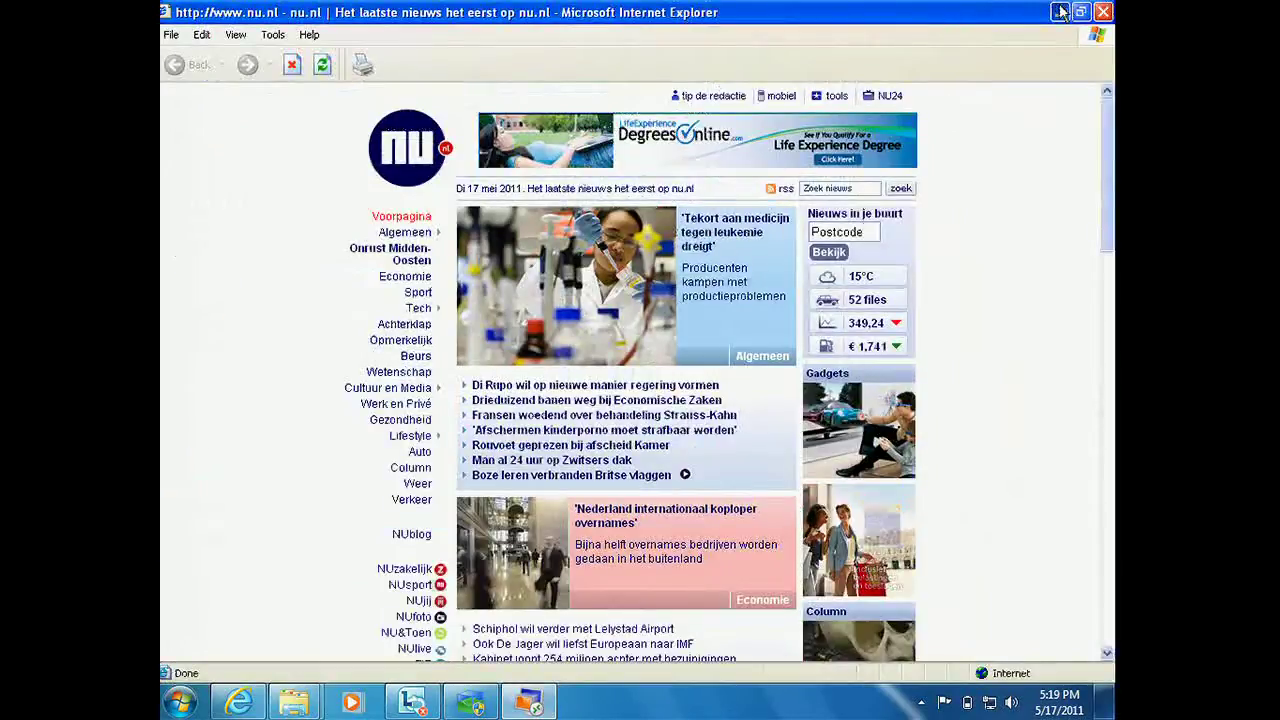
left_click(1040, 12)
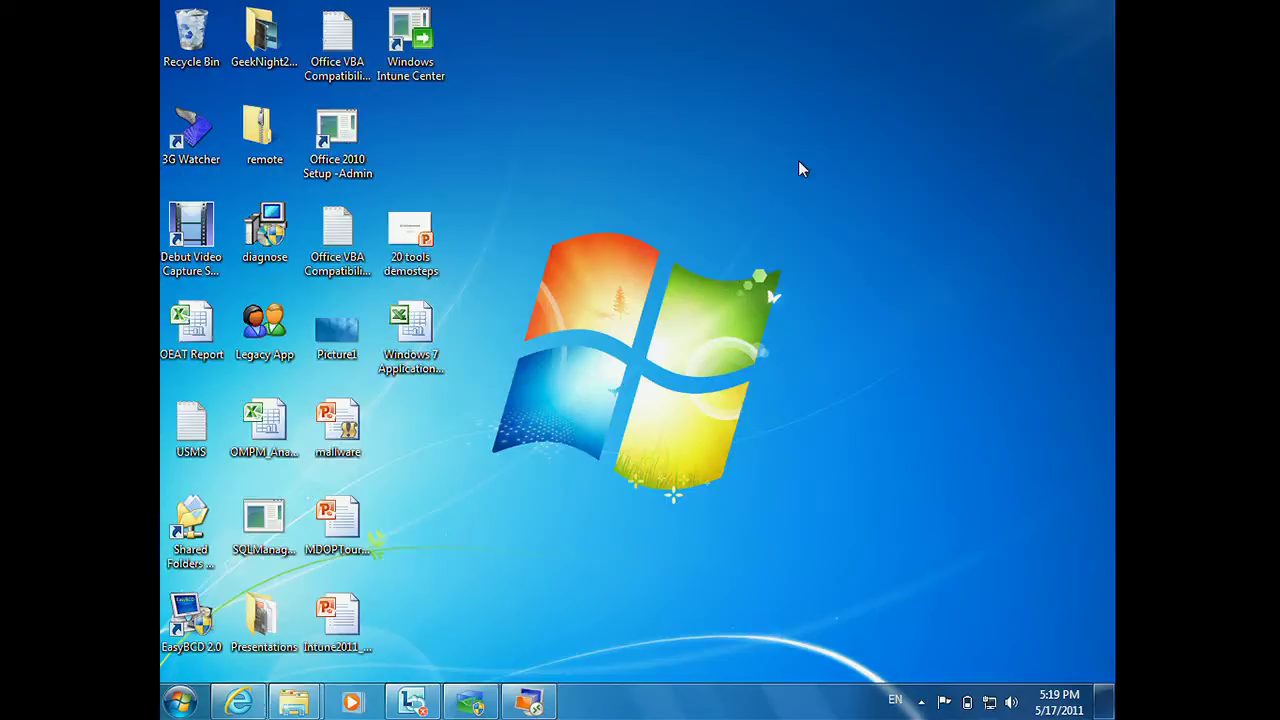
Step: Launch XML Notepad 2007 from All Programs and reposition its window
left_click(180, 702)
left_click(229, 618)
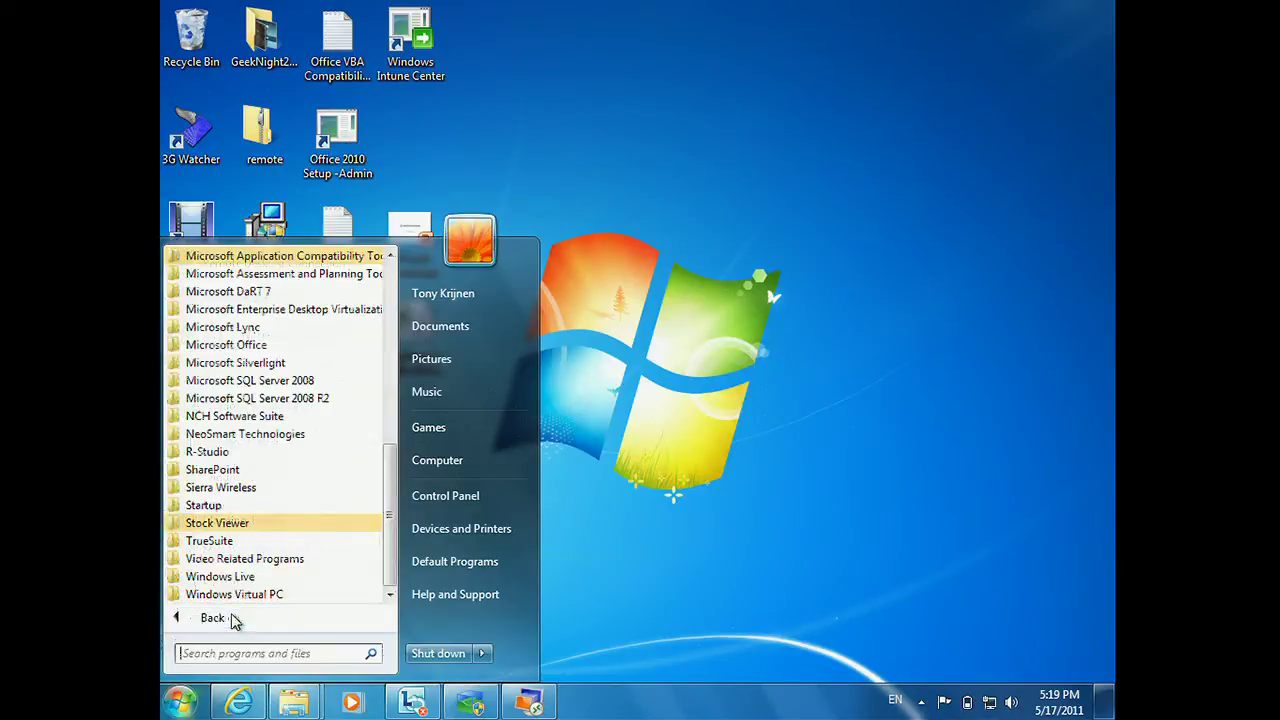
scroll(382, 528, "up", 9)
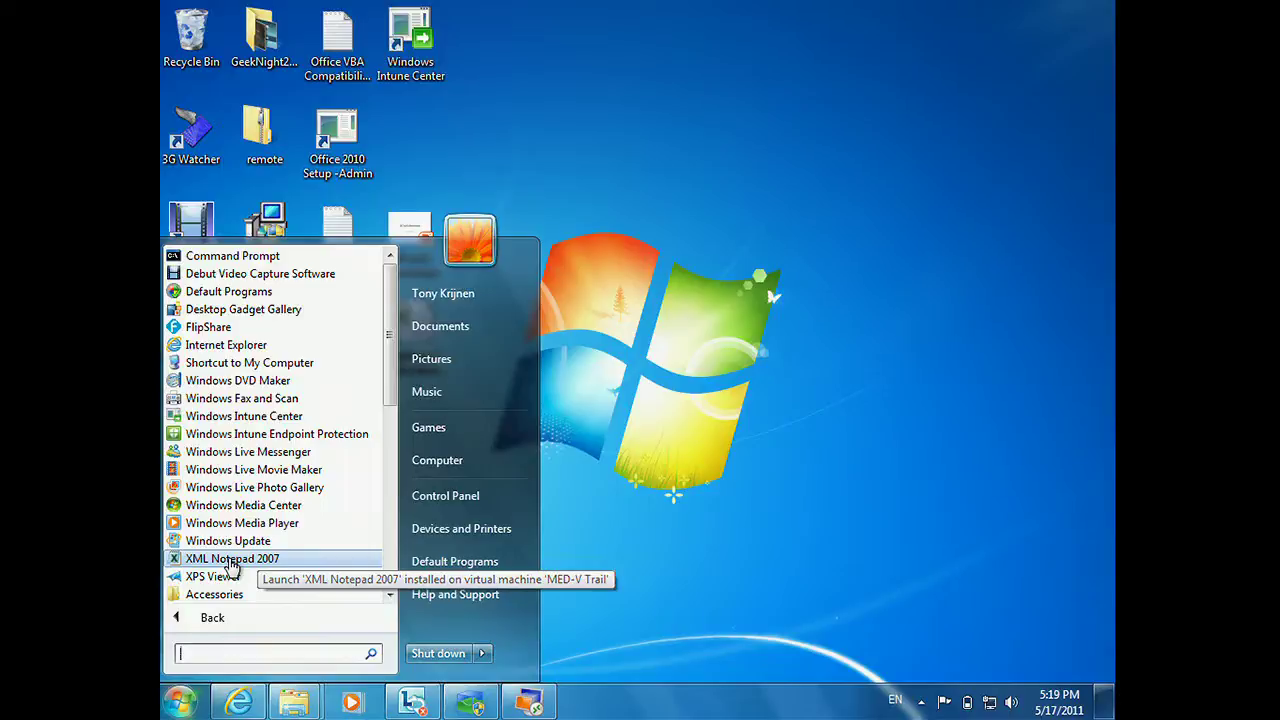
left_click(232, 560)
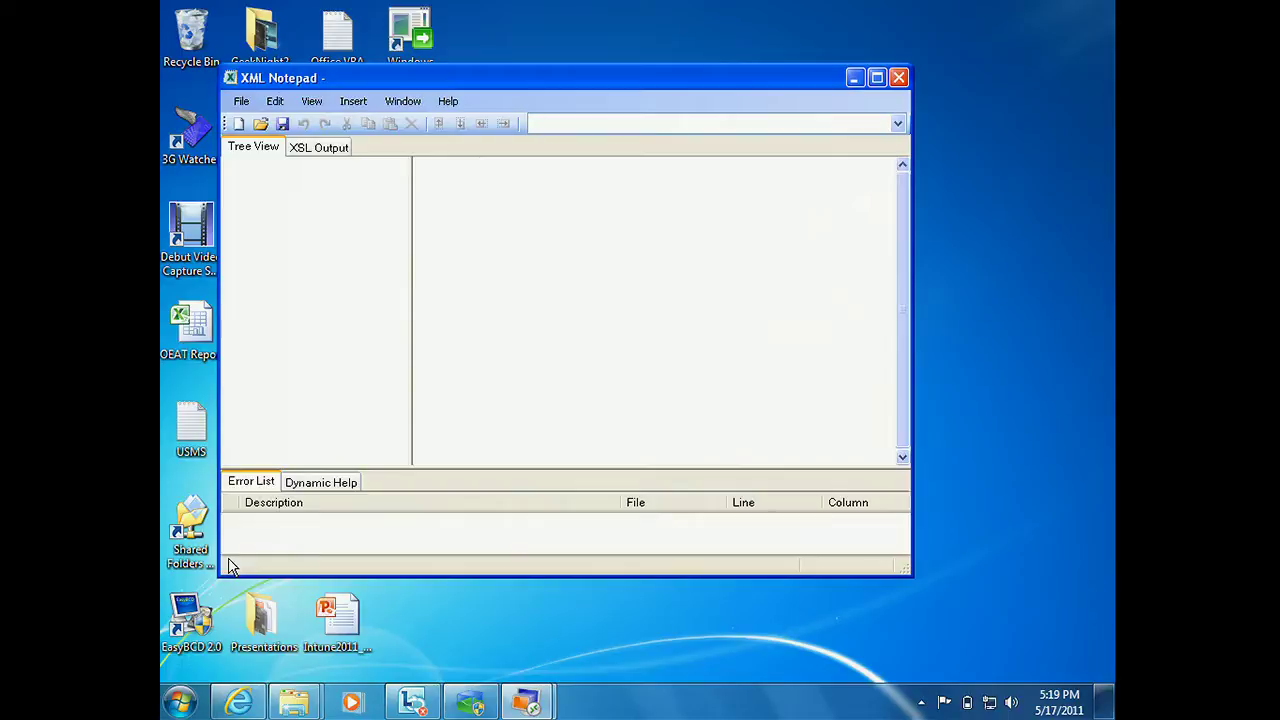
left_click_drag(323, 79, 399, 97)
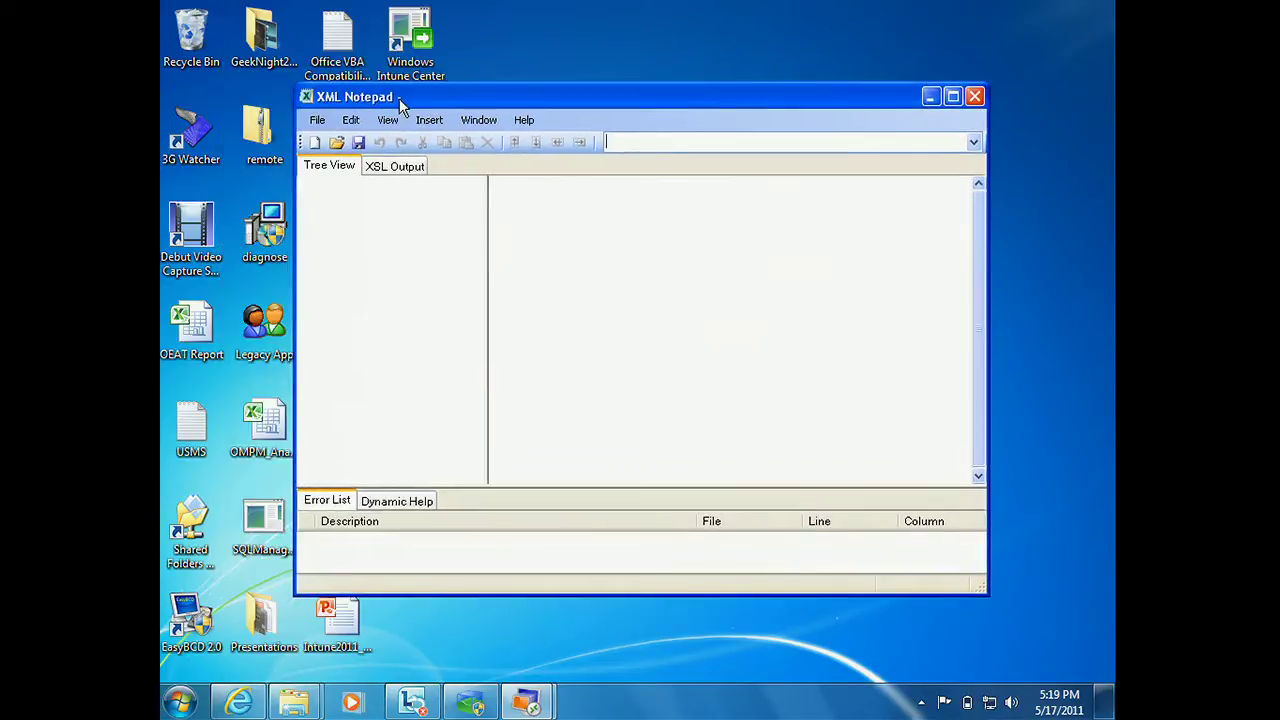
Step: Browse into the C on T4220 drive from the Open dialog, cancel, and close XML Notepad
left_click(316, 121)
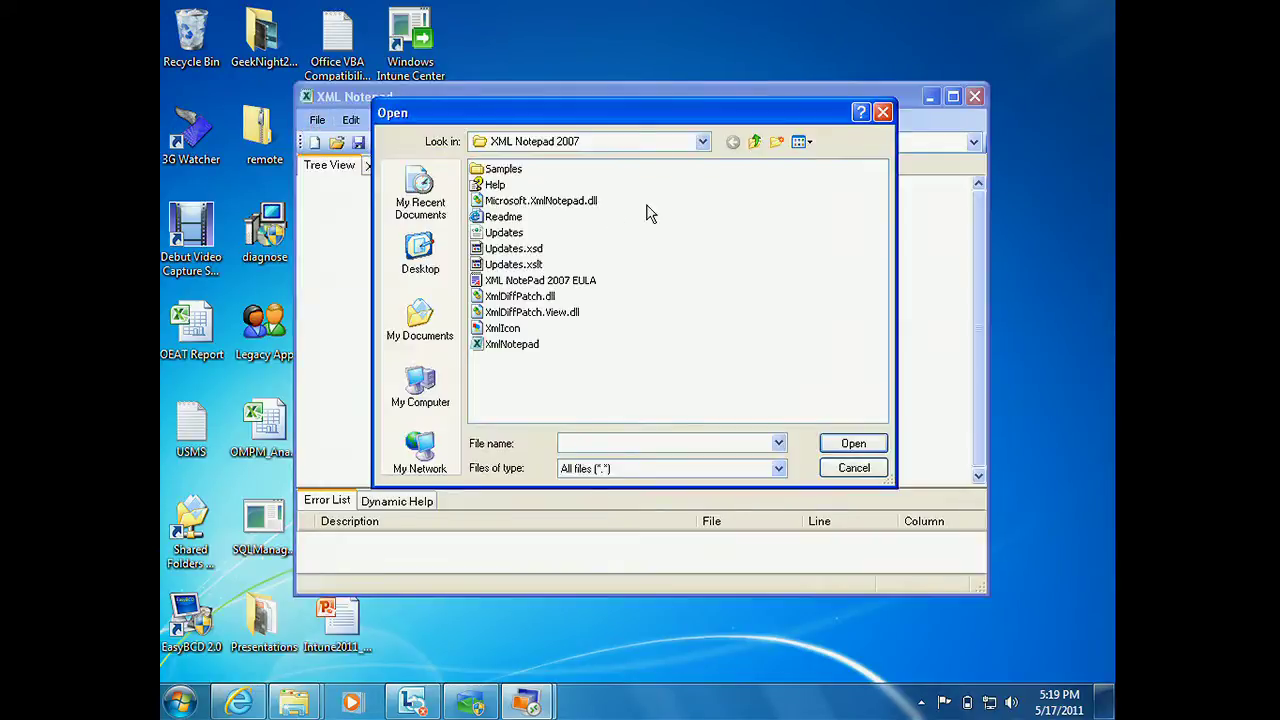
left_click(420, 392)
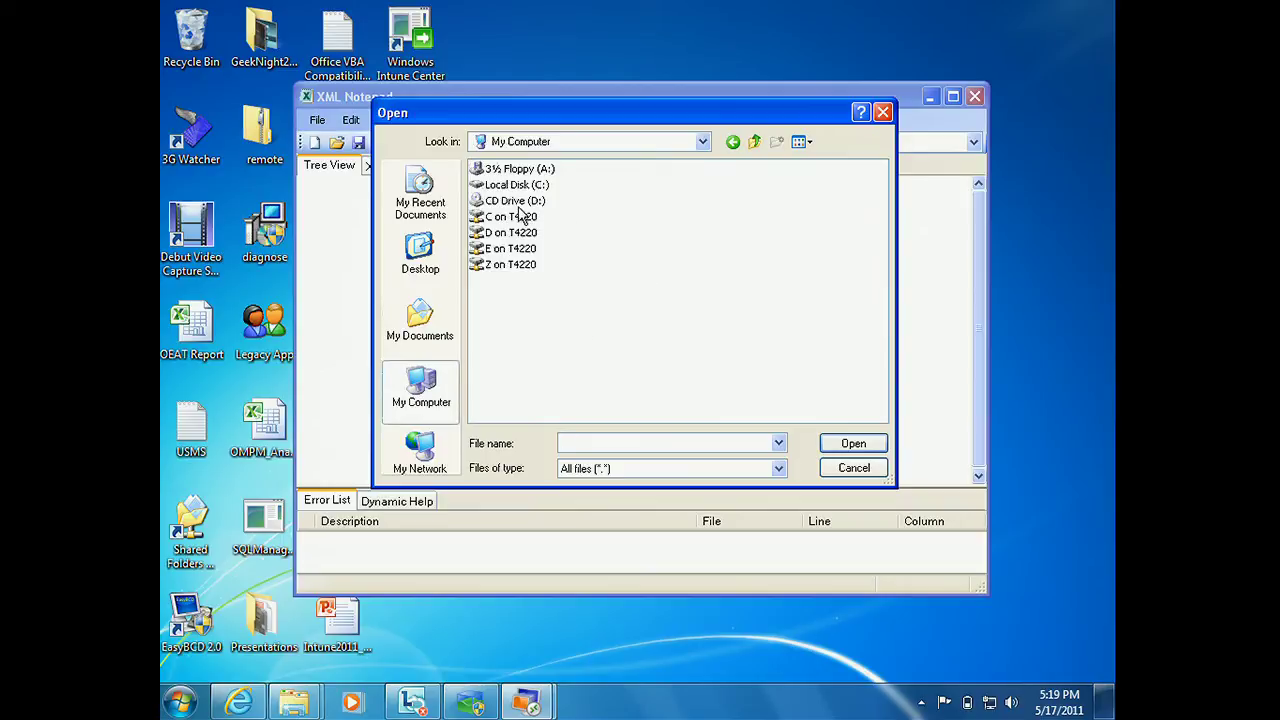
left_click(523, 220)
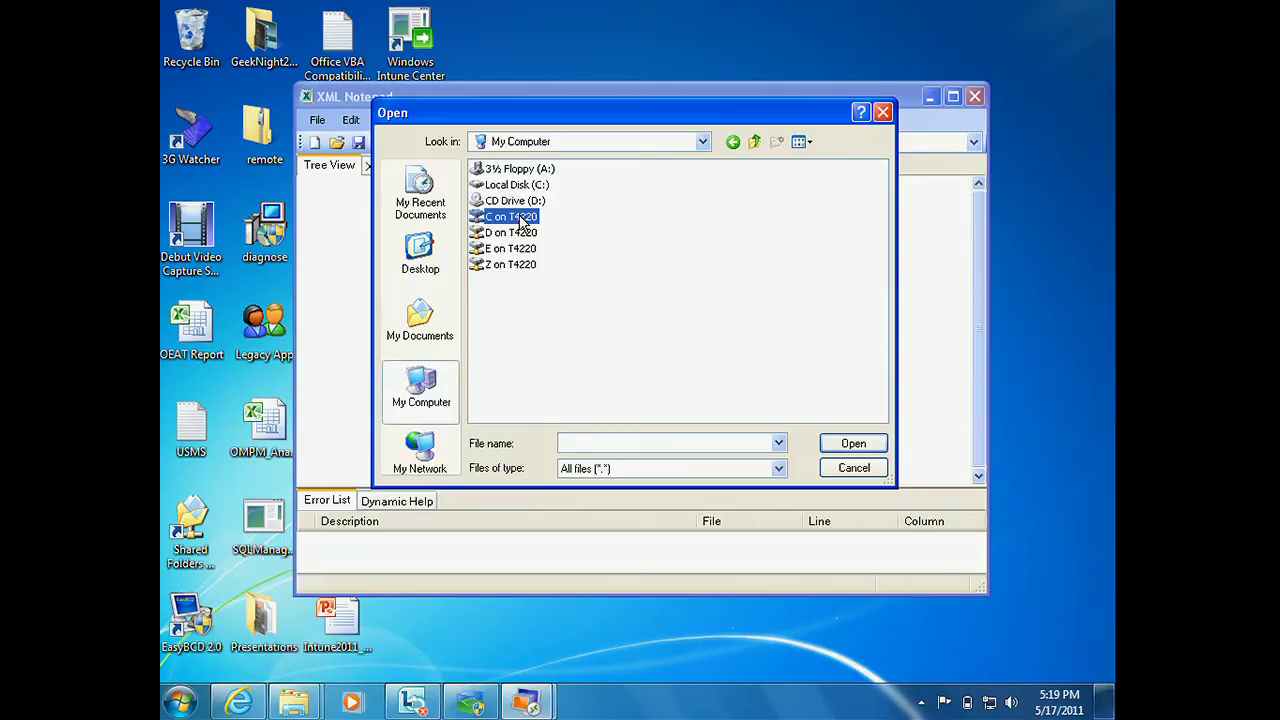
double_click(523, 220)
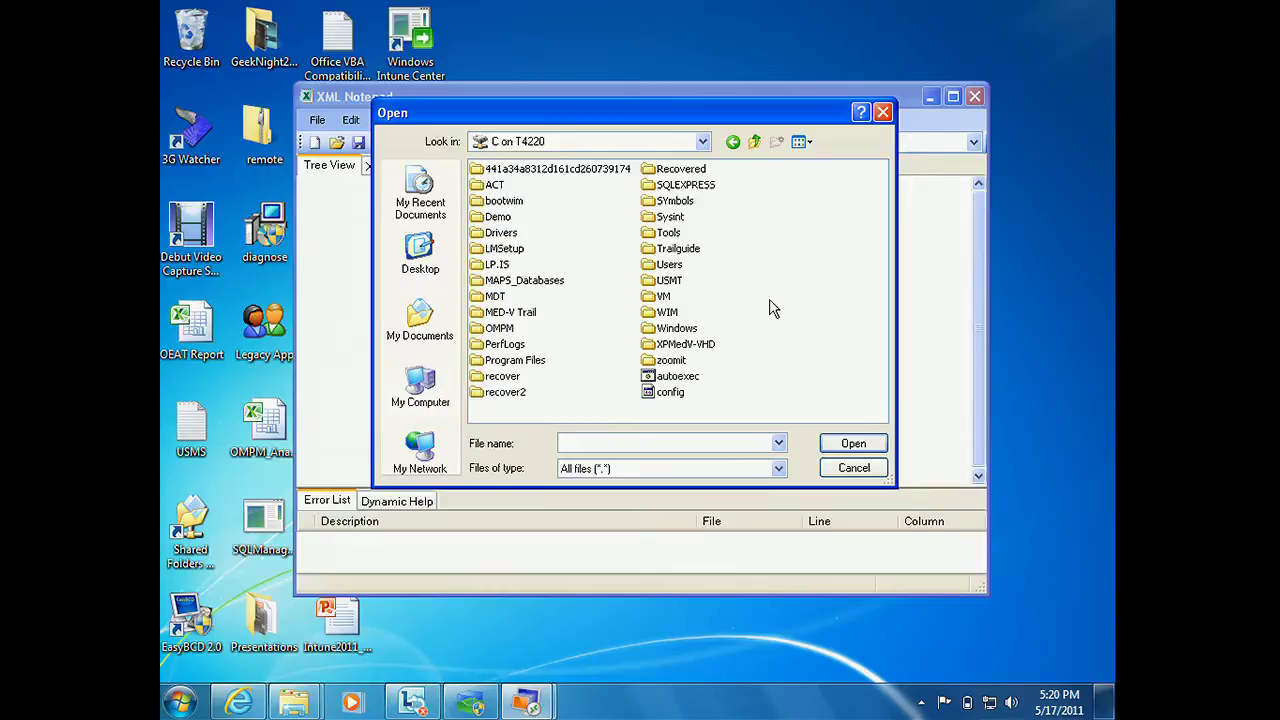
left_click(862, 472)
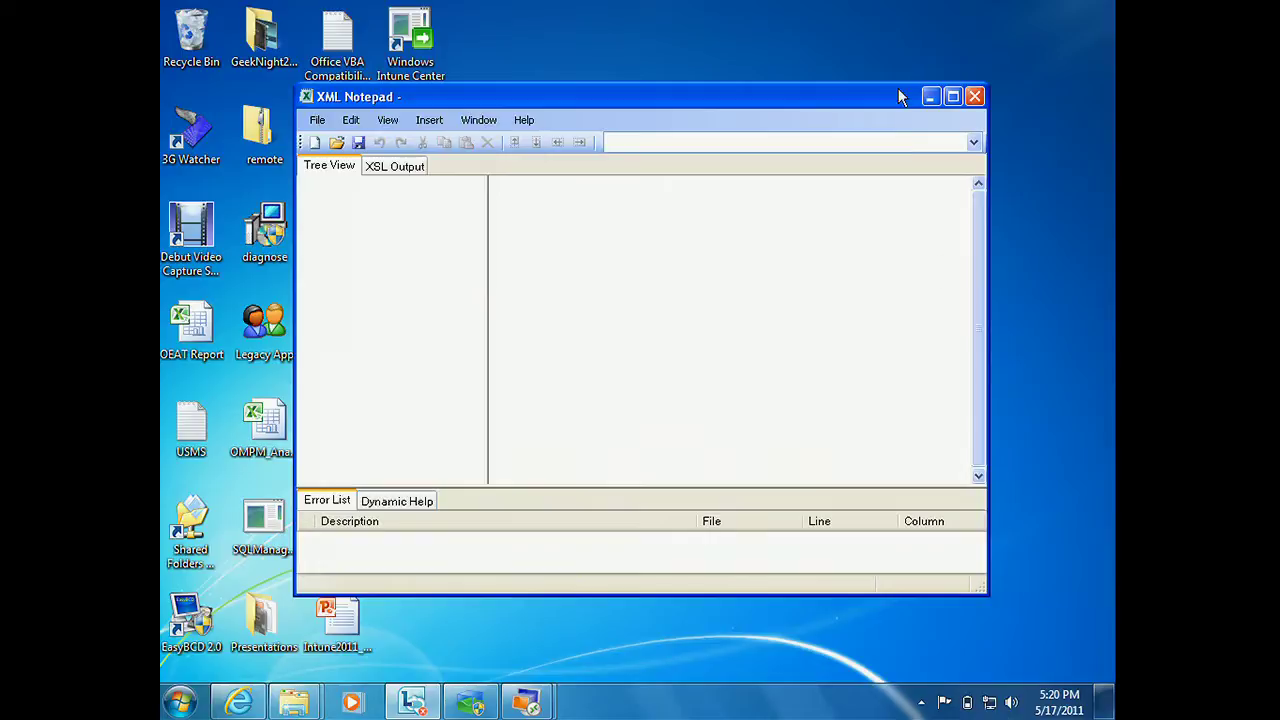
left_click(975, 97)
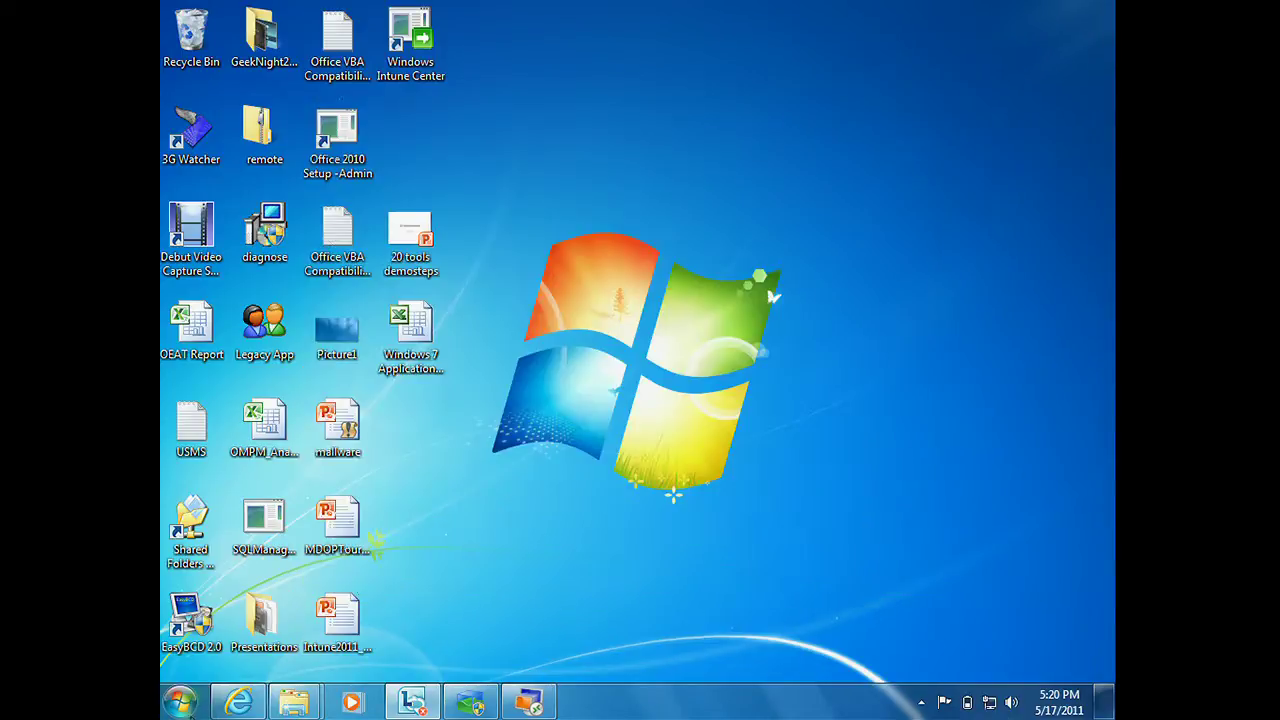
Step: Open Command Prompt from All Programs and run ver, showing Windows XP 5.1.2600
left_click(181, 702)
left_click(222, 620)
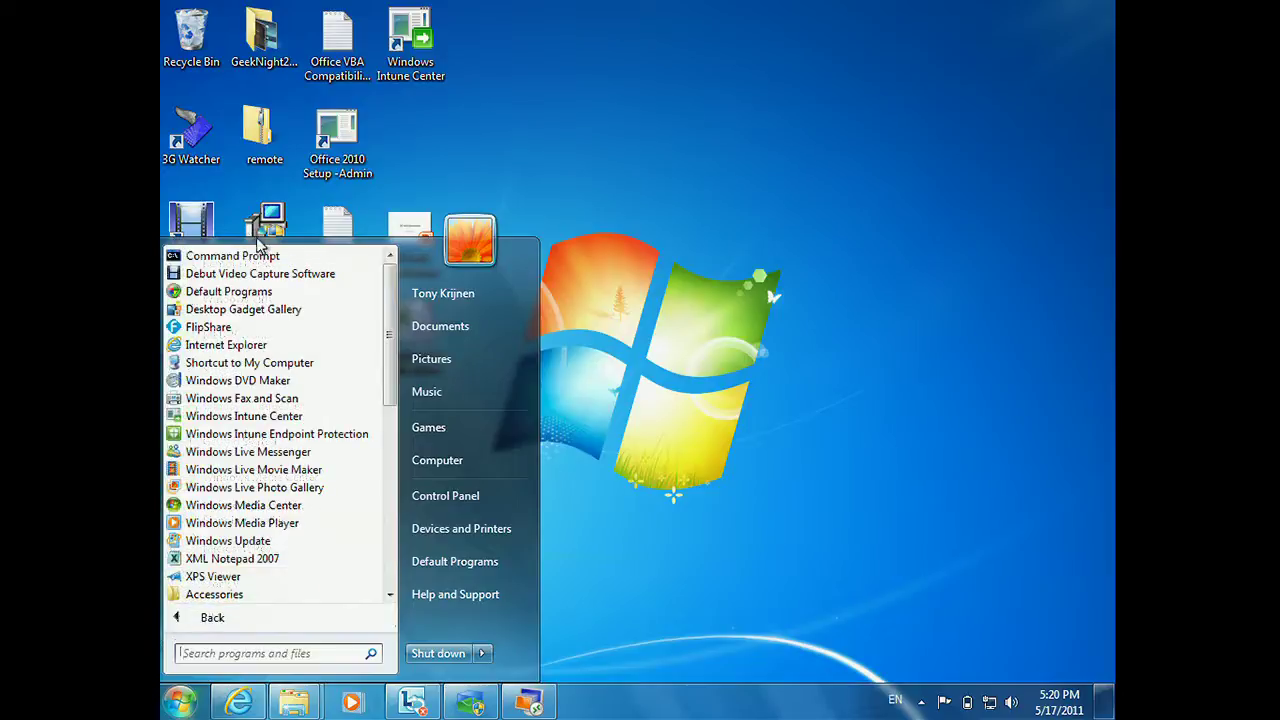
left_click(251, 257)
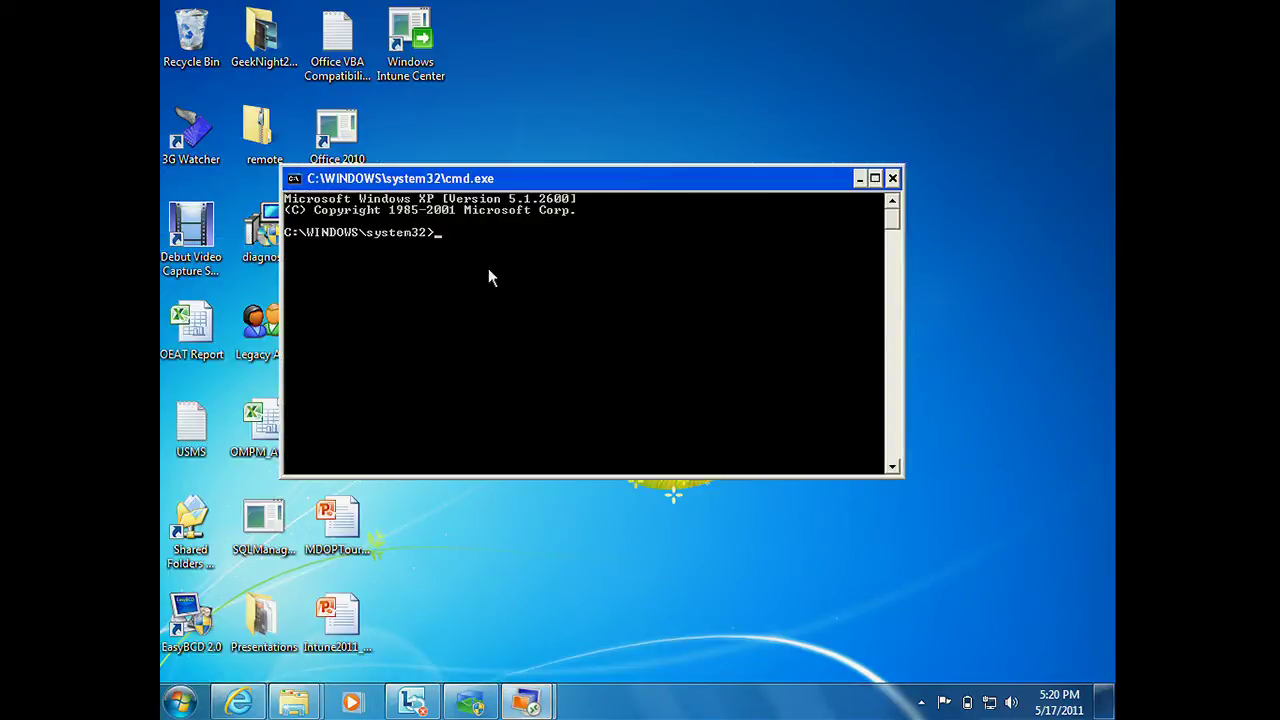
type("winv")
key("BackSpace")
key("BackSpace")
key("BackSpace")
type("ver")
key("Return")
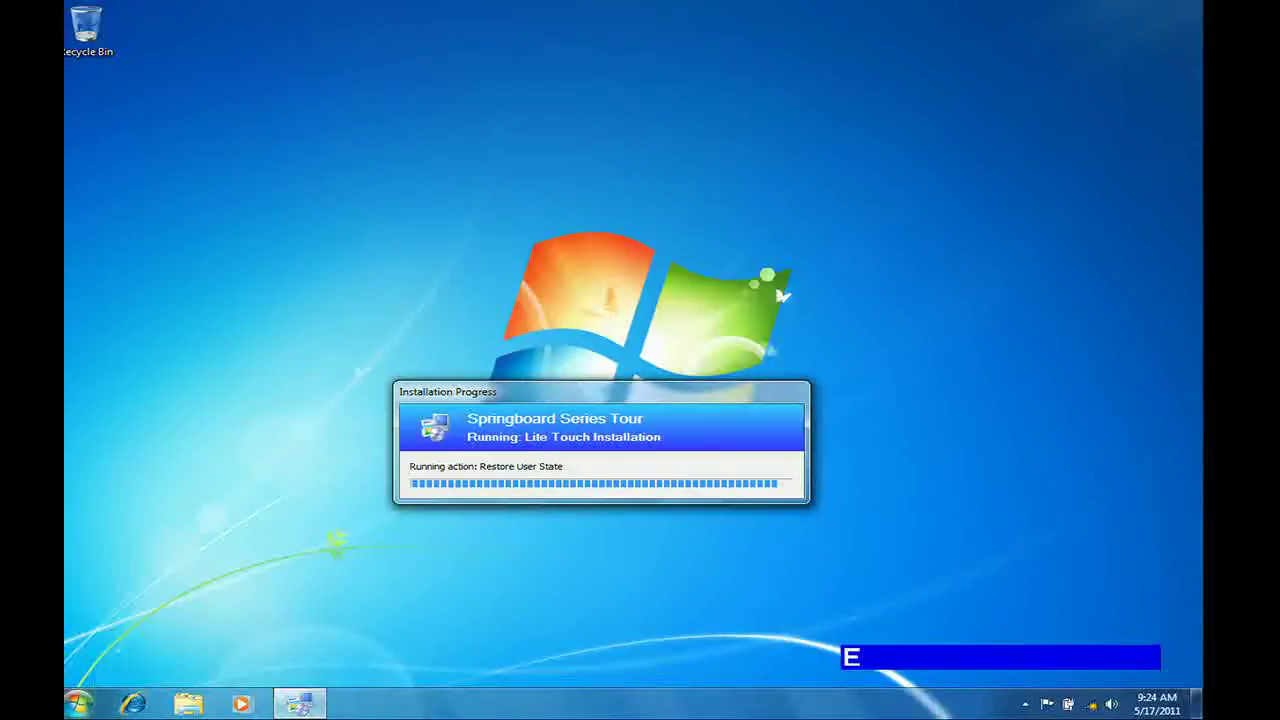
Step: Launch IE 6 from Windows Virtual PC > Old OS - Administrator Applications
key("super")
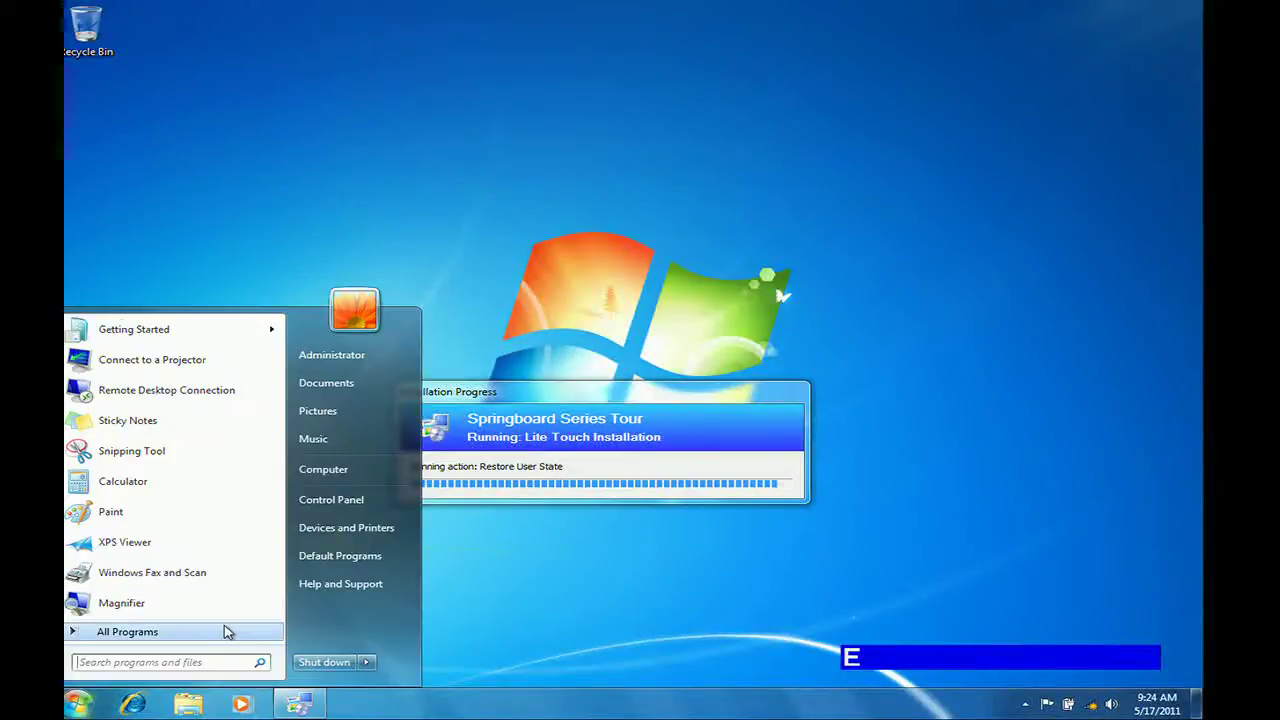
left_click(228, 632)
left_click(187, 523)
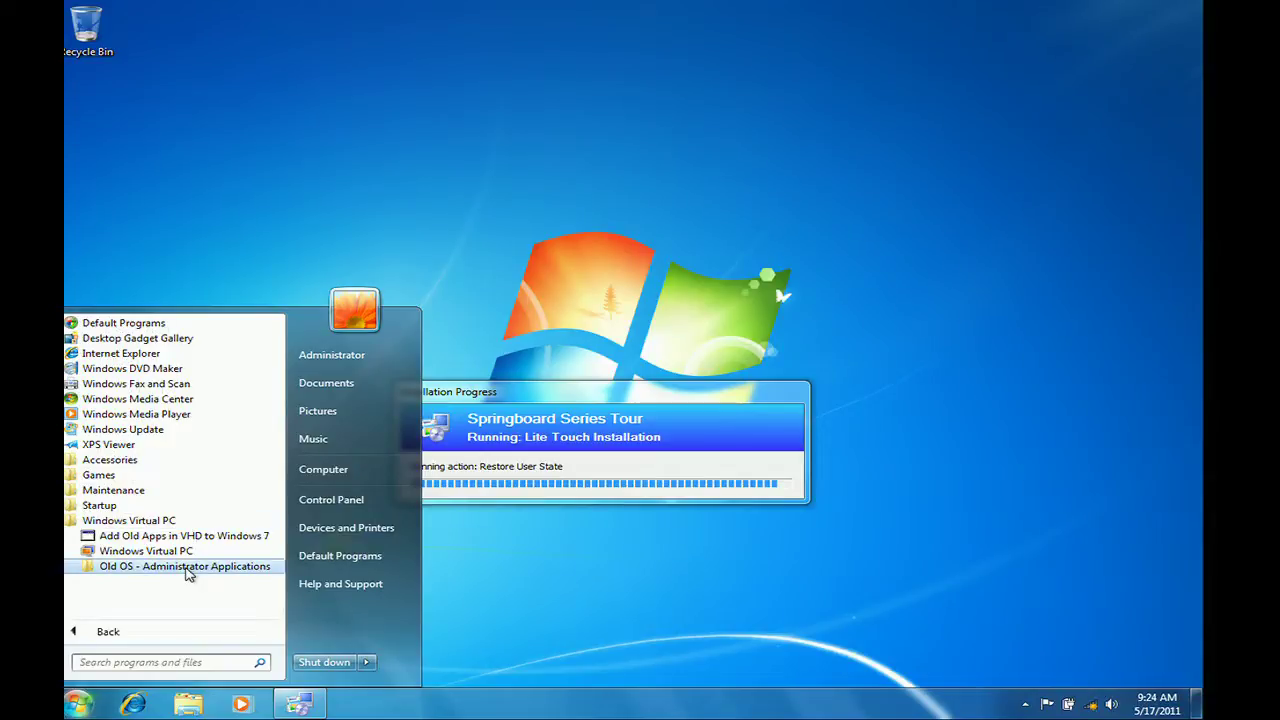
left_click(187, 567)
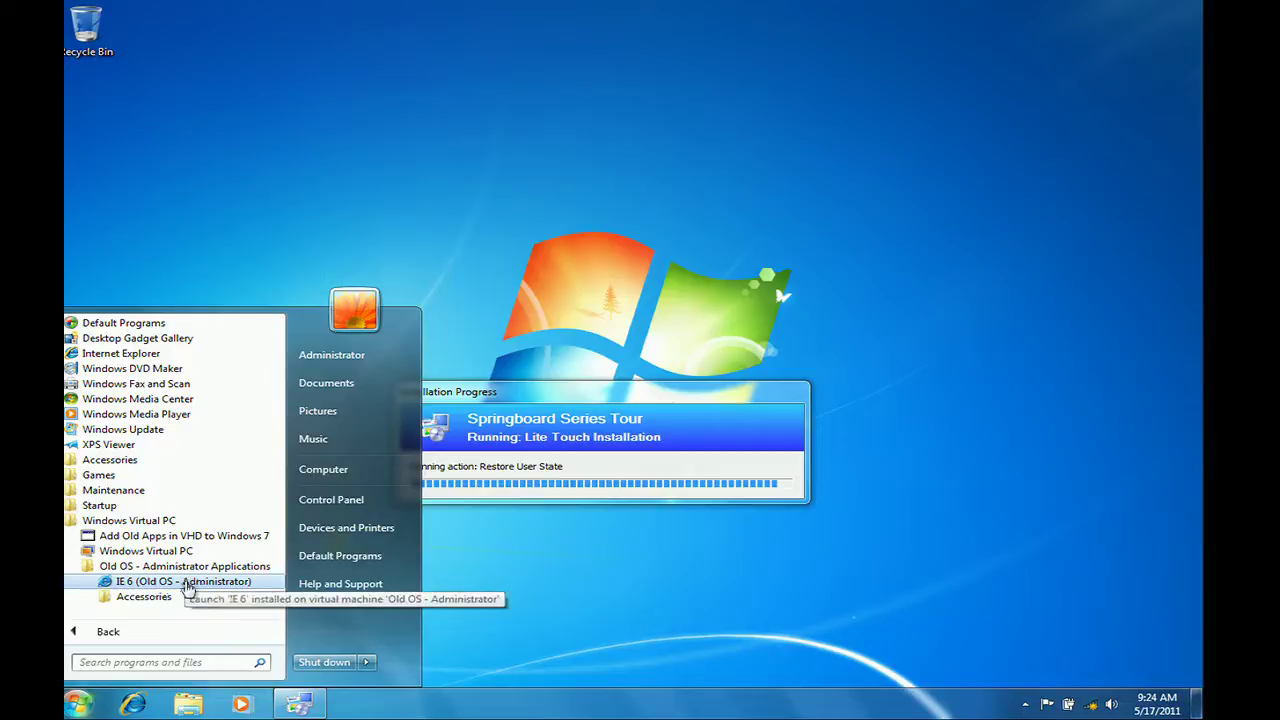
left_click(186, 582)
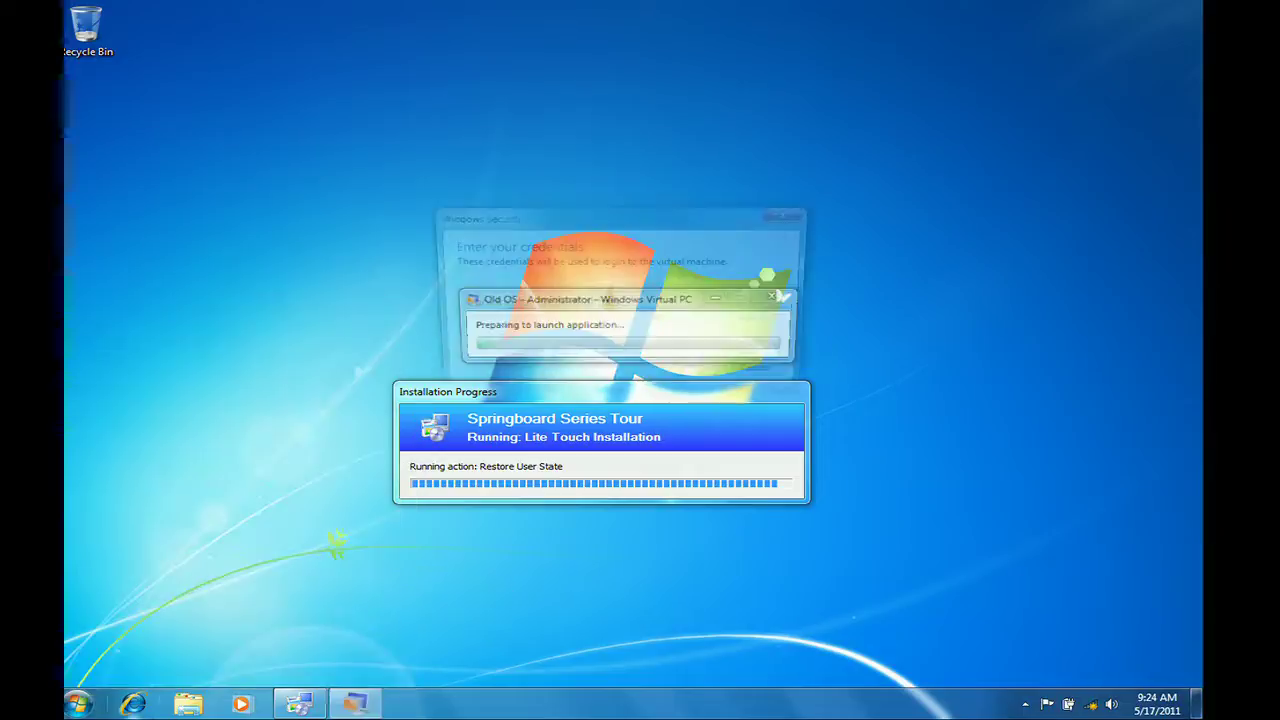
Step: Dismiss and minimize local Internet Explorer 8, then sign in to IE 6 with the administrator password
left_click(135, 705)
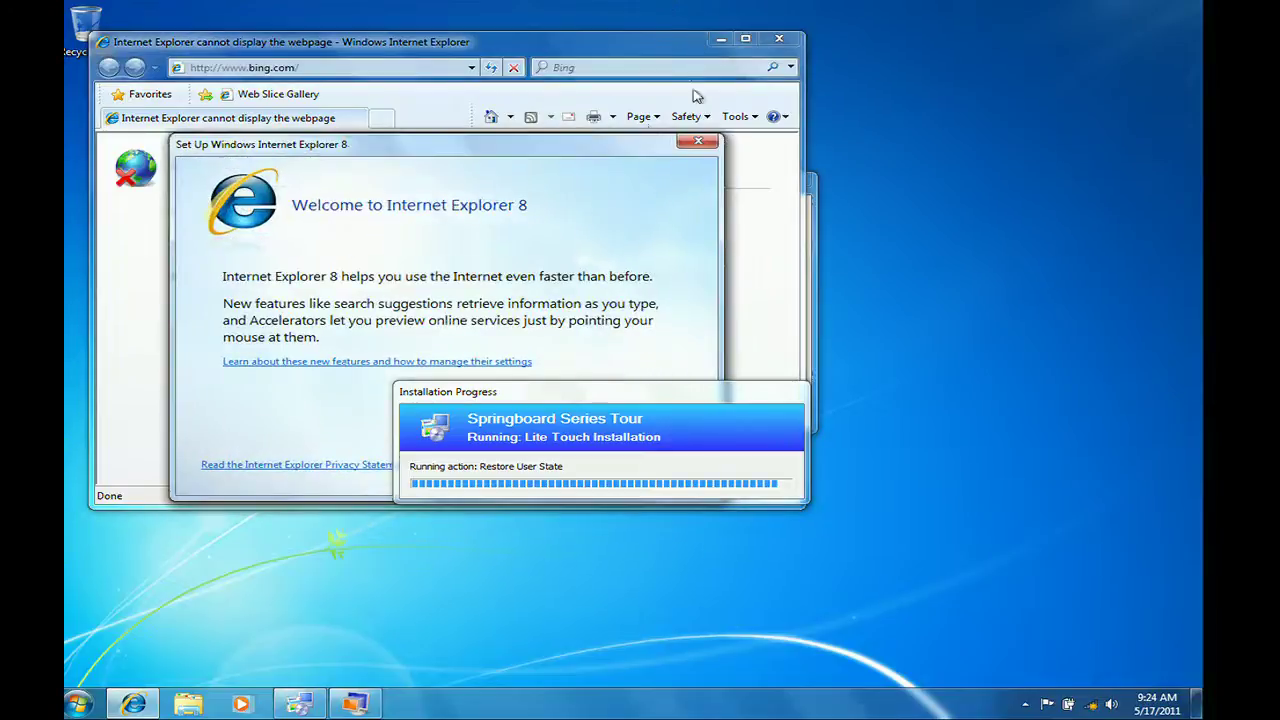
left_click(697, 144)
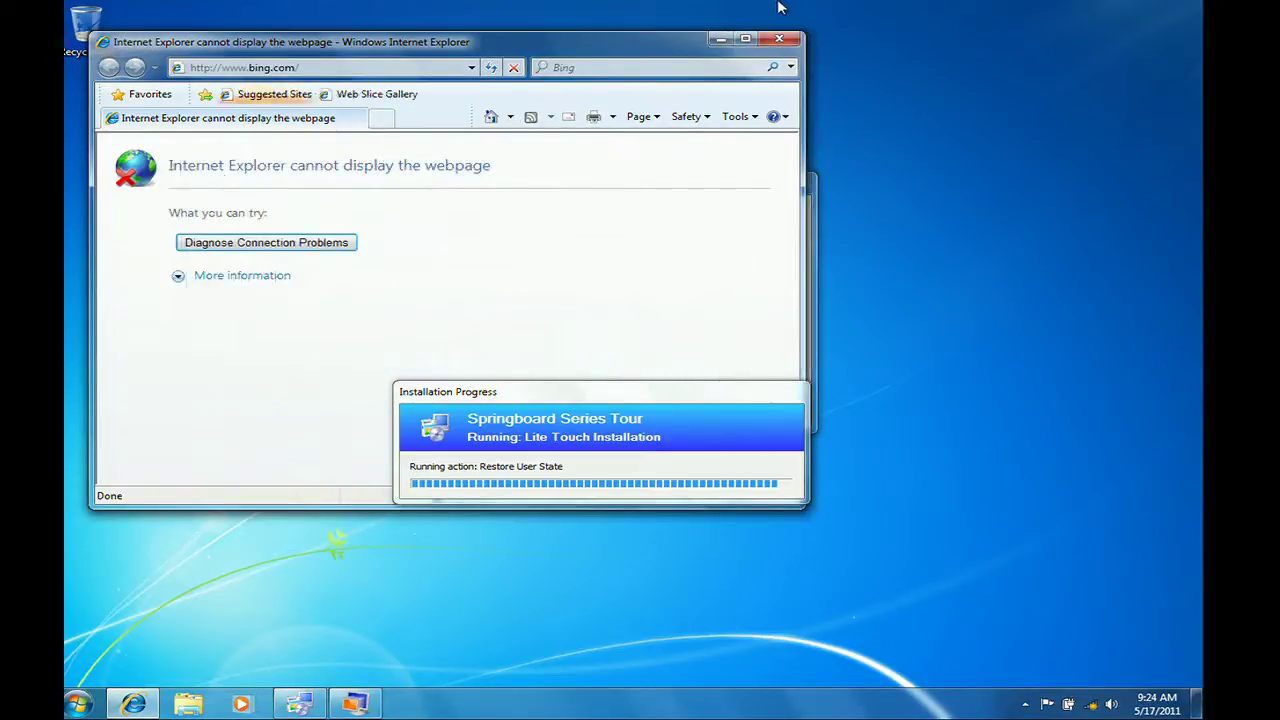
left_click(724, 38)
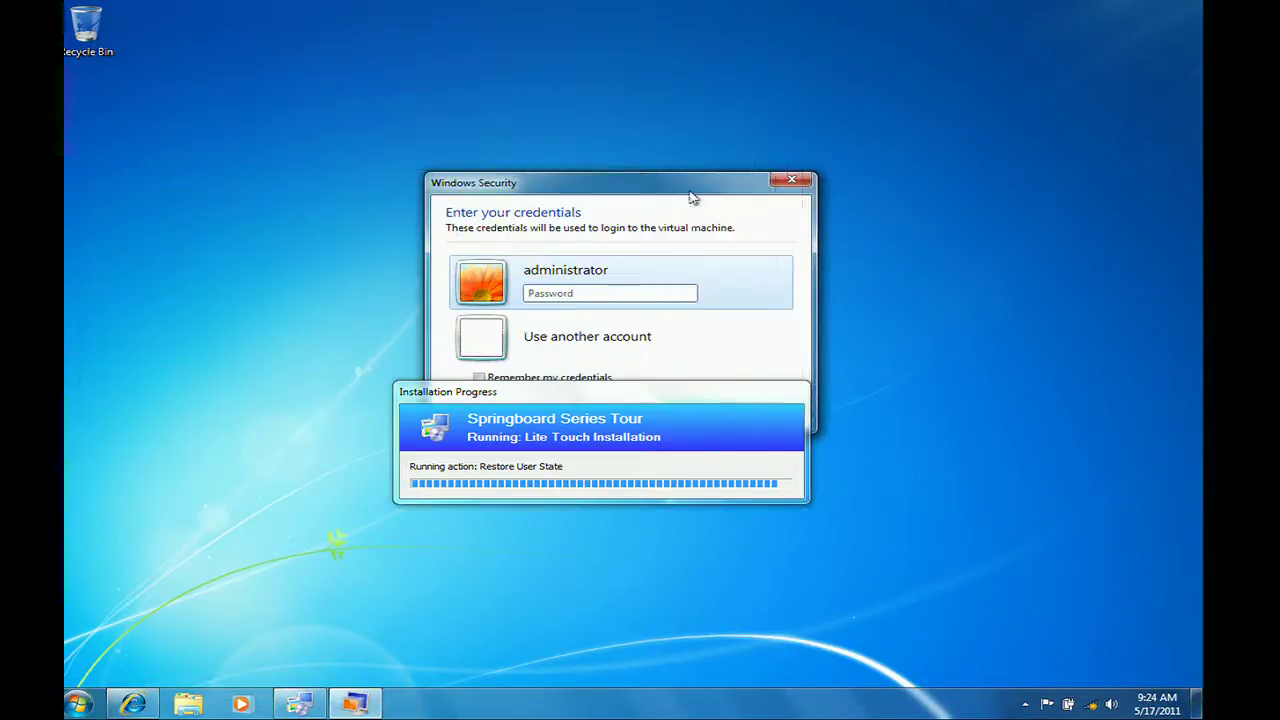
left_click_drag(694, 189, 806, 113)
type("••••")
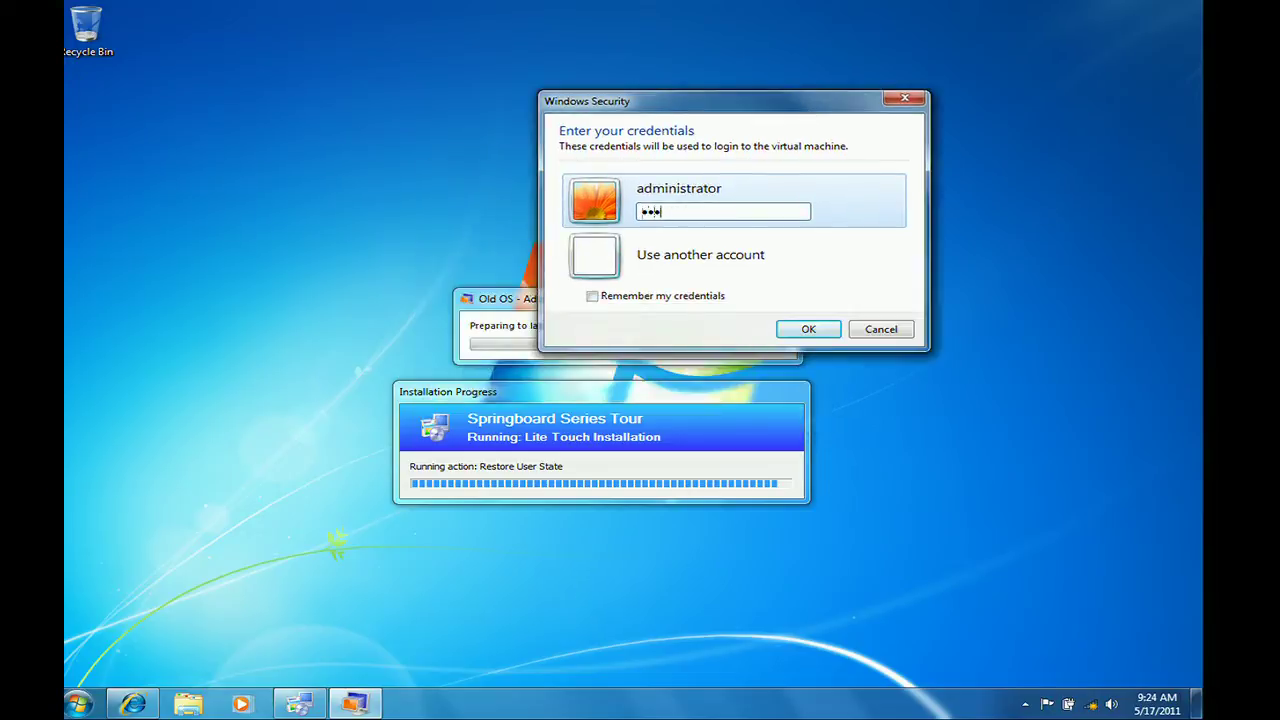
left_click(808, 329)
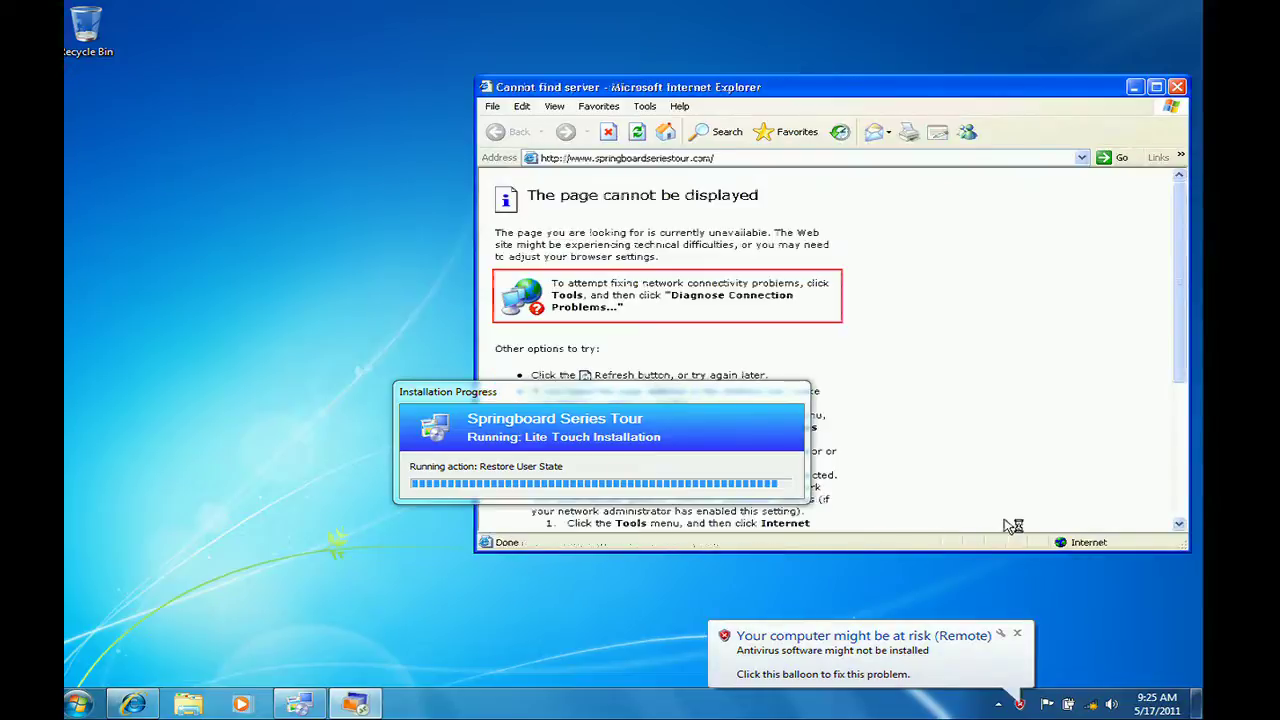
Step: Snap Internet Explorer 8 to the left half and place the IE 6 window beside it
left_click(1017, 635)
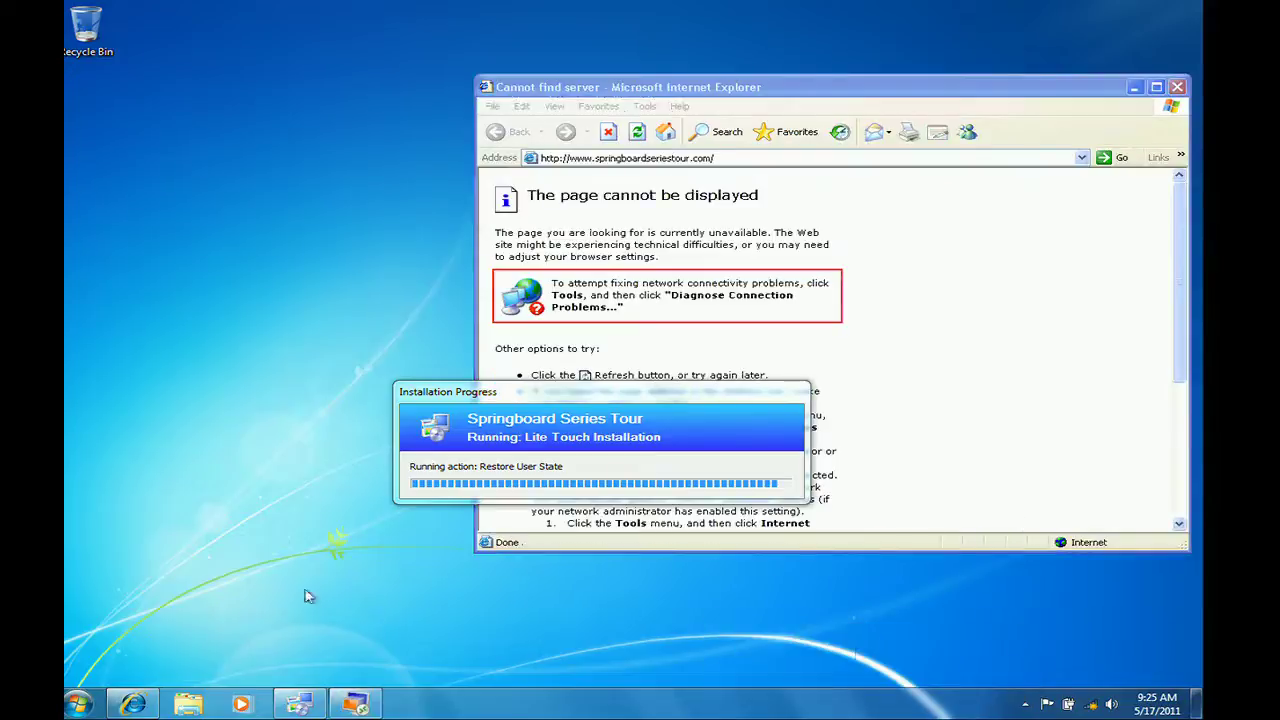
left_click(135, 704)
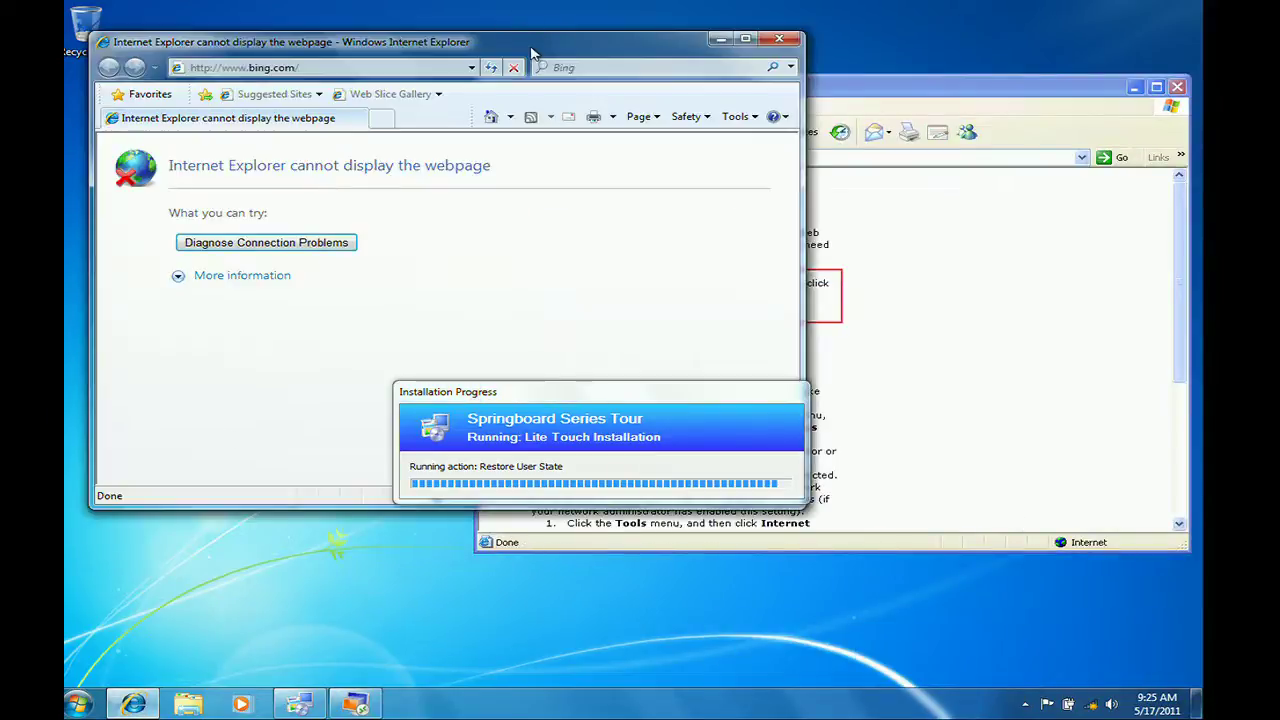
left_click_drag(534, 43, 64, 1)
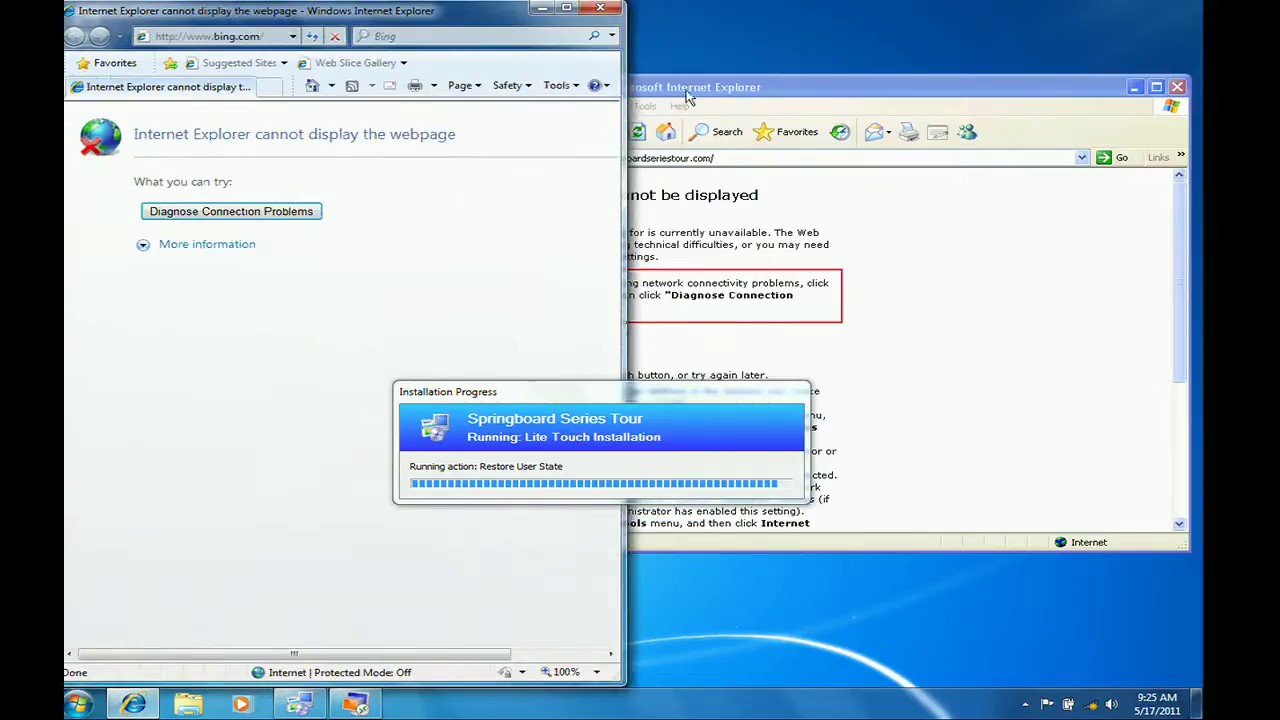
left_click_drag(1200, 158, 687, 93)
left_click_drag(645, 392, 717, 549)
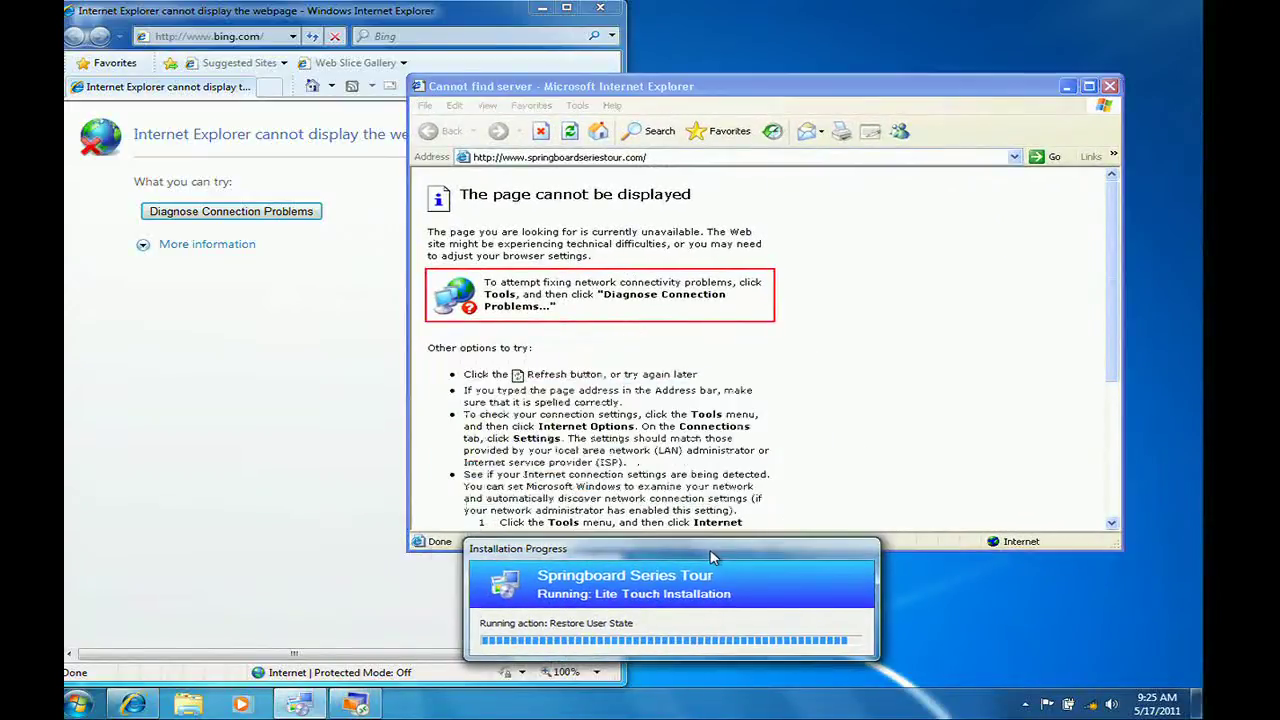
left_click(755, 92)
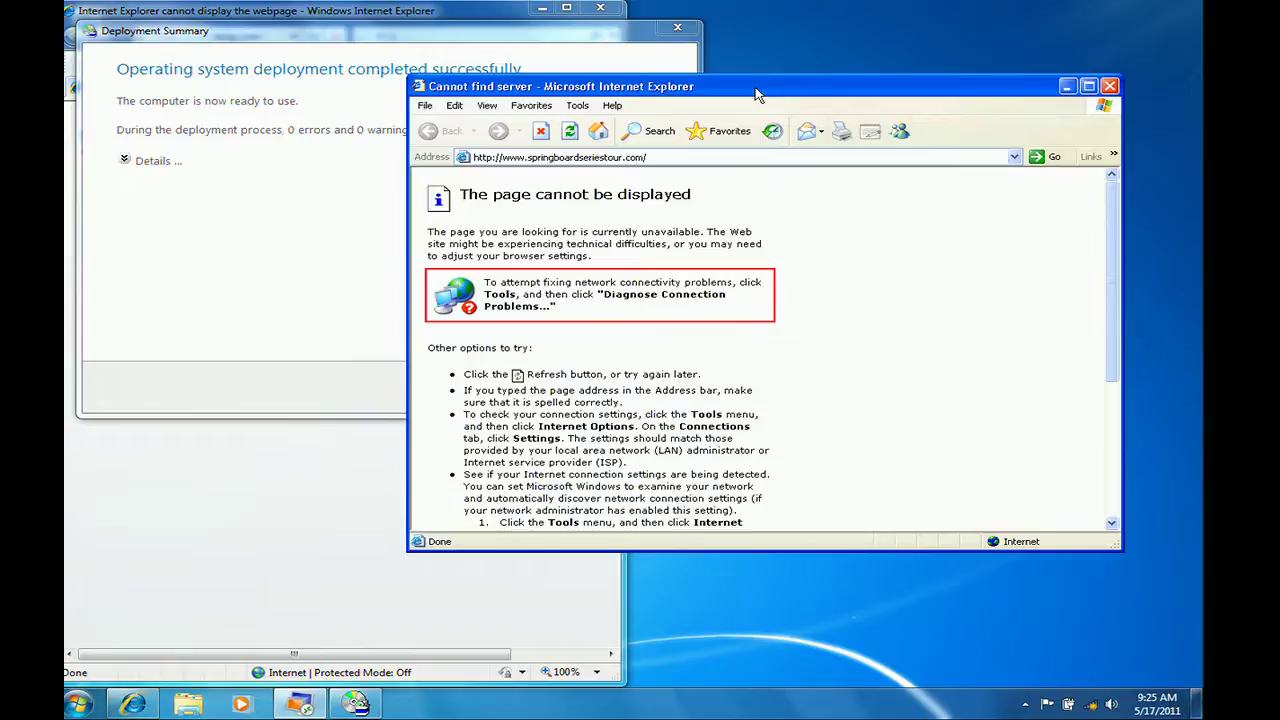
Step: Finish the Deployment Summary showing successful deployment with 0 errors and 0 warnings
left_click(216, 254)
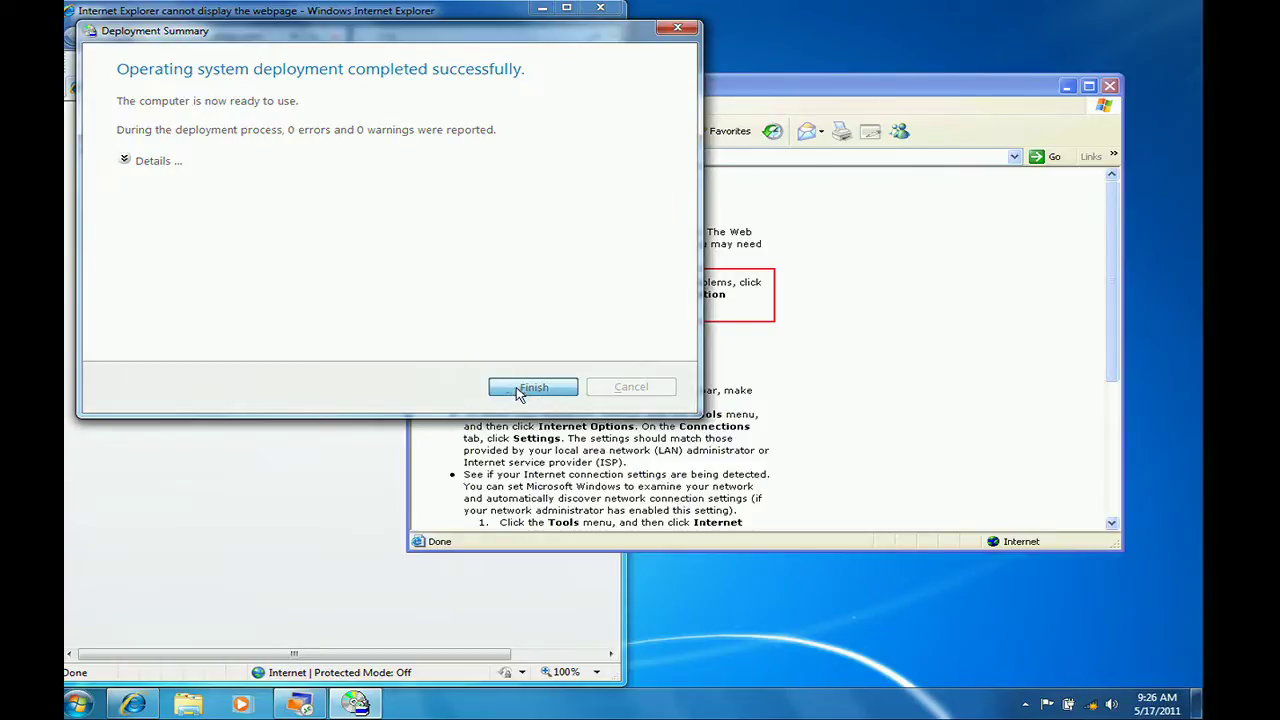
left_click(530, 388)
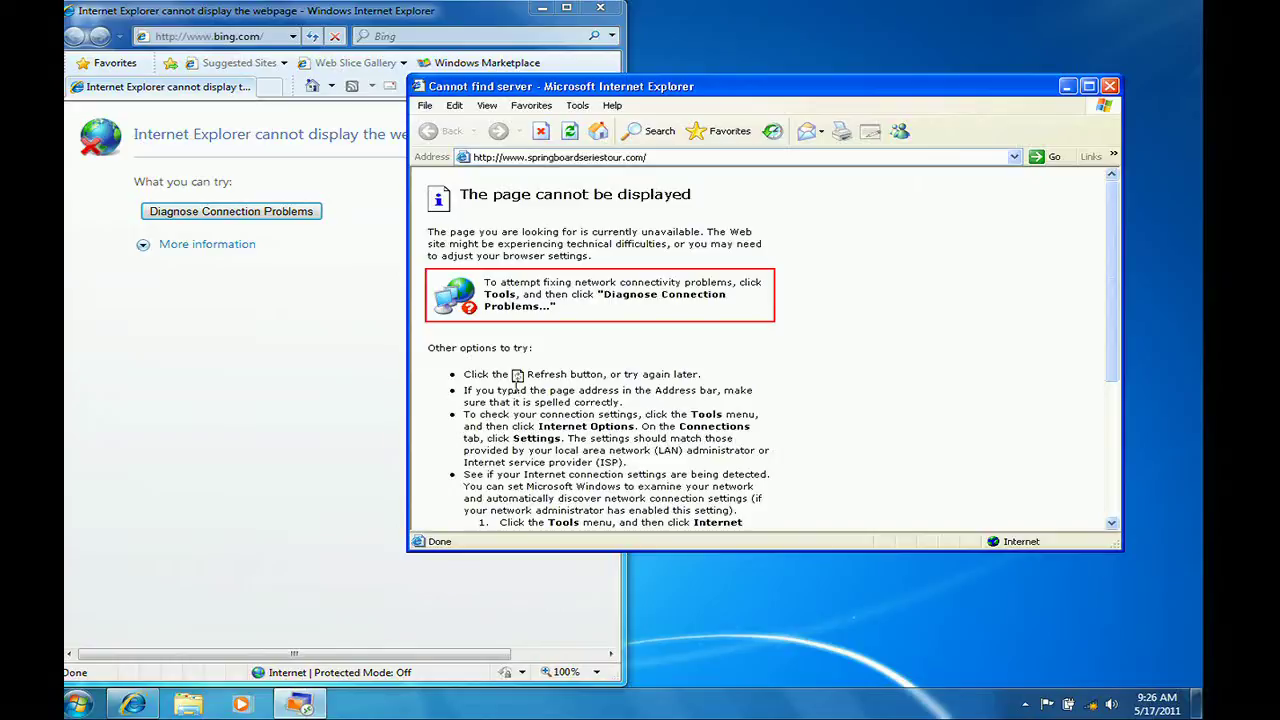